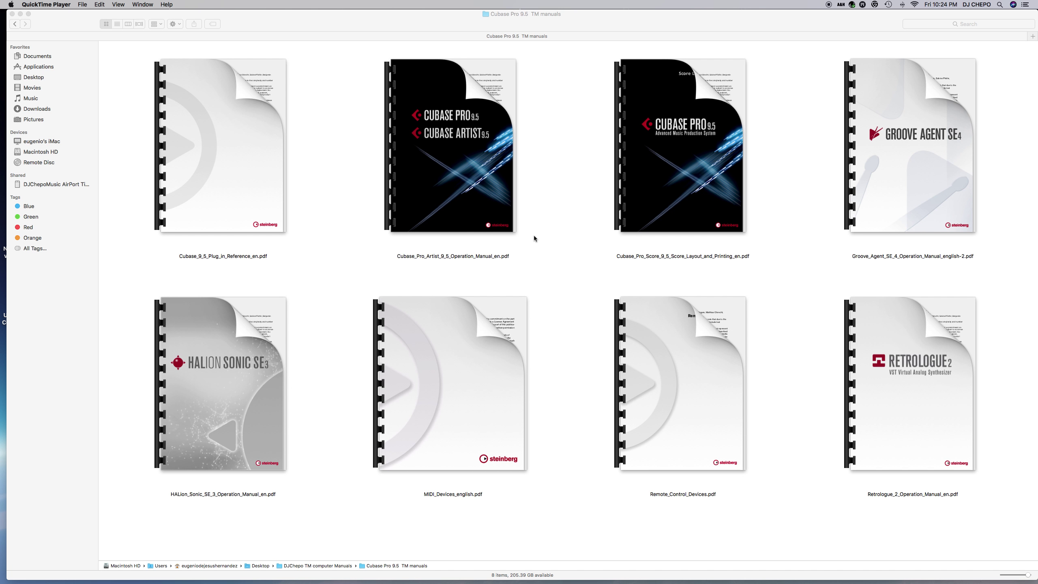
Bring the DAW Control Setup Notes PDF into view and enlarge its window to fill most of the screen.
mouse_move(518, 242)
drag(1037, 49, 654, 13)
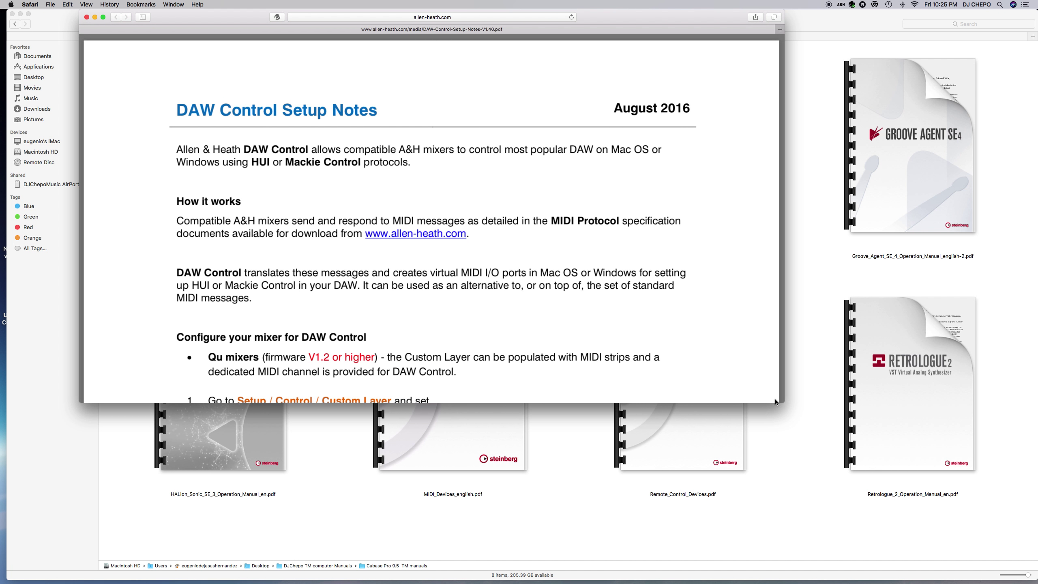
drag(779, 402, 956, 552)
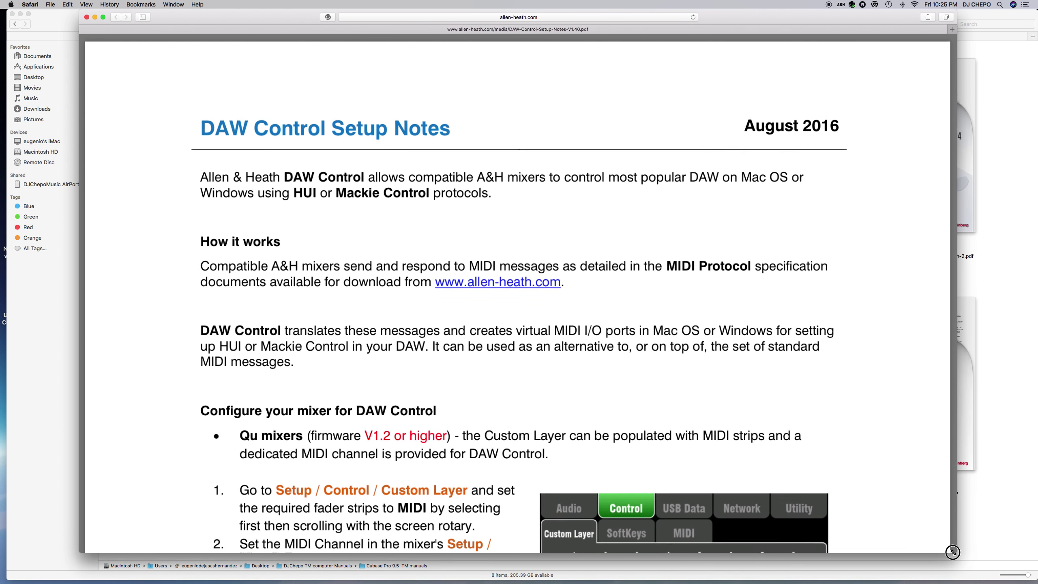
Read the setup notes on configuring the mixer and the DAW Control application.
scroll(772, 405, down, 5)
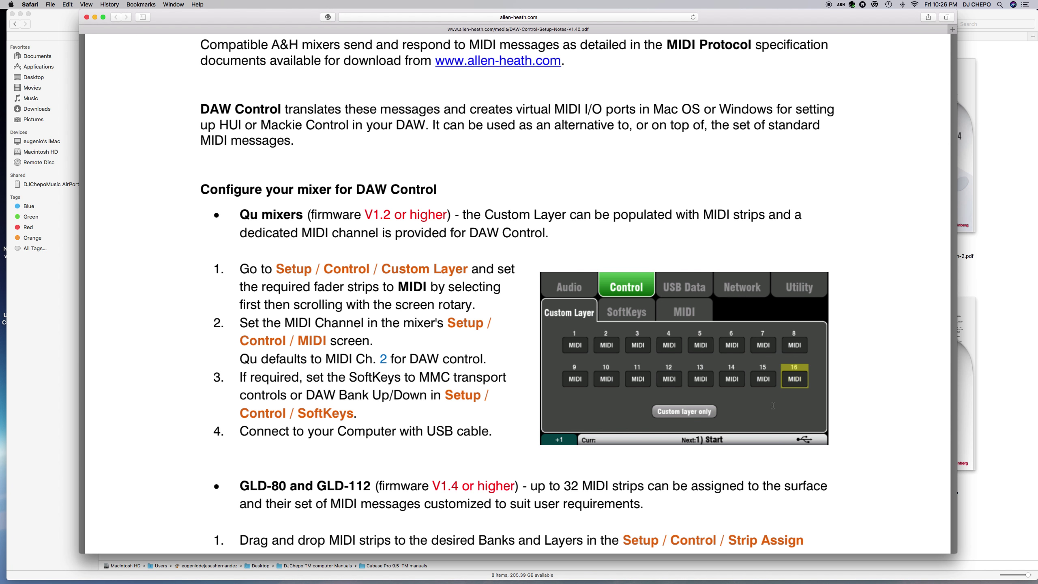
scroll(772, 405, down, 2)
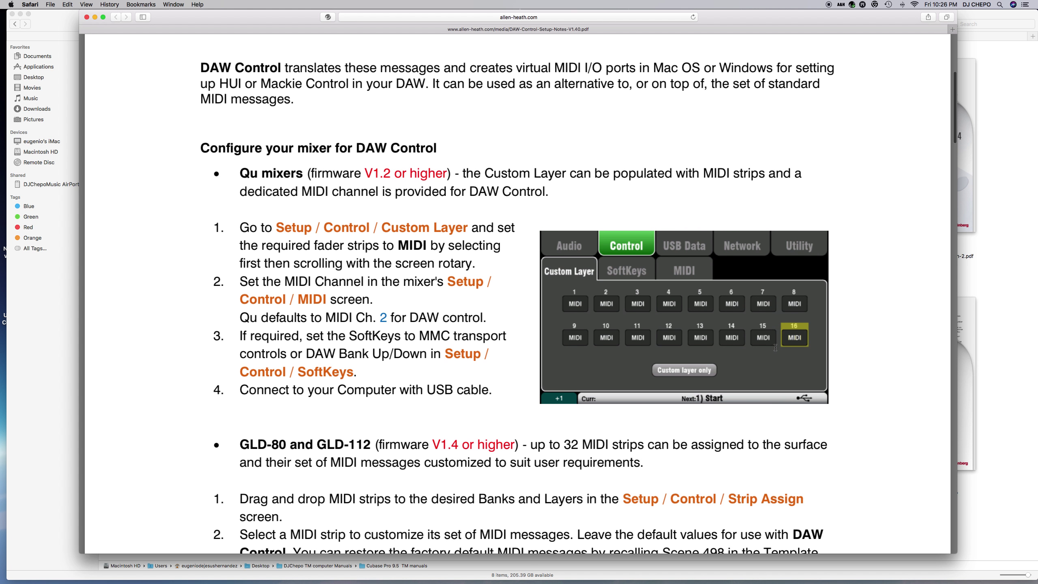
scroll(775, 348, down, 5)
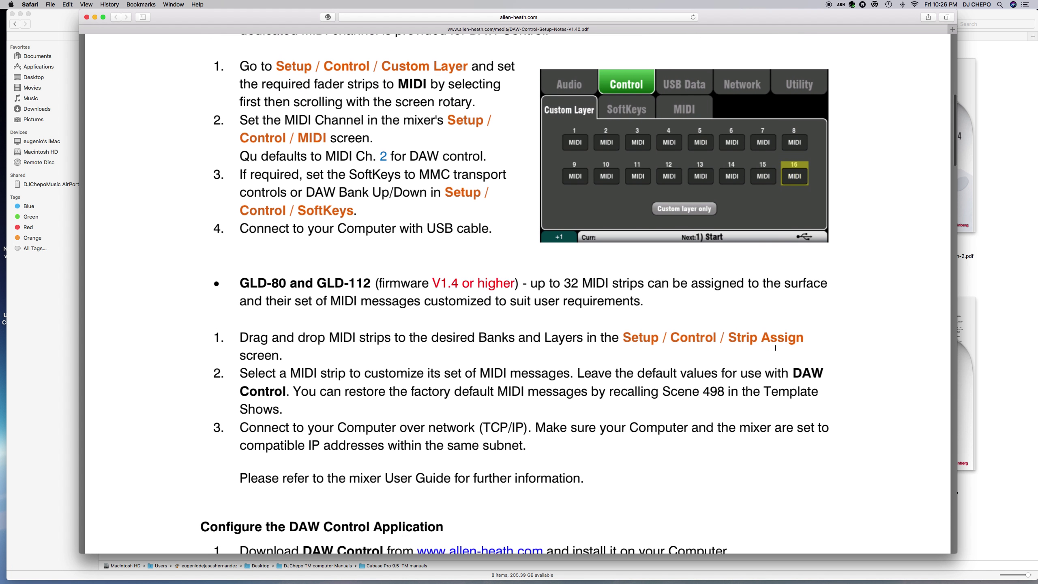
scroll(650, 362, down, 20)
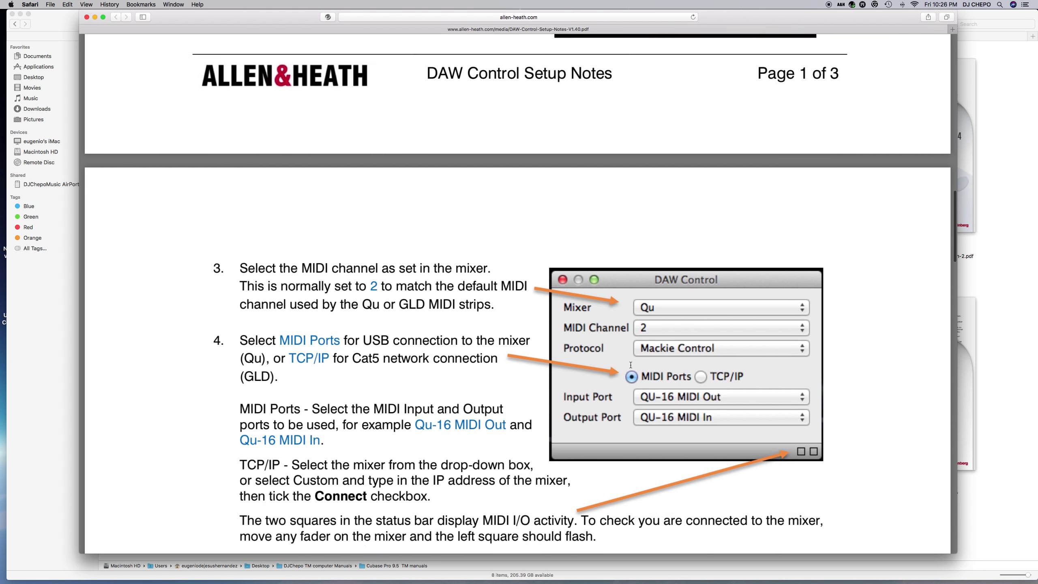
scroll(630, 364, down, 3)
scroll(631, 363, up, 15)
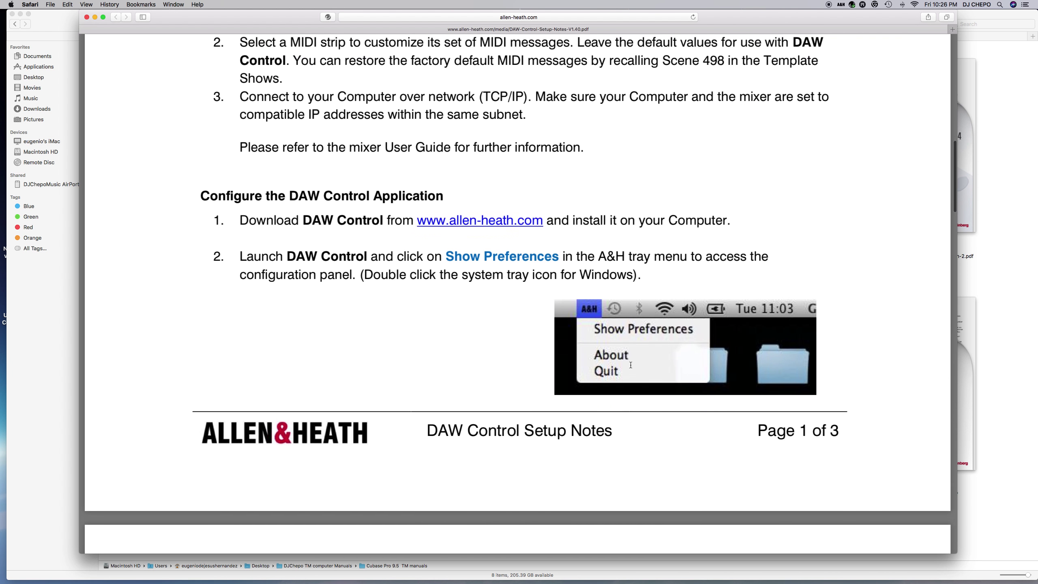
scroll(631, 364, up, 15)
scroll(630, 365, down, 14)
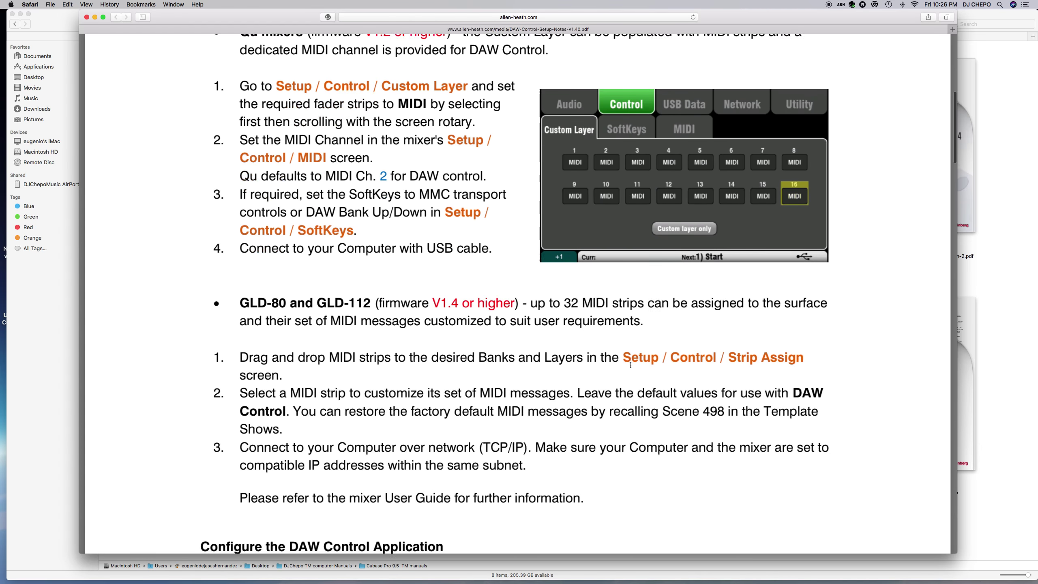
scroll(631, 364, down, 10)
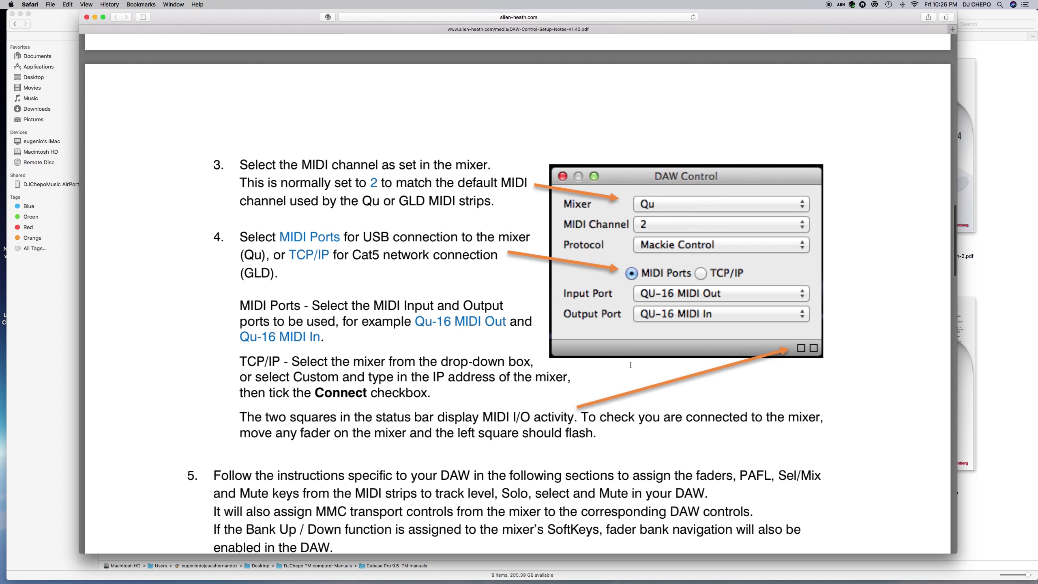
Examine the Avid Pro Tools and Steinberg Cubase setup instructions in the notes.
scroll(630, 364, down, 10)
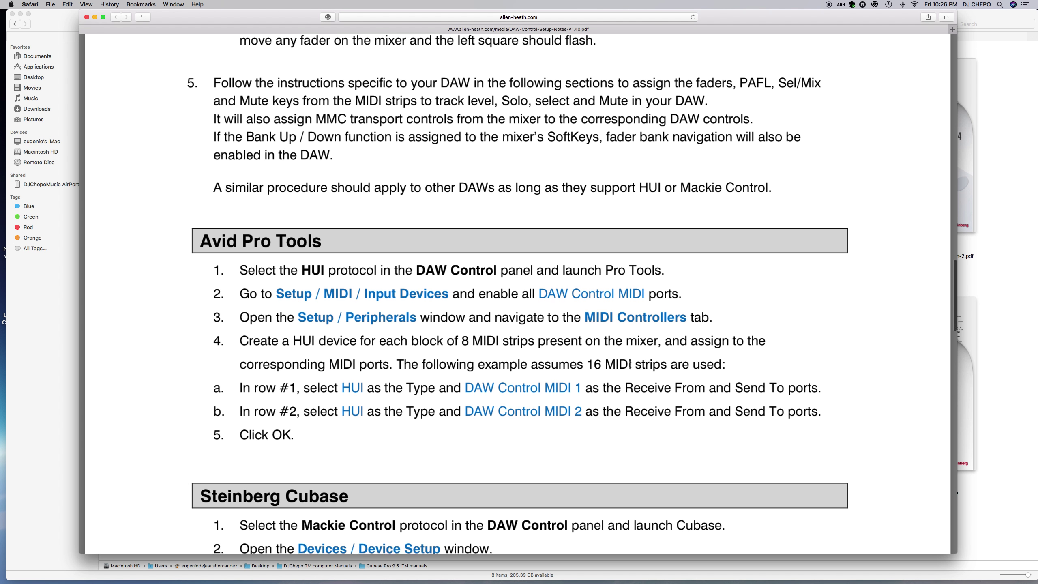
scroll(631, 365, down, 4)
scroll(631, 365, up, 8)
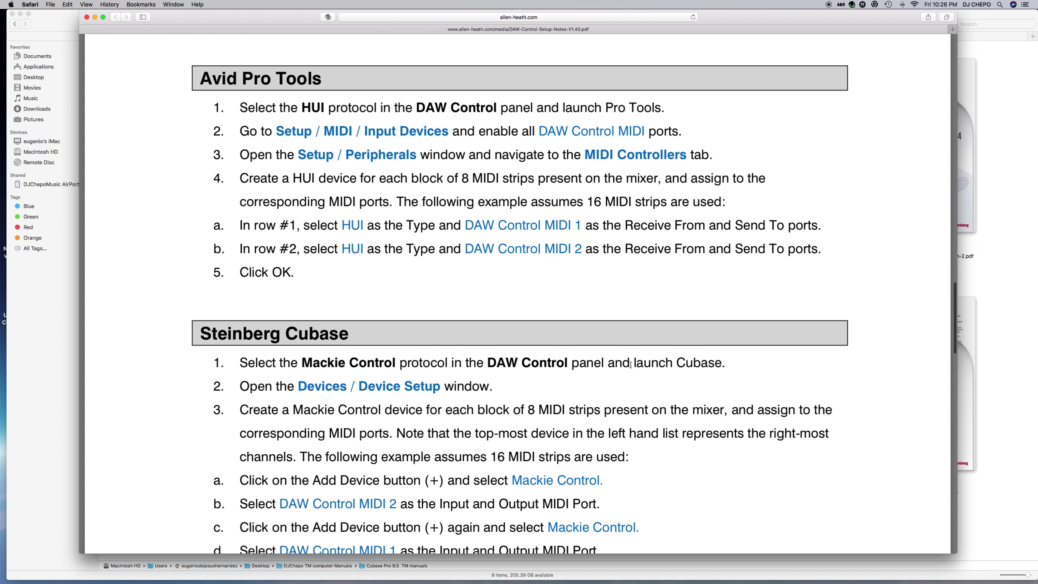
scroll(630, 365, down, 4)
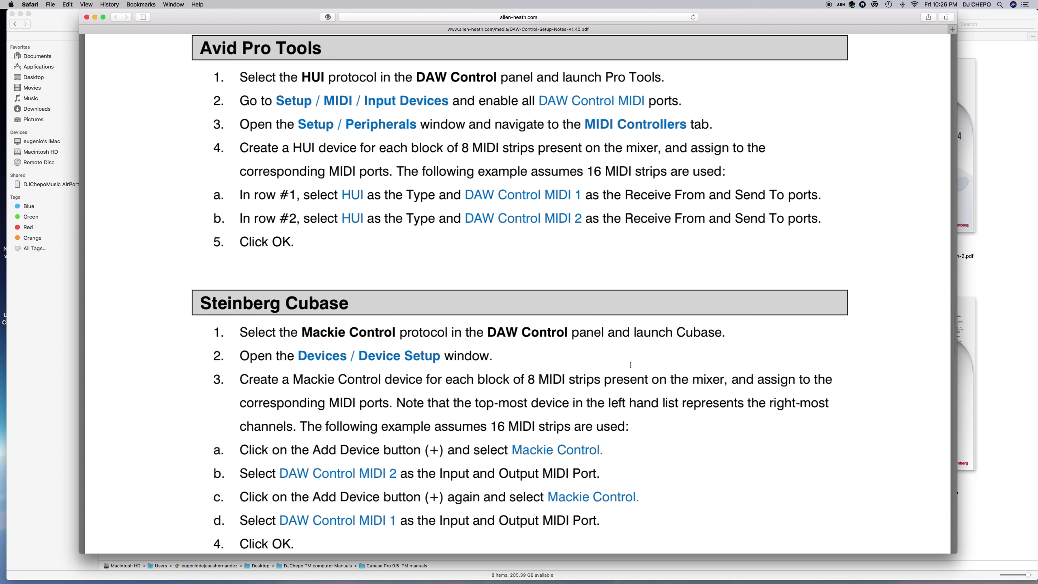
scroll(630, 365, down, 4)
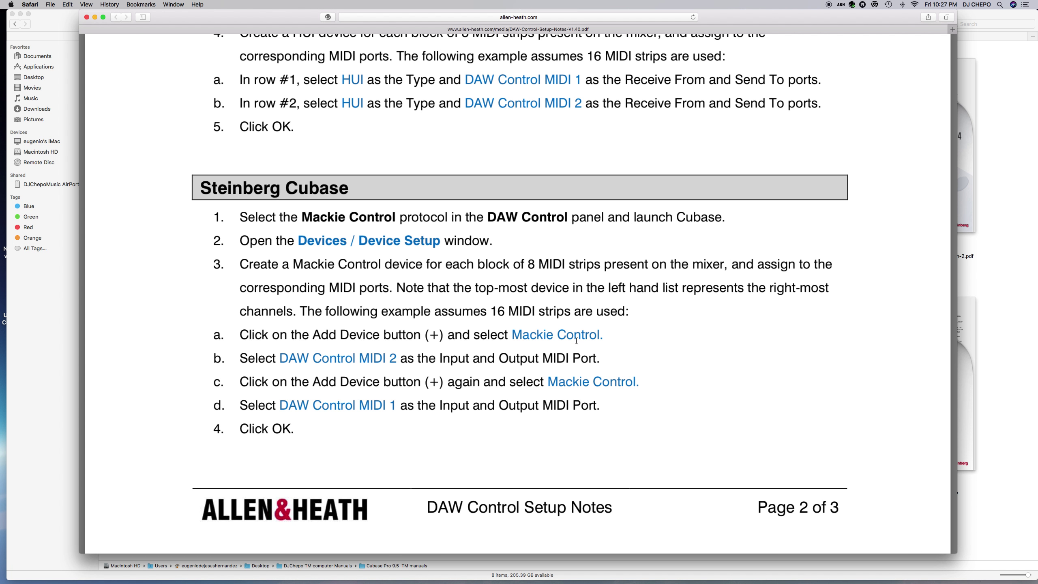
Switch to Logic Pro X and open the Control Surface Setup window.
mouse_move(319, 581)
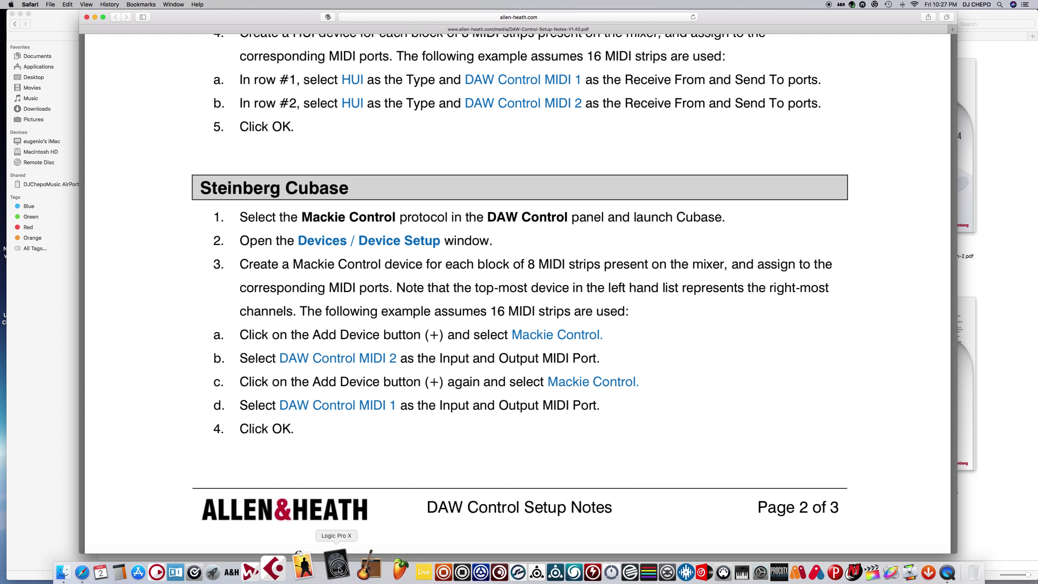
click(339, 568)
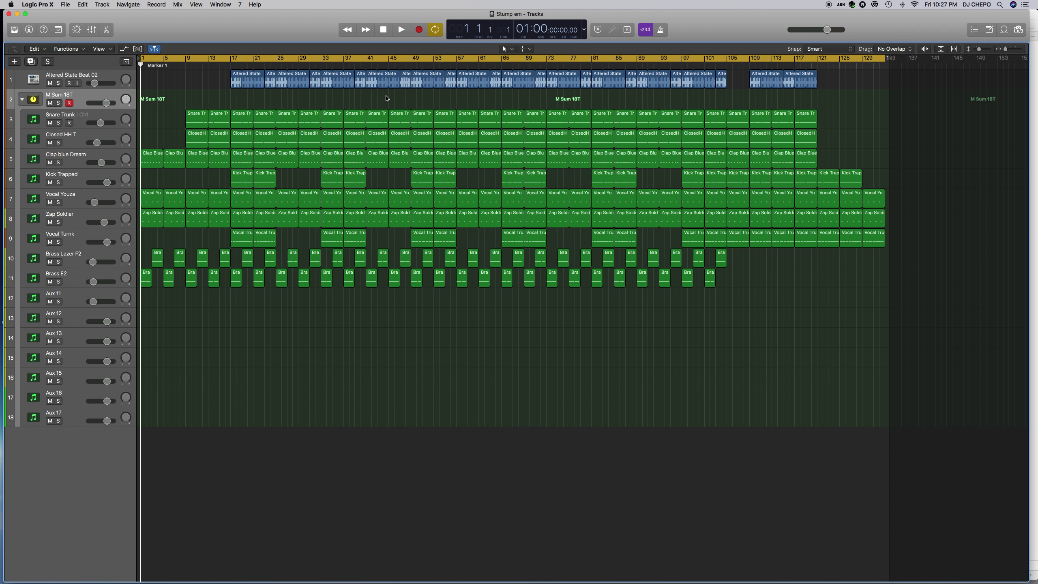
click(50, 5)
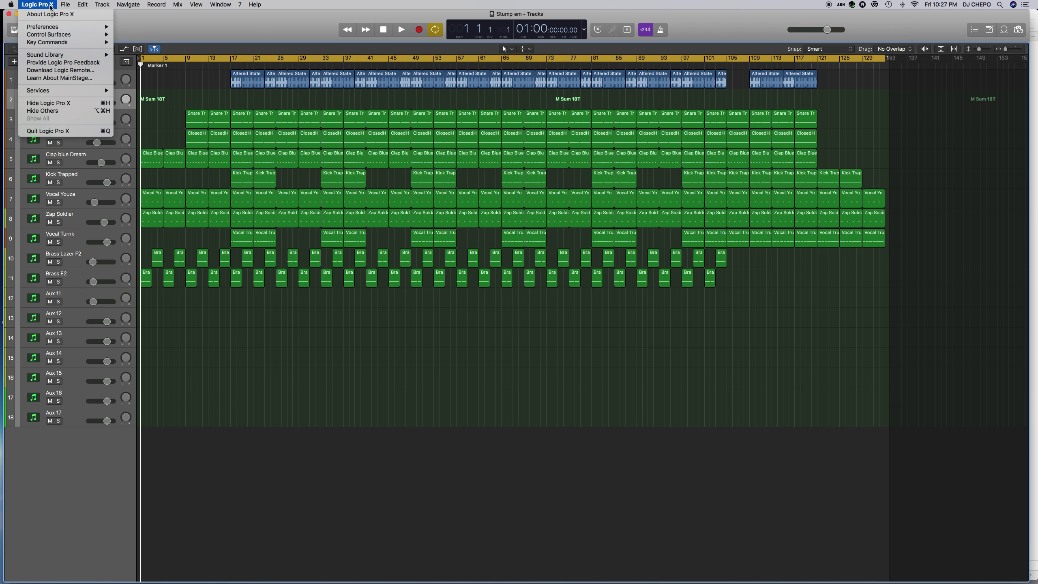
mouse_move(70, 35)
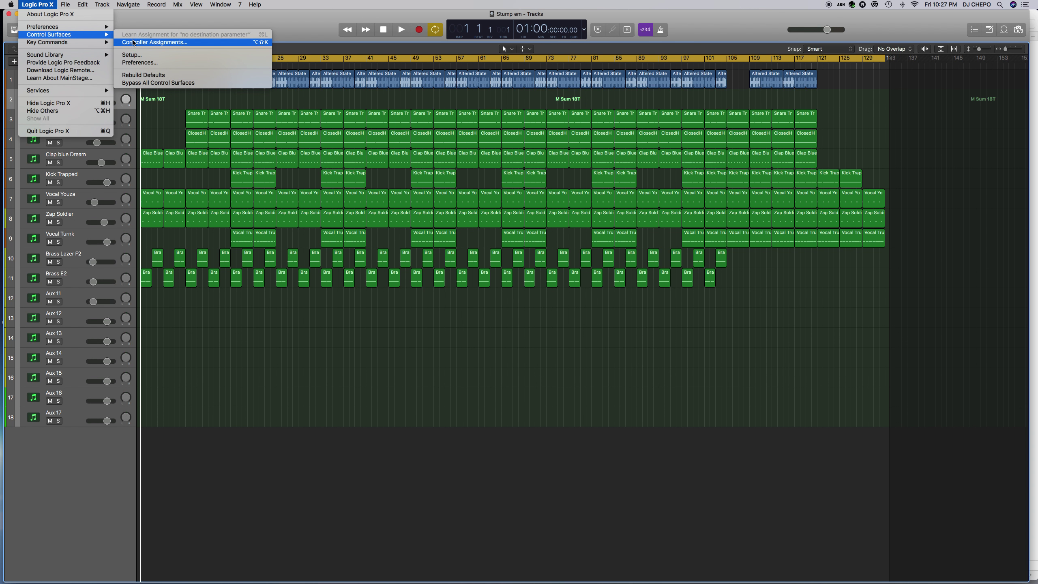
click(136, 55)
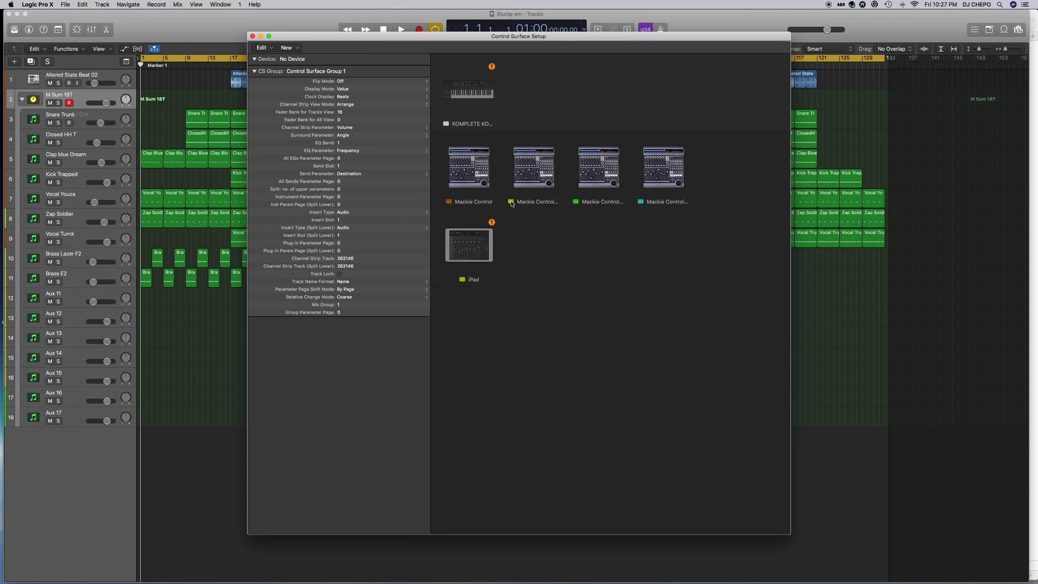
Check the input and output port assignments of each of the four Mackie Control devices.
click(471, 174)
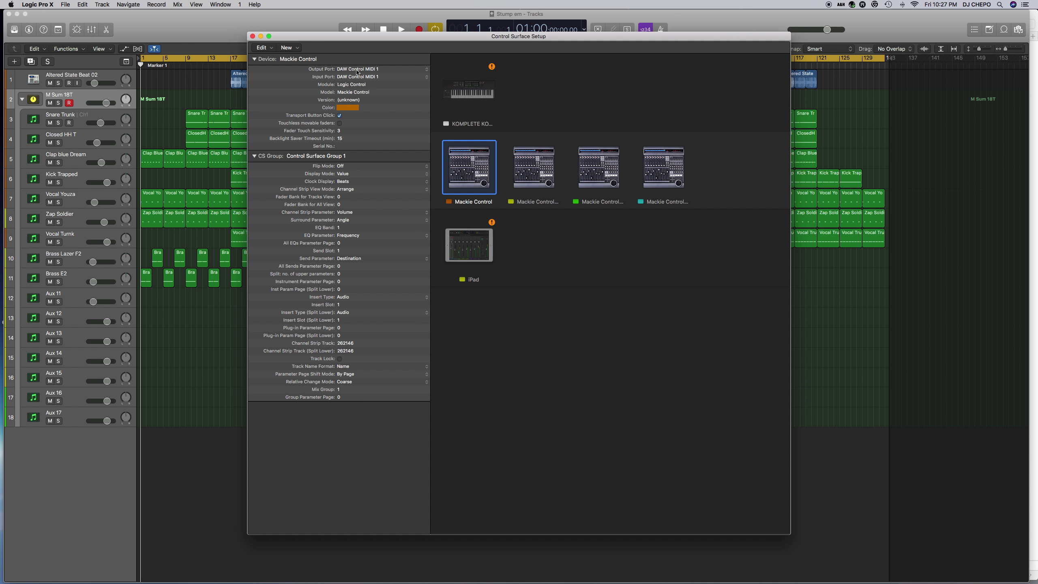
click(534, 178)
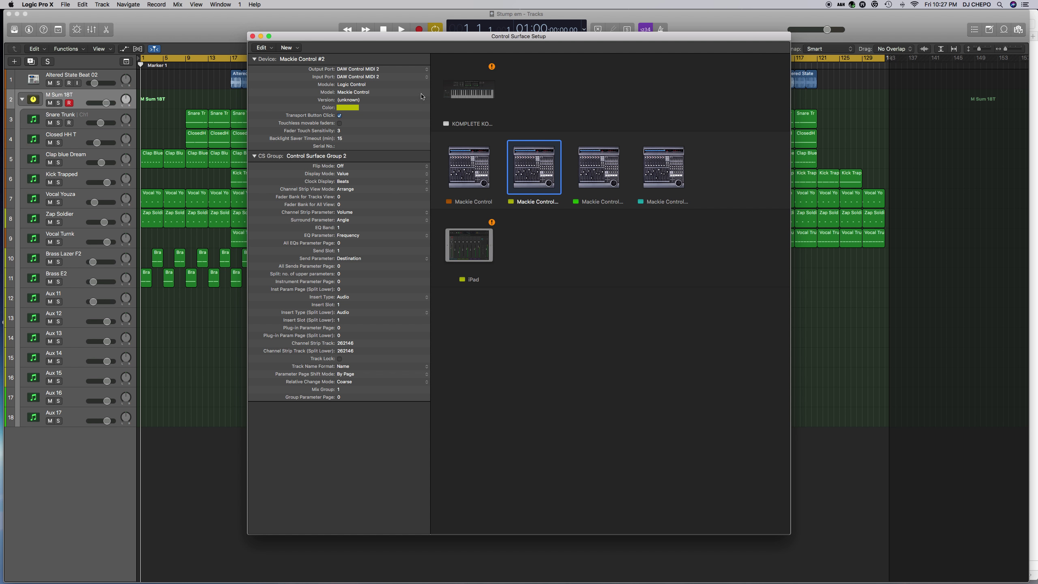
click(609, 168)
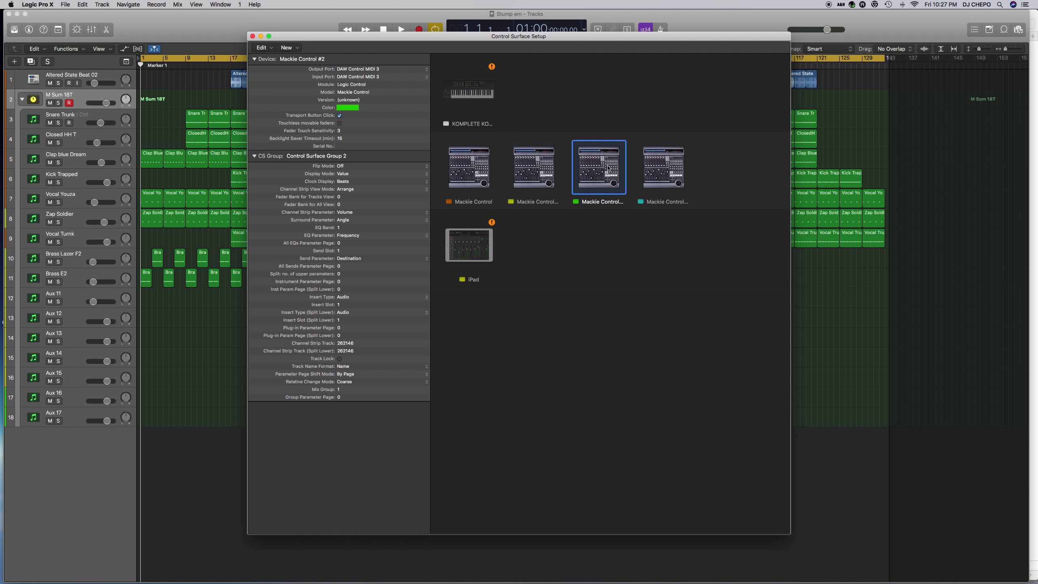
click(664, 171)
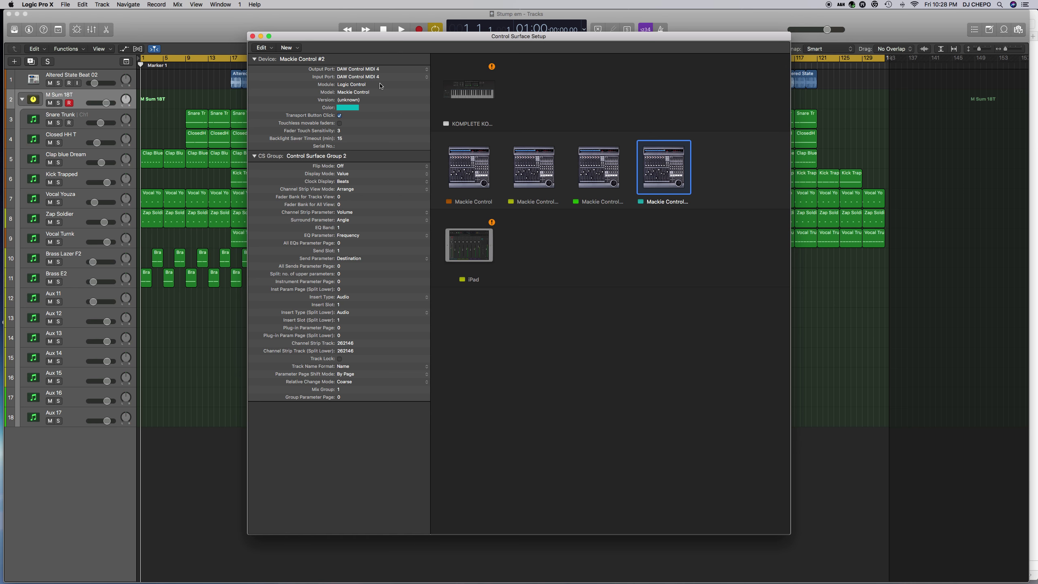
mouse_move(380, 86)
Set the first Mackie Control's output and input ports to DAW Control MIDI 1.
click(466, 168)
click(381, 69)
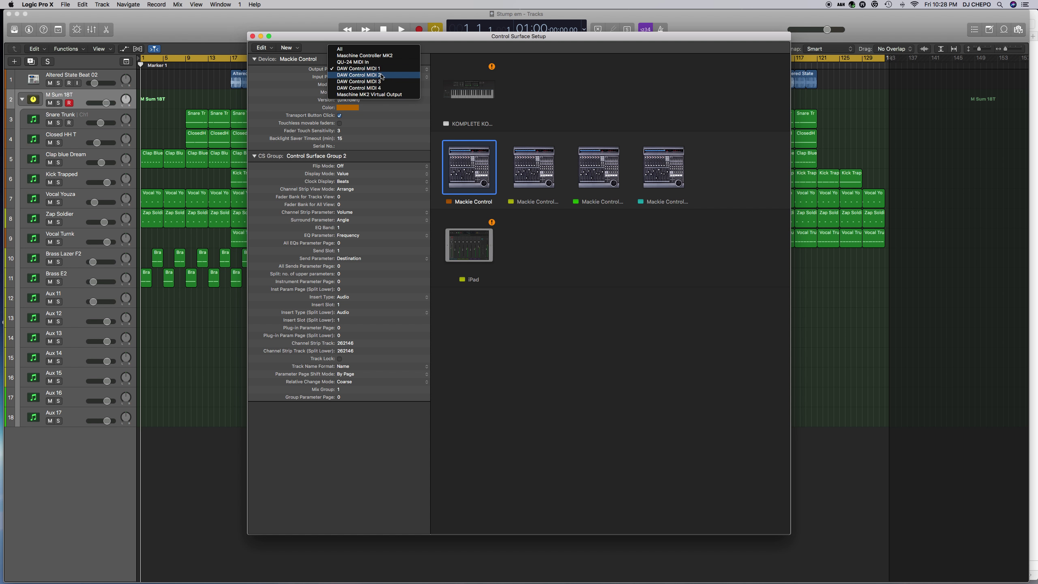
click(382, 69)
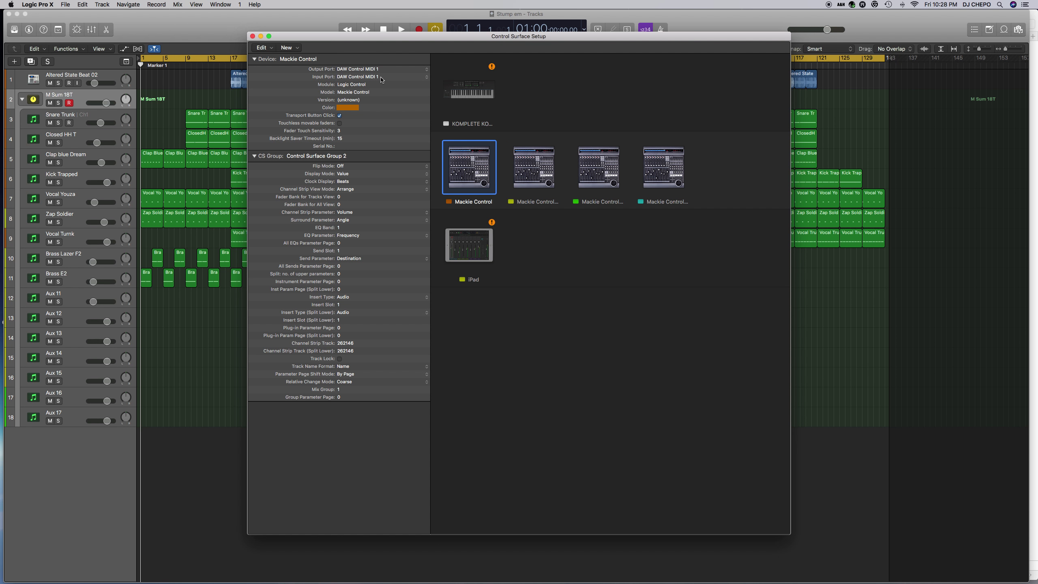
click(380, 77)
click(380, 77)
Set the second Mackie Control's output and input ports to DAW Control MIDI 2.
click(536, 170)
click(382, 69)
click(383, 68)
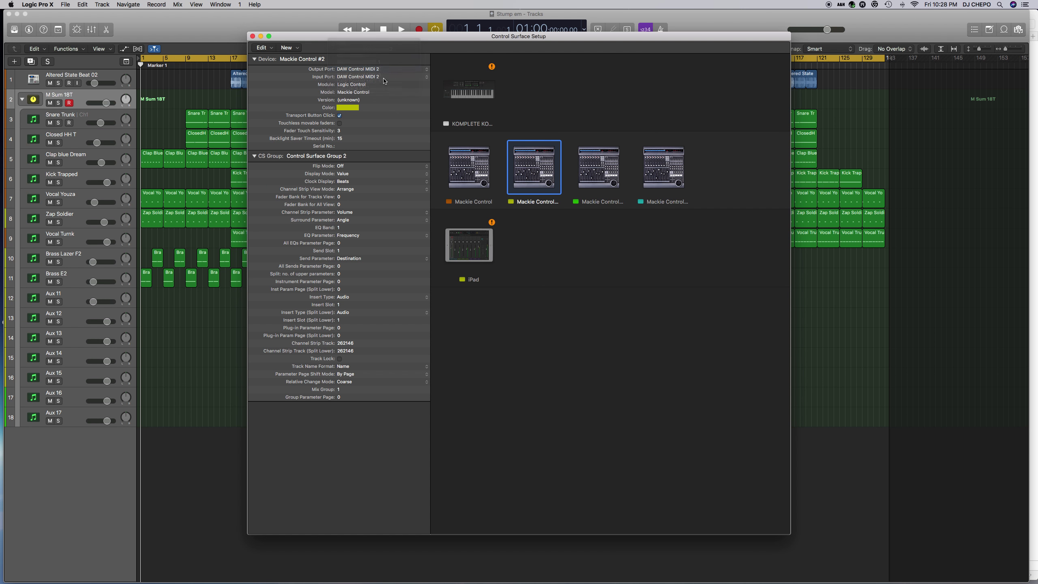
click(383, 77)
click(384, 77)
Find the Mackie Designs Mackie Control model among the installable control surfaces, and close the setup without adding it.
click(468, 177)
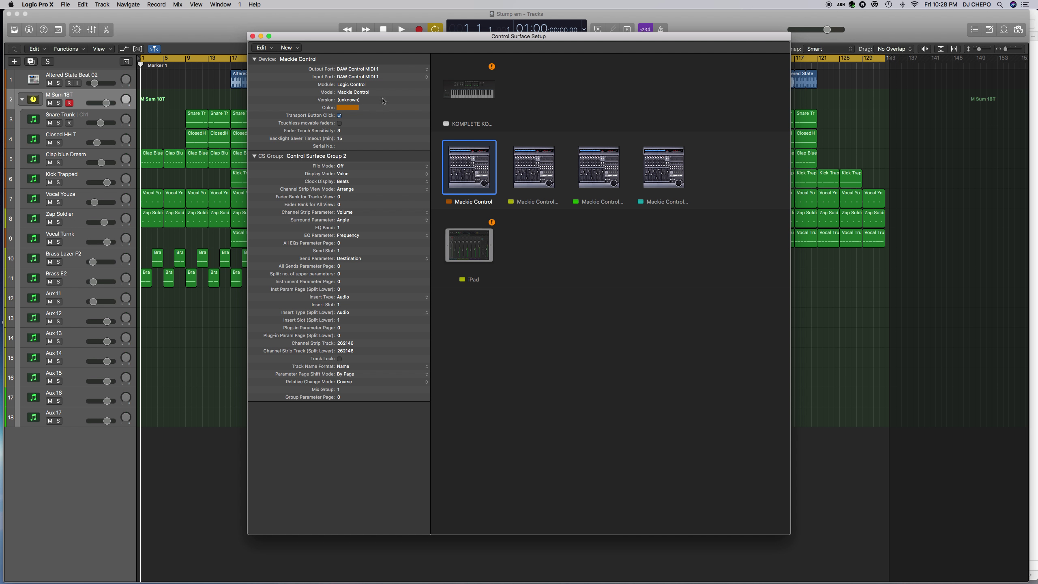
click(298, 49)
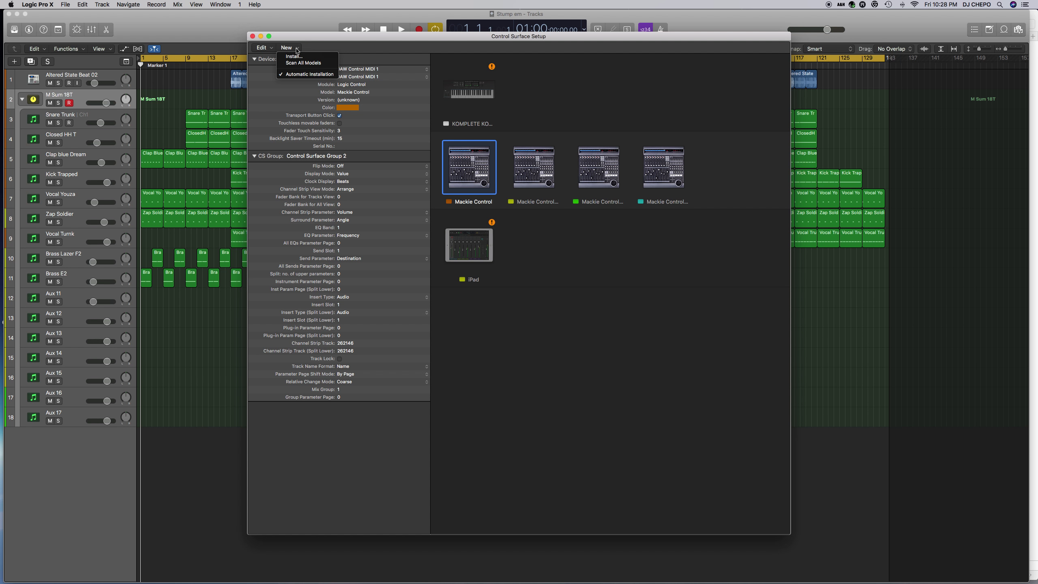
click(299, 57)
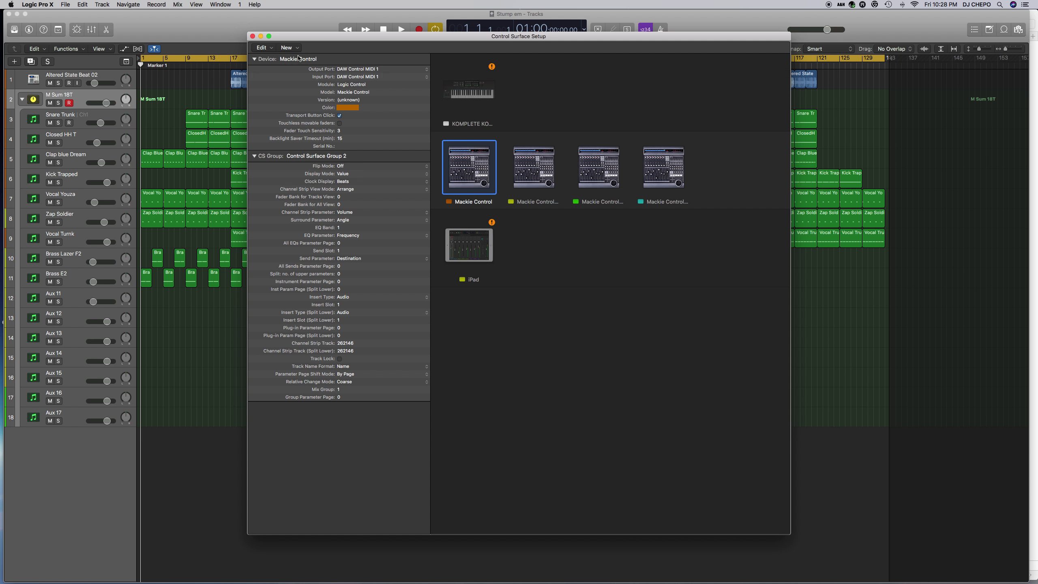
scroll(268, 180, down, 5)
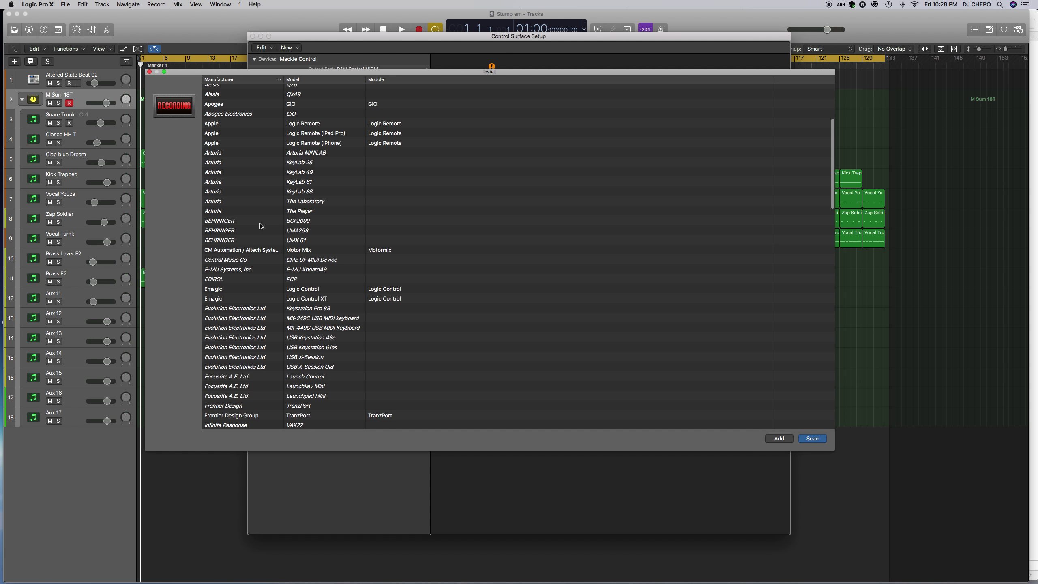
scroll(263, 270, up, 5)
scroll(263, 270, down, 7)
scroll(263, 270, down, 2)
scroll(264, 270, up, 5)
scroll(263, 270, up, 3)
scroll(264, 270, down, 7)
scroll(263, 271, down, 2)
scroll(263, 270, down, 10)
scroll(263, 270, down, 20)
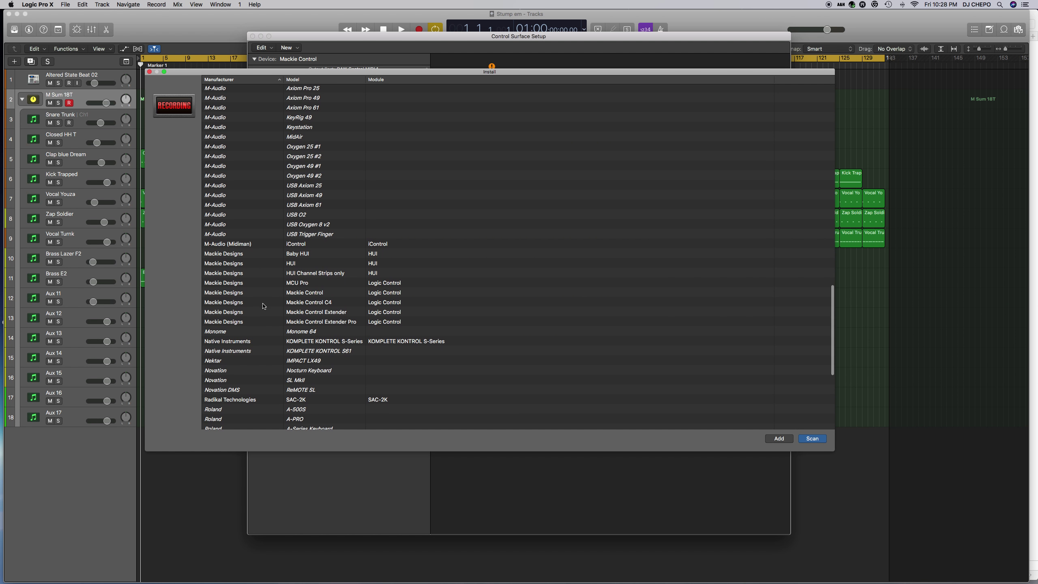
click(233, 293)
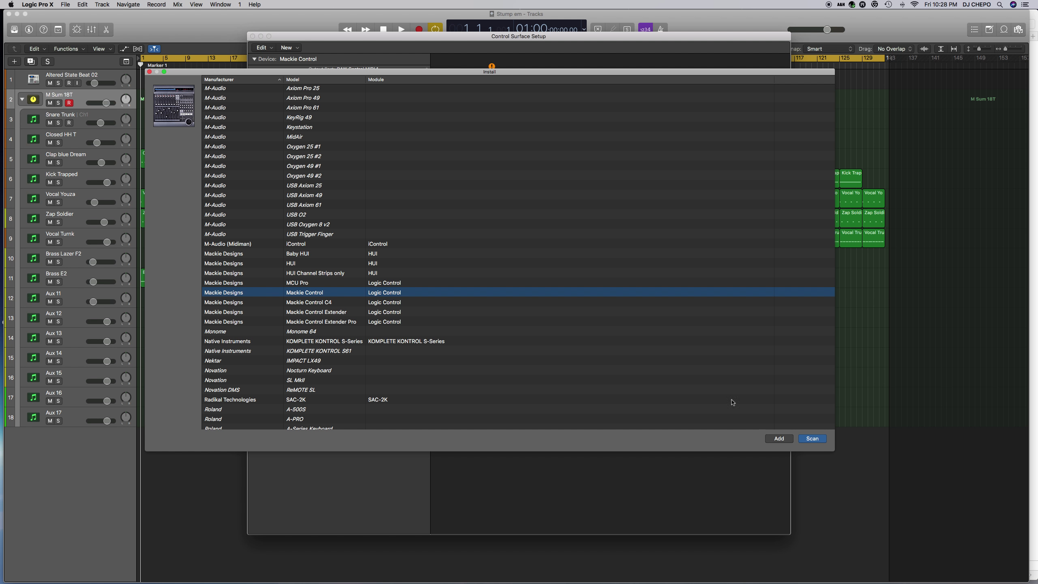
click(150, 71)
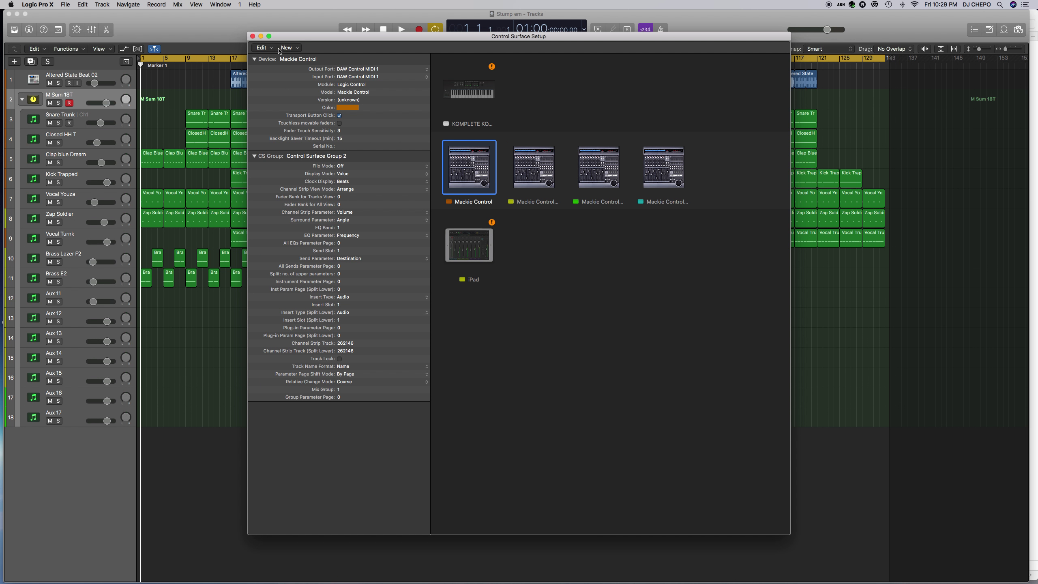
click(253, 37)
Open the MIDI Environment on its Click & Ports layer and enlarge the window to view all the port wiring.
click(220, 4)
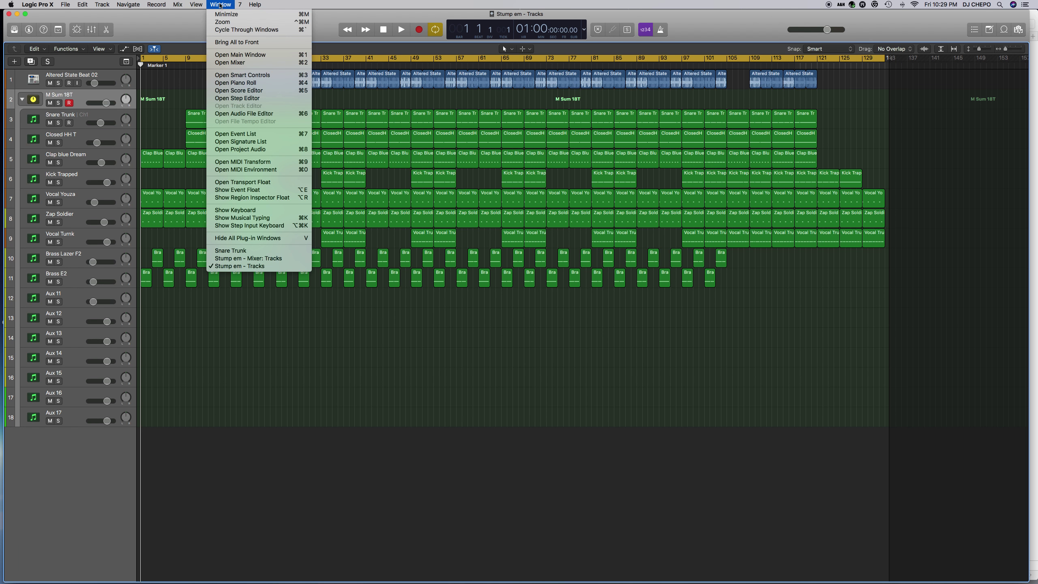
click(250, 172)
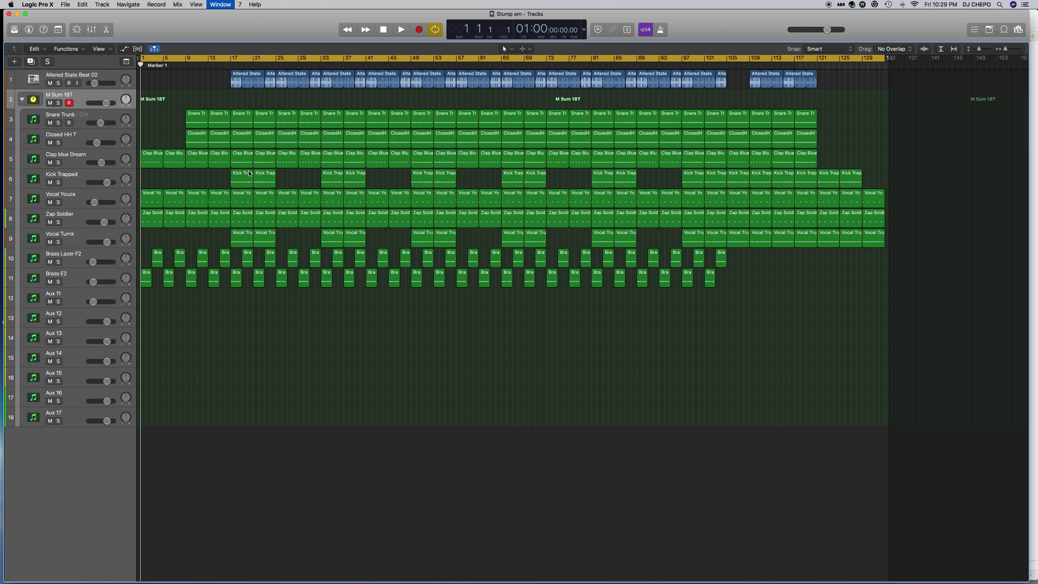
click(37, 24)
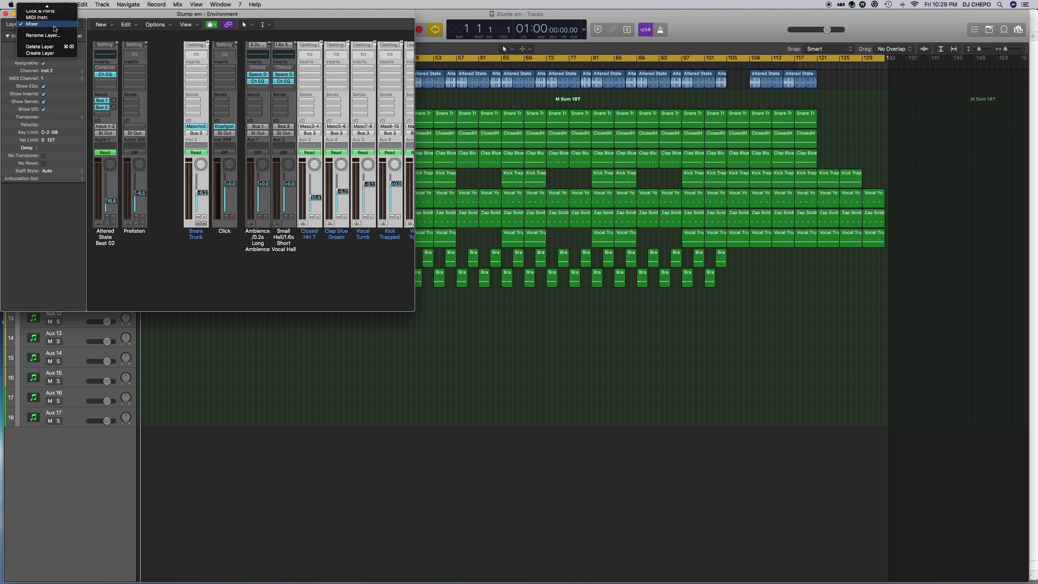
click(53, 12)
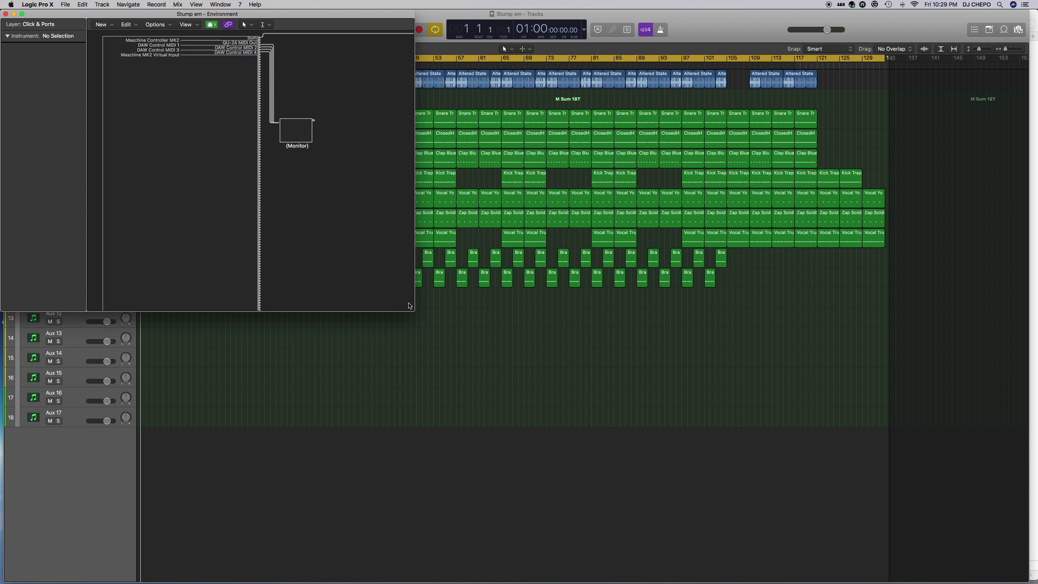
drag(414, 311, 712, 471)
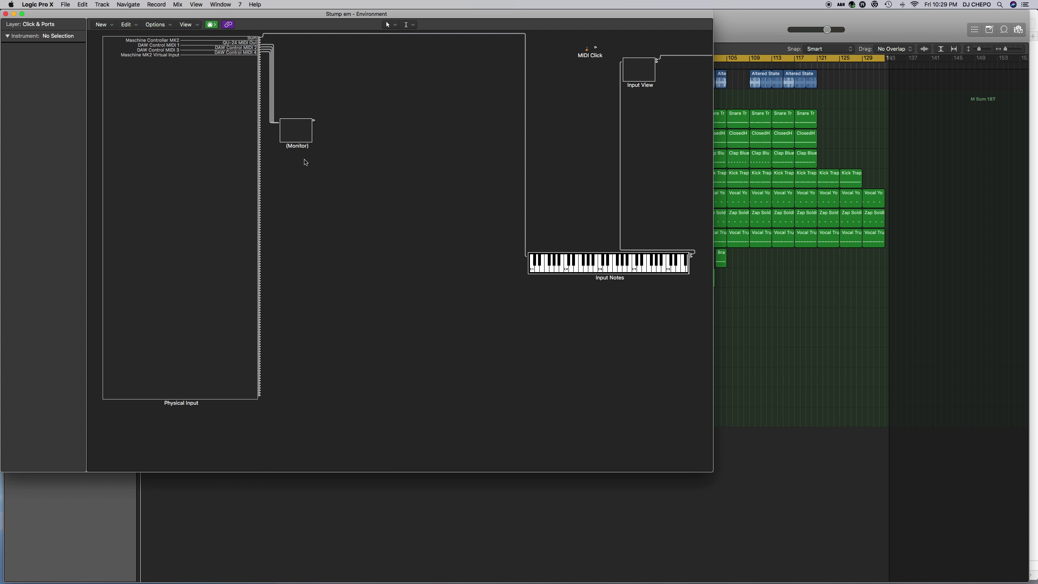
Find the Monitor object among the new Environment objects without adding it, and close the Environment window.
click(102, 25)
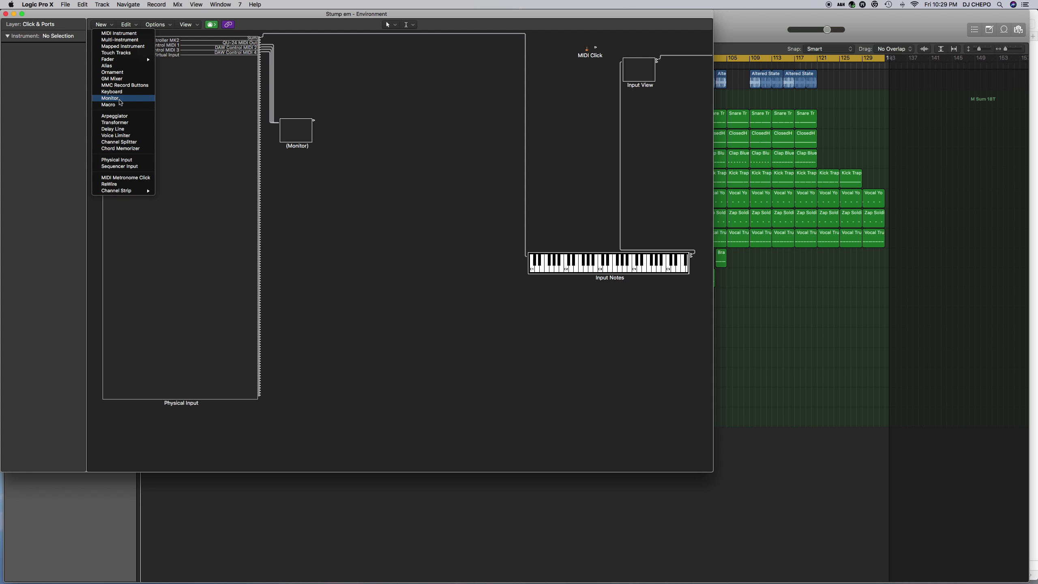
click(301, 154)
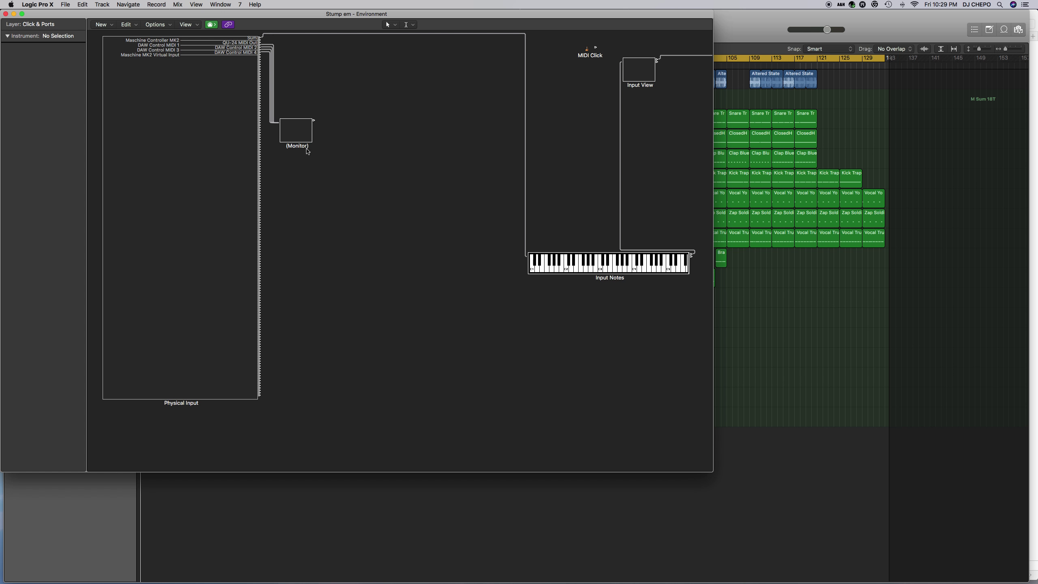
click(6, 14)
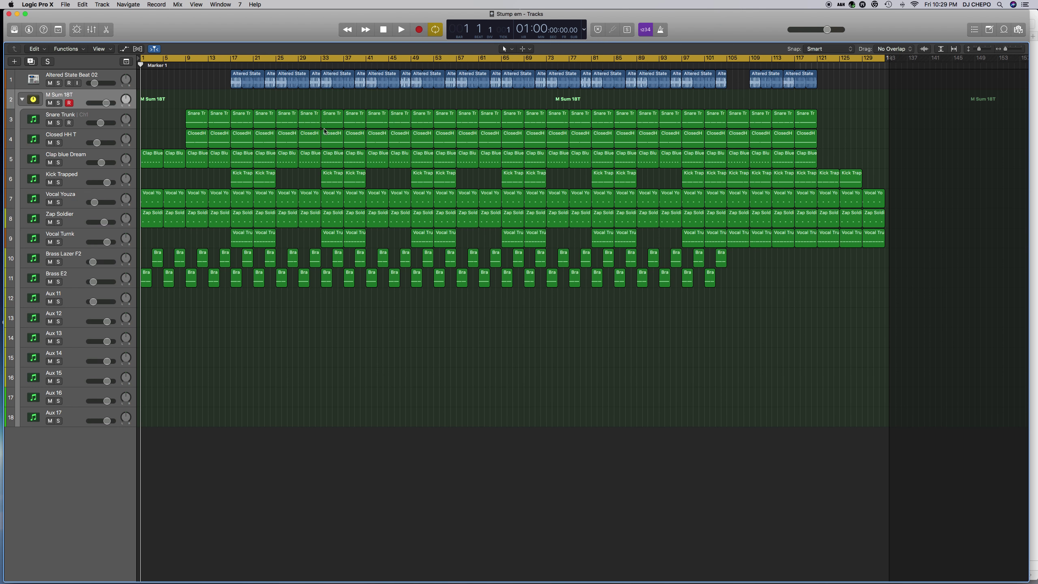
Play the project briefly from the start, and quit Logic Pro X.
click(401, 30)
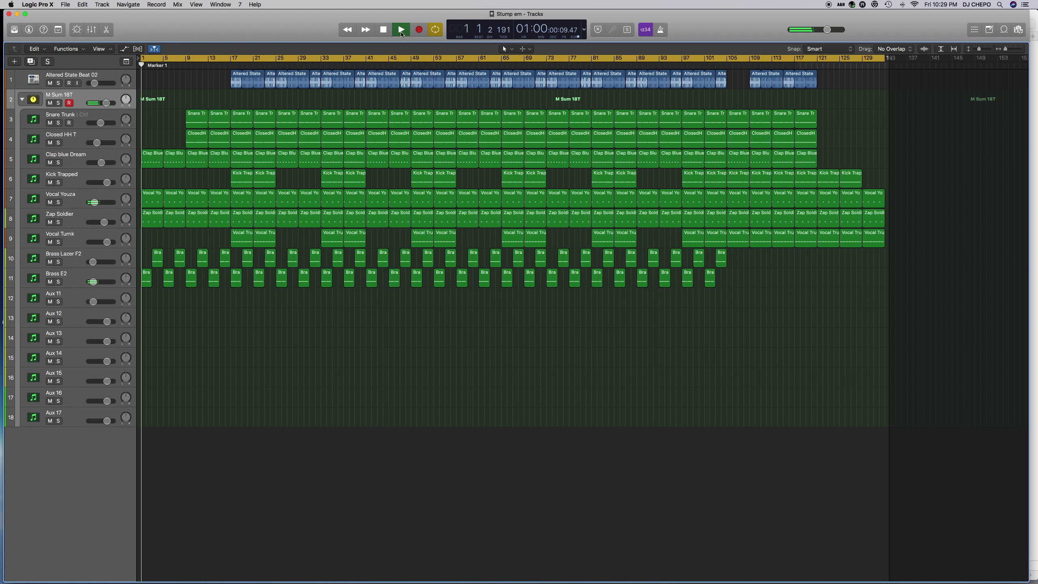
click(383, 31)
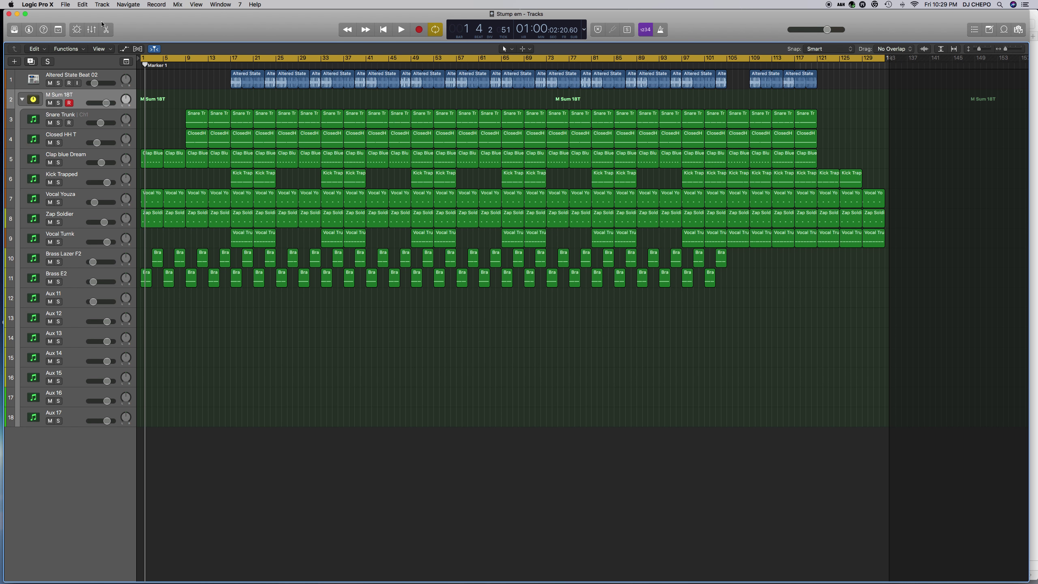
click(41, 5)
click(53, 135)
key(1)
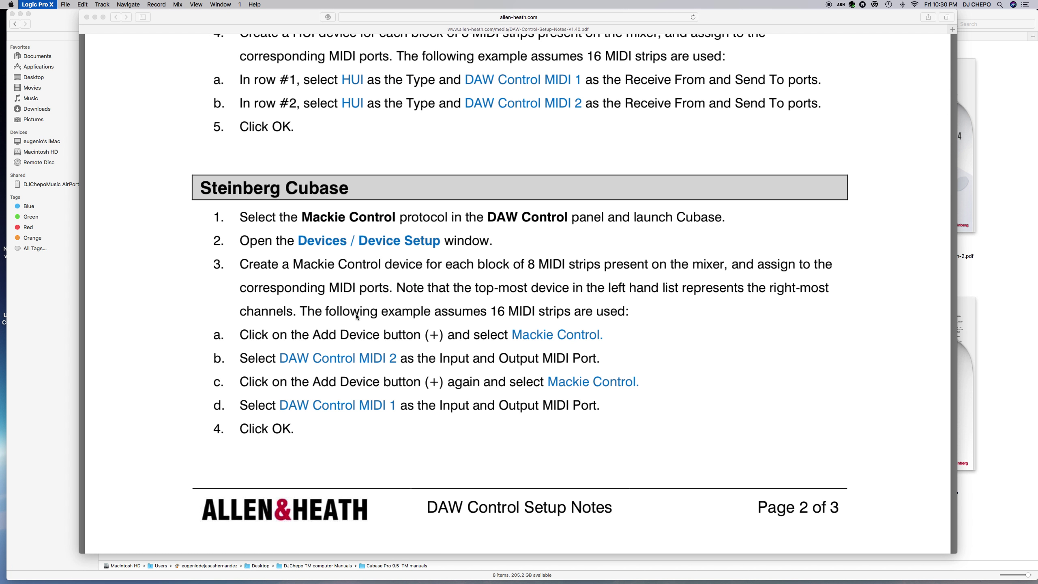
Switch to Safari, read the Steinberg Cubase section of the DAW Control Setup Notes, and move the document out of the way.
click(257, 368)
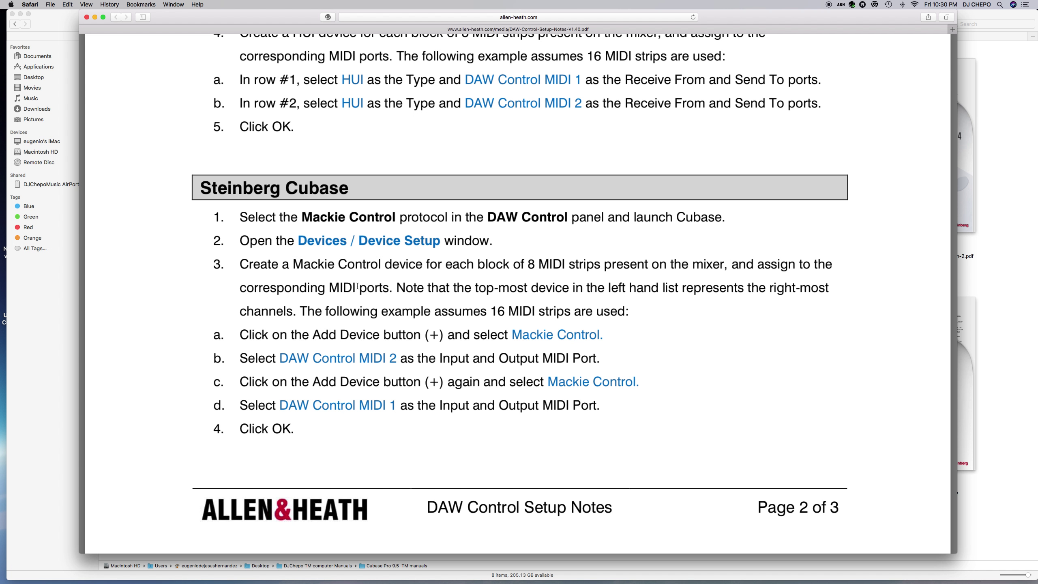
scroll(294, 314, up, 3)
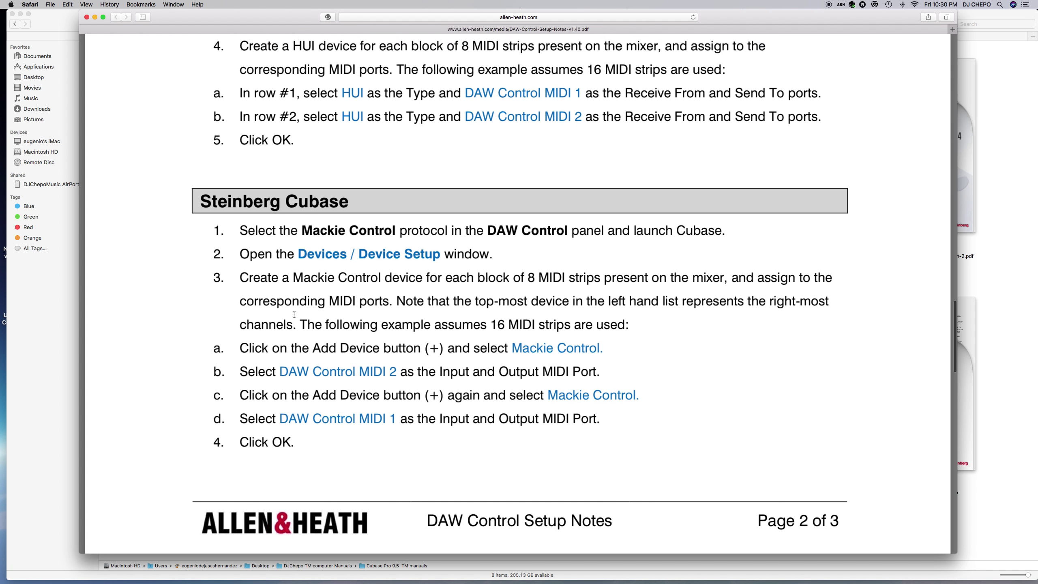
scroll(294, 314, down, 6)
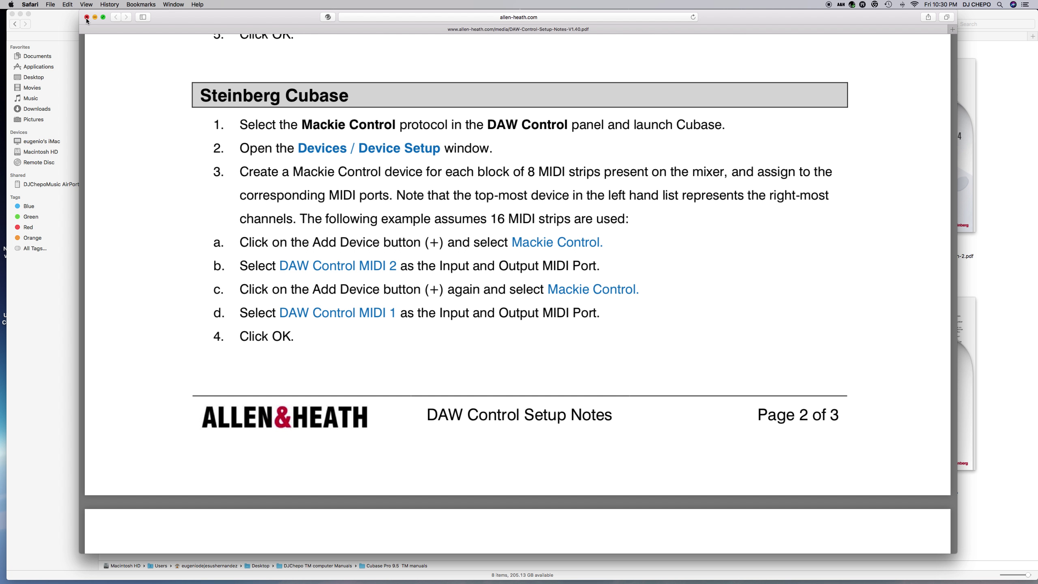
drag(179, 21, 1037, 139)
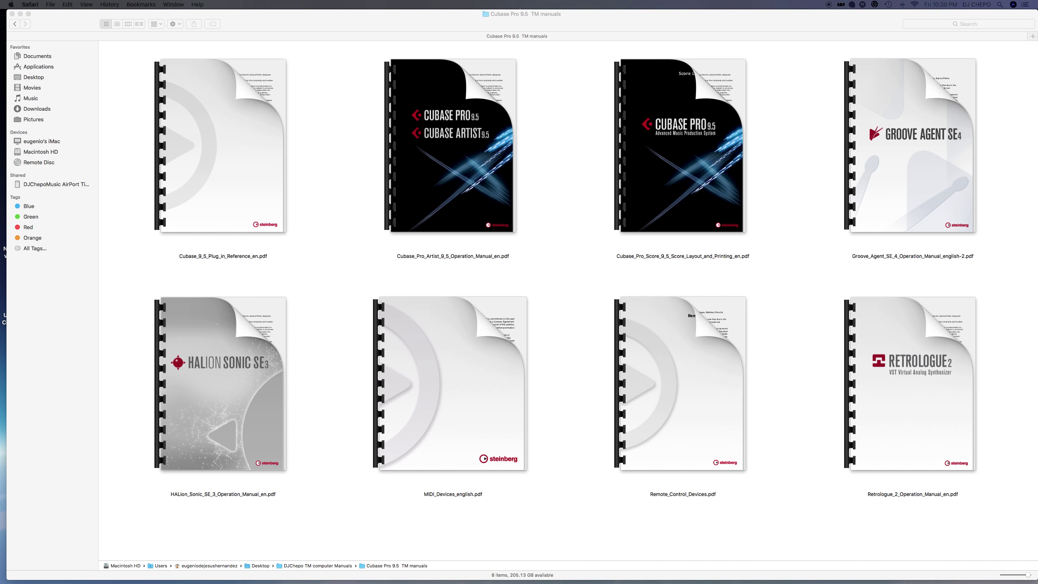
Bring up the browser window with the Qu-16 Cubase video and switch to the Qu Series DAW MIDI Control support article.
drag(0, 262, 247, 31)
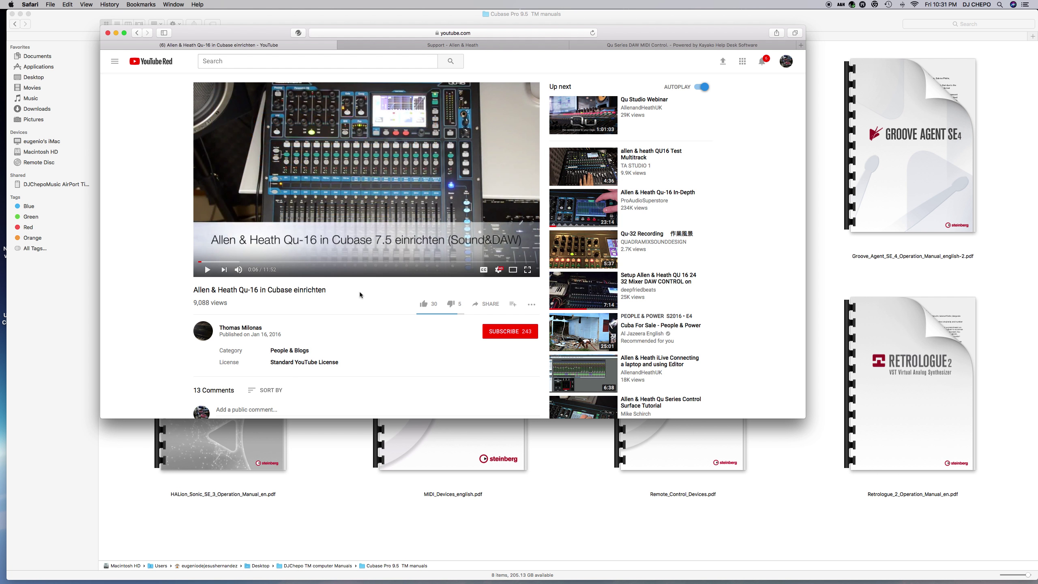
click(423, 304)
click(668, 43)
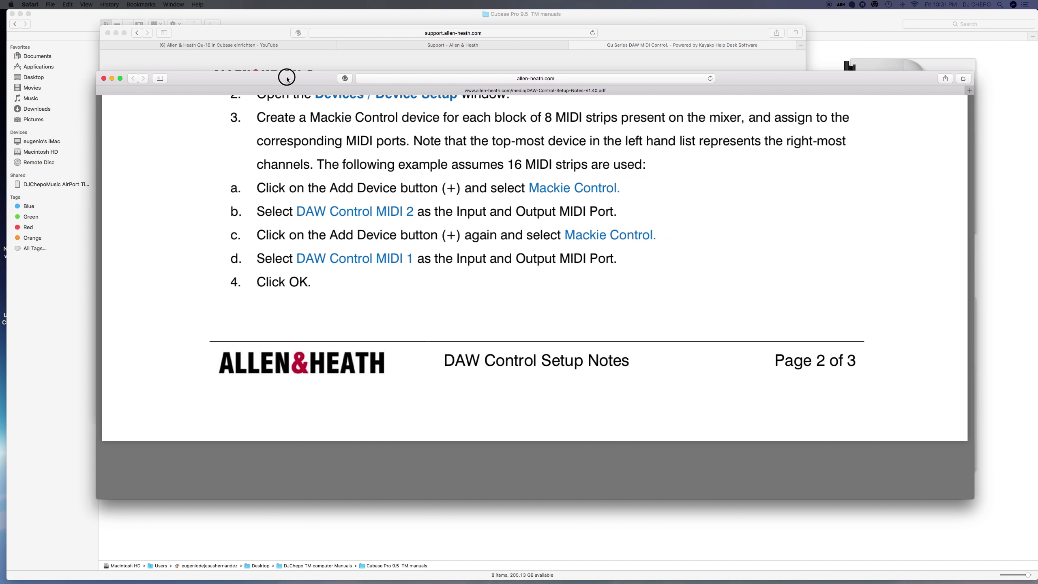
Skim the DAW Control Setup Notes from the first page, and clear the document off the support article.
scroll(417, 247, up, 20)
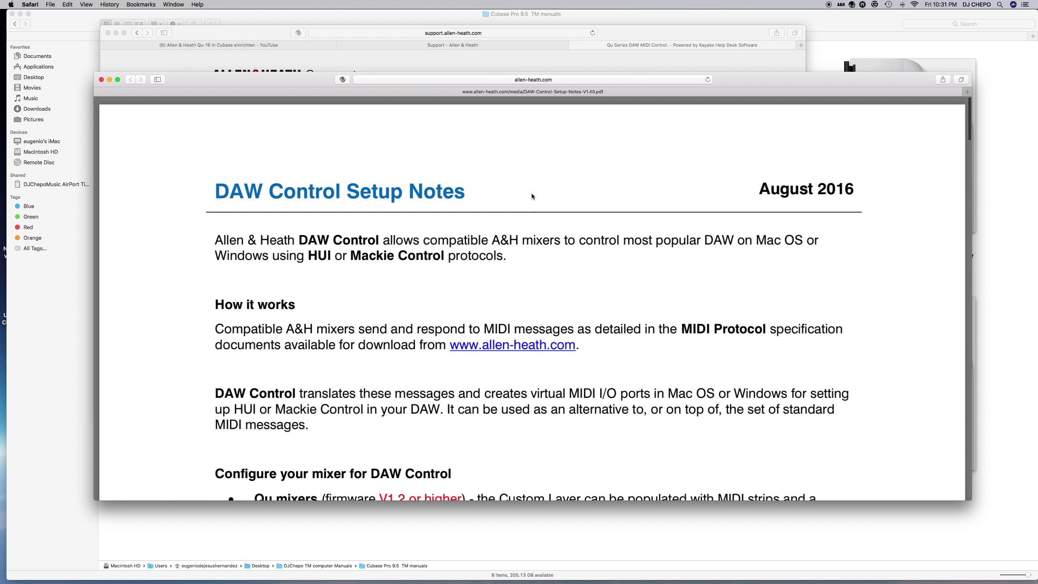
scroll(372, 144, down, 15)
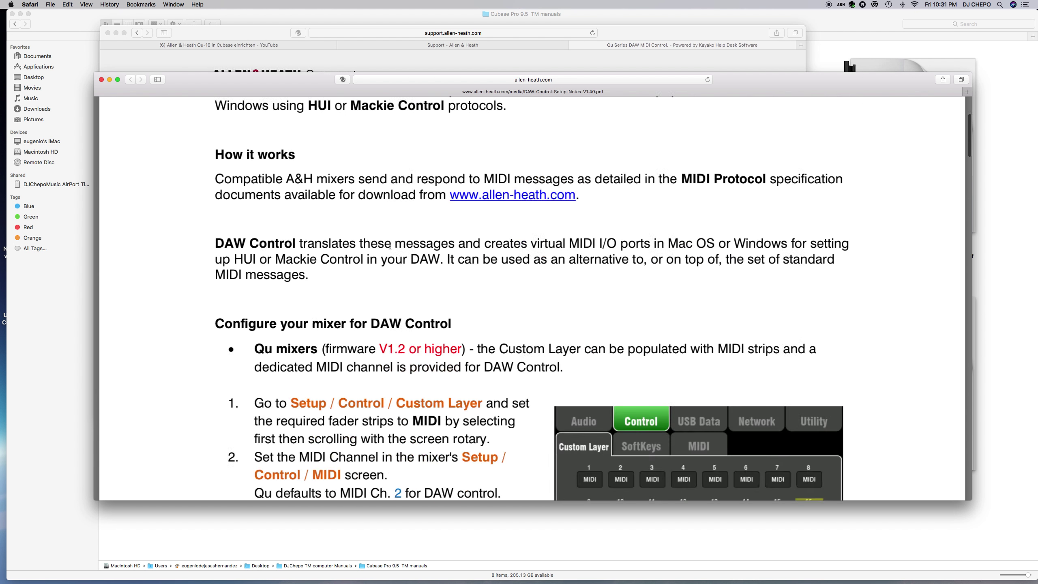
drag(267, 85, 811, 203)
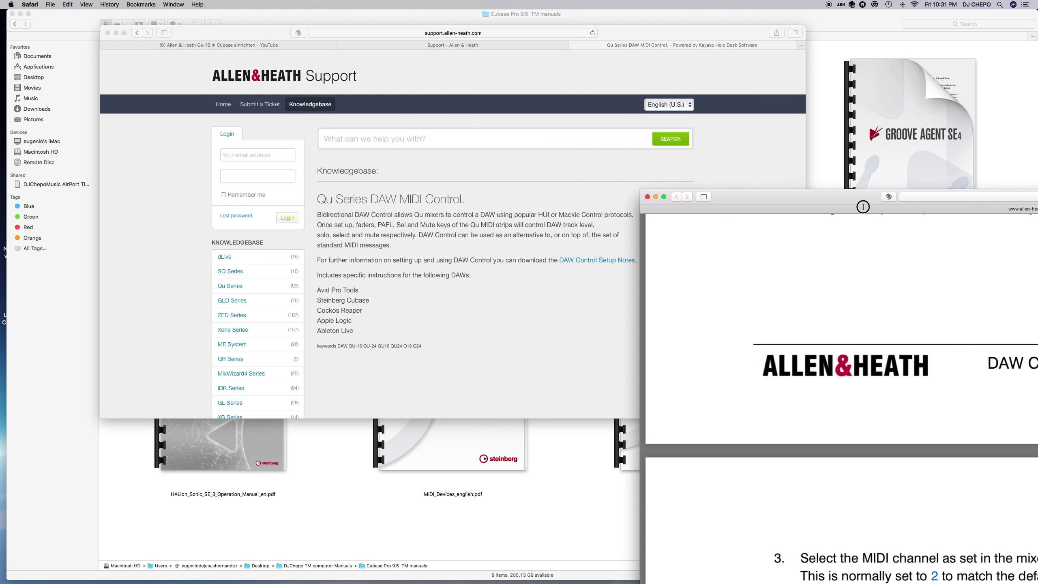
key(super+w)
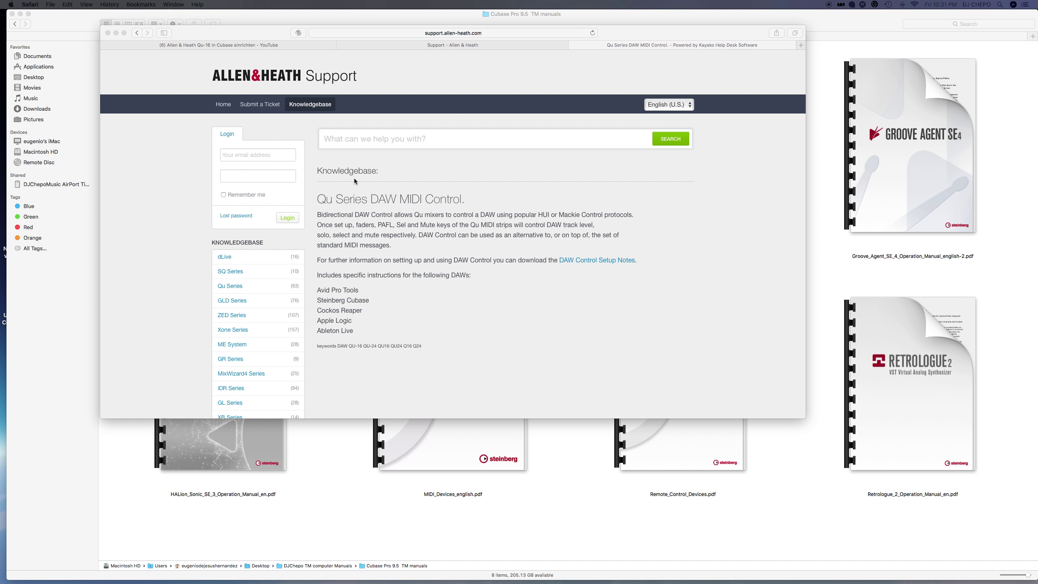
Review the Qu Series DAW MIDI Control article with its setup notes link and supported DAWs, and put the browser window away.
click(370, 204)
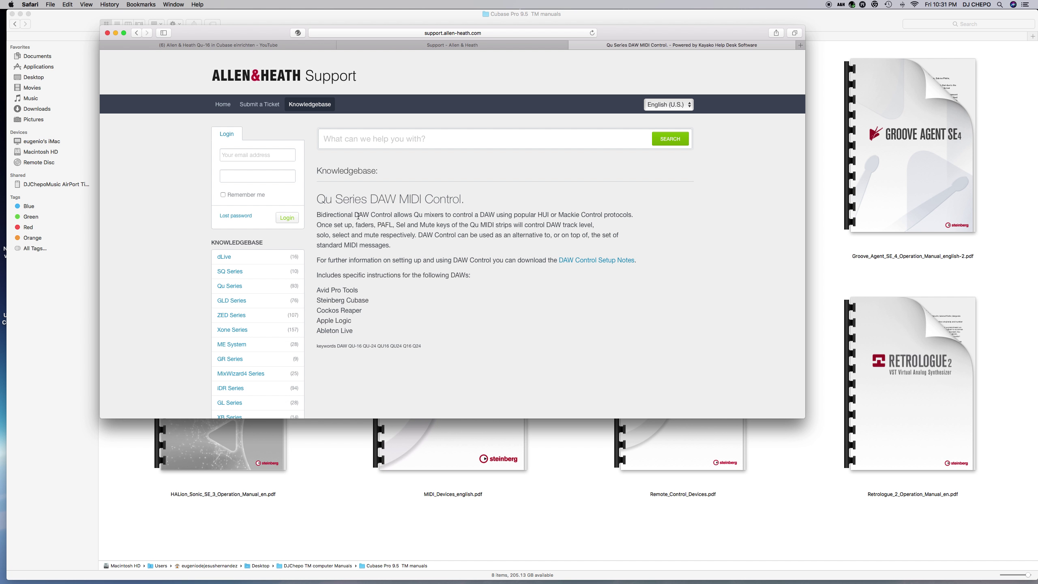
click(372, 141)
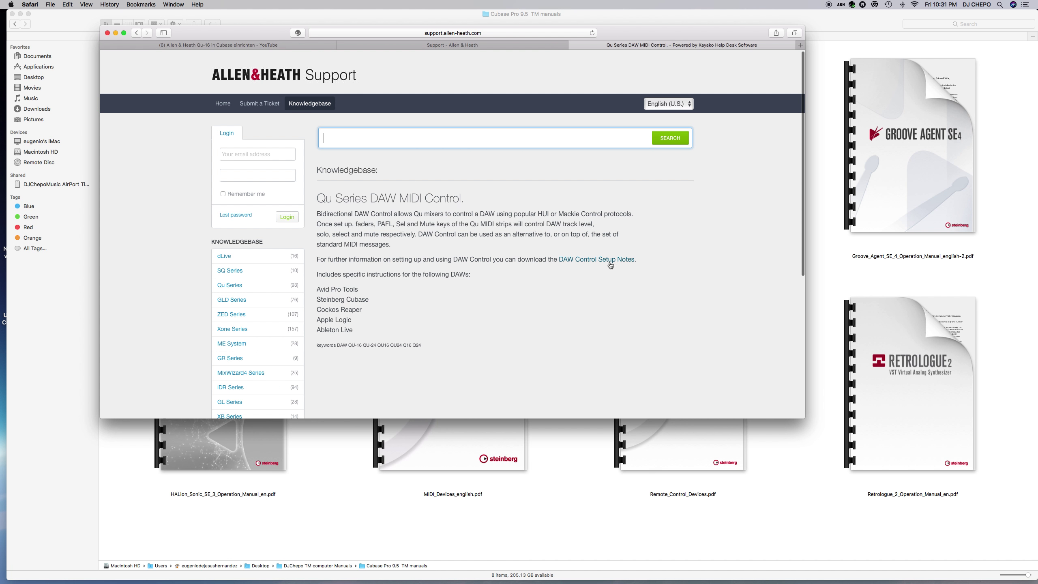
click(433, 298)
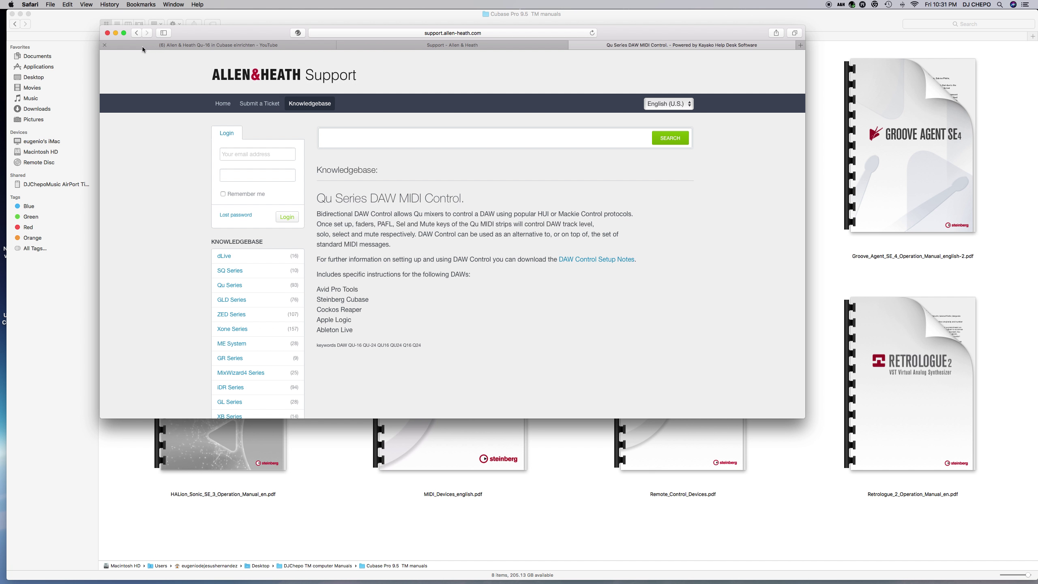
double_click(263, 36)
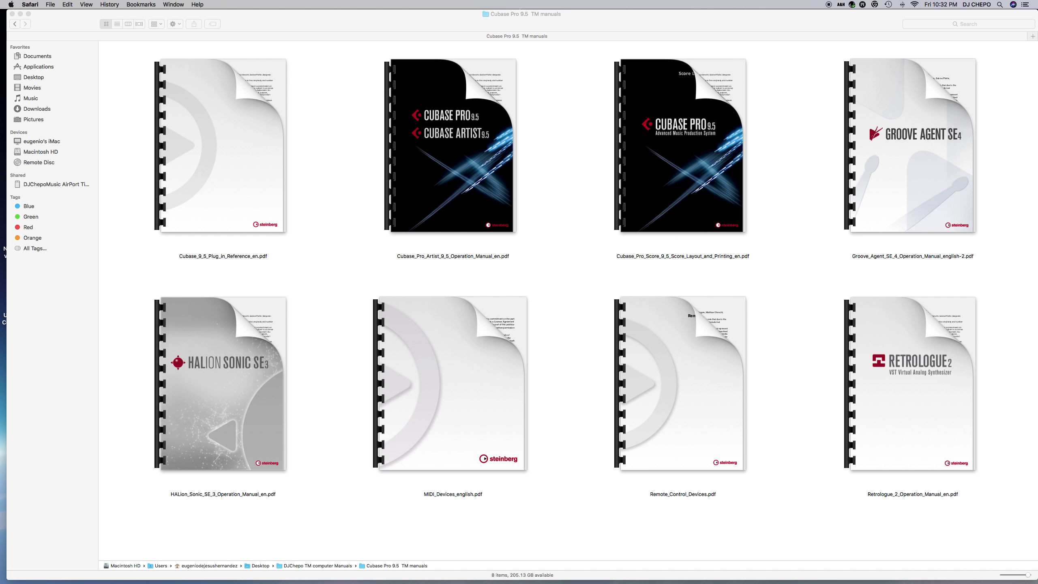
Launch Cubase 9.5 and create an empty project in the default location.
mouse_move(479, 200)
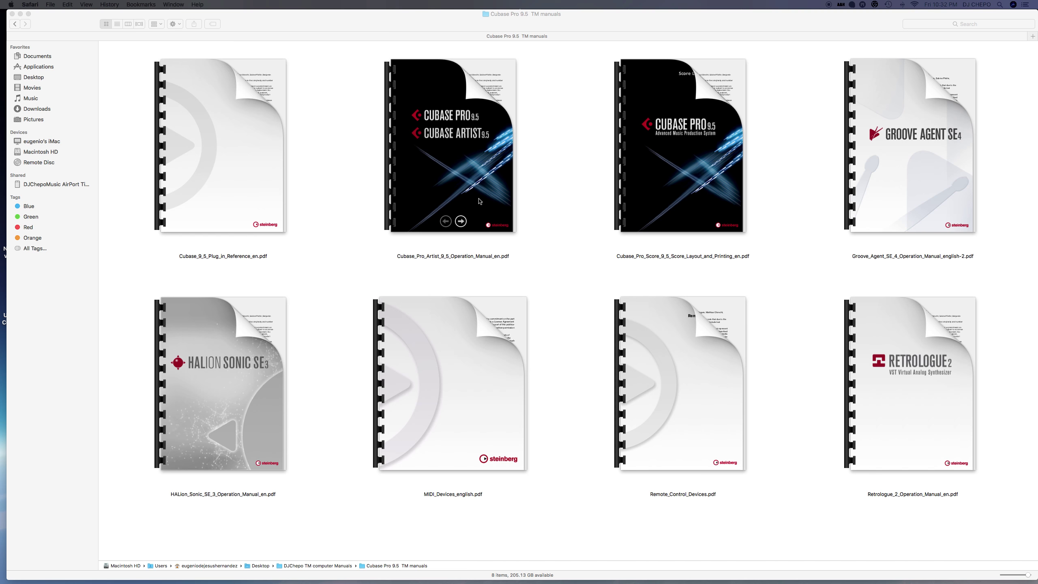
mouse_move(449, 580)
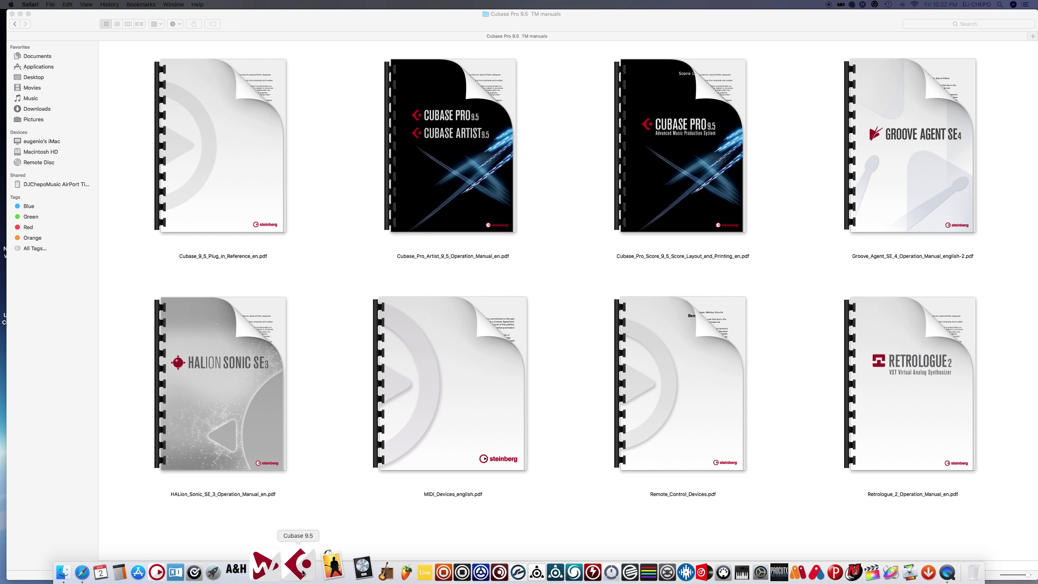
click(303, 573)
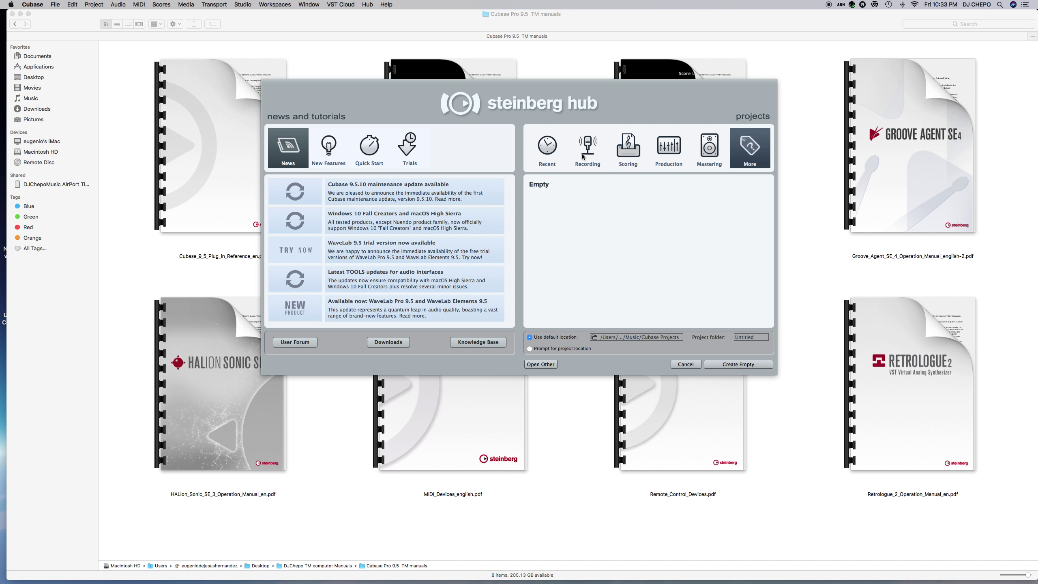
click(549, 187)
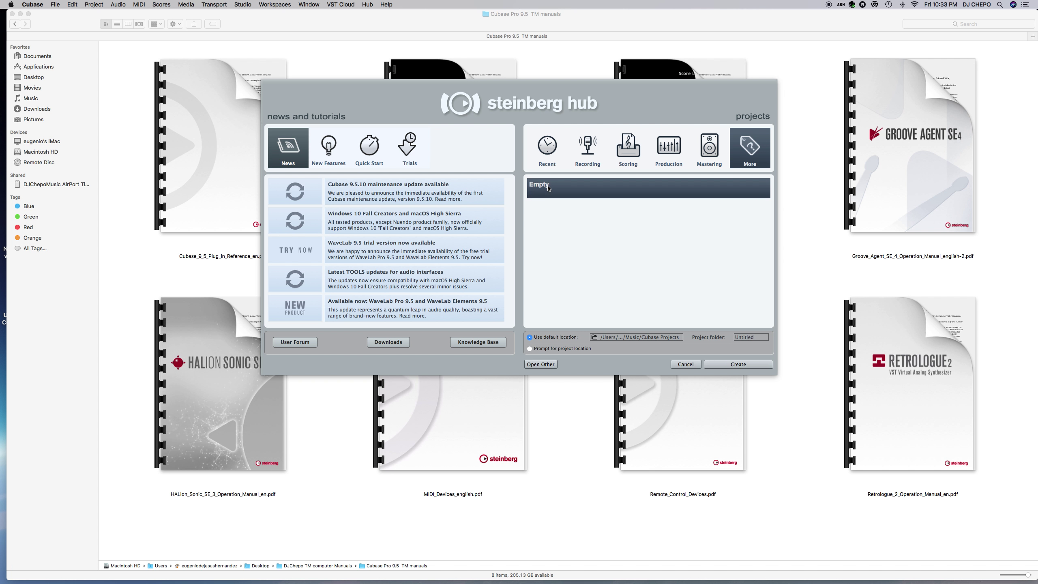
click(738, 364)
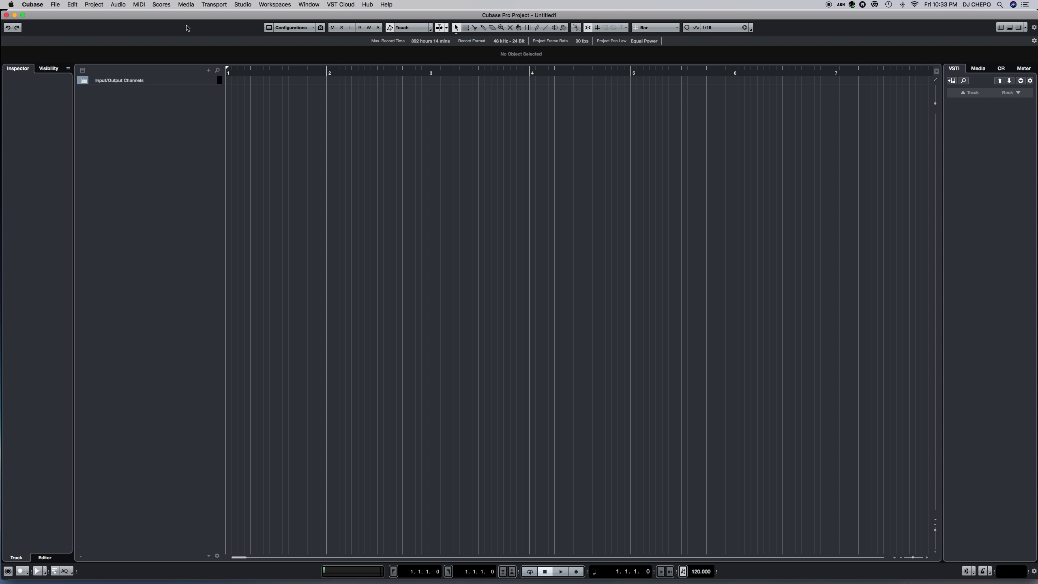
Open Studio Setup and check the MIDI input and output ports of each of the four Mackie Control remote devices.
click(247, 5)
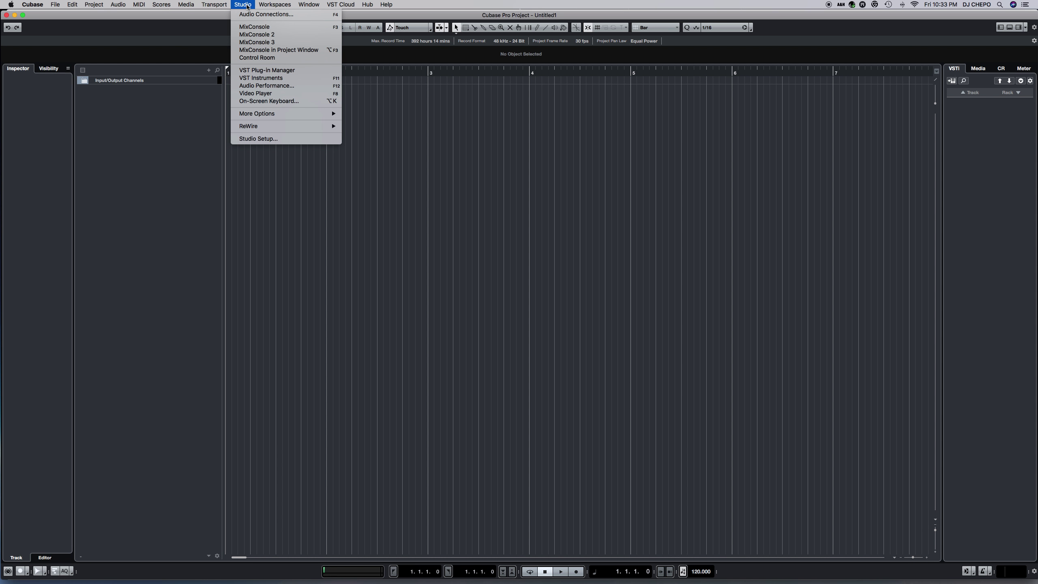
click(253, 139)
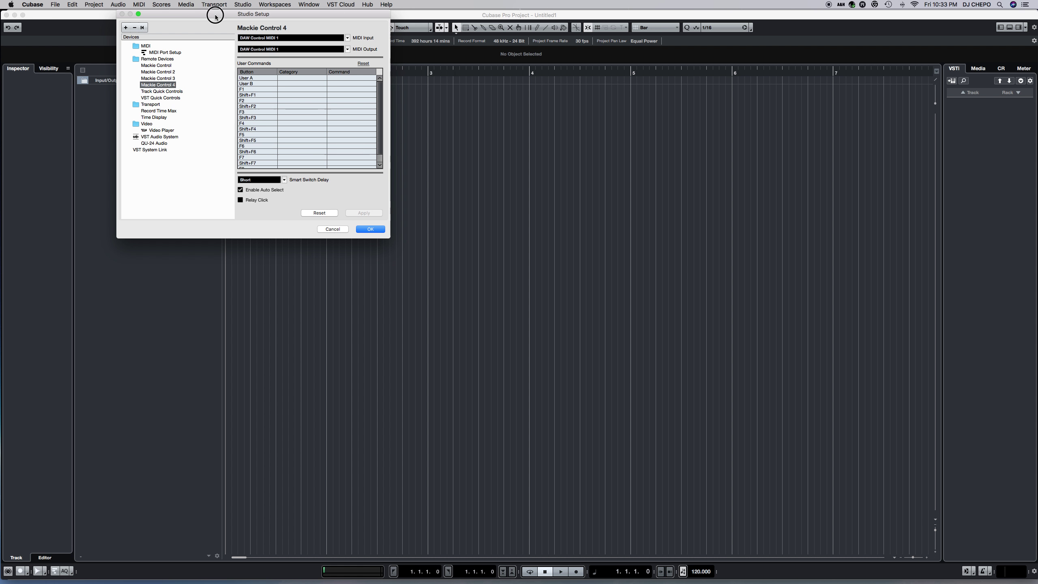
drag(215, 15, 451, 111)
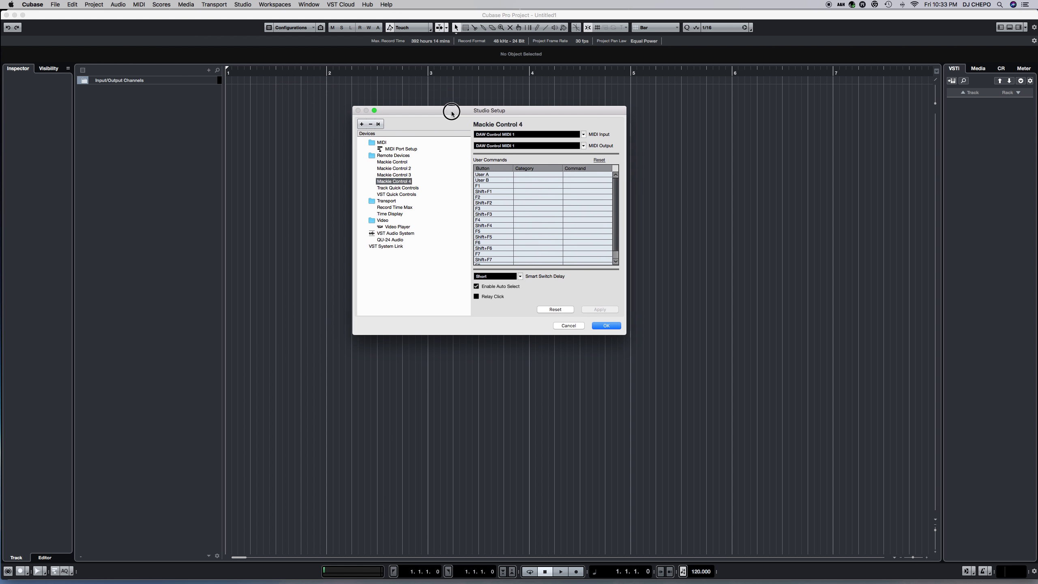
click(399, 162)
click(400, 168)
click(400, 175)
click(399, 182)
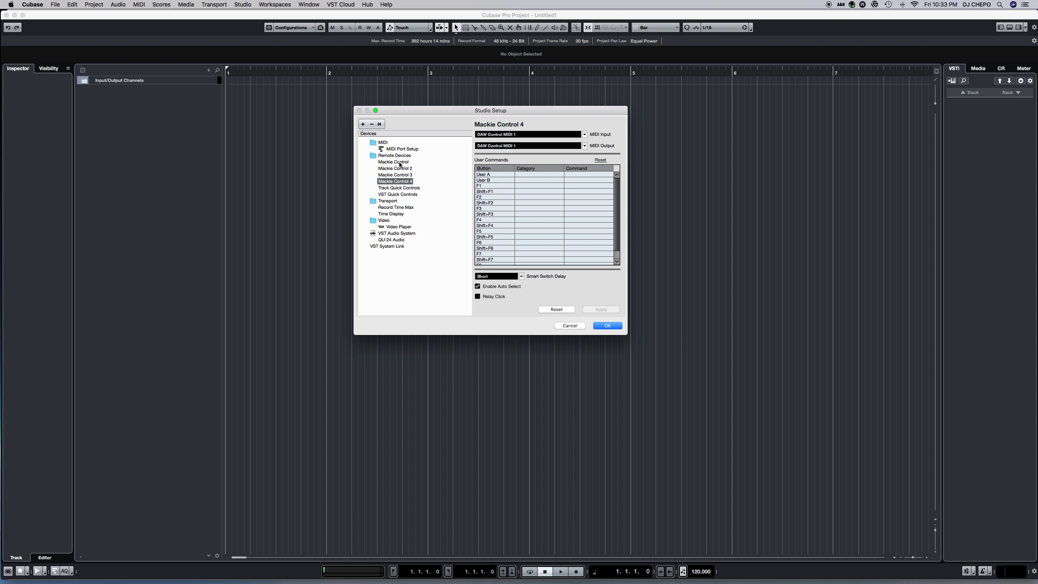
click(400, 163)
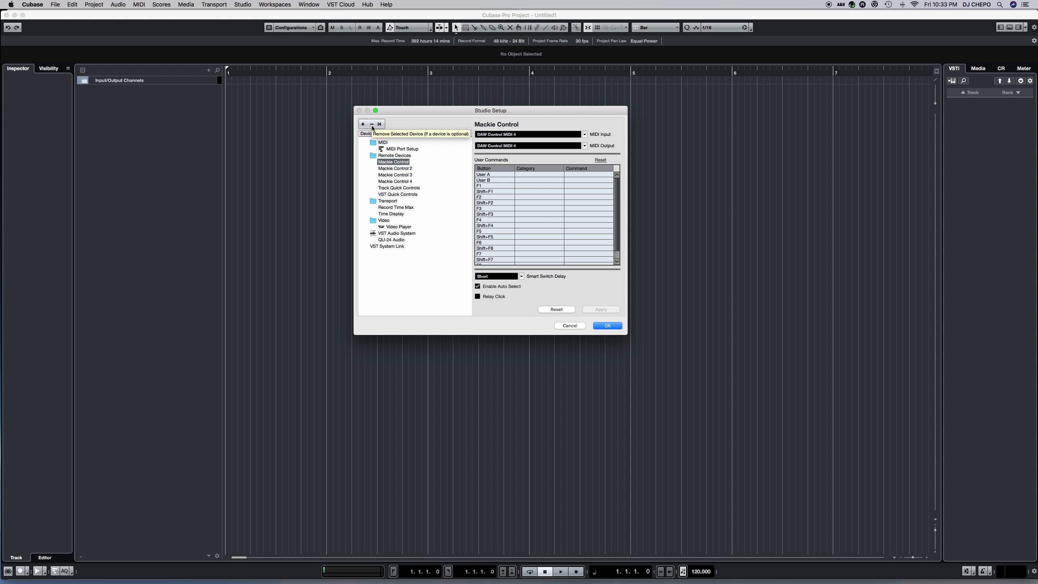
Remove all four existing Mackie Control remote devices from Studio Setup.
click(395, 175)
click(395, 181)
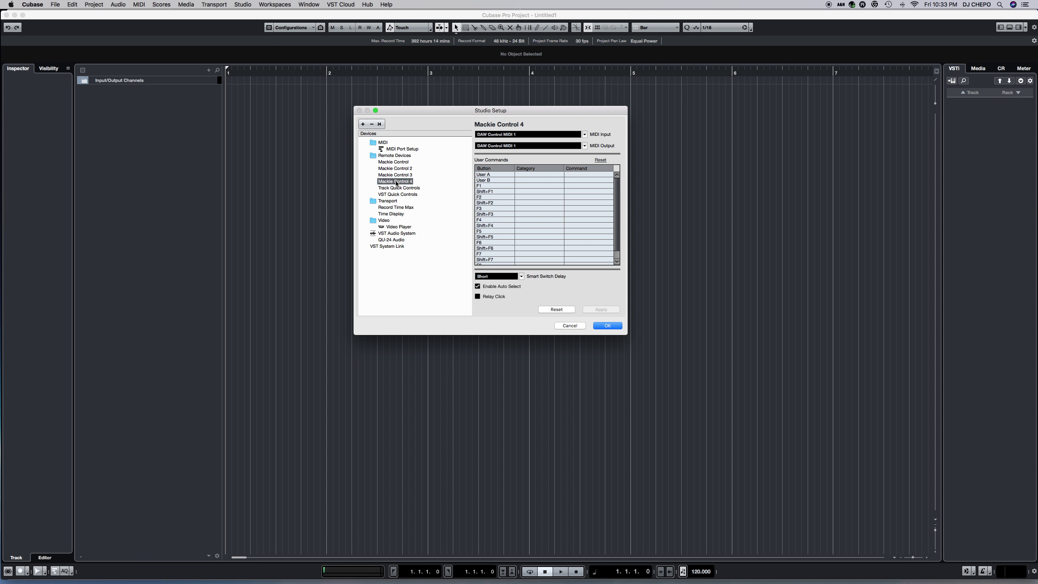
click(372, 124)
click(372, 124)
click(371, 125)
click(372, 125)
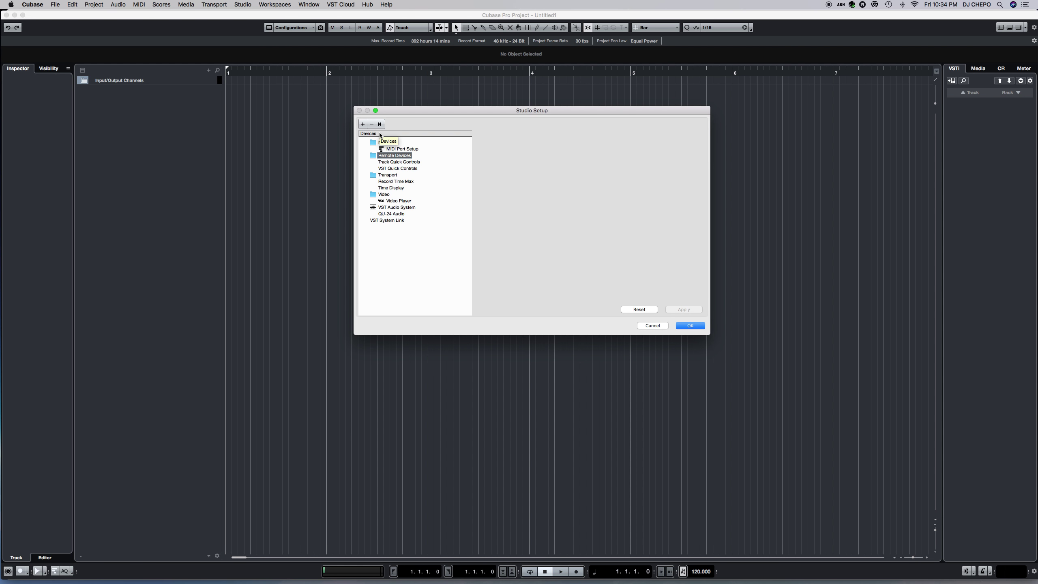
Add a Mackie Control remote device and set its MIDI input and output to DAW Control MIDI 4.
click(362, 124)
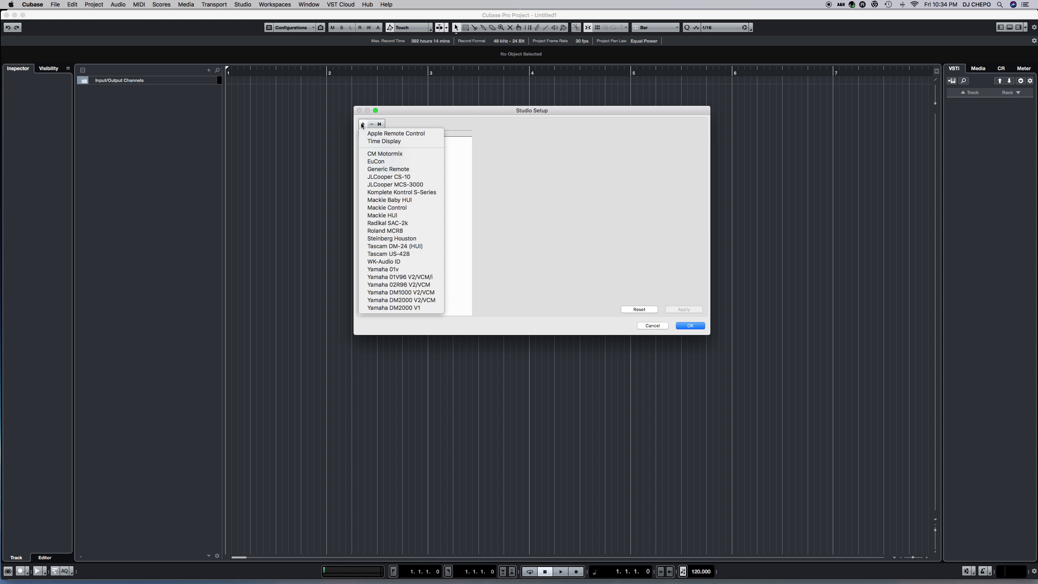
click(388, 208)
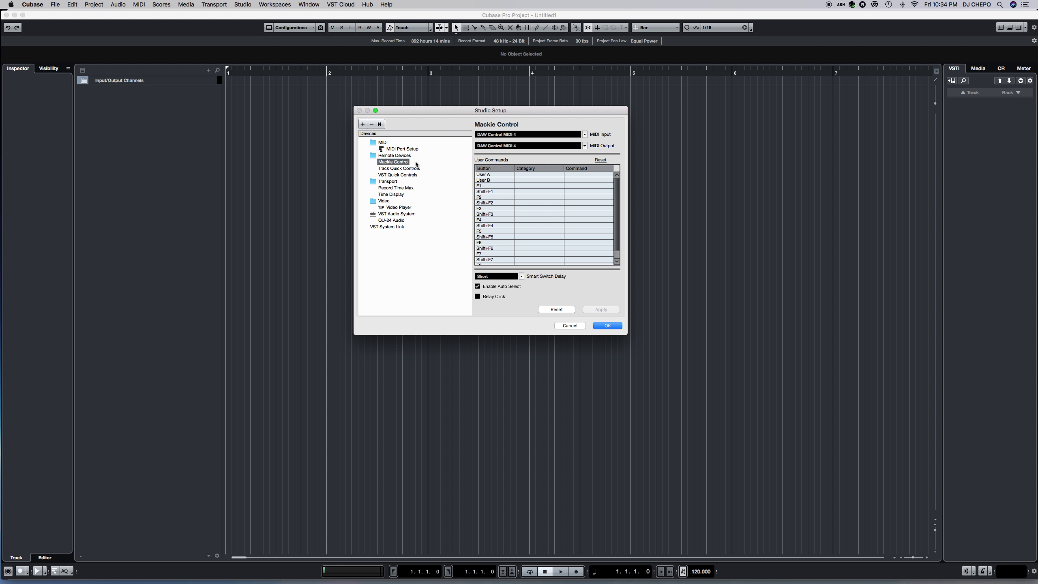
click(585, 137)
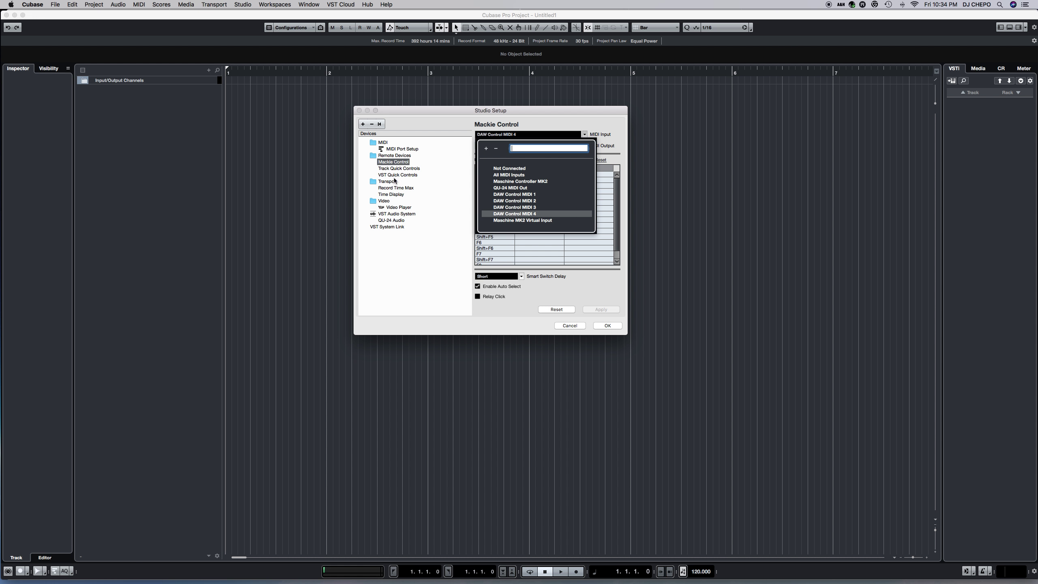
click(523, 214)
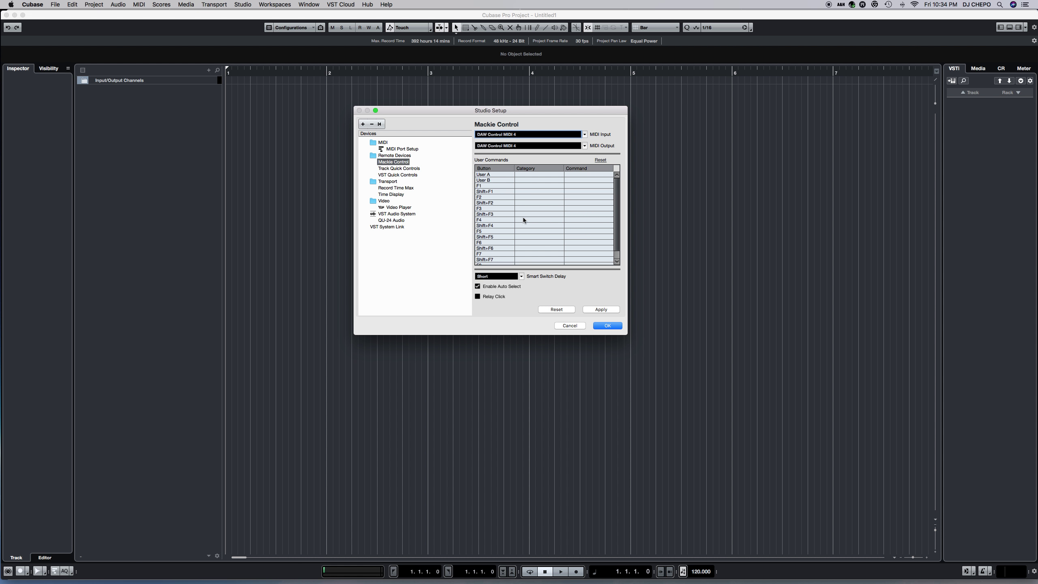
click(585, 147)
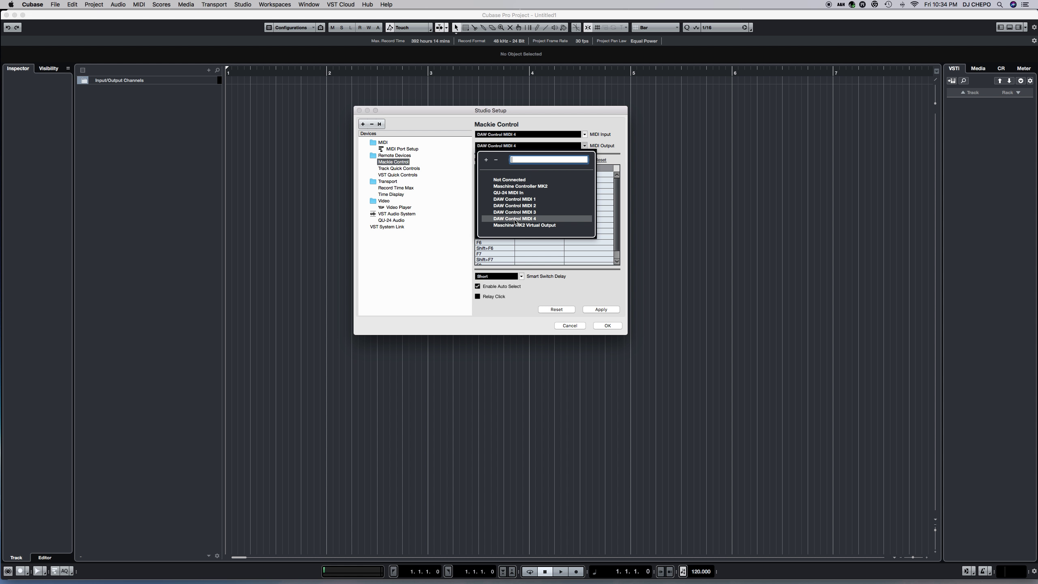
click(515, 220)
Add a second Mackie Control, applying the first one's changes, and set its MIDI input and output to DAW Control MIDI 3.
click(363, 125)
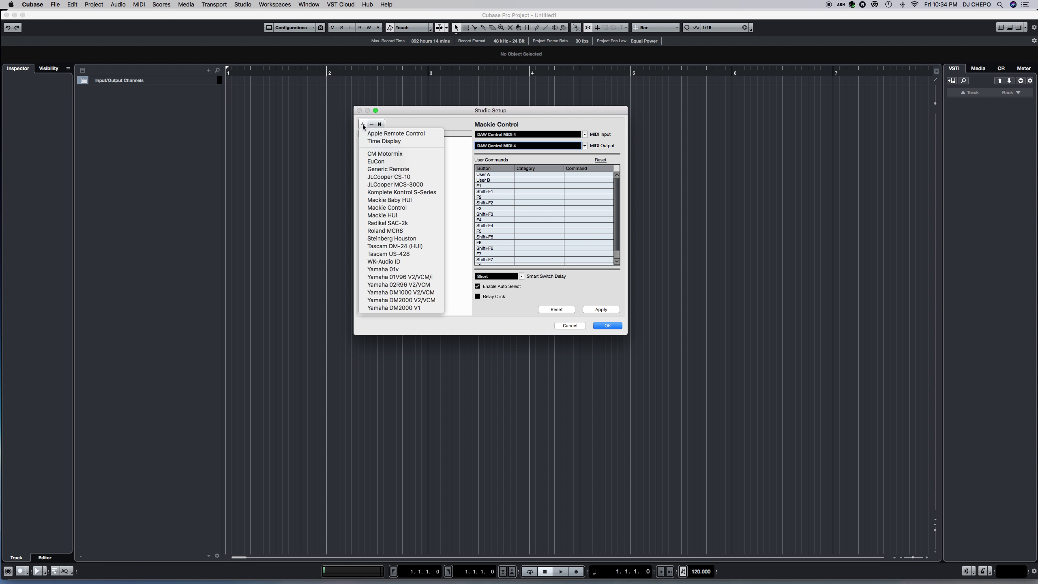
click(384, 208)
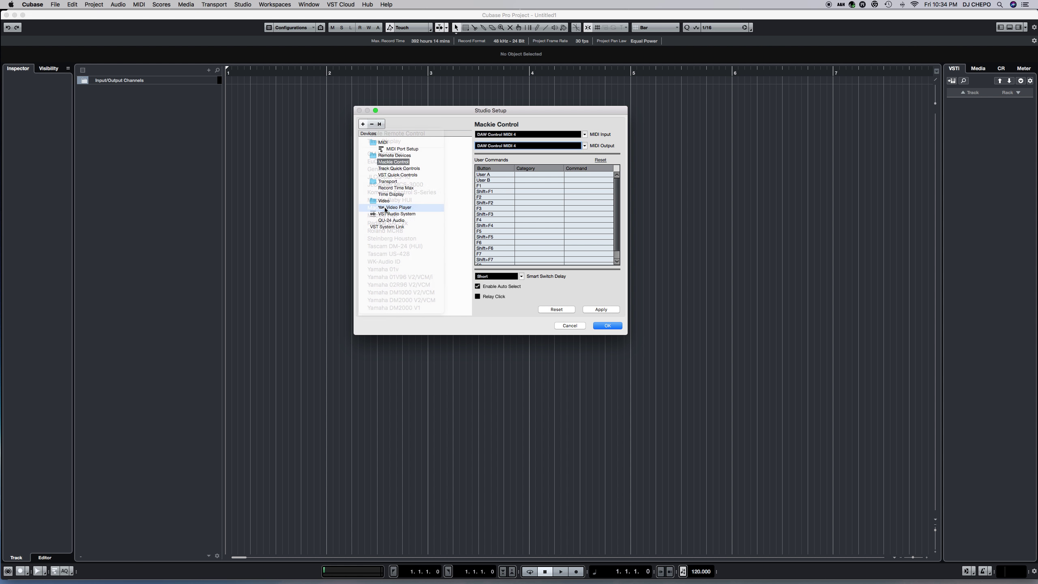
click(588, 191)
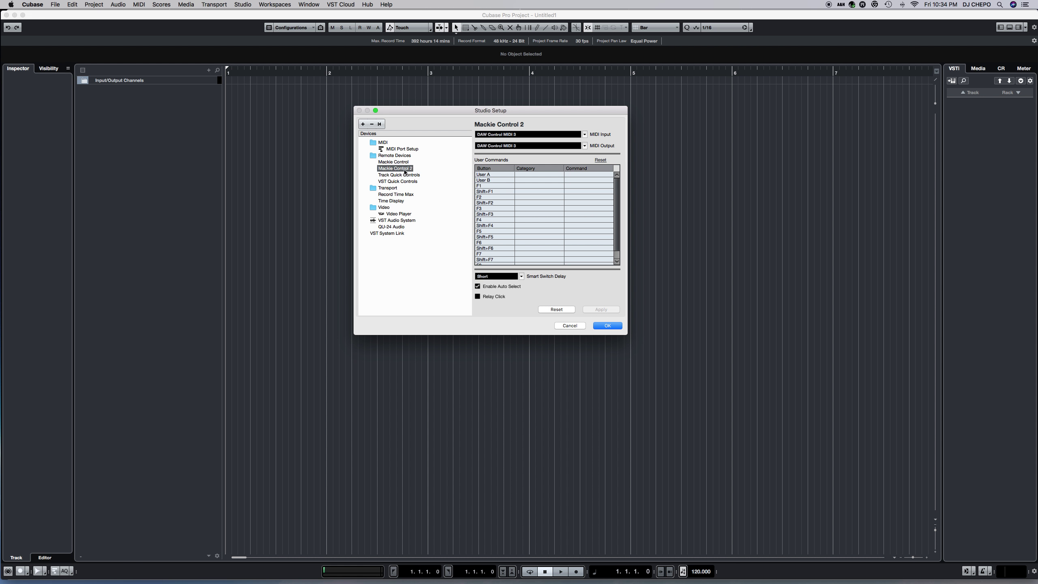
click(585, 135)
click(548, 148)
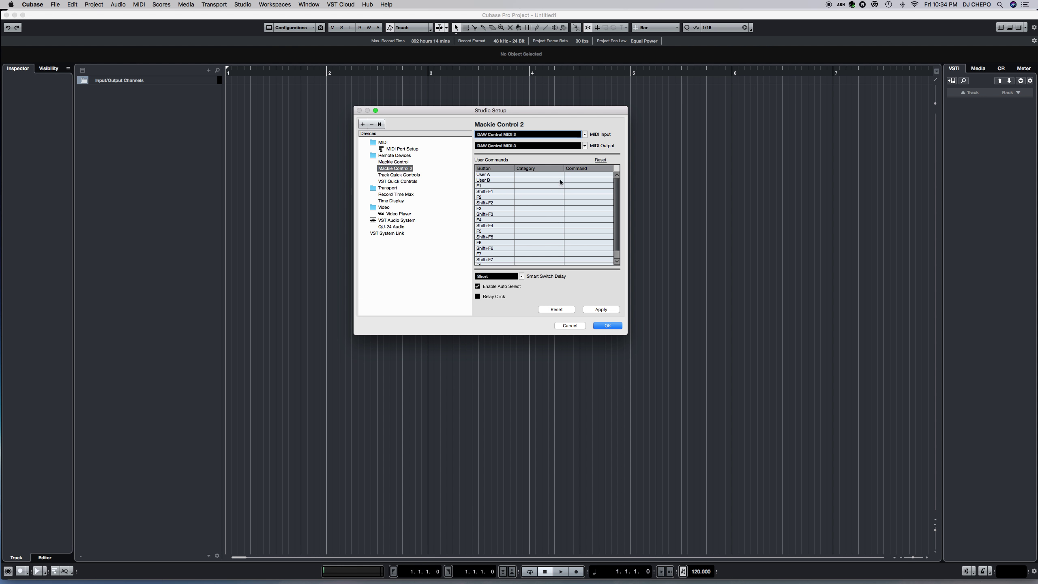
click(581, 146)
click(531, 214)
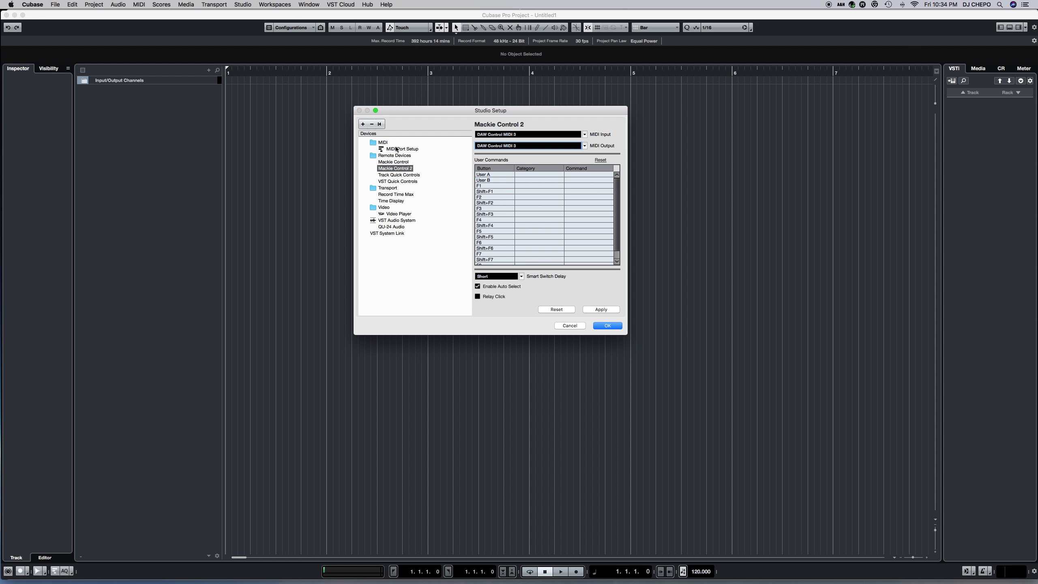
Add a third Mackie Control, applying the second one's changes, and set its MIDI input and output to DAW Control MIDI 2.
click(363, 125)
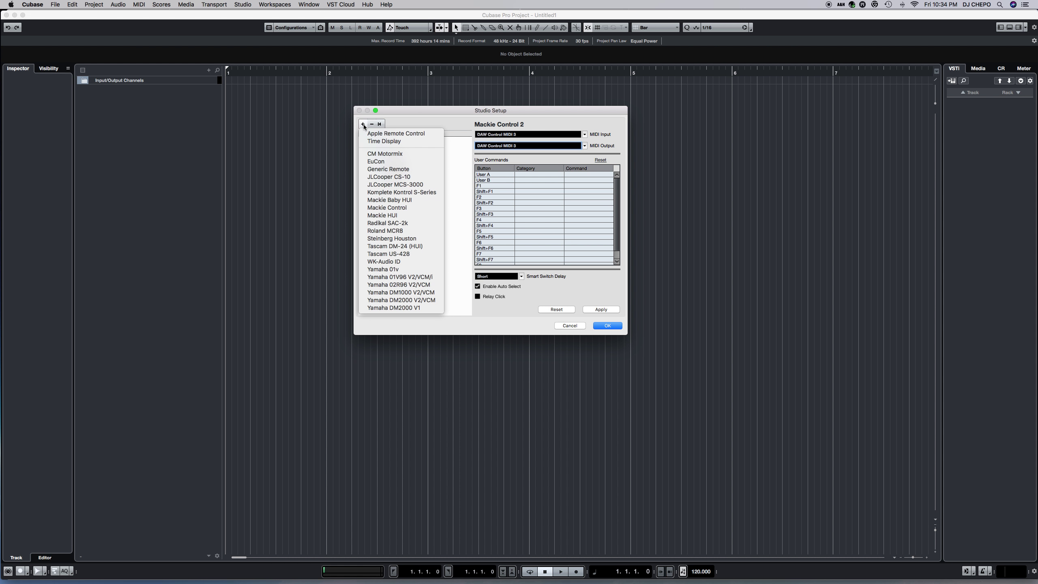
click(390, 210)
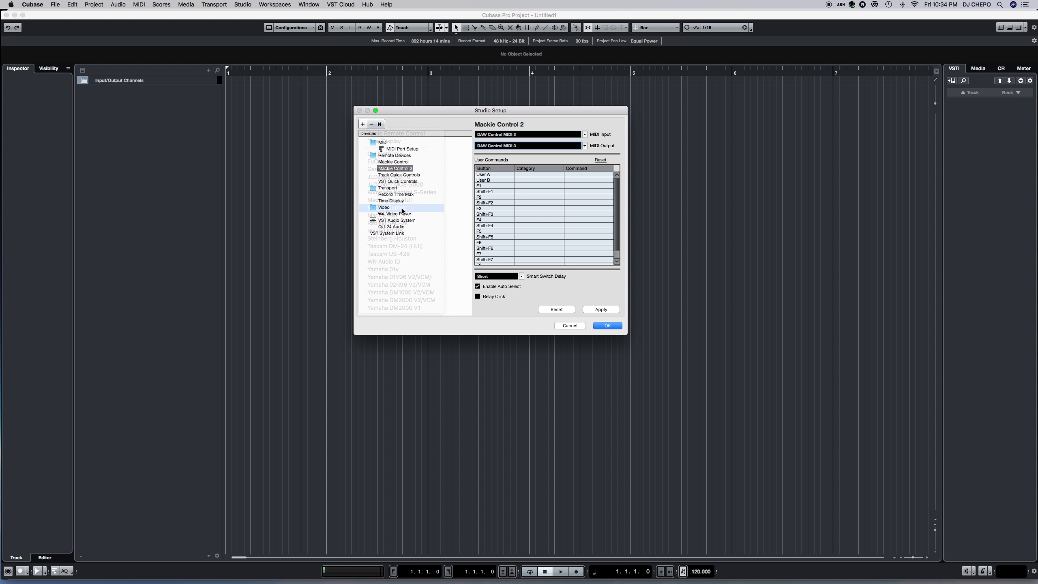
click(592, 191)
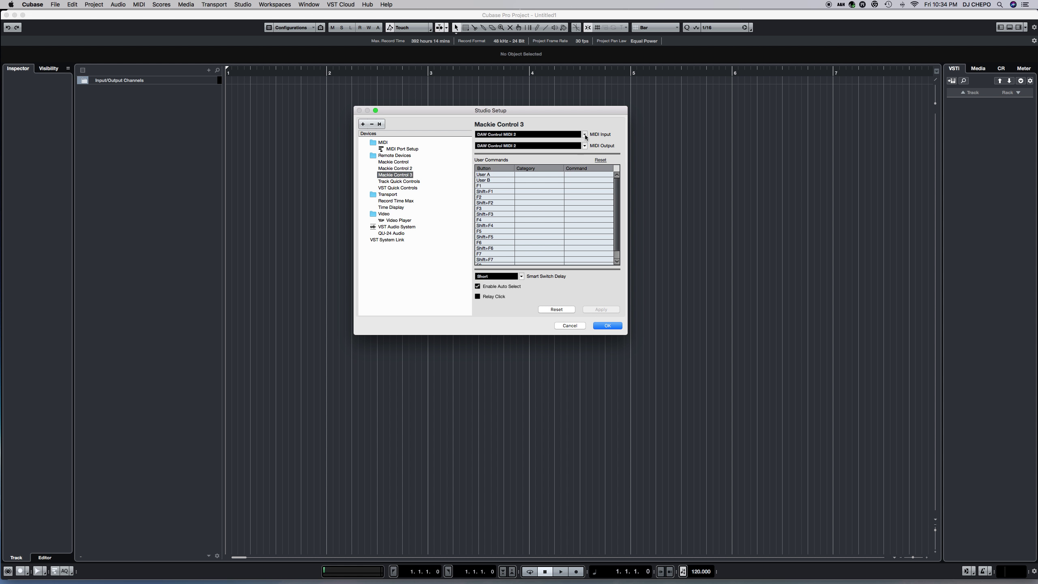
click(585, 135)
click(539, 201)
click(585, 146)
click(531, 205)
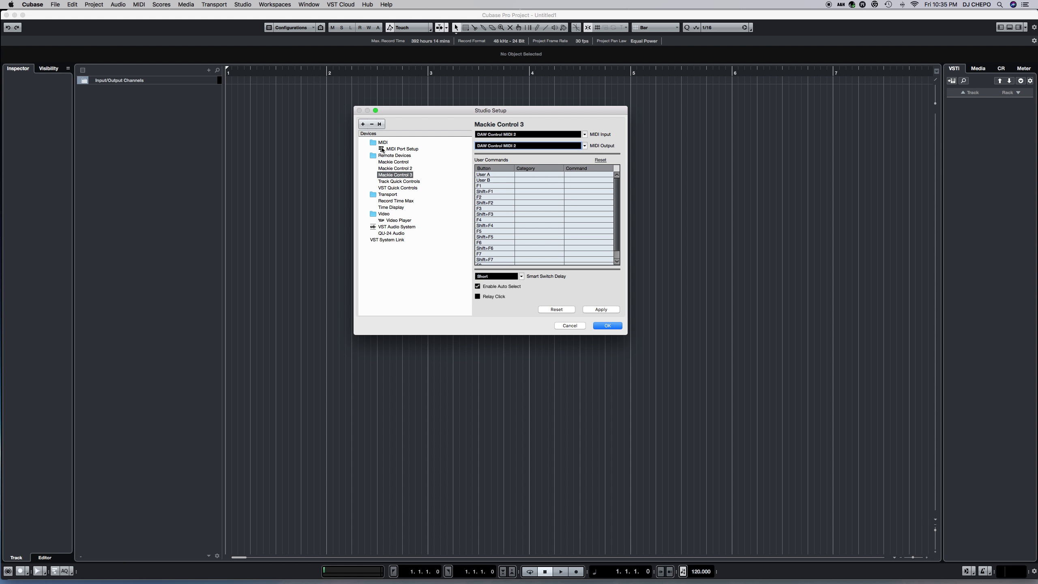
Add a fourth Mackie Control, set its MIDI input and output to DAW Control MIDI 1, and apply the changes.
click(363, 124)
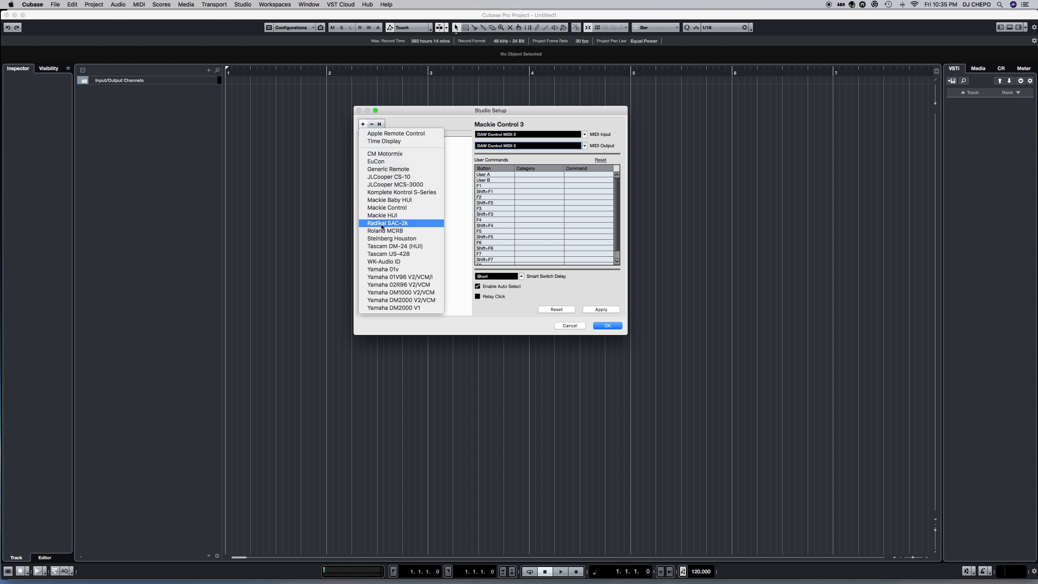
click(383, 208)
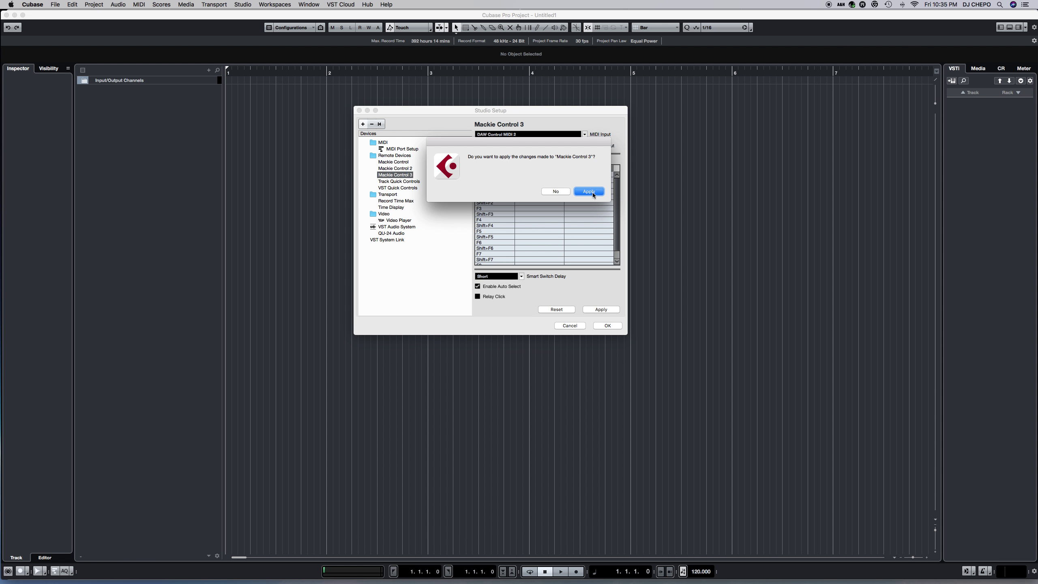
click(592, 191)
click(585, 135)
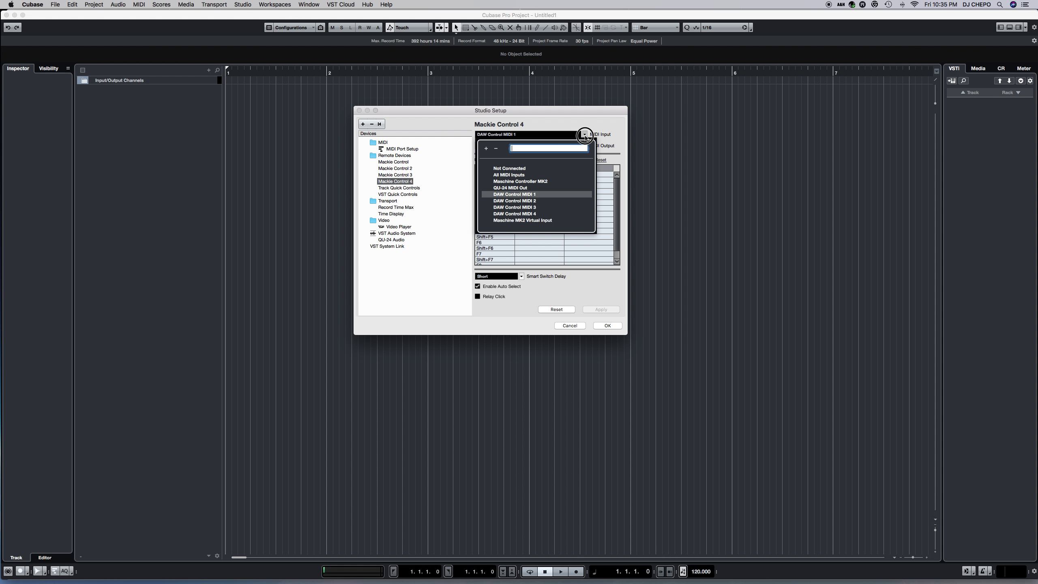
click(541, 198)
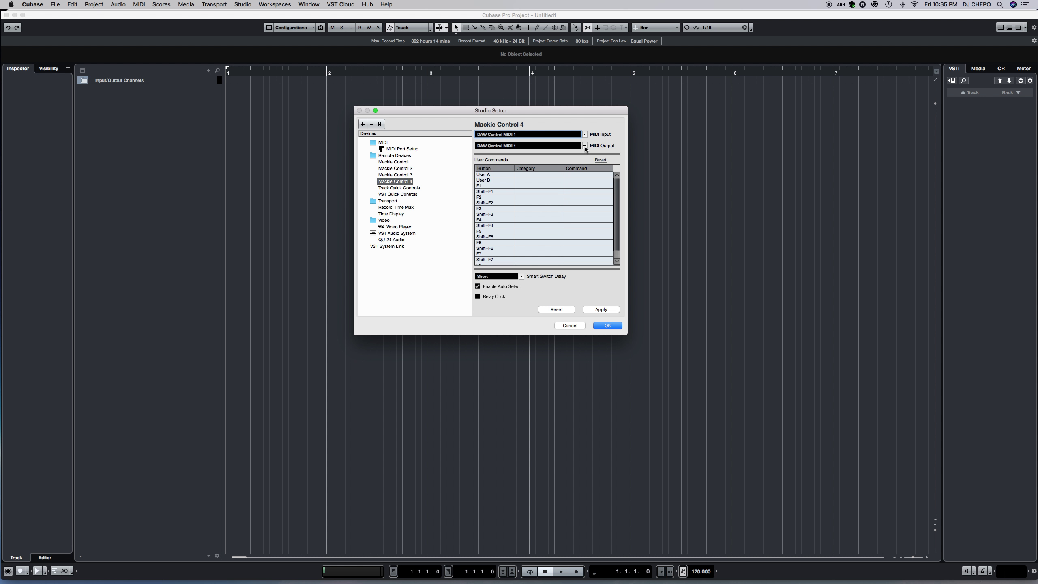
click(585, 146)
click(541, 198)
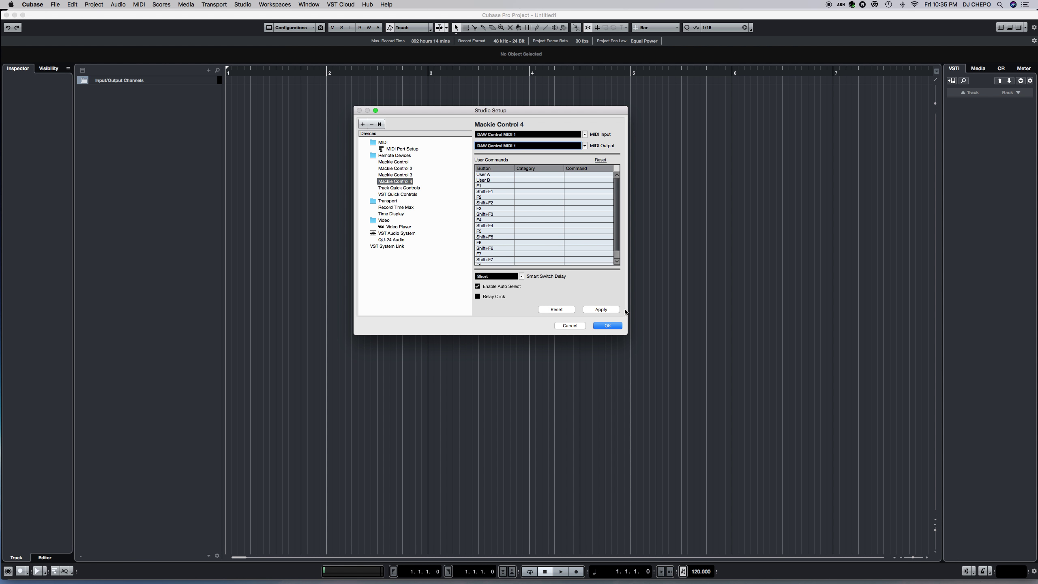
click(608, 309)
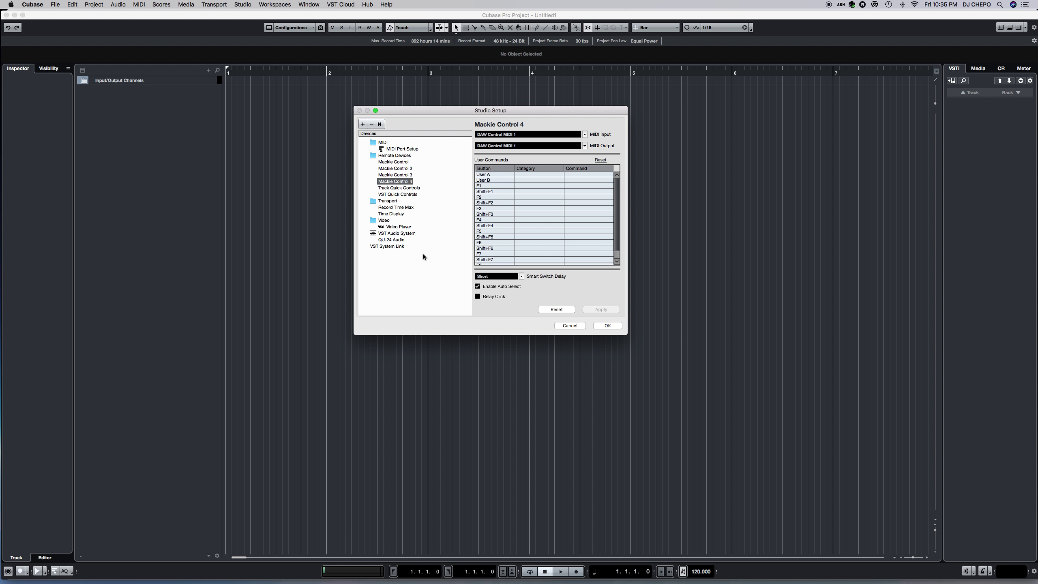
Examine the QU-24 Audio device's input and output port list and the VST System Link settings.
click(403, 241)
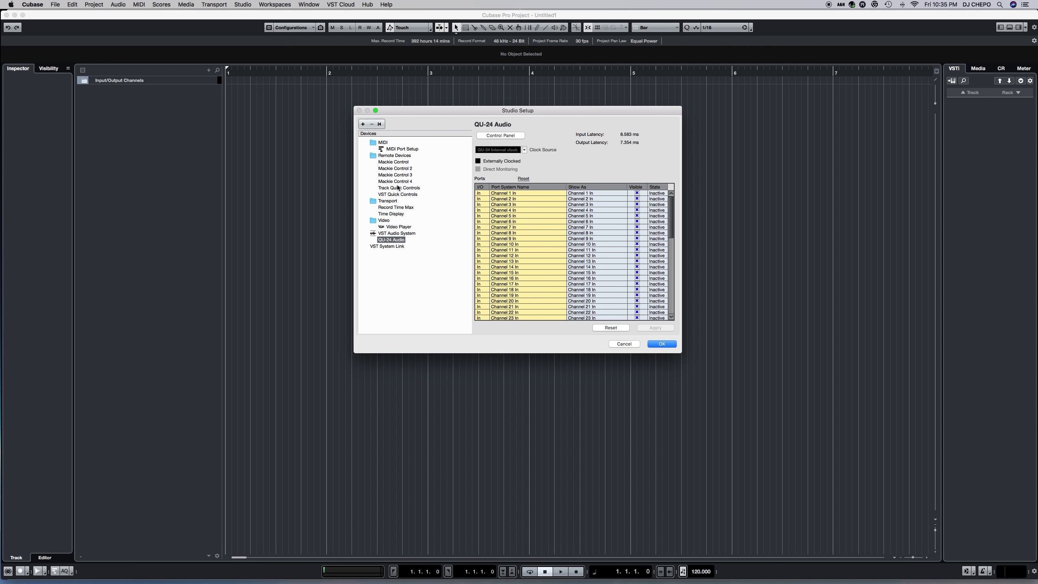
click(400, 157)
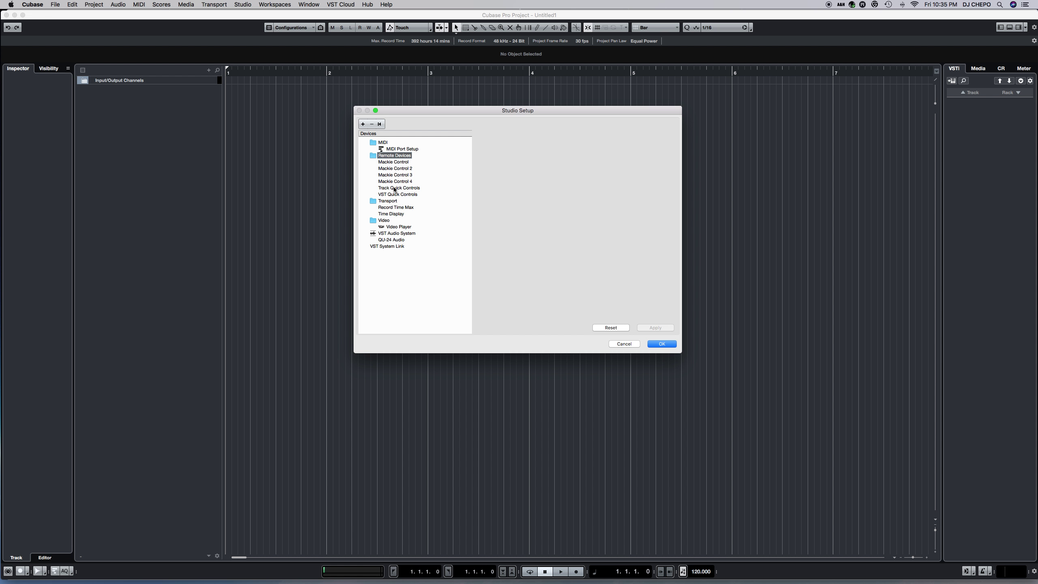
click(392, 240)
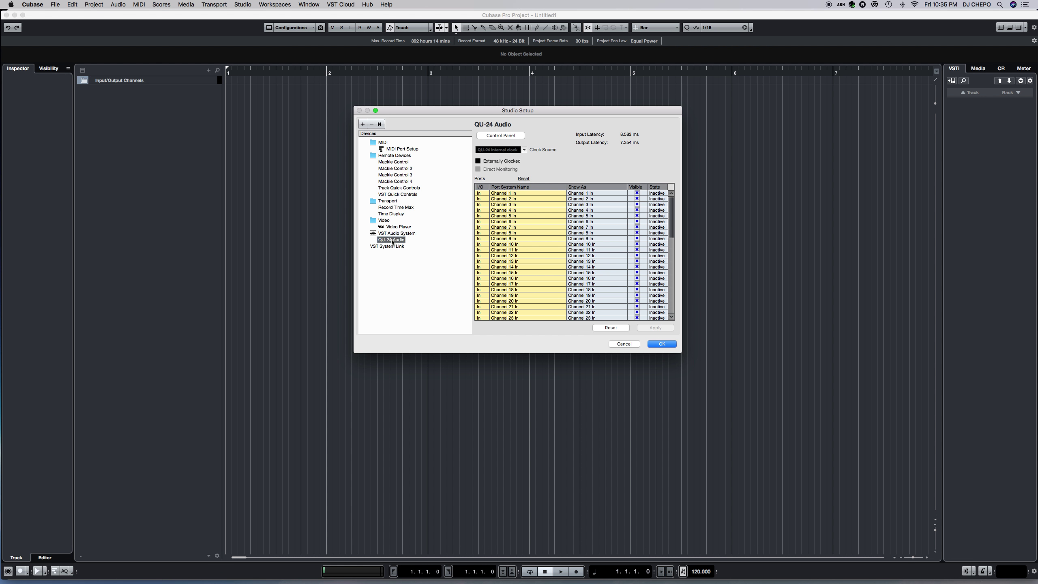
drag(681, 352, 812, 549)
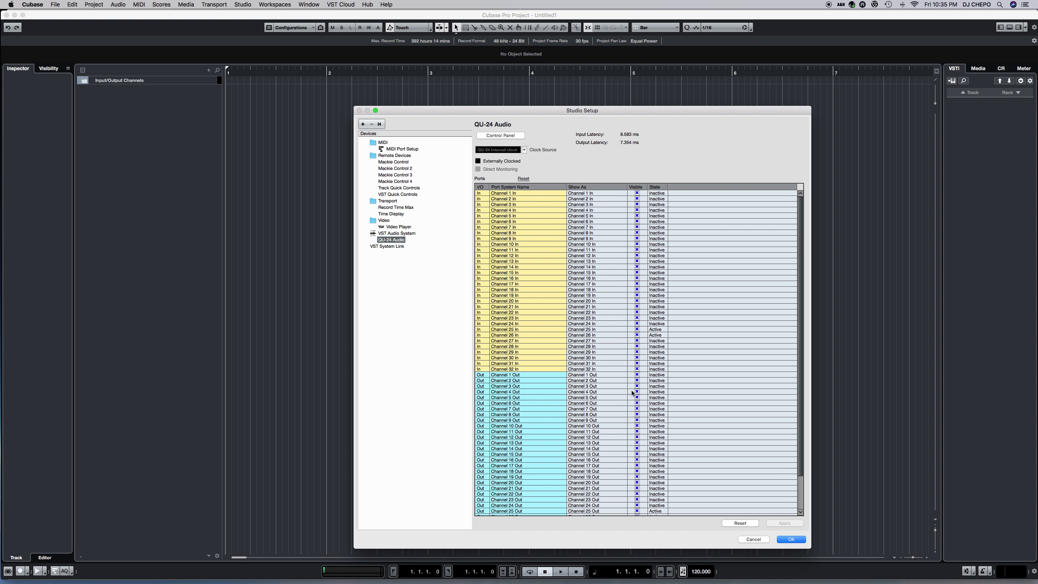
click(399, 246)
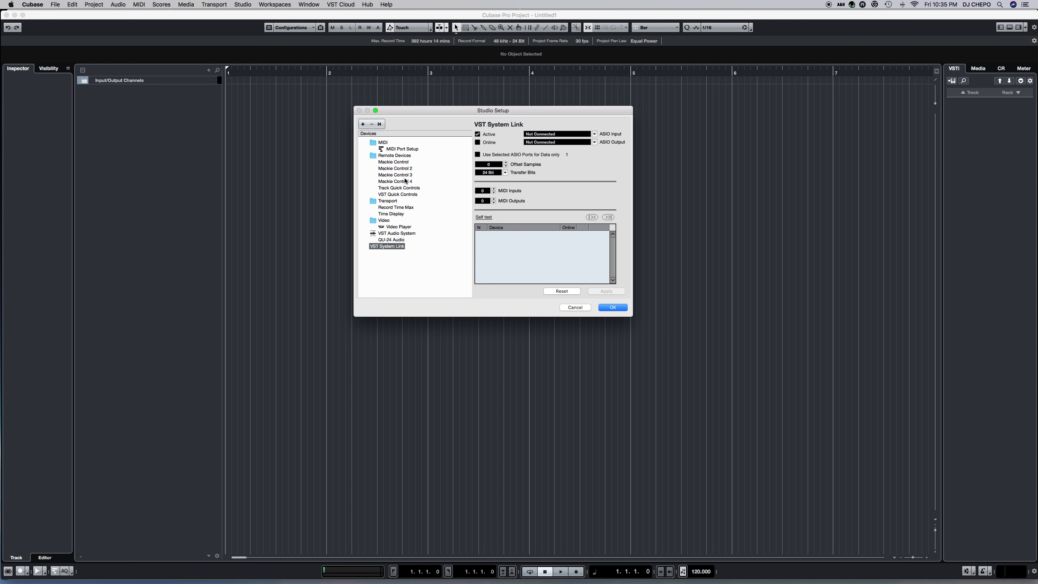
Check the MIDI ports of each of the four Mackie Control devices and accept the Studio Setup.
click(399, 161)
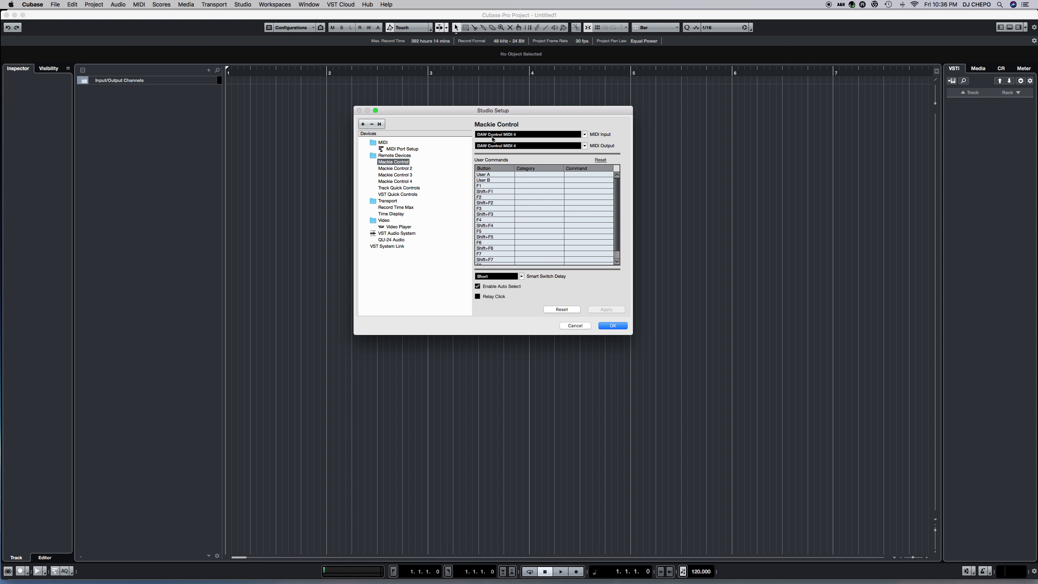
click(388, 169)
click(403, 174)
click(393, 182)
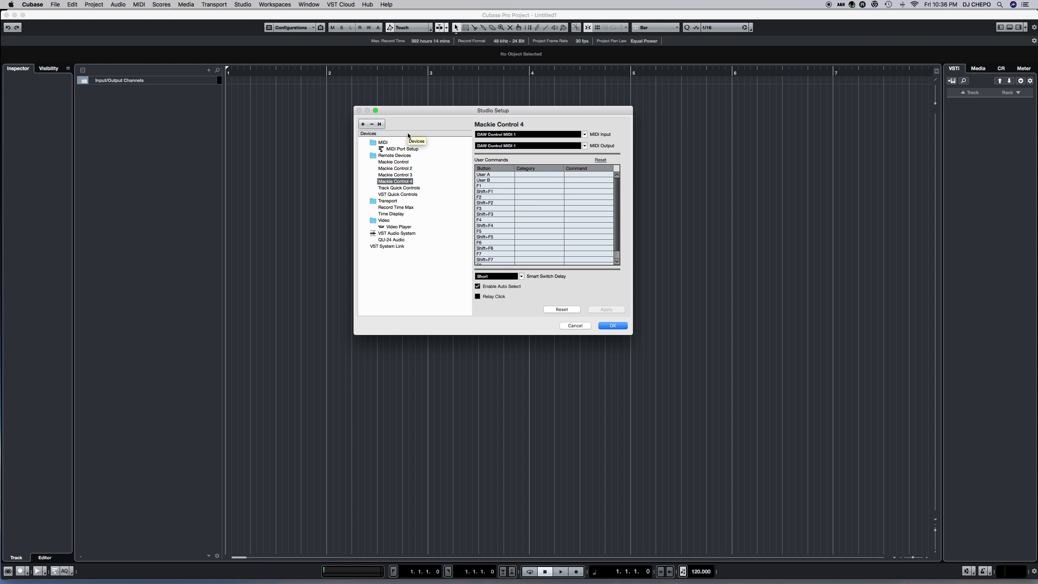
click(620, 327)
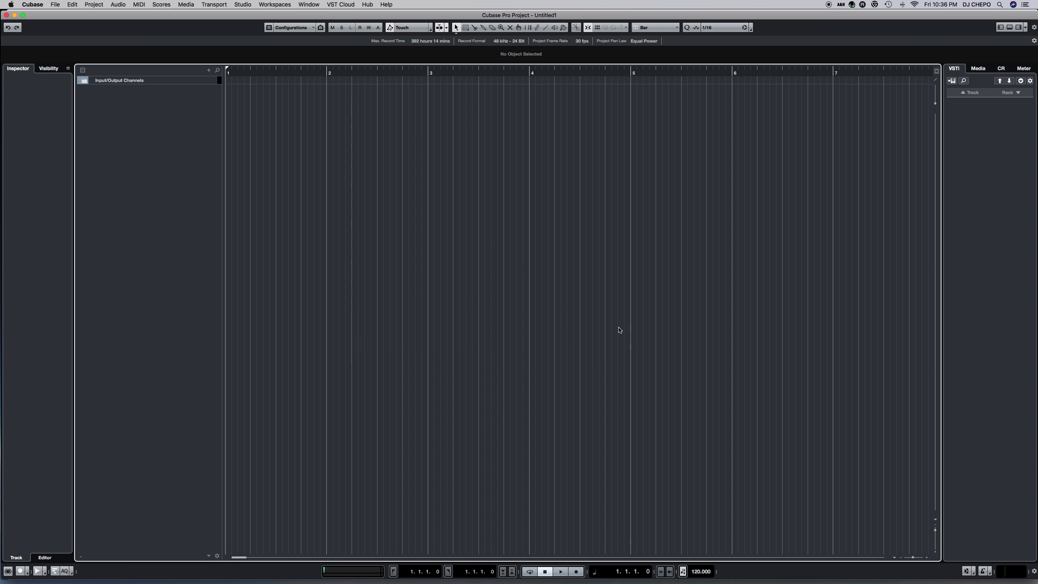
Add 24 mono audio tracks routed to Stereo Out, with the track name A&H QU-24 CH 01.
right_click(159, 89)
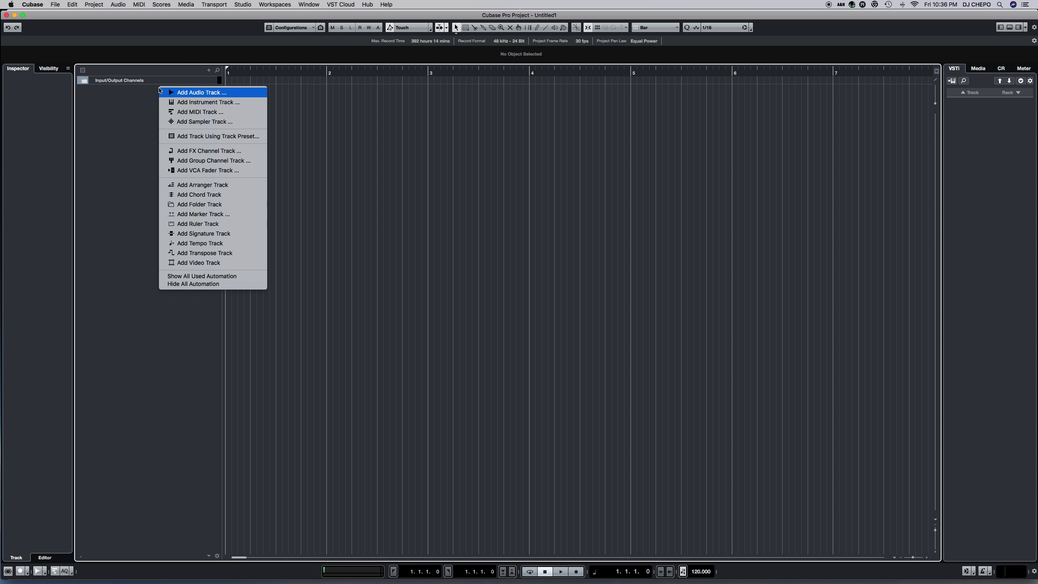
click(178, 92)
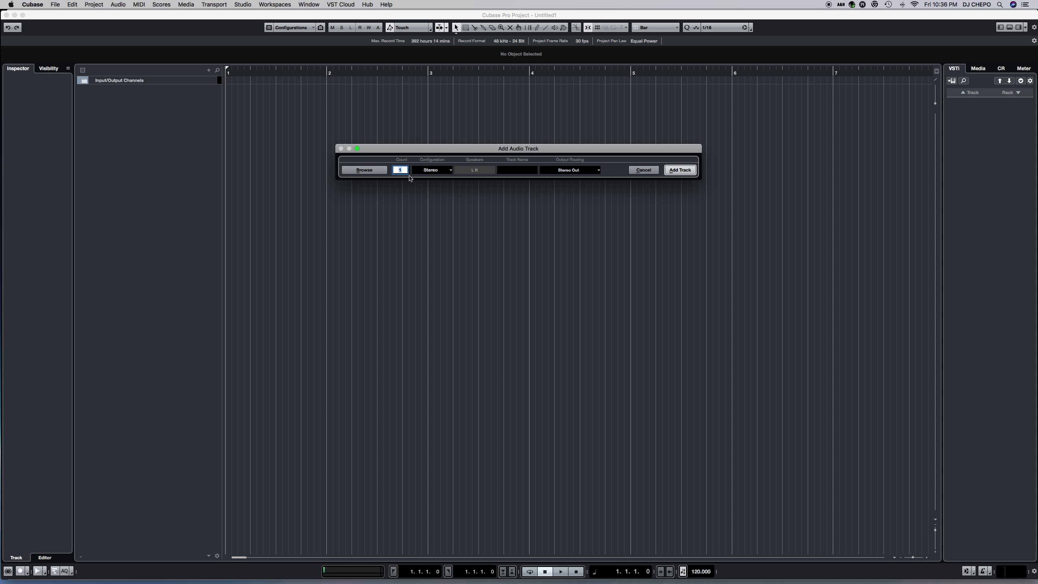
scroll(404, 170, up, 2)
click(446, 174)
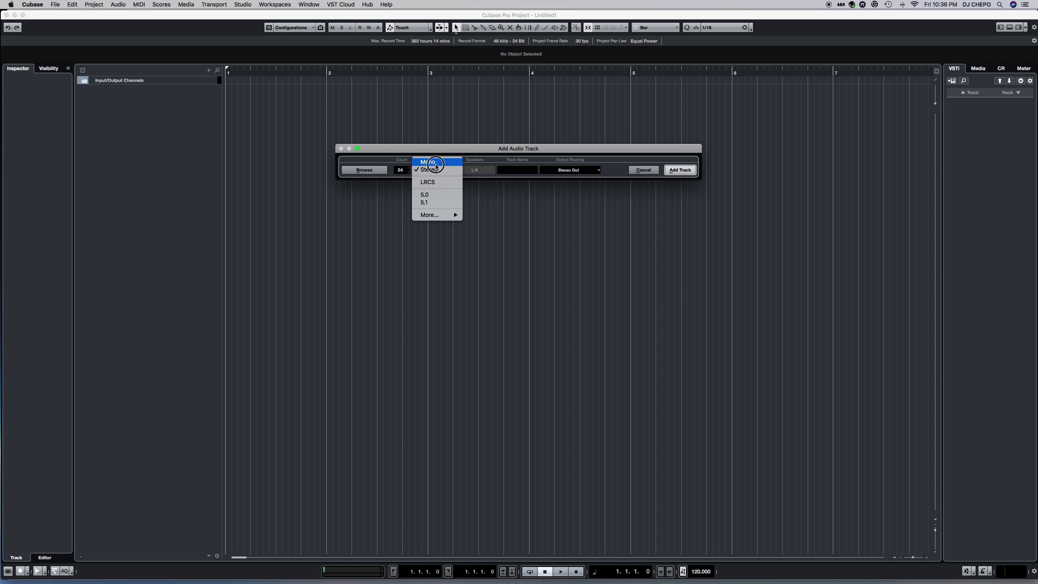
click(436, 163)
click(516, 169)
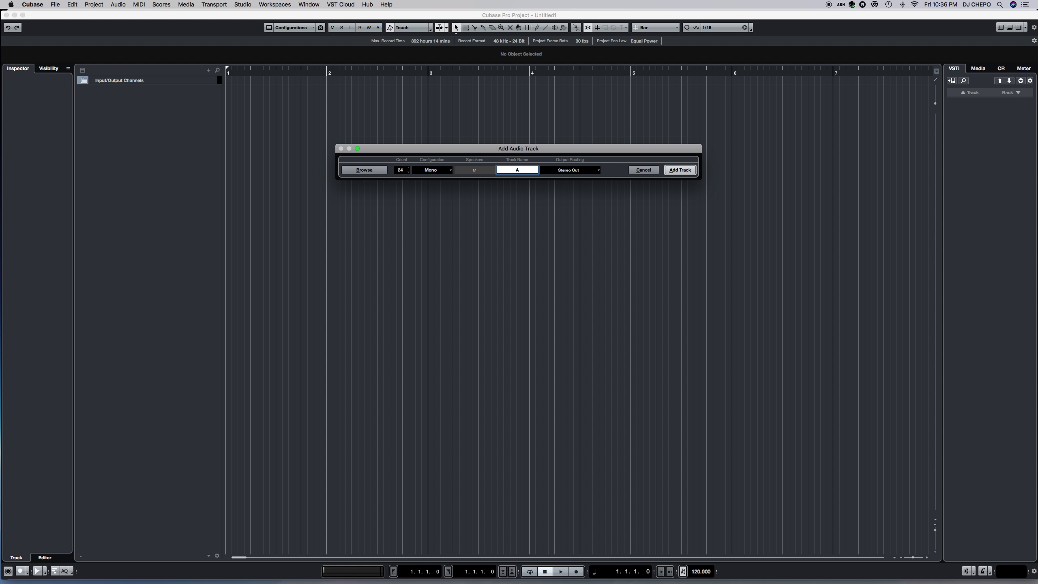
text(A&H)
text(QU-24 CH 01)
click(680, 170)
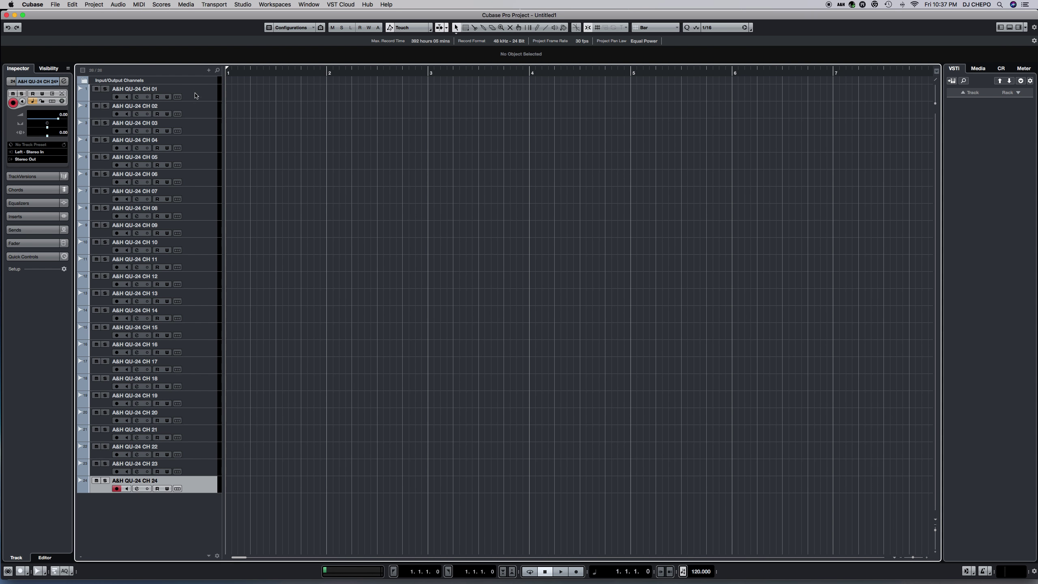
Remove the Stereo In bus from the input audio connections, confirming its deletion from the project.
click(183, 100)
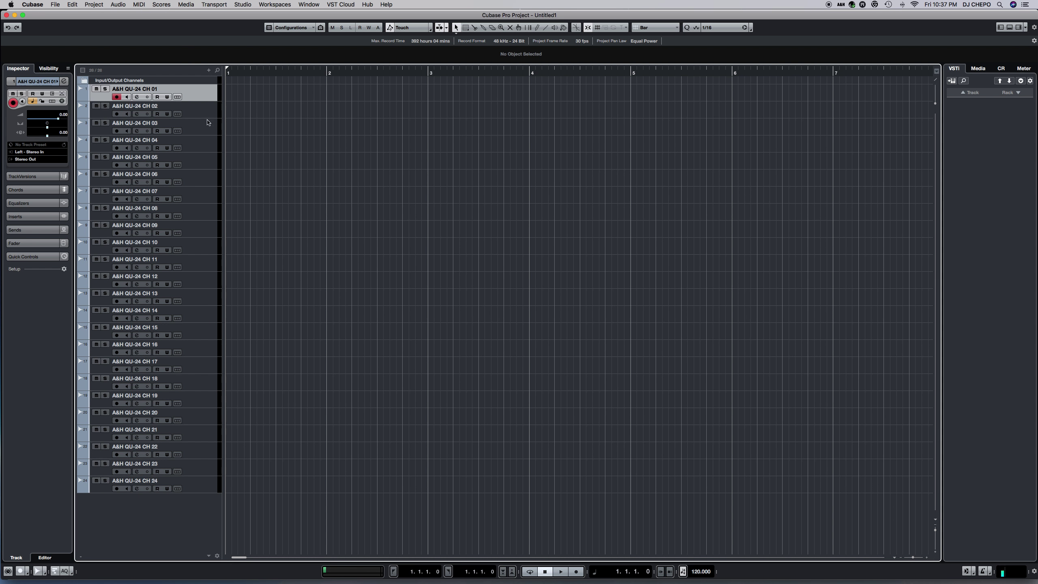
click(243, 5)
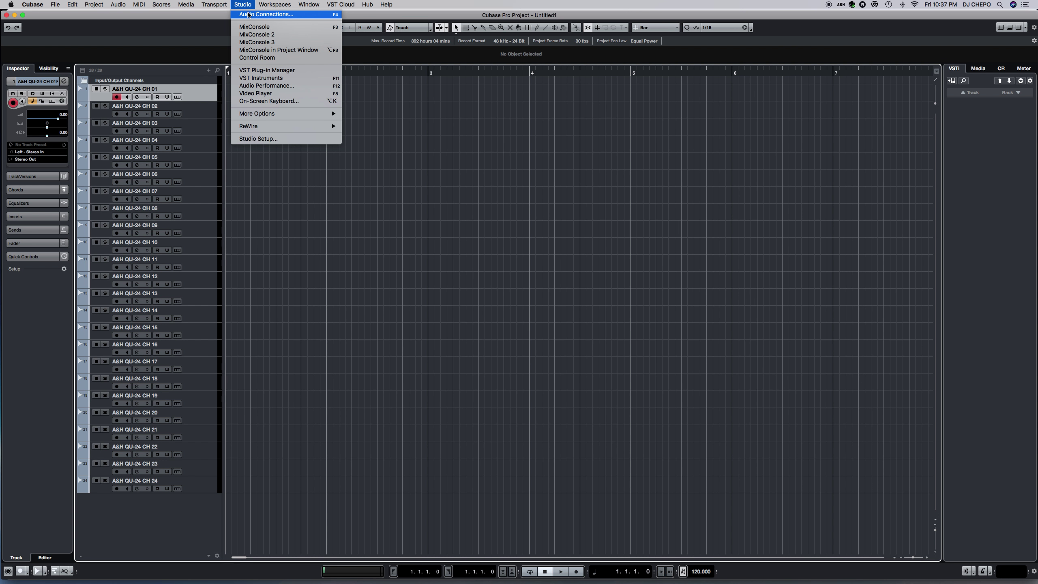
click(249, 15)
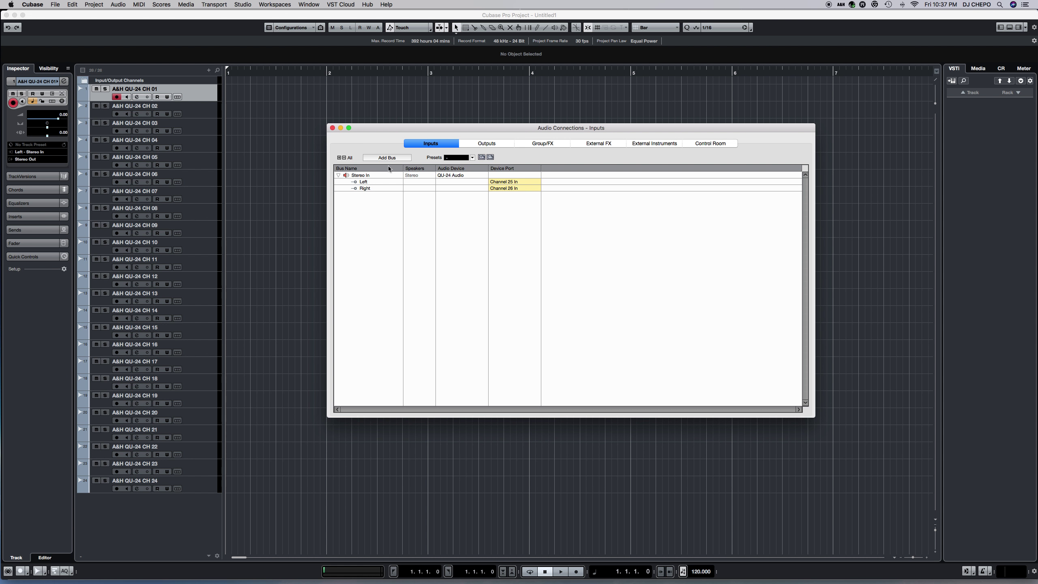
double_click(378, 176)
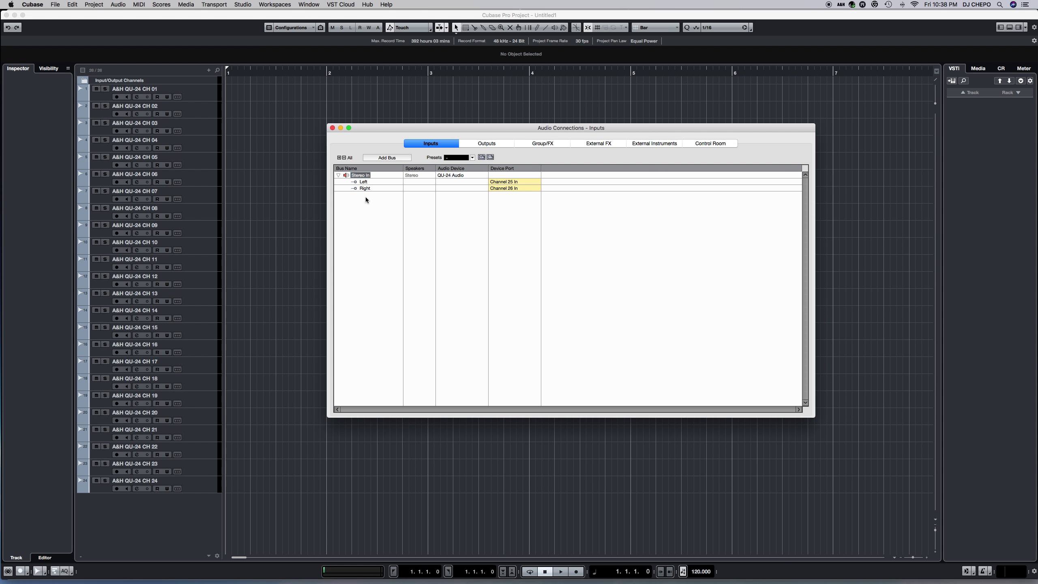
click(339, 175)
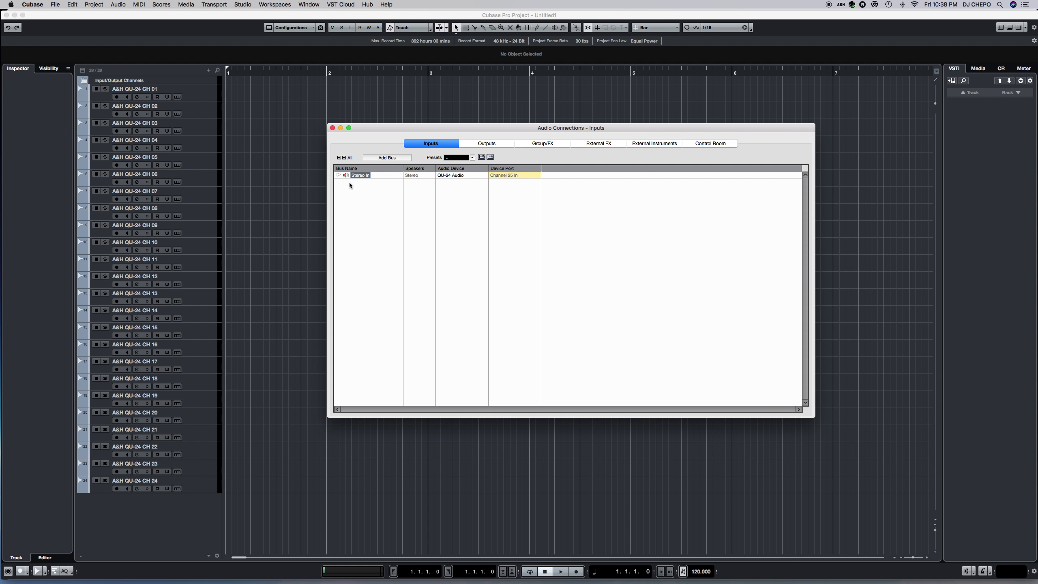
right_click(392, 177)
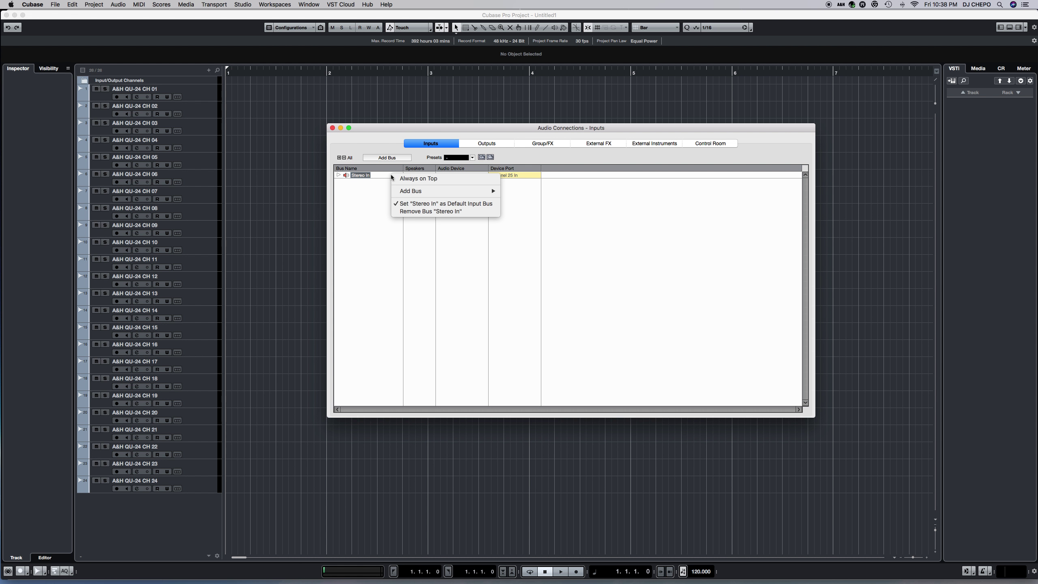
click(410, 212)
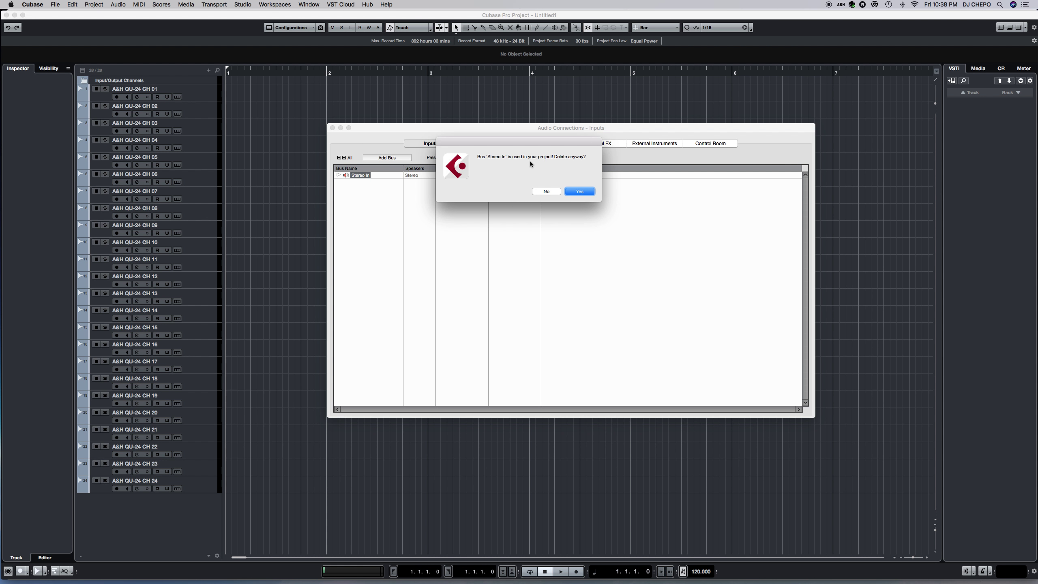
click(580, 191)
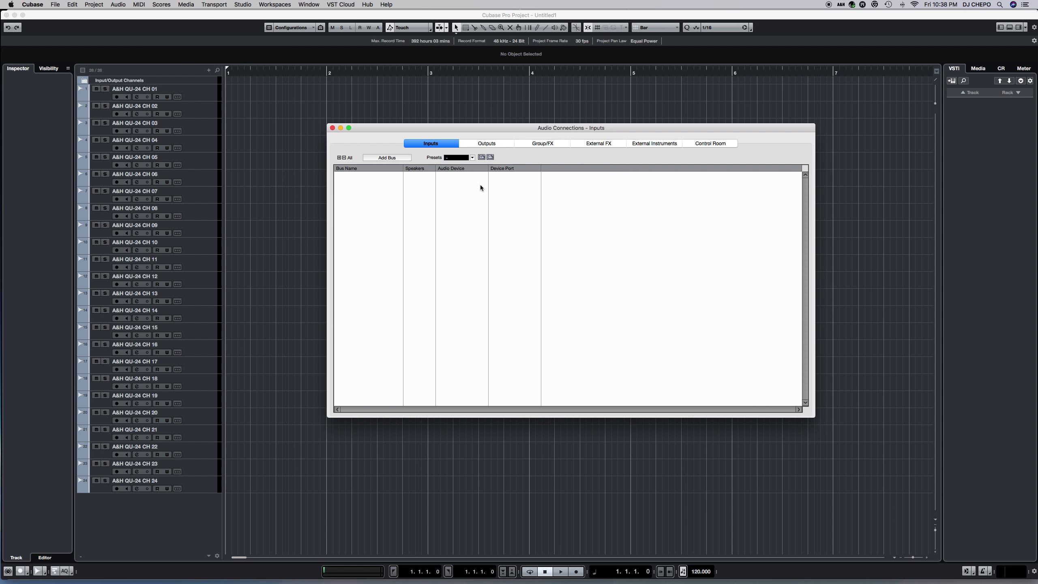
Add 24 mono input buses with the bus name A&H QU-24 01.
click(403, 159)
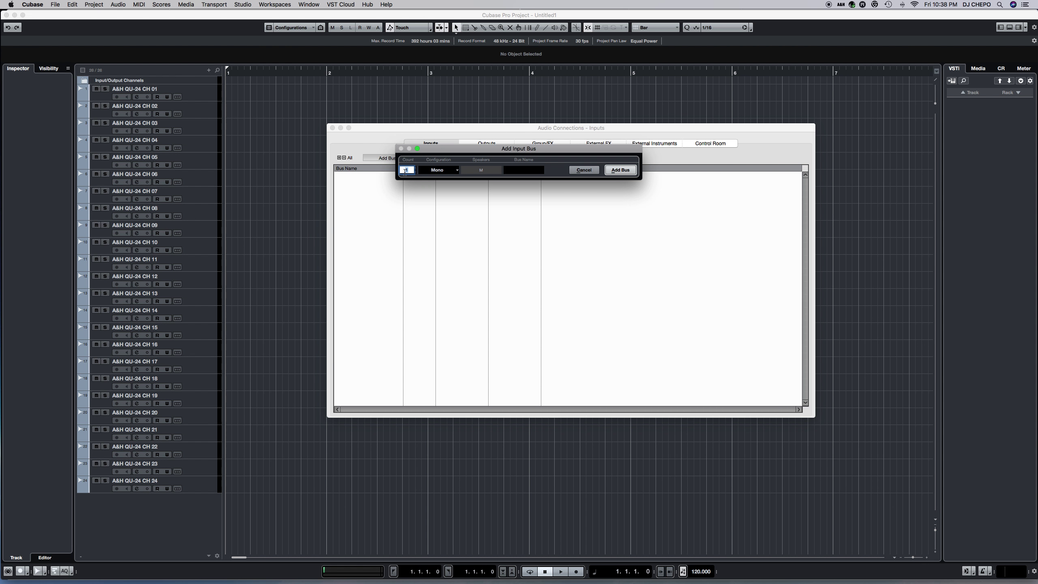
scroll(408, 172, up, 3)
click(529, 170)
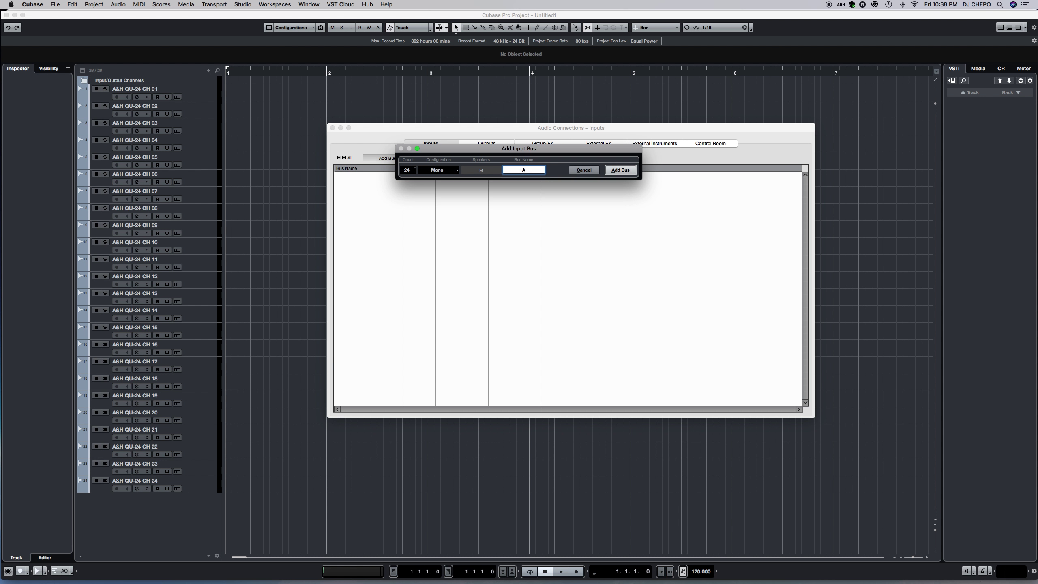
text(A&H)
text(QU-24 01)
click(627, 171)
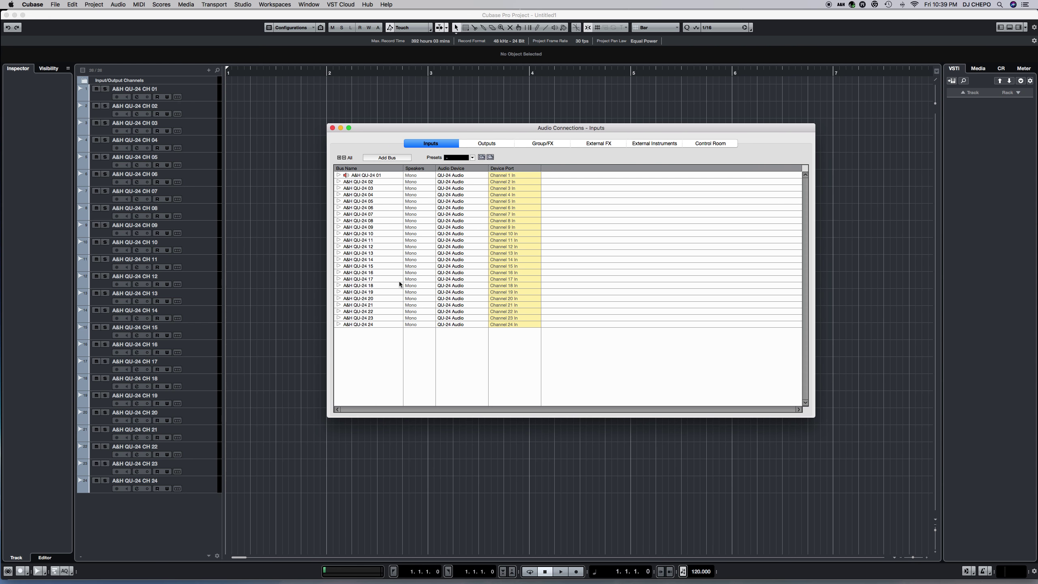
Add three stereo input buses with the bus name A&H QU-24 CH25- 26.
click(393, 158)
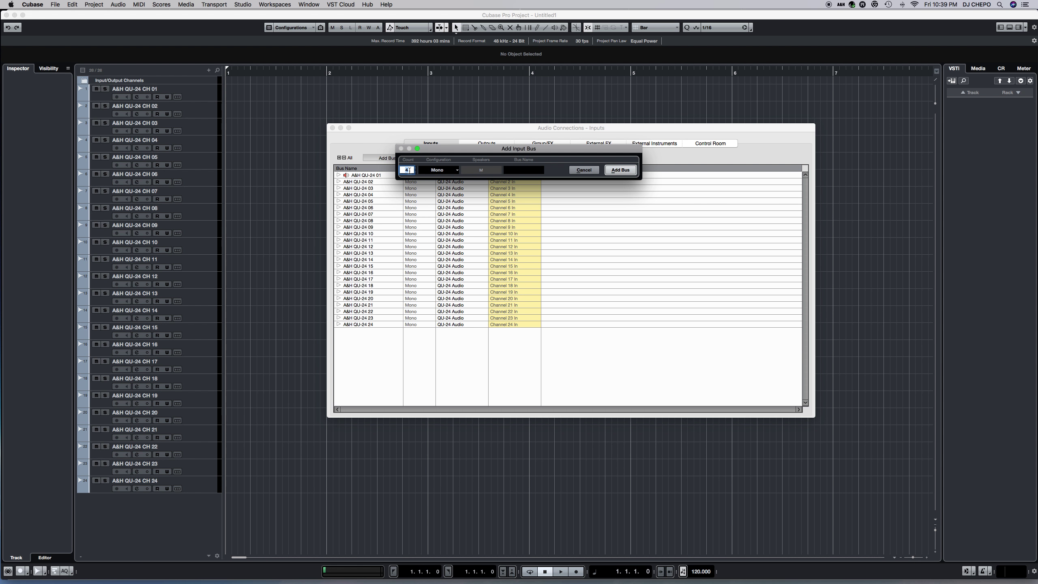
click(448, 170)
click(445, 181)
click(529, 169)
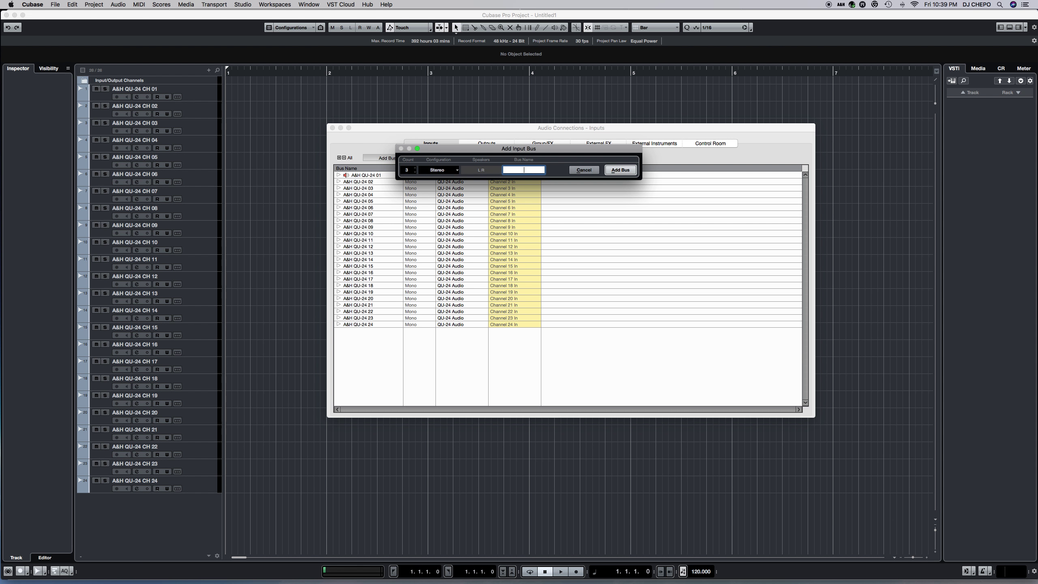
text(A&H)
text(QU)
text(-24)
text(CH)
text(25)
text(-26)
click(619, 171)
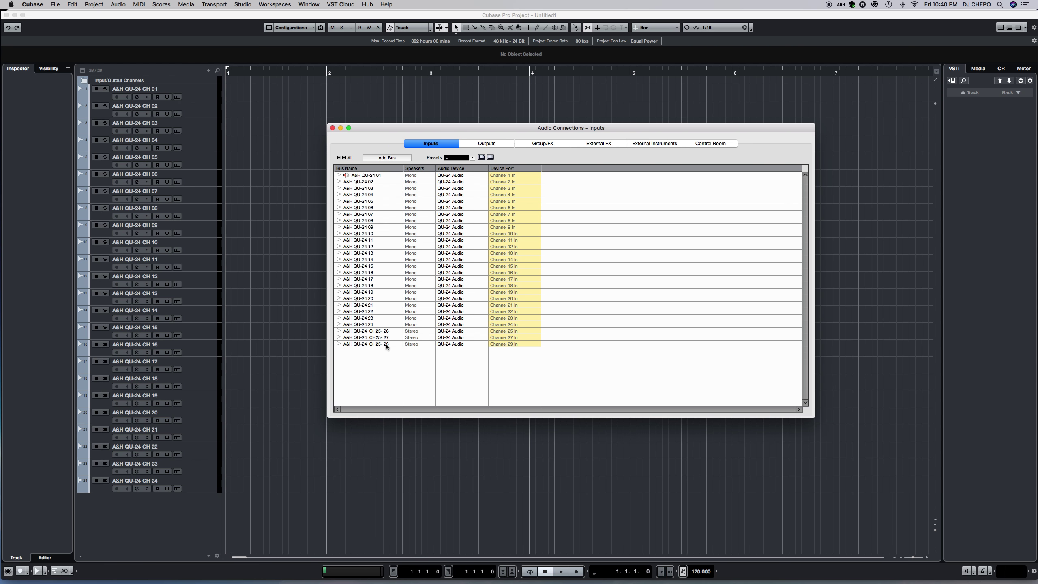
Rename the second and third stereo input buses A&H QU-24 CH27- 28 and A&H QU-24 CH29- 30.
double_click(387, 337)
click(382, 337)
text(7)
click(391, 344)
click(391, 342)
click(384, 344)
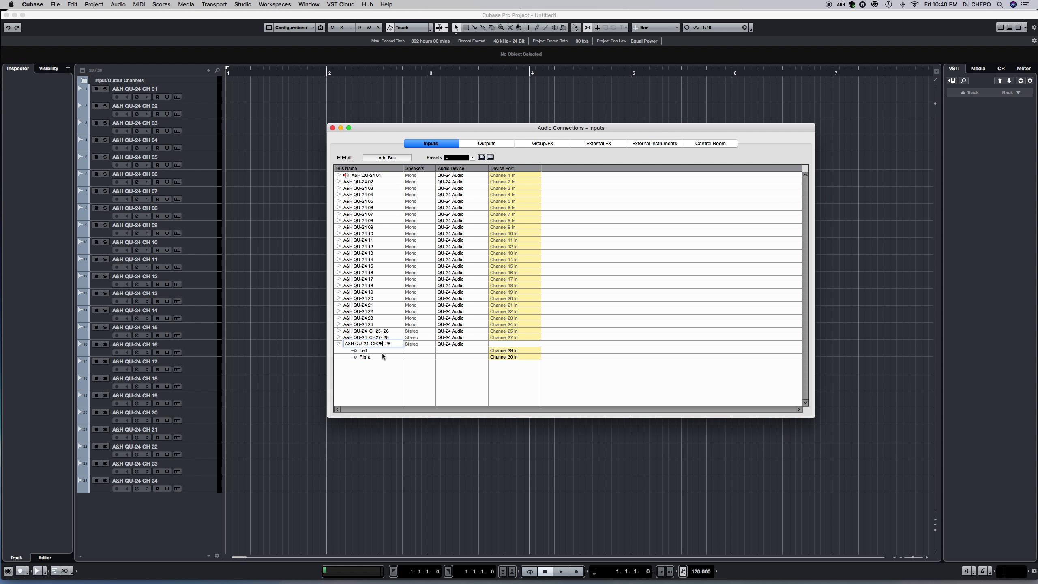
key(BackSpace)
text(9- 30)
key(Return)
click(338, 343)
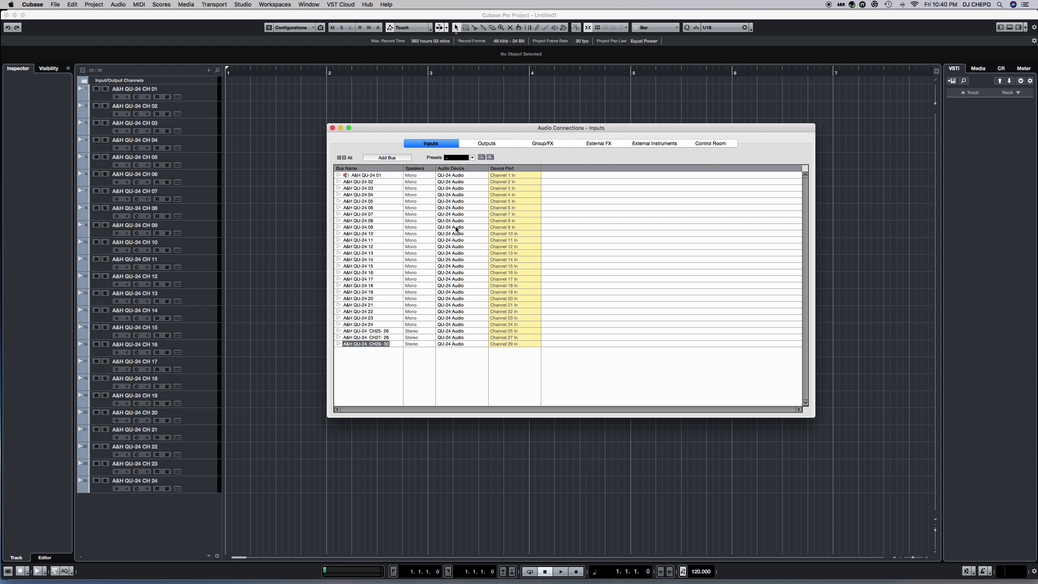
Assign the Stereo Out bus's left channel to Channel 31 Out and its right channel to Channel 32 Out.
click(494, 144)
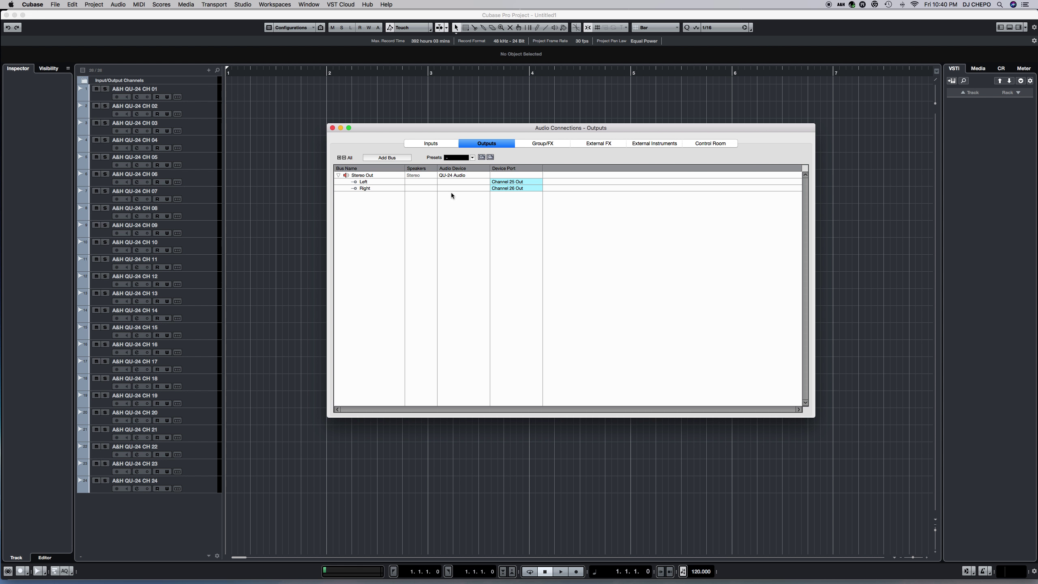
double_click(379, 176)
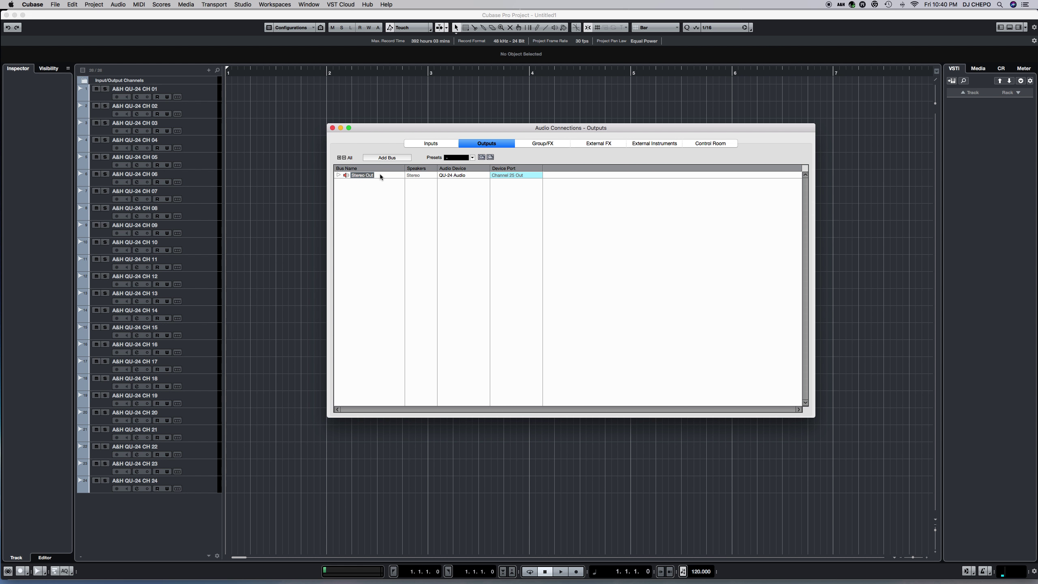
click(339, 175)
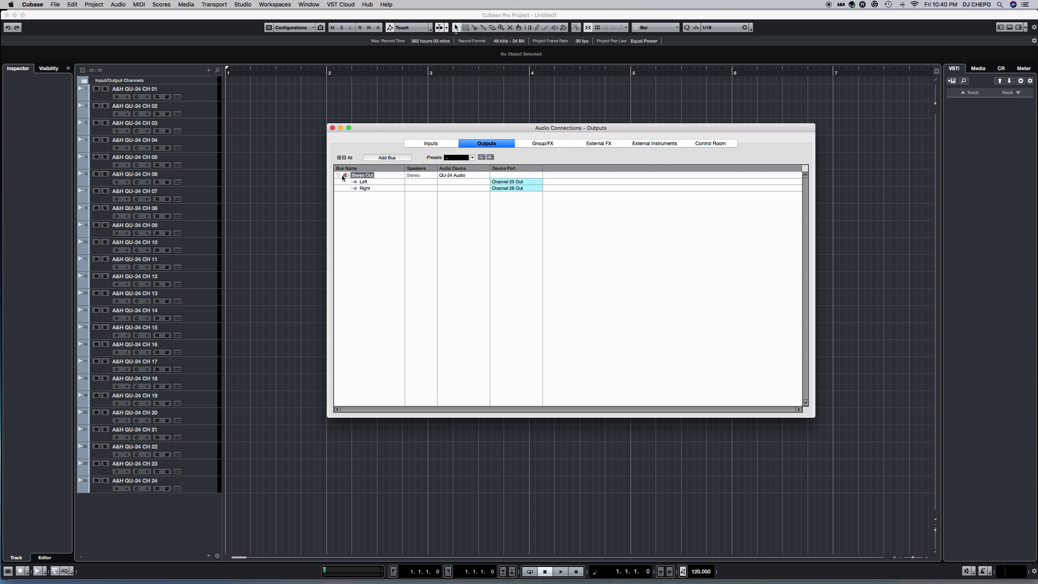
click(525, 183)
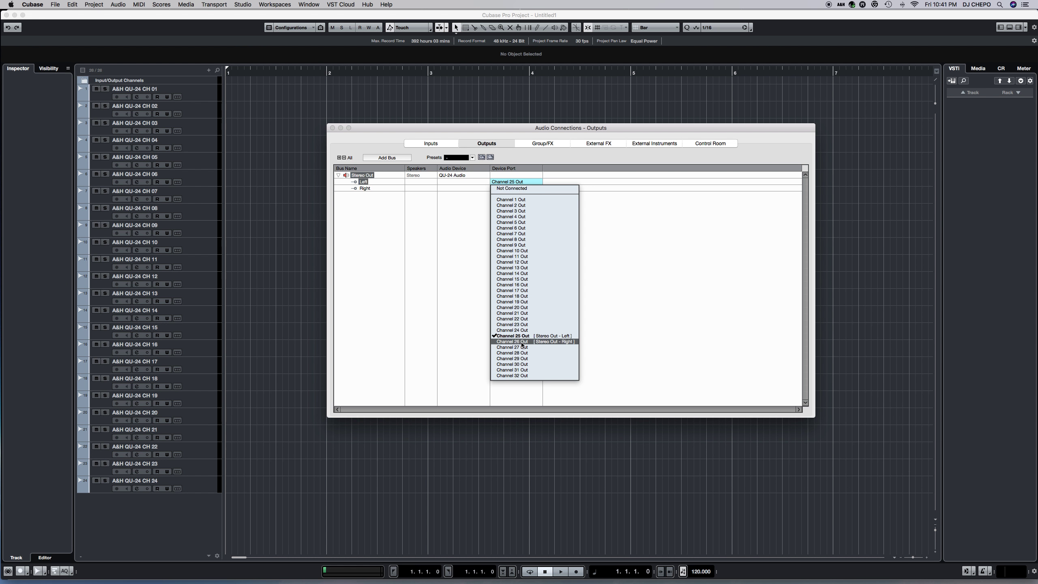
click(512, 369)
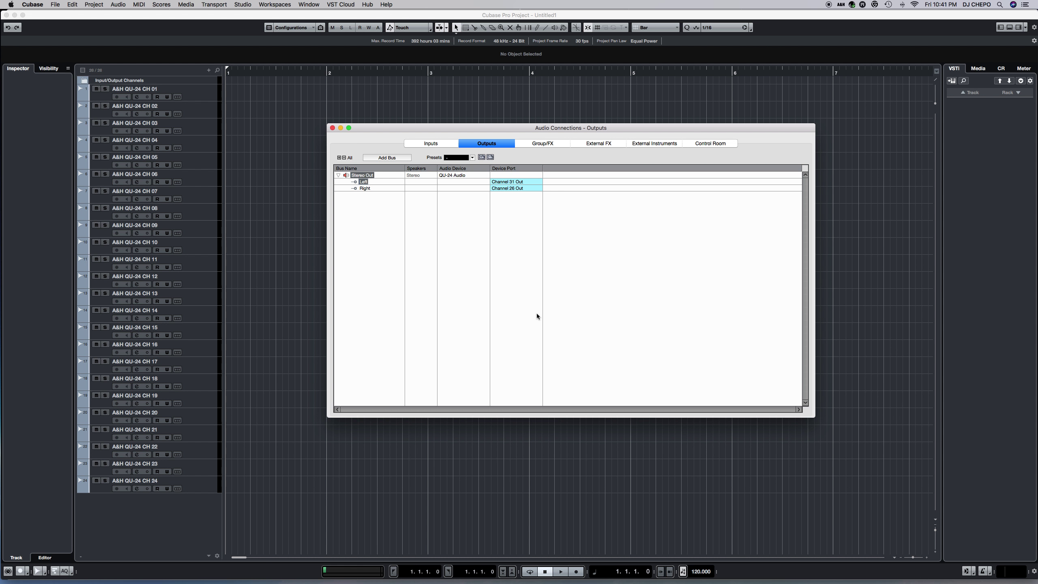
click(524, 189)
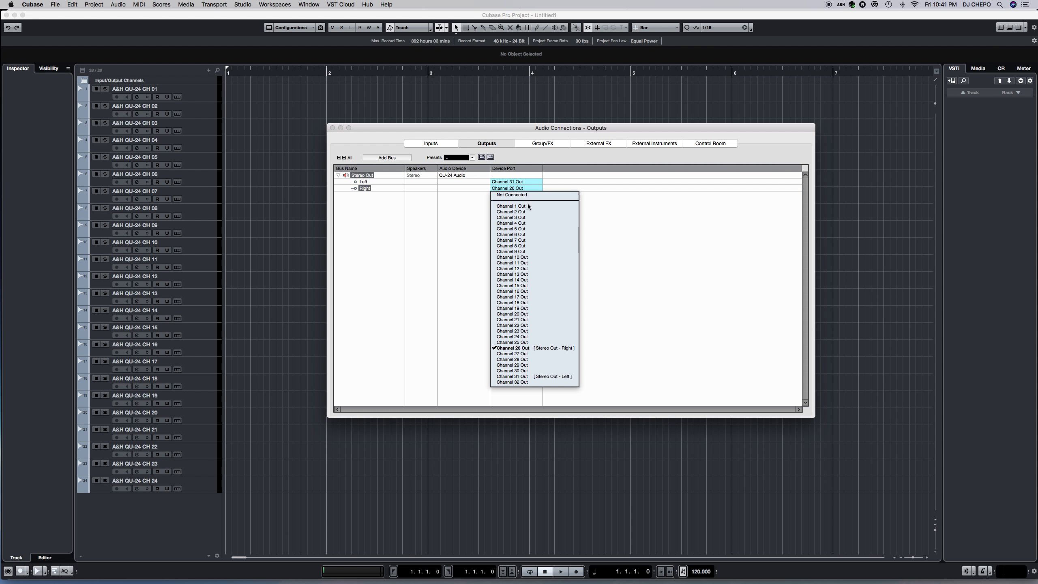
click(524, 384)
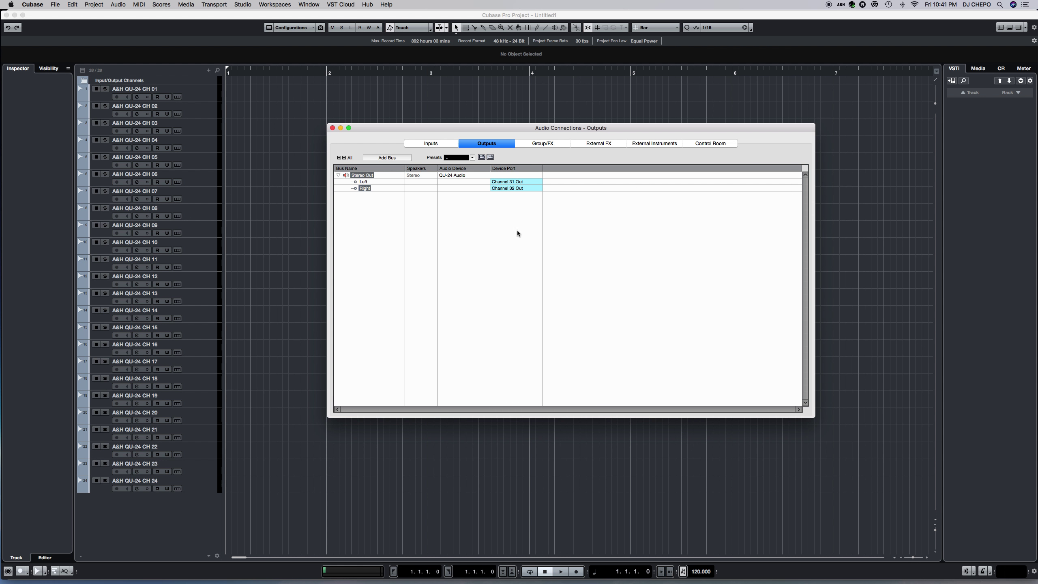
Rename the stereo output bus A&H Stereo out and close the audio connections.
double_click(371, 175)
key(BackSpace)
click(469, 263)
click(332, 128)
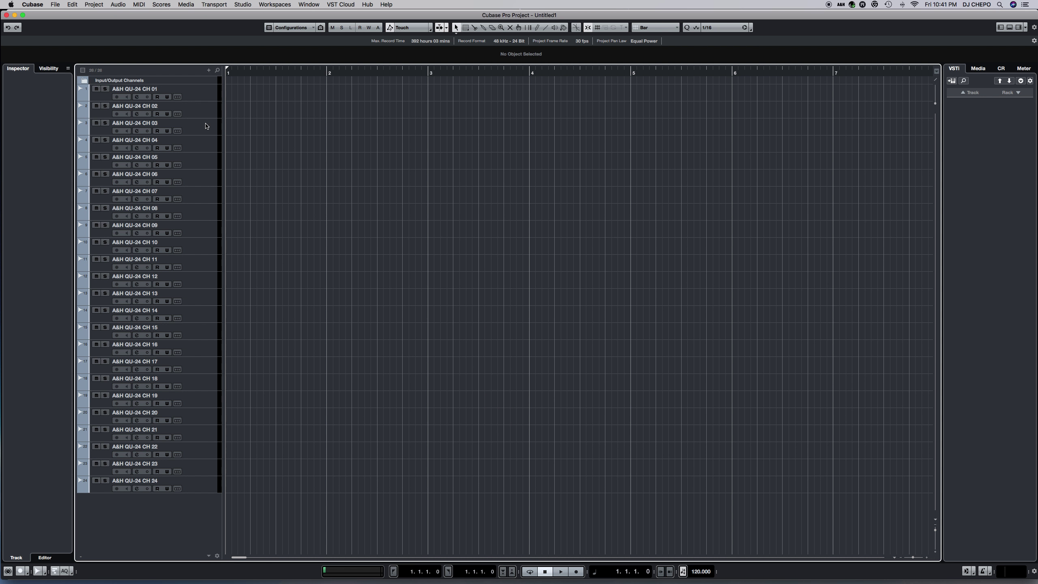
Set the input of track CH 01 to A&H QU-24 01 and of track CH 02 to A&H QU-24 02.
click(202, 96)
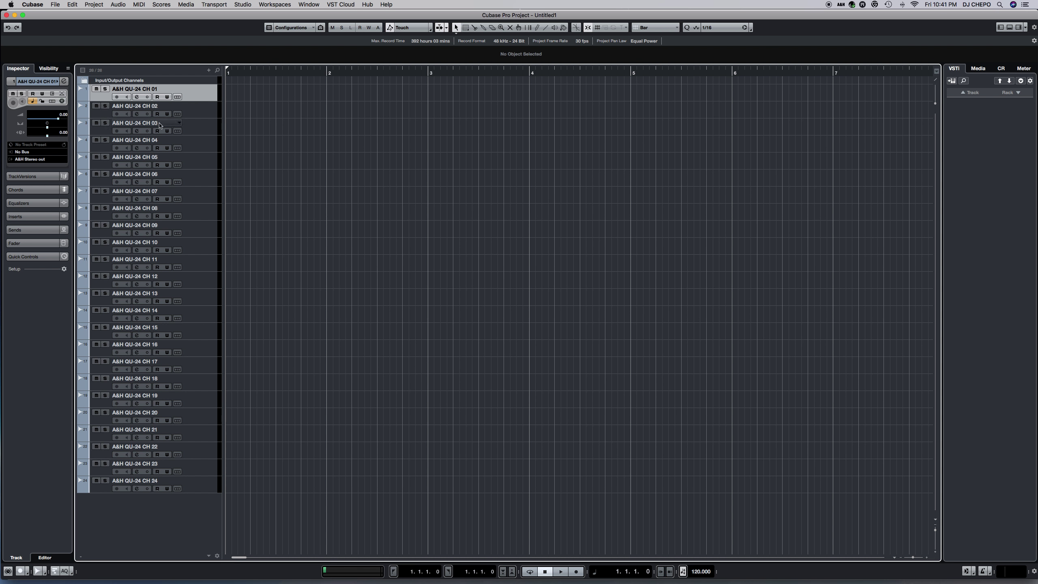
click(25, 154)
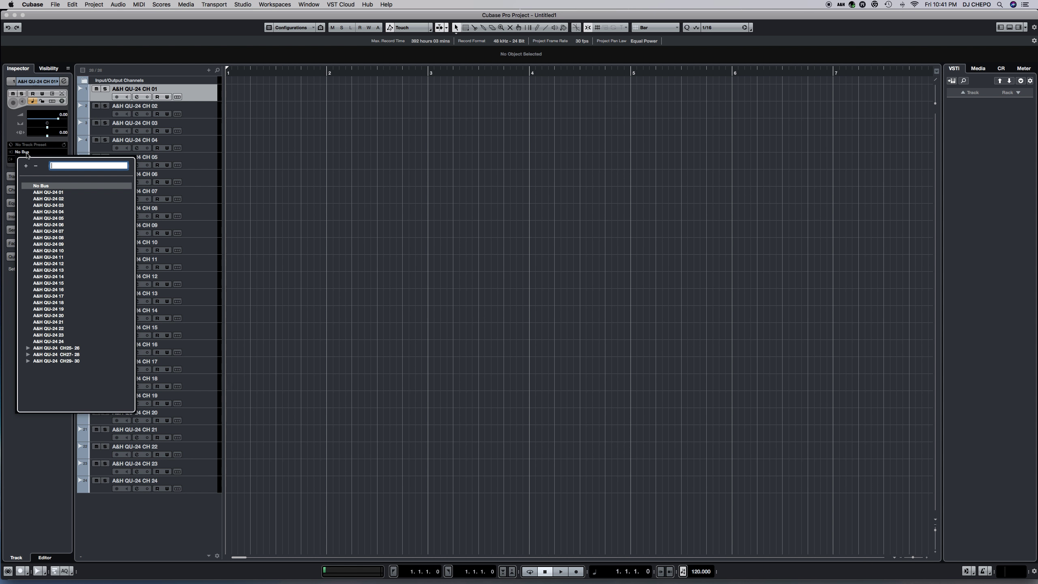
click(48, 192)
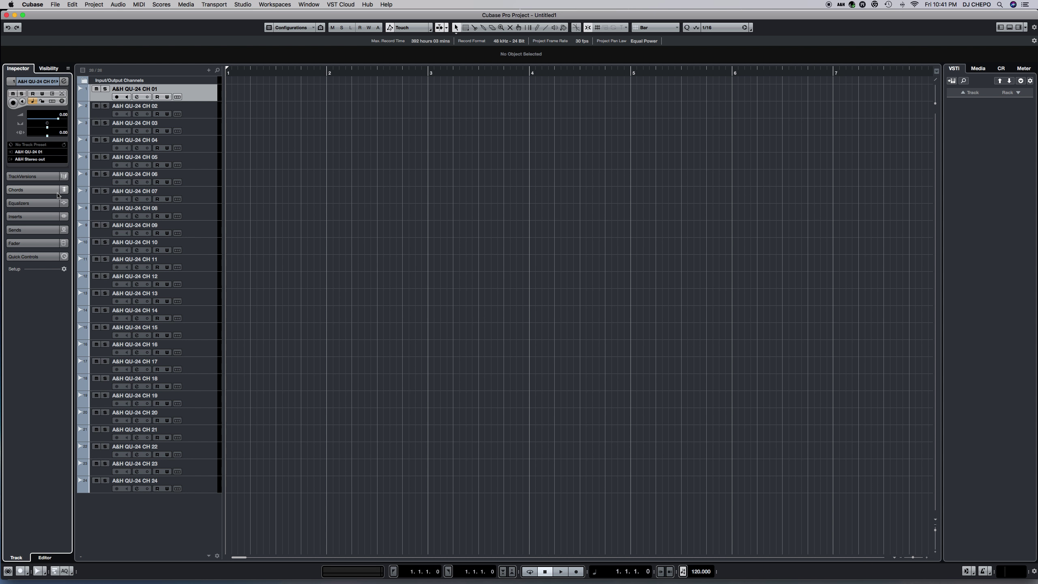
click(195, 110)
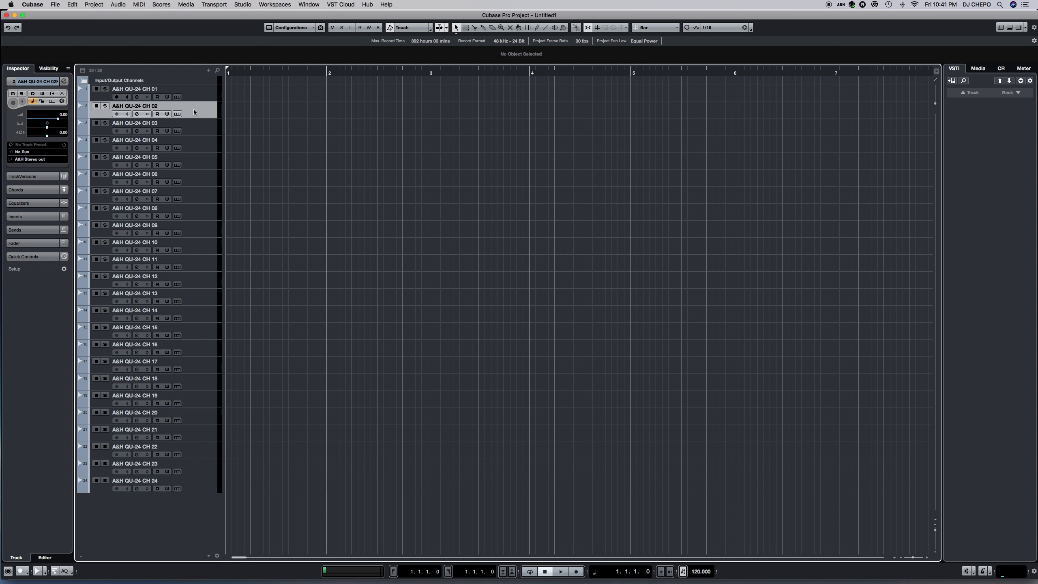
click(32, 152)
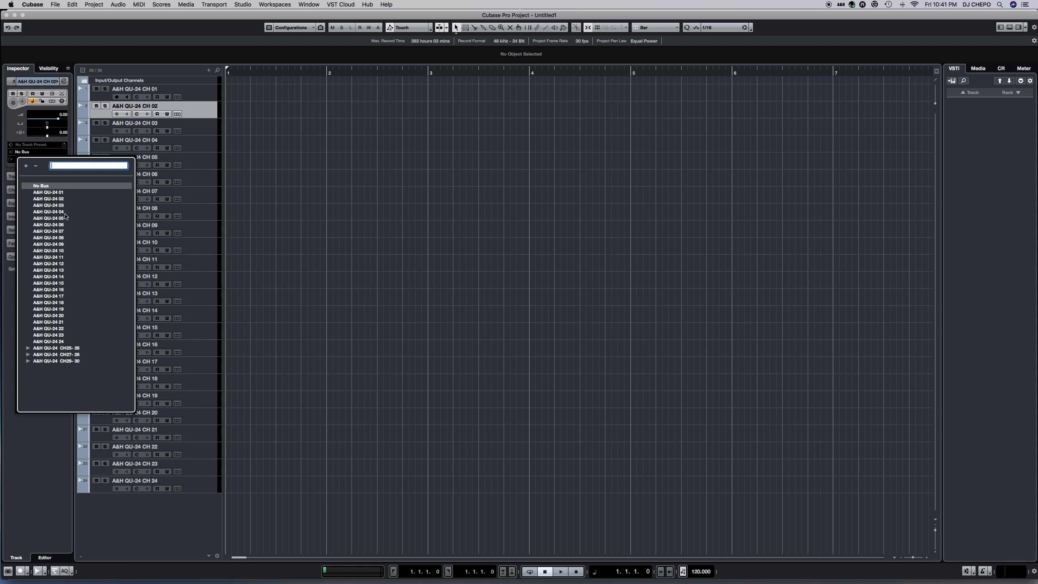
click(60, 199)
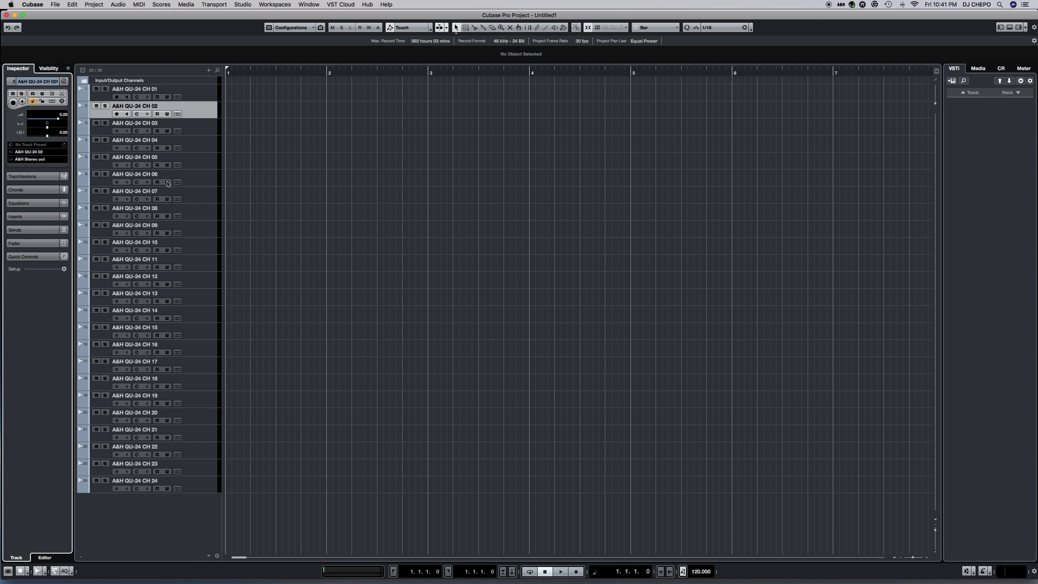
Set the input of track CH 03 to A&H QU-24 03 and of track CH 04 to A&H QU-24 04.
click(193, 135)
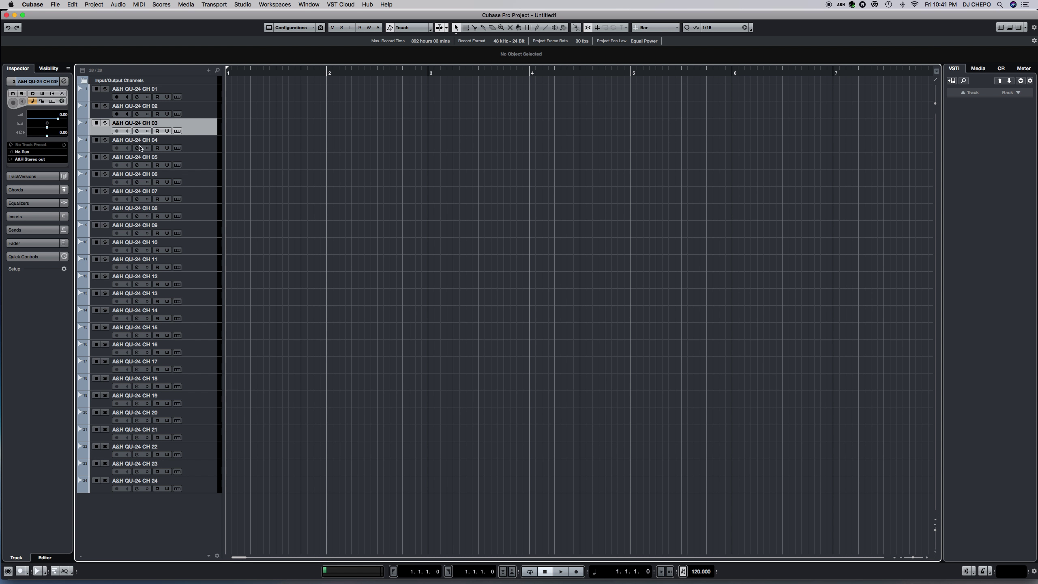
click(47, 154)
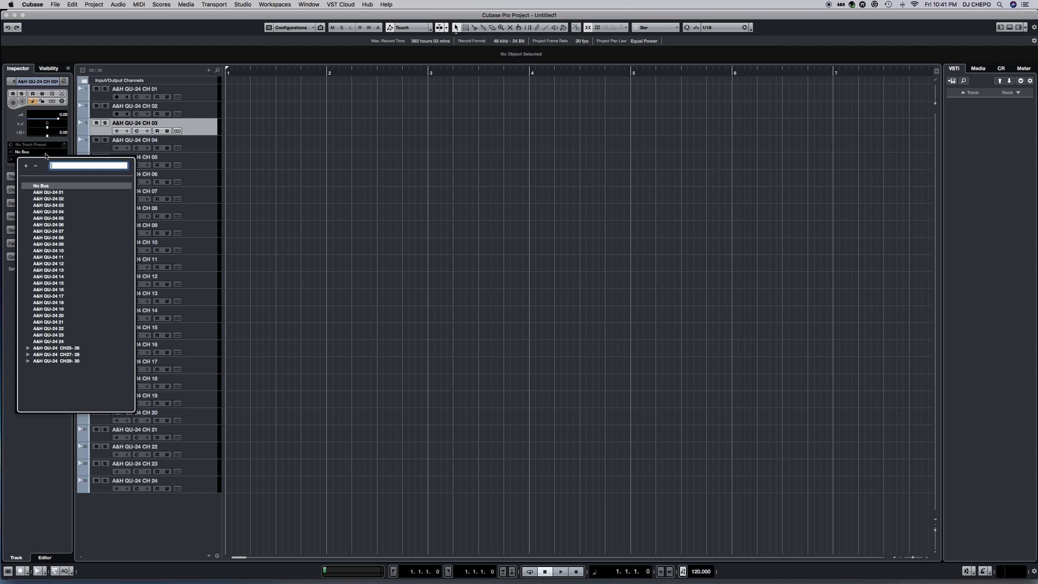
click(60, 205)
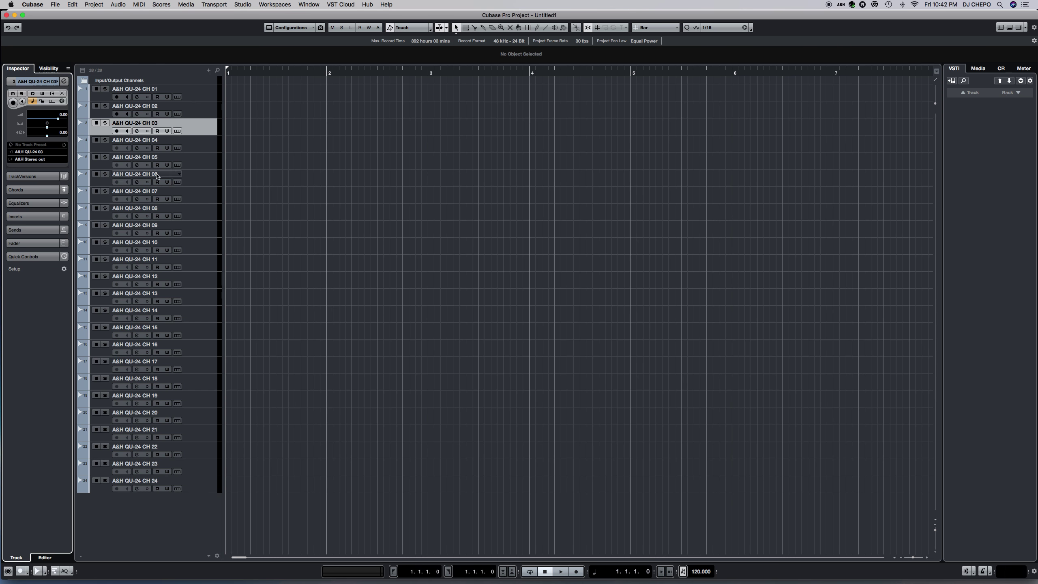
click(194, 148)
click(31, 152)
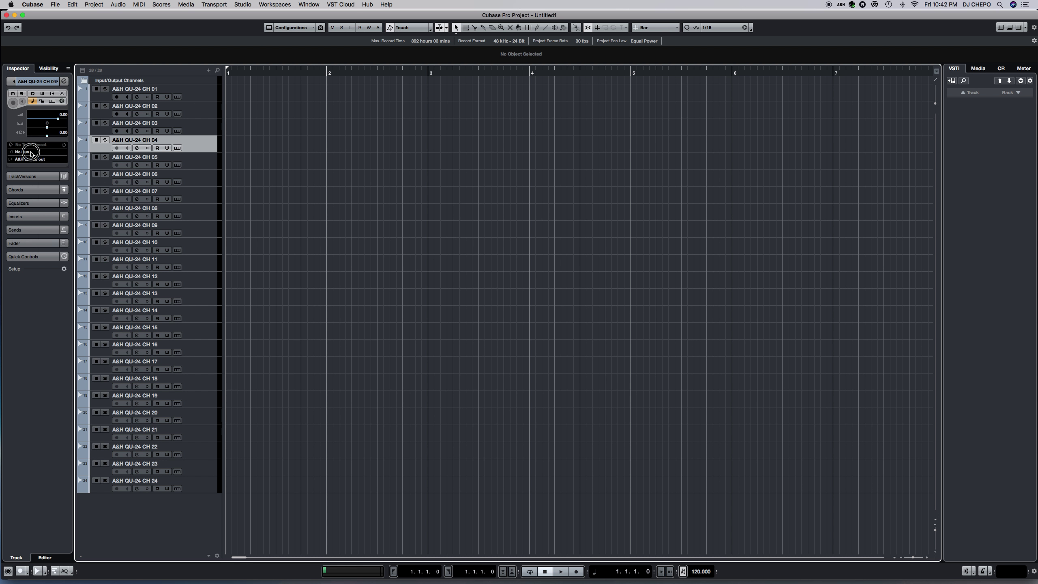
click(60, 212)
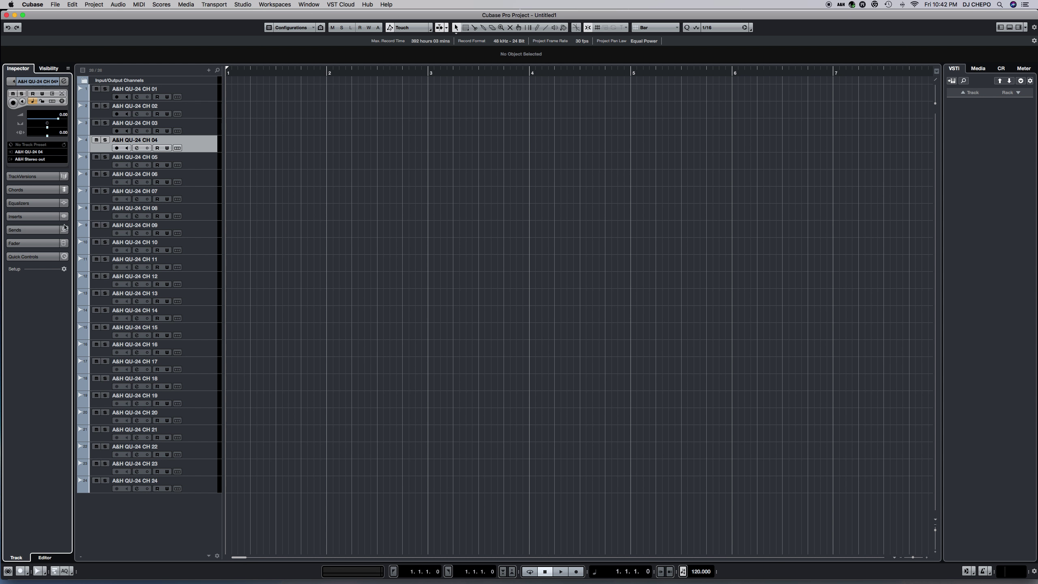
Set the input of track CH 05 to A&H QU-24 05 and of track CH 06 to A&H QU-24 06.
click(195, 166)
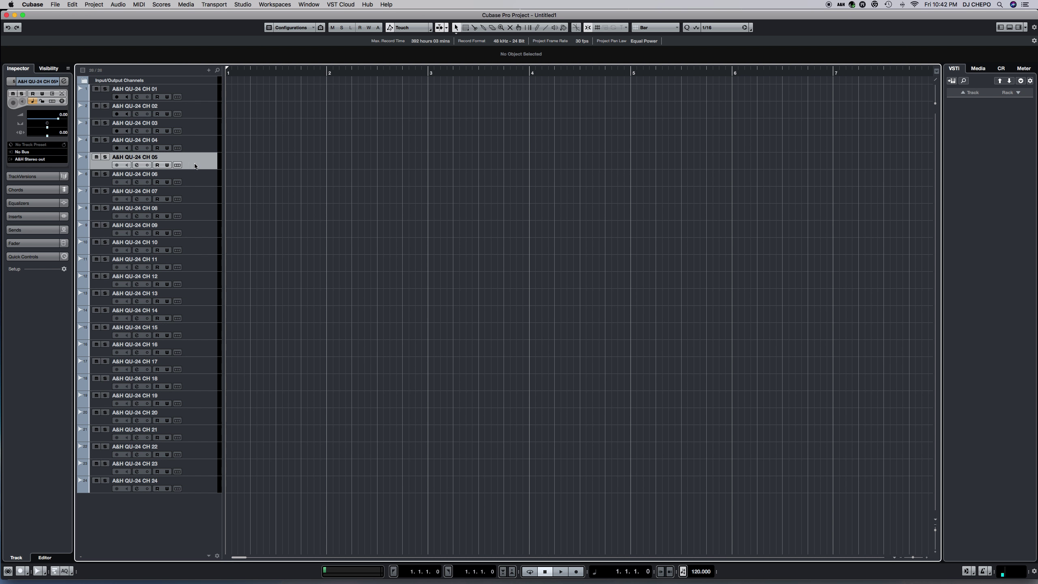
click(20, 153)
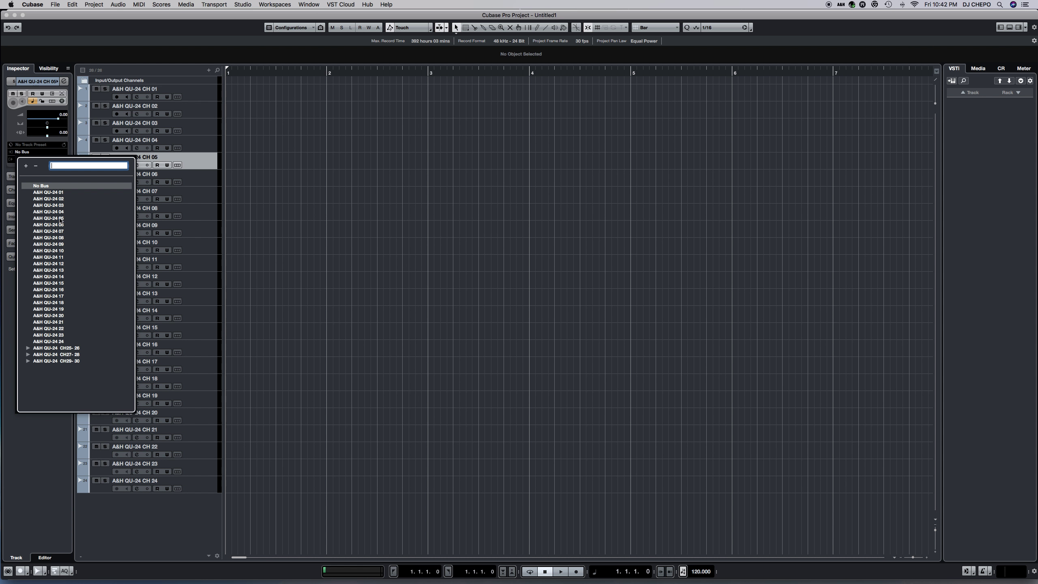
click(60, 218)
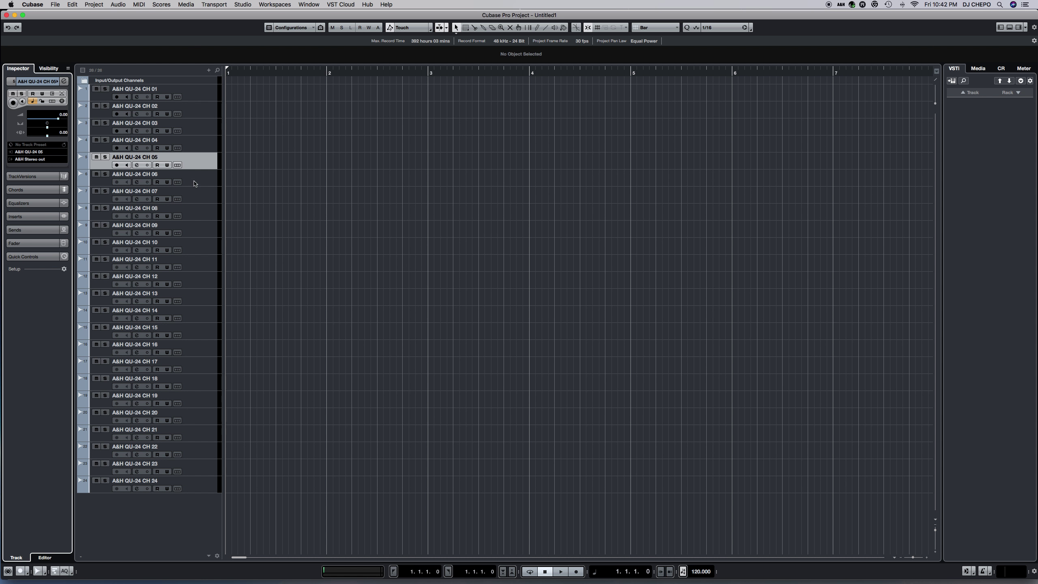
click(194, 179)
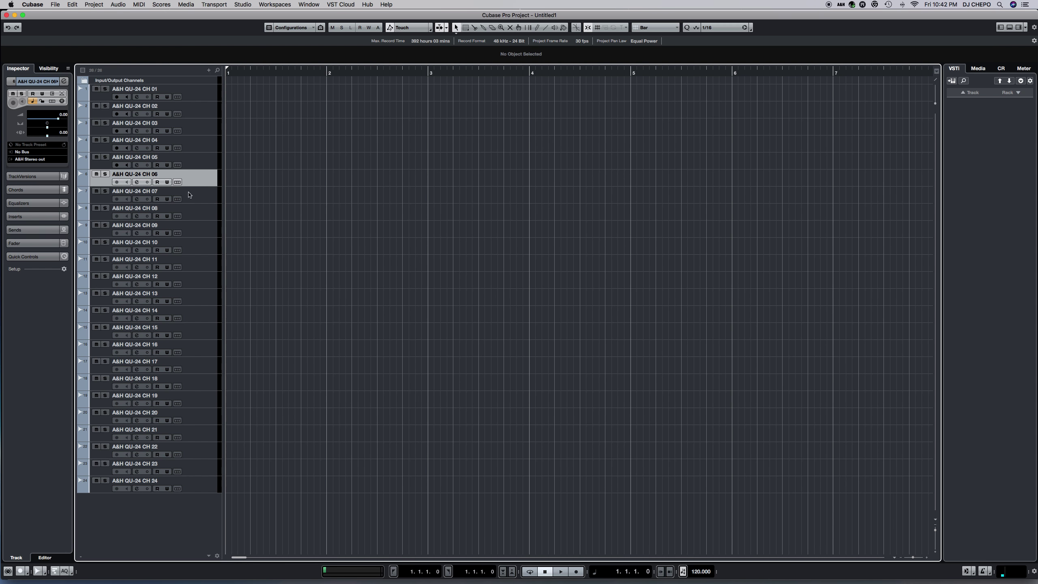
click(45, 152)
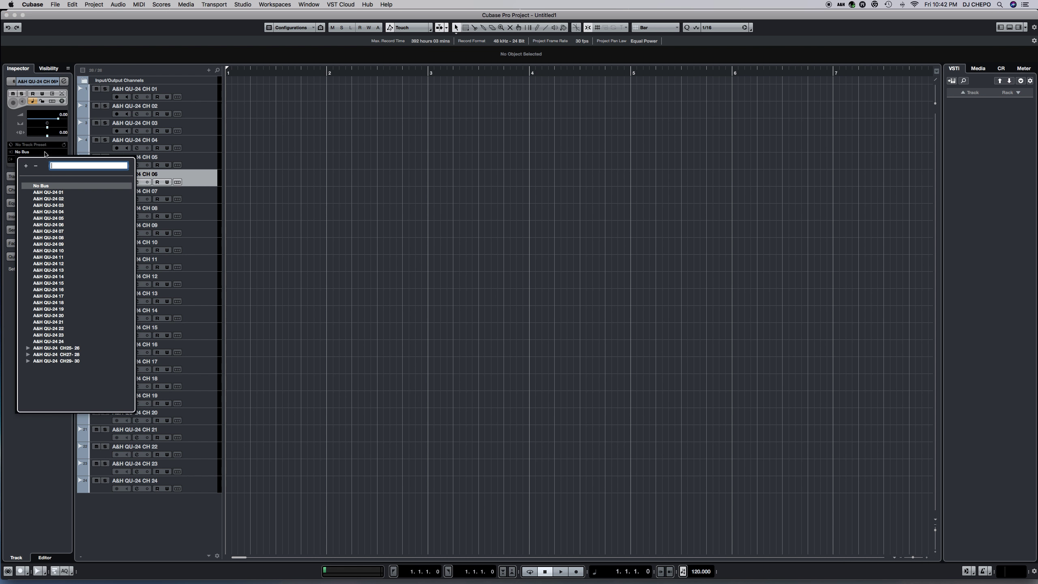
click(65, 225)
Set the input of track CH 07 to A&H QU-24 07 and of track CH 08 to A&H QU-24 08.
click(194, 200)
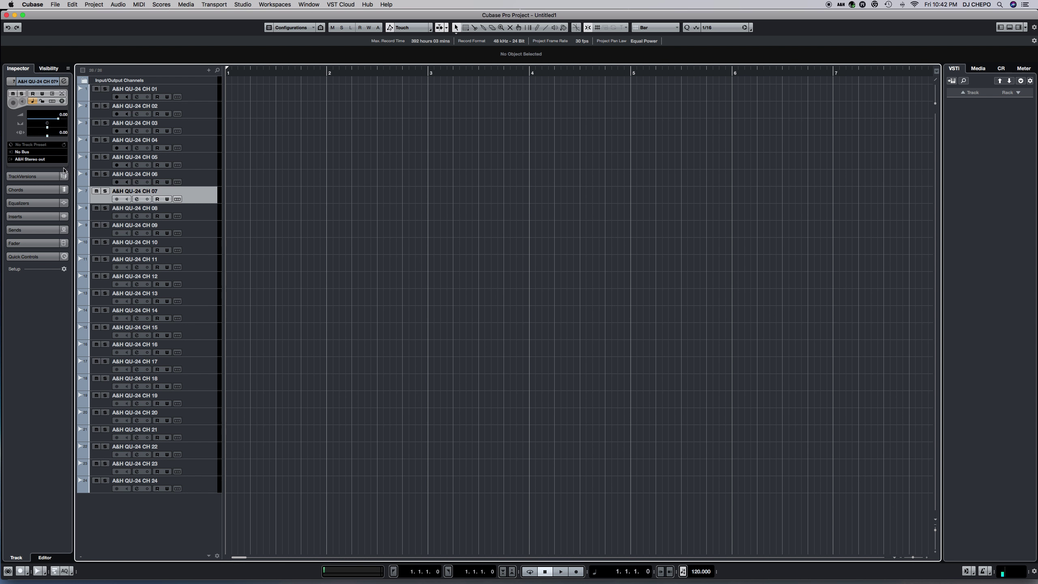
click(37, 152)
click(56, 232)
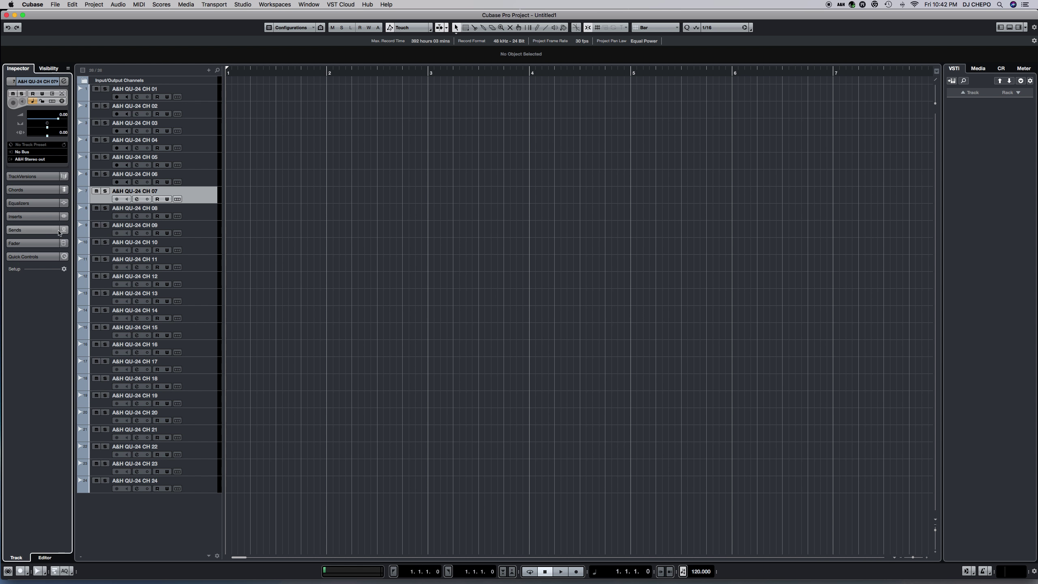
click(195, 215)
click(45, 155)
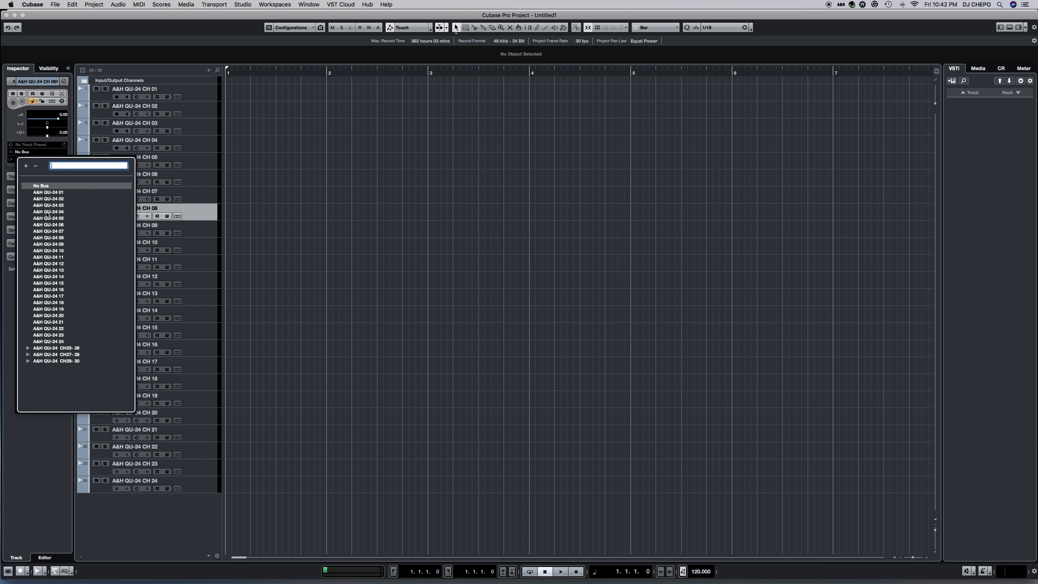
click(59, 238)
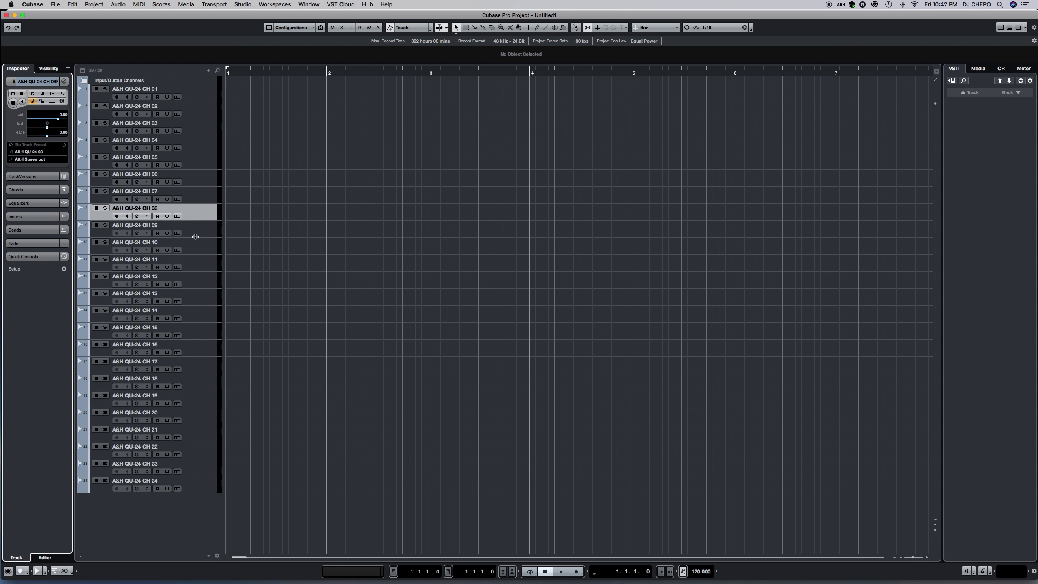
Set the input of track CH 09 to A&H QU-24 09 and of track CH 10 to A&H QU-24 10.
click(197, 235)
click(36, 153)
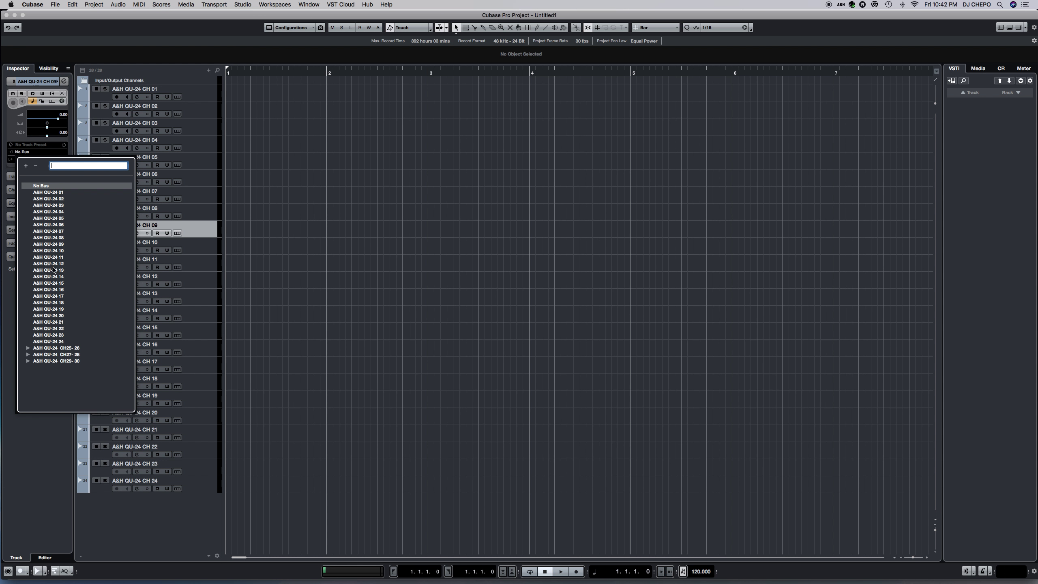
click(62, 245)
click(185, 245)
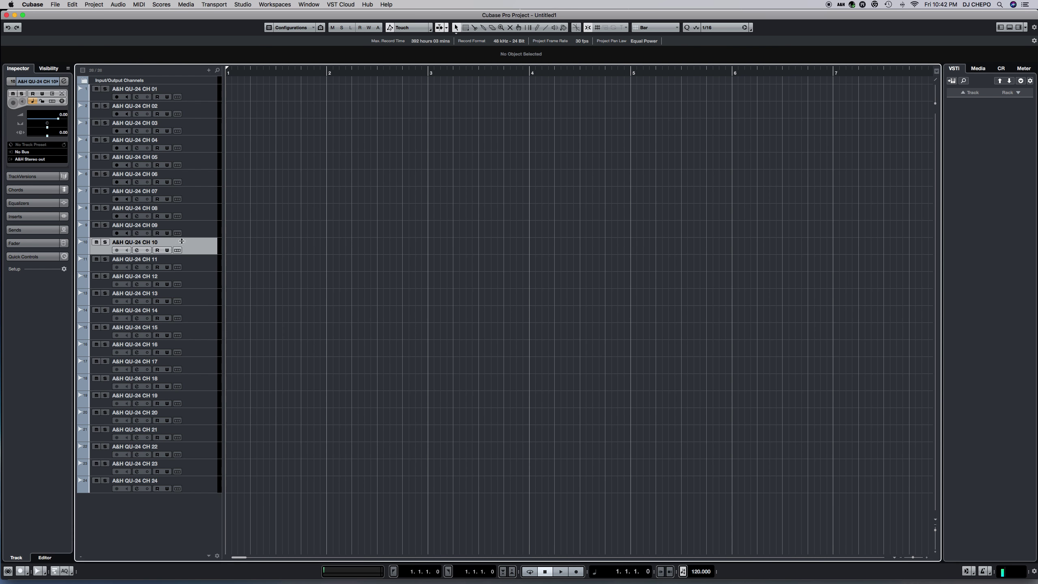
click(37, 153)
click(62, 250)
Set the input of track CH 11 to A&H QU-24 11 and select track CH 12.
click(191, 265)
click(29, 153)
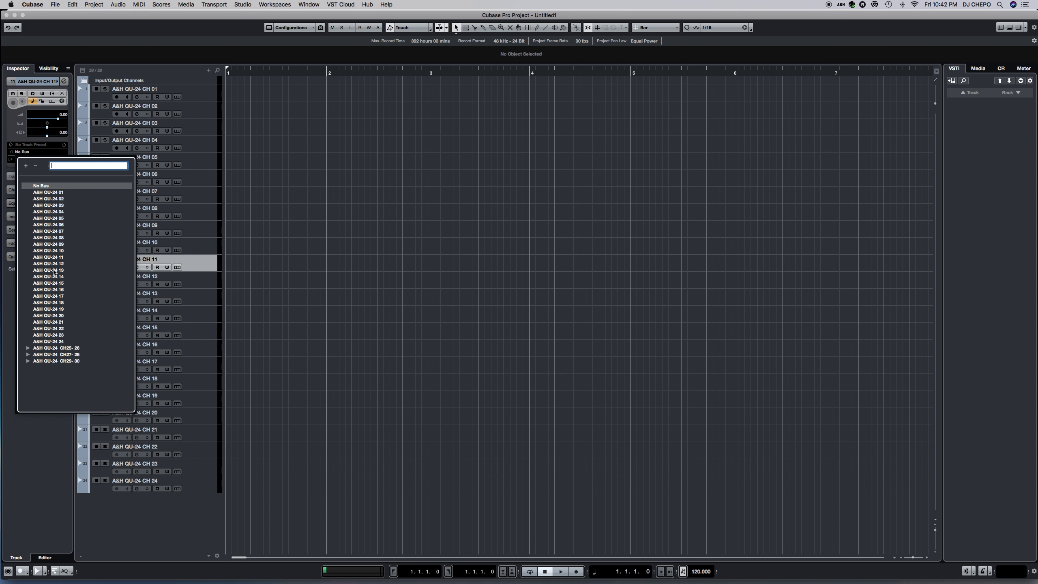
click(61, 258)
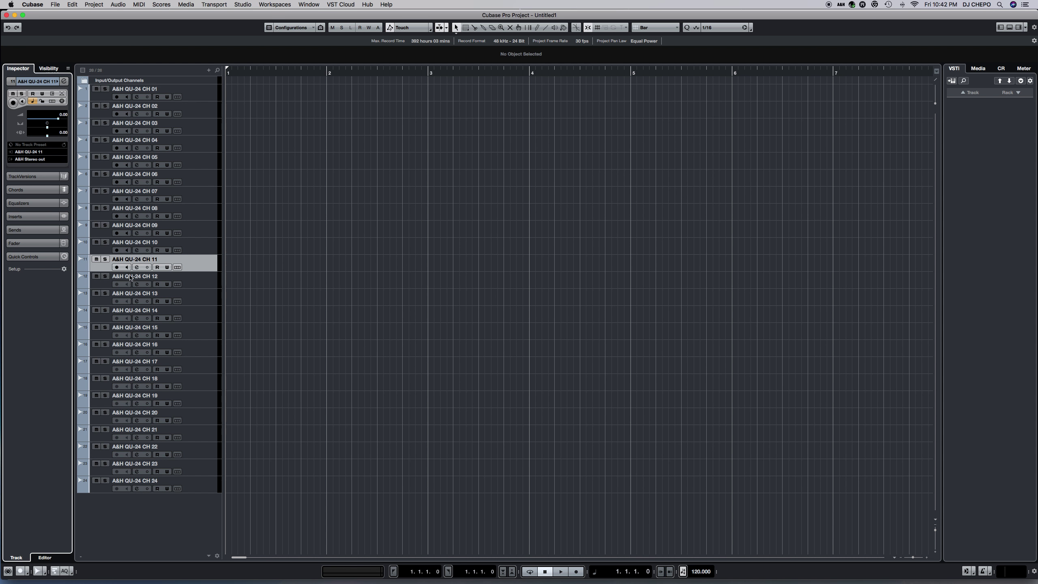
click(193, 283)
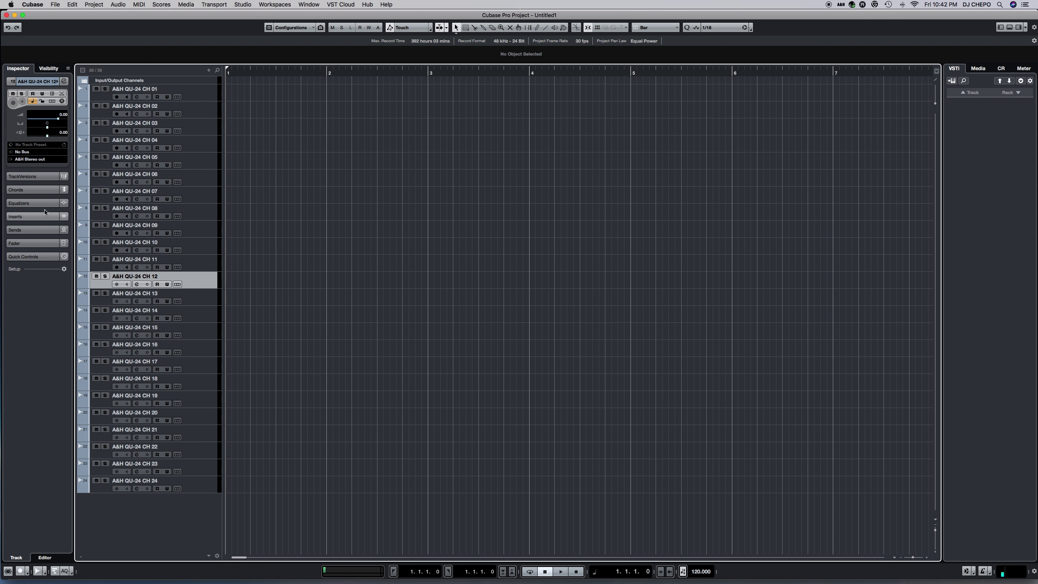
click(29, 153)
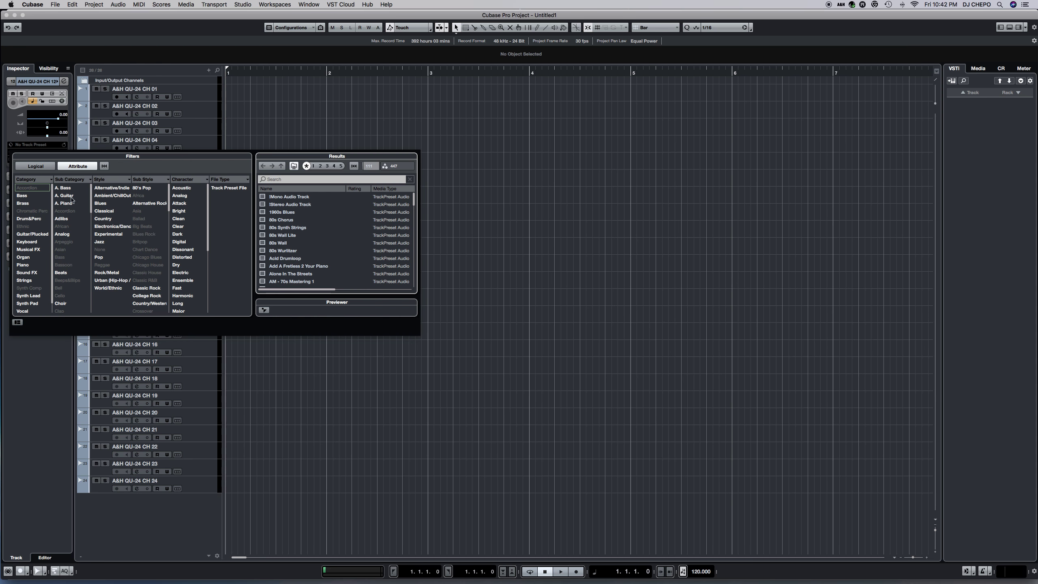
drag(176, 156, 382, 232)
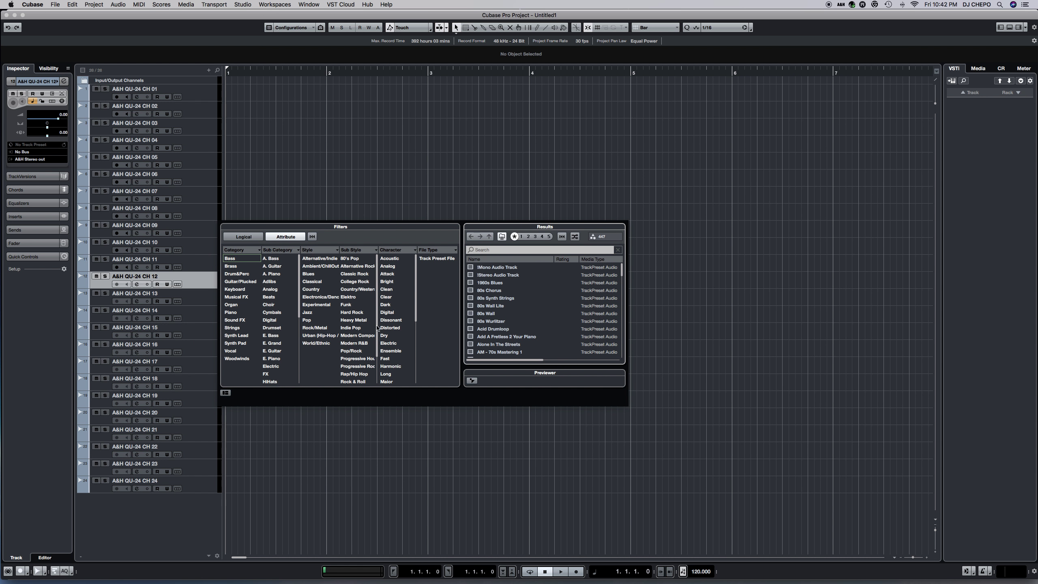
key(Escape)
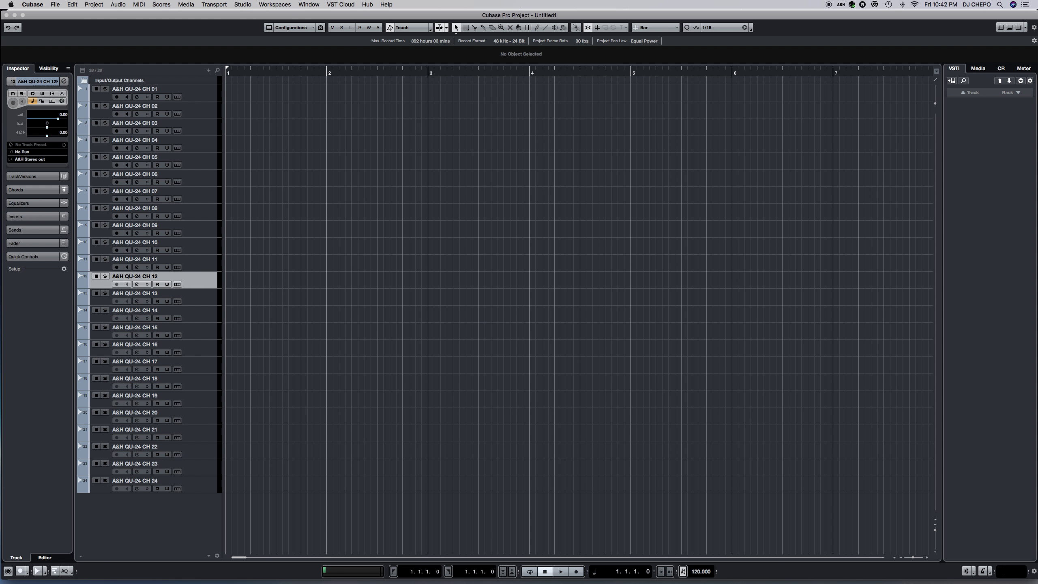
click(37, 286)
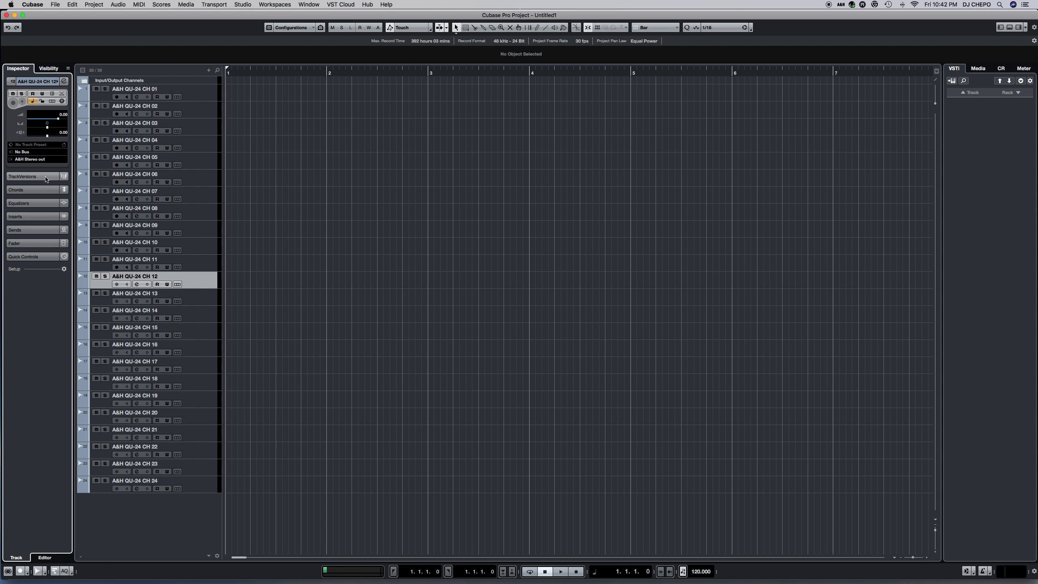
Set the input of track CH 12 to A&H QU-24 12 and reselect tracks CH 11 and CH 12 to check their routing.
click(50, 152)
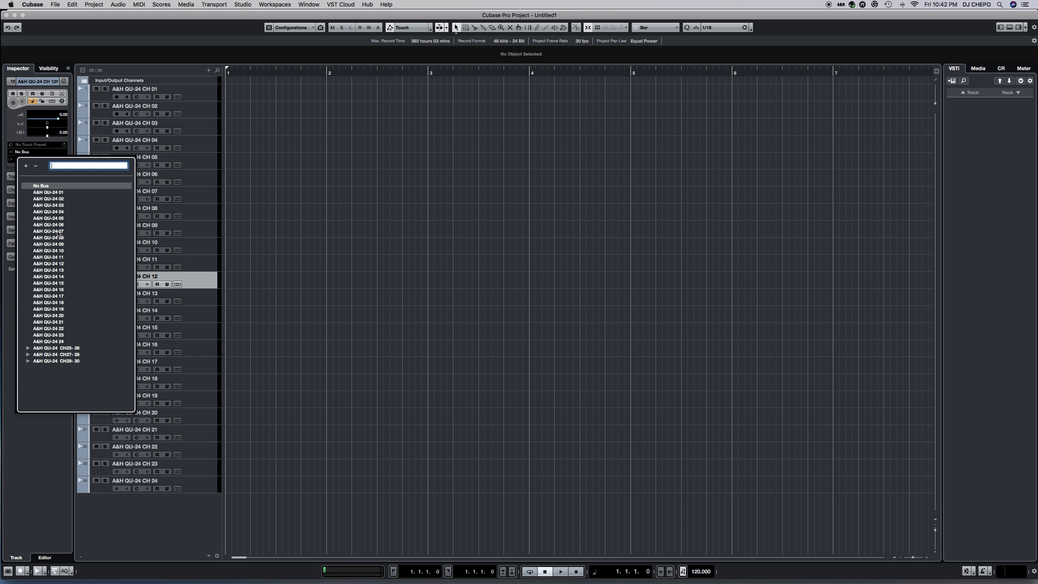
click(59, 264)
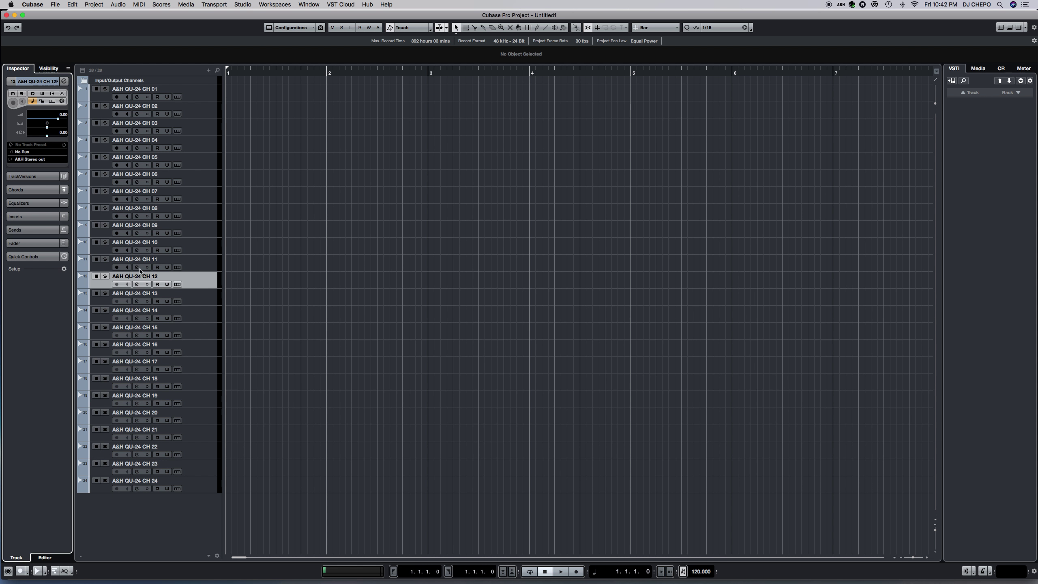
click(198, 263)
click(193, 281)
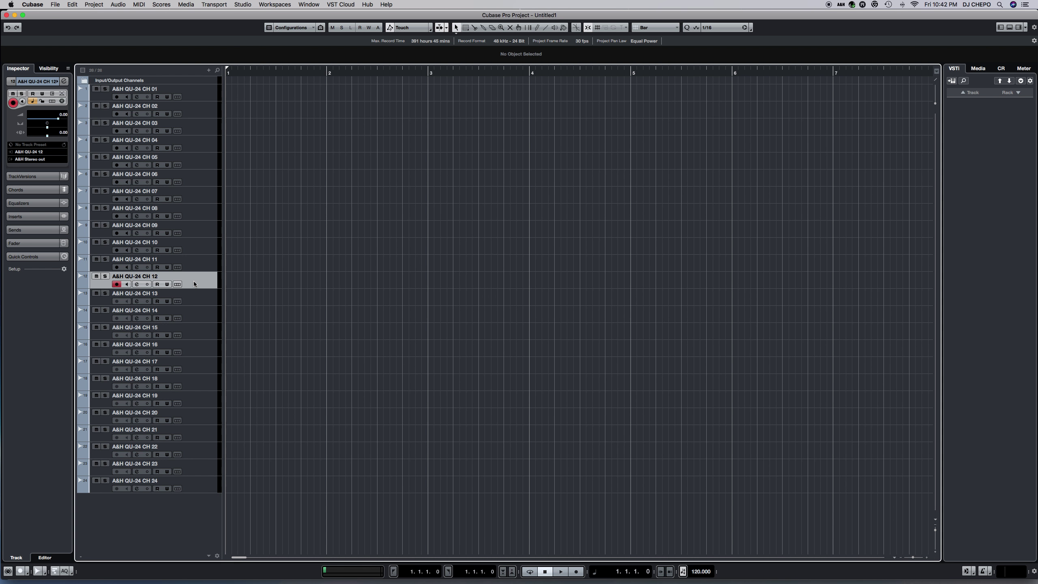
Set the input of track CH 13 to A&H QU-24 13 and of track CH 14 to A&H QU-24 14.
click(193, 303)
click(34, 153)
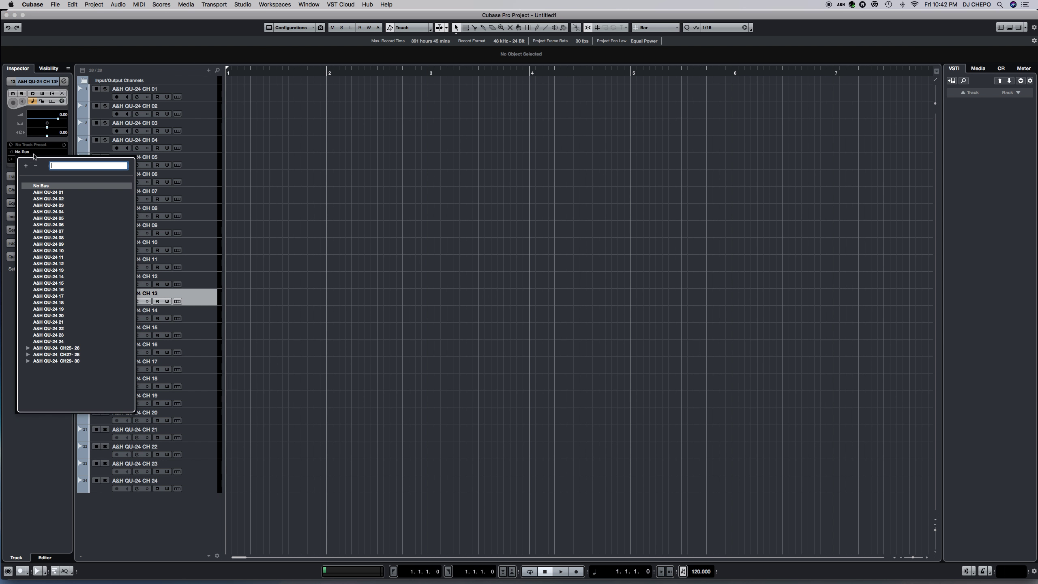
click(53, 270)
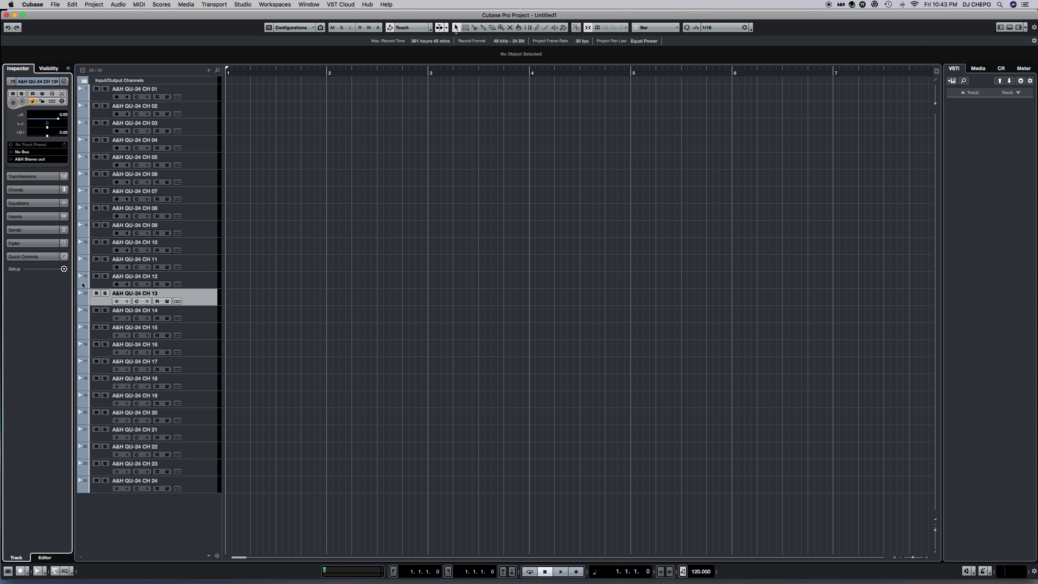
click(197, 317)
click(40, 152)
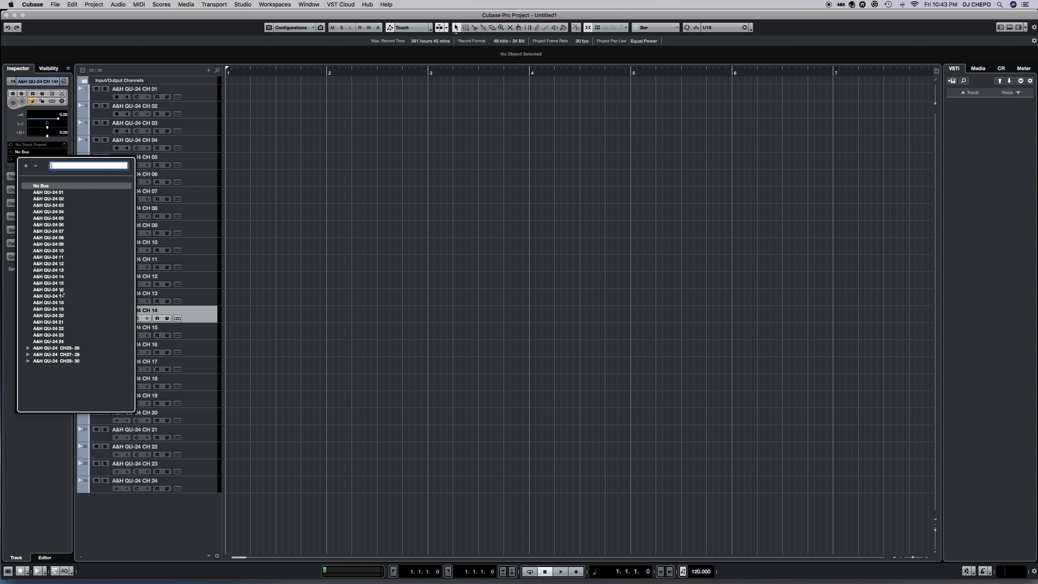
click(61, 277)
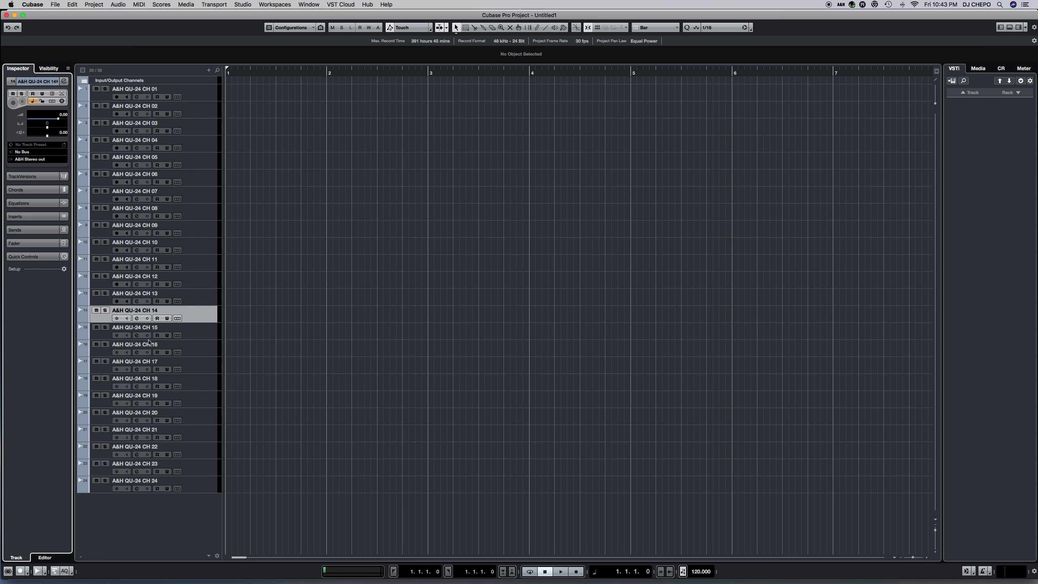
Set the input of track CH 15 to A&H QU-24 15 and of track CH 16 to A&H QU-24 16.
click(190, 335)
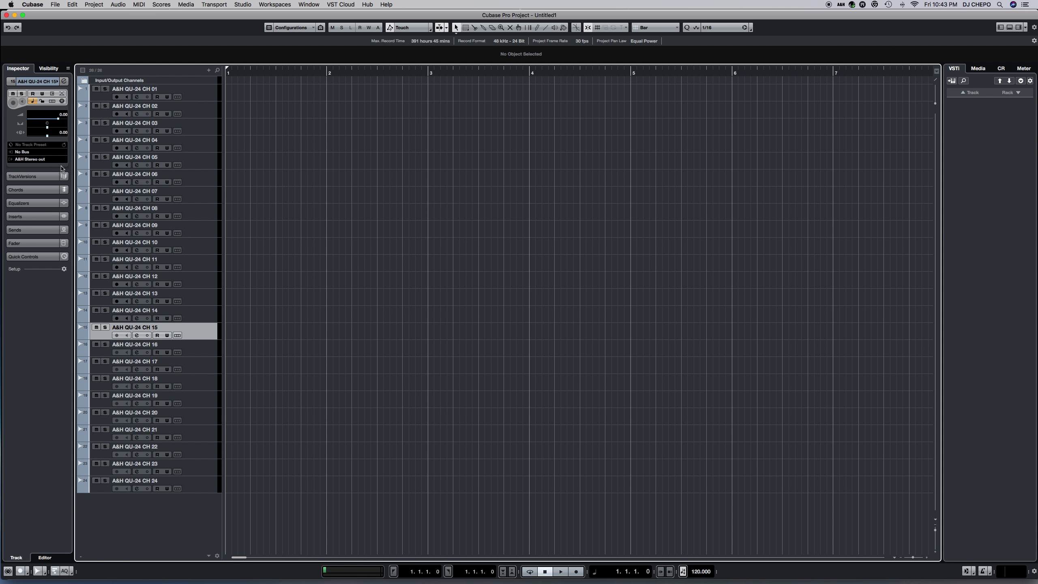
click(43, 152)
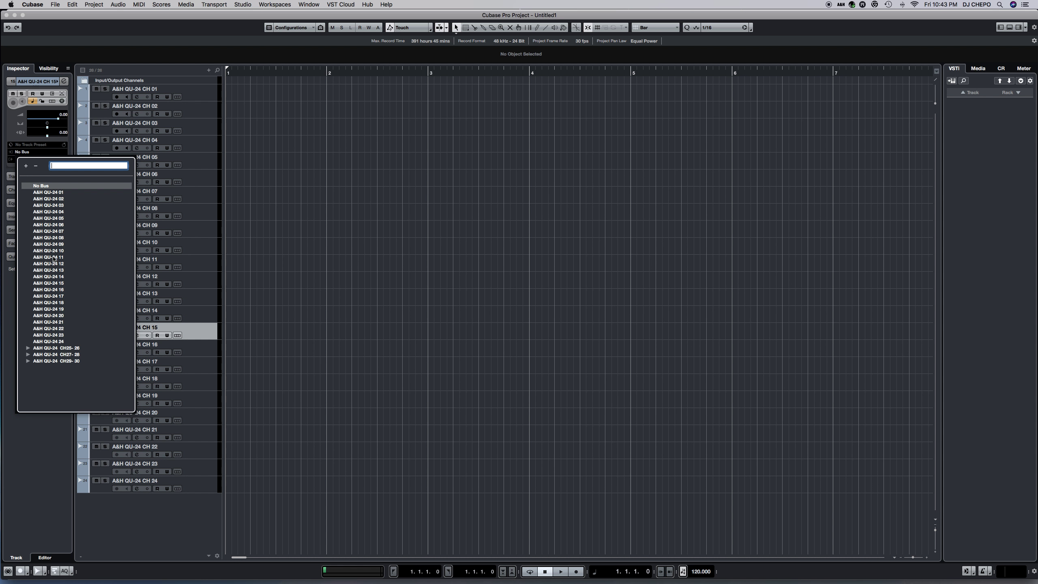
click(59, 285)
click(168, 344)
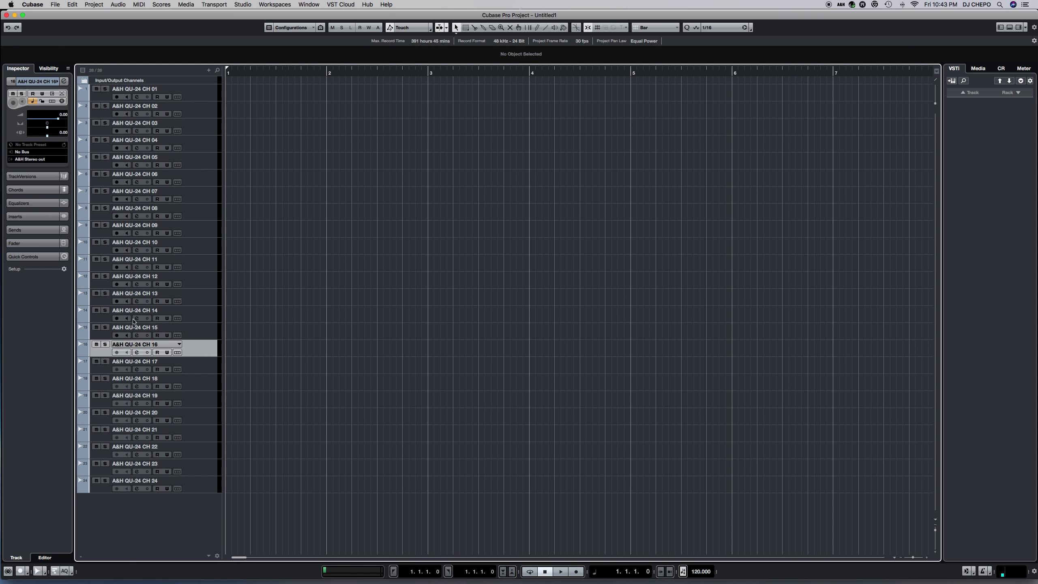
click(39, 152)
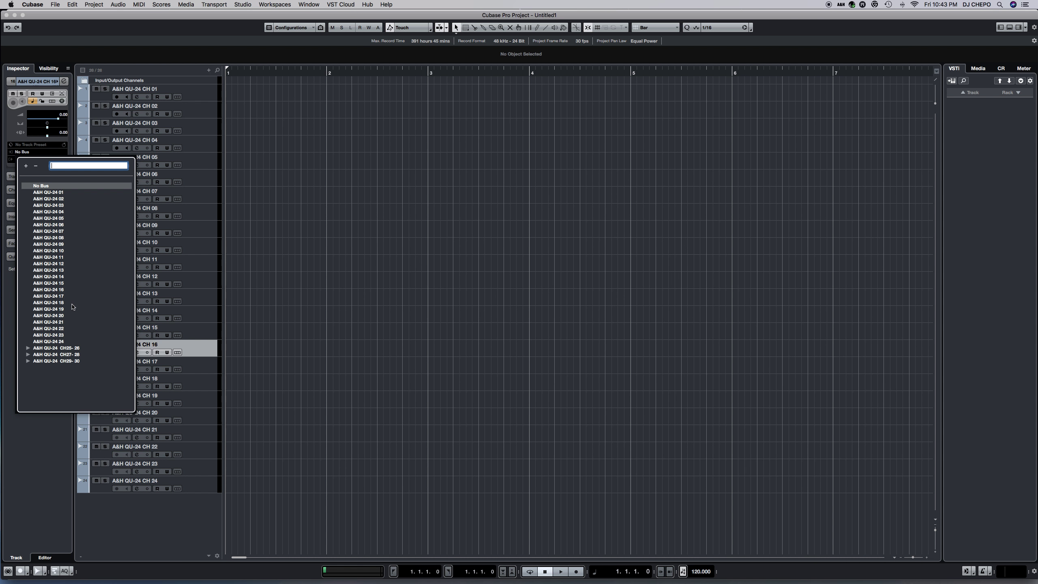
click(57, 289)
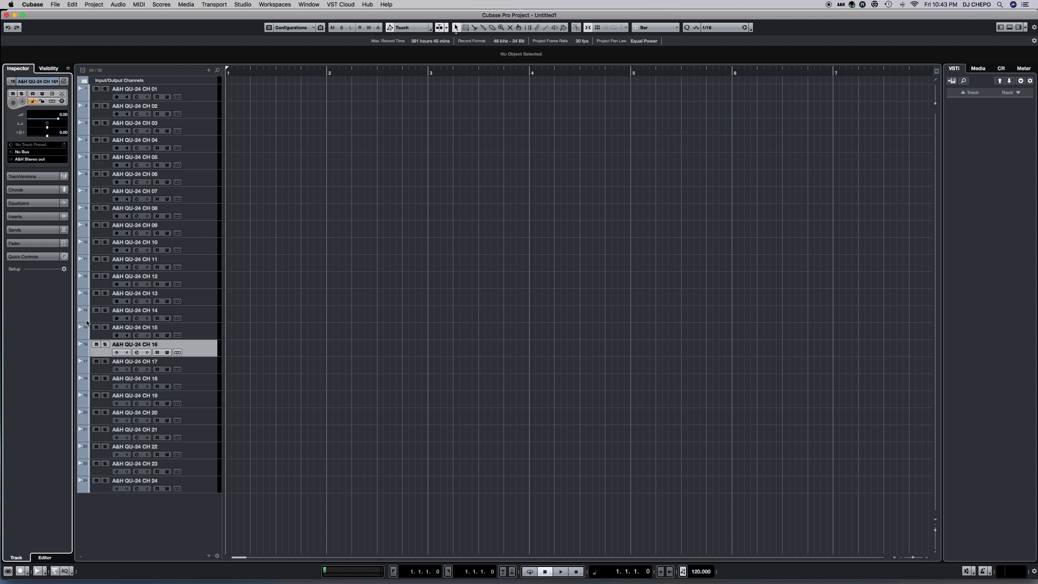
Set the input of track CH 17 to A&H QU-24 17 and of track CH 18 to A&H QU-24 18.
click(200, 370)
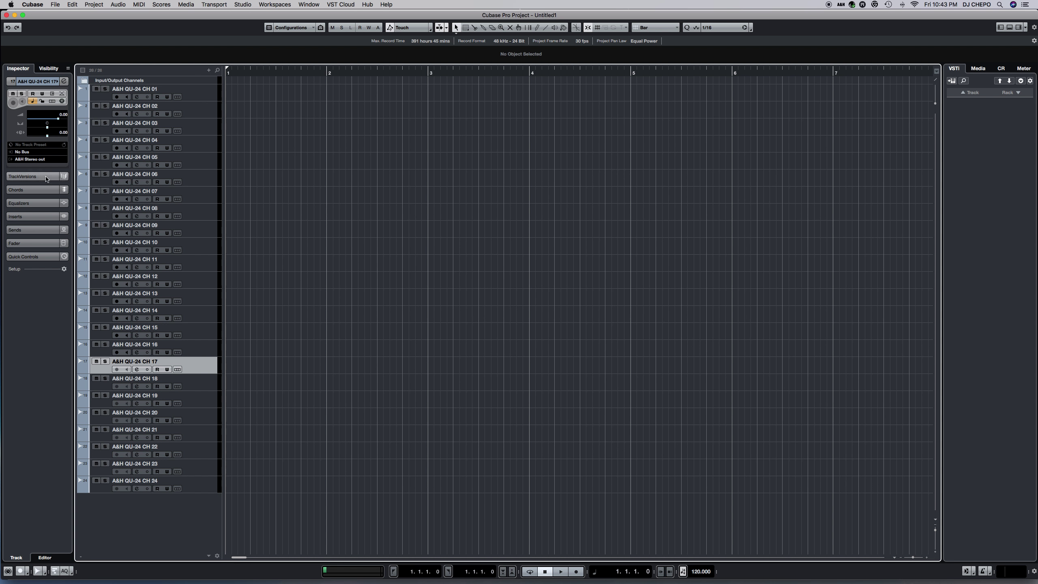
click(28, 152)
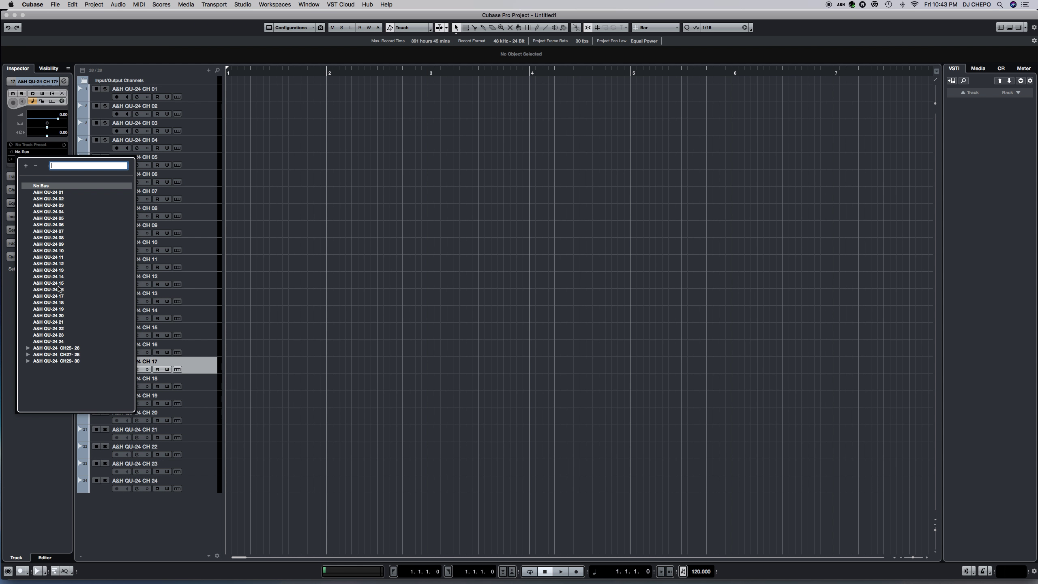
click(48, 296)
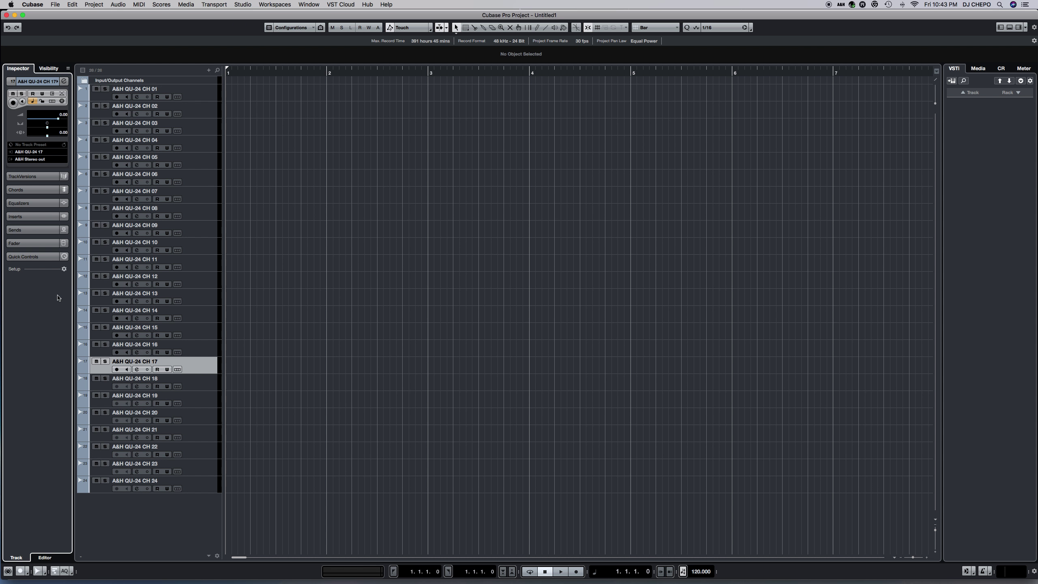
click(196, 385)
click(41, 152)
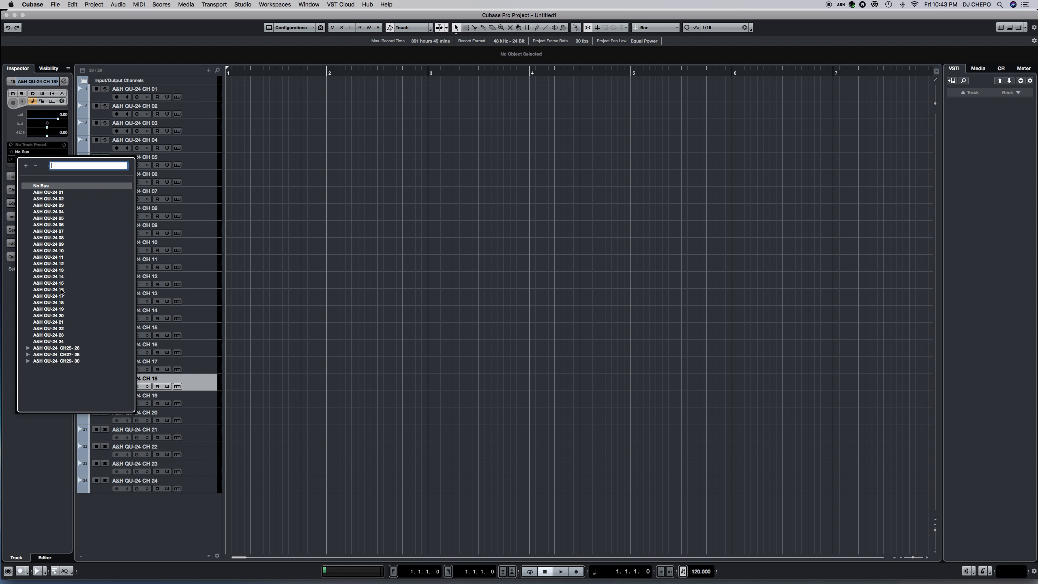
click(64, 303)
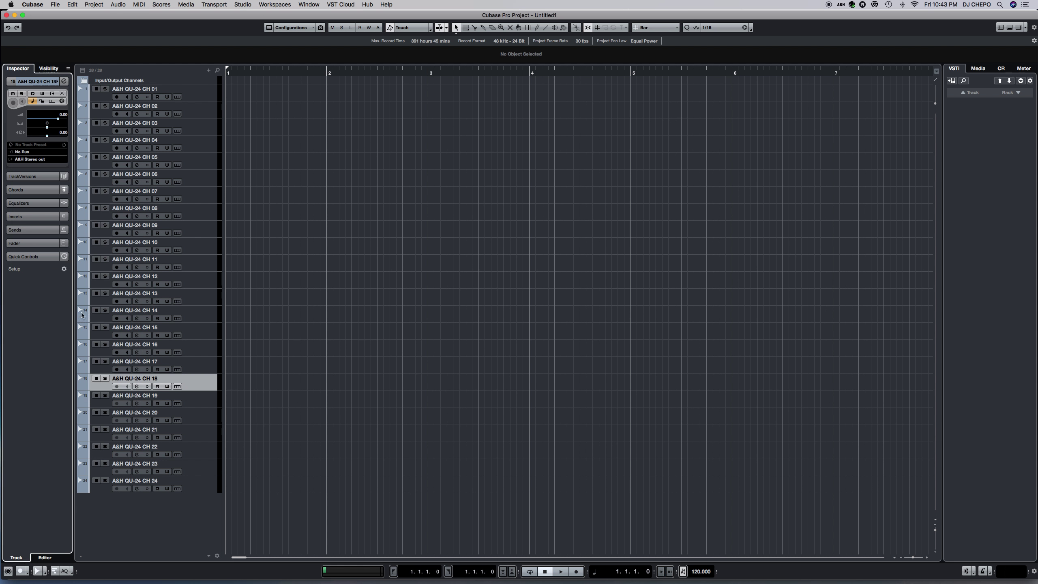
Set the input of track CH 19 to A&H QU-24 19 and of track CH 20 to A&H QU-24 20.
click(199, 398)
click(48, 152)
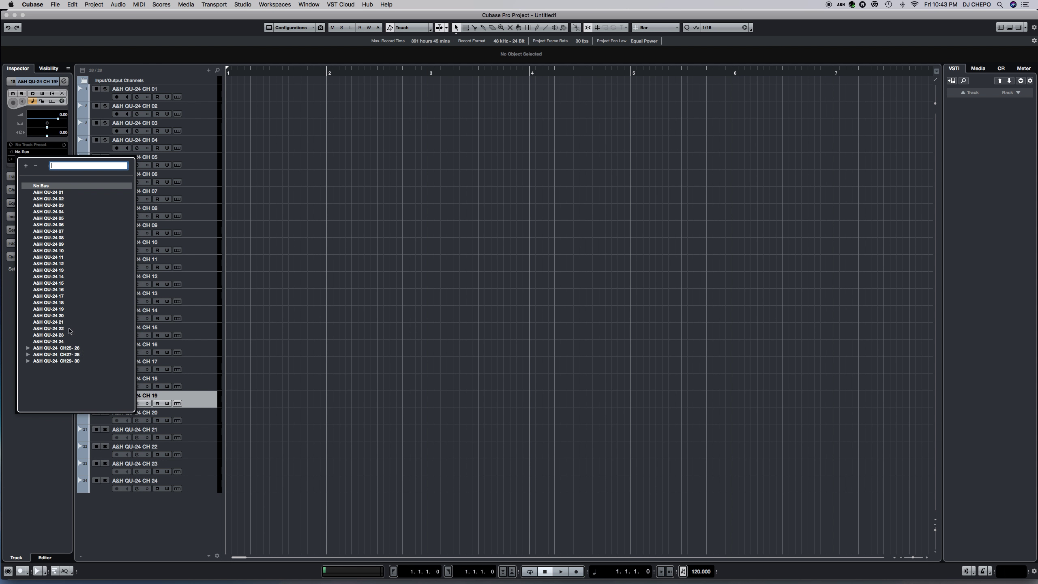
click(66, 309)
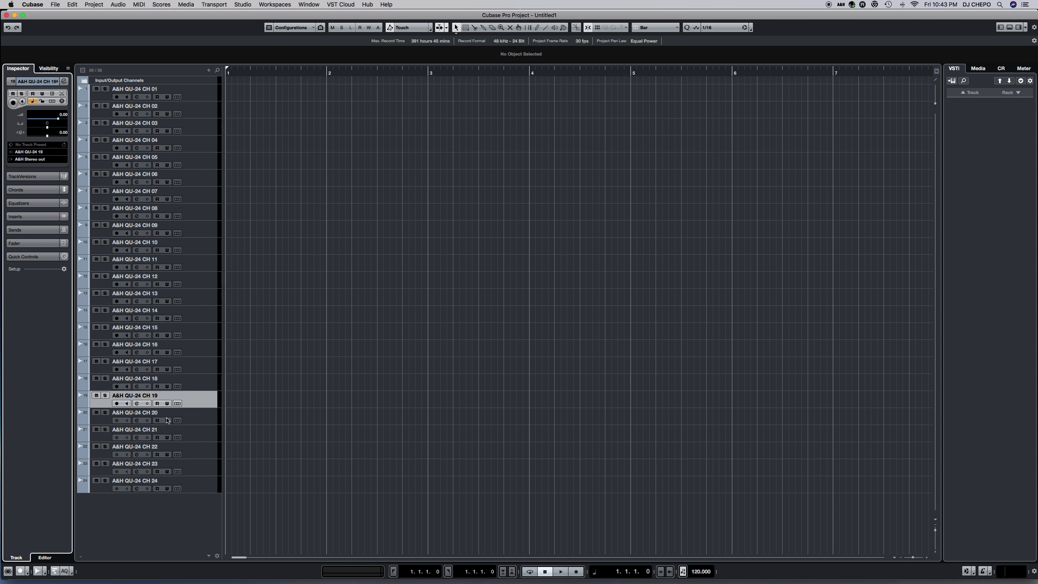
click(199, 415)
click(48, 153)
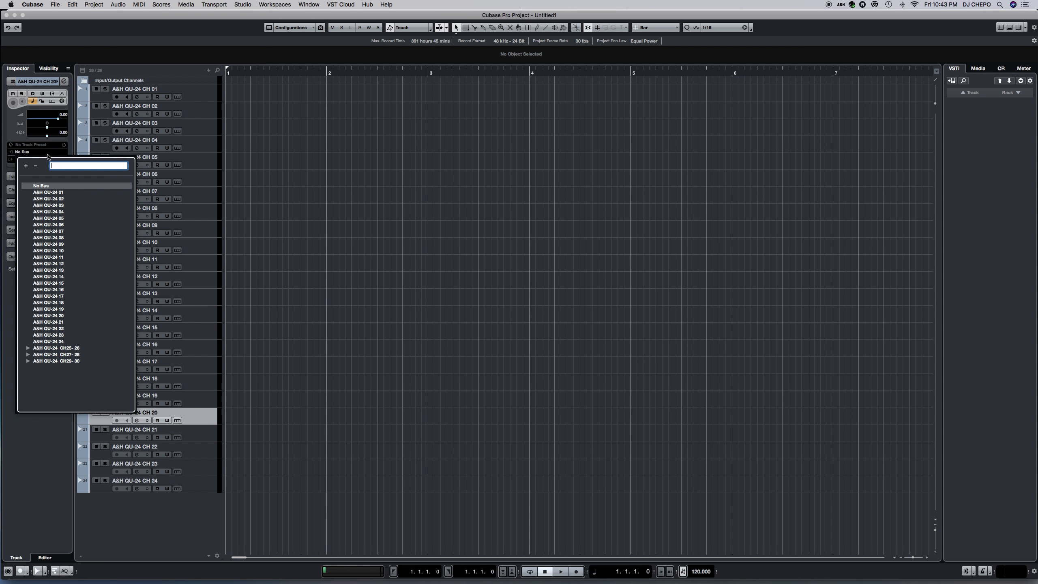
click(64, 315)
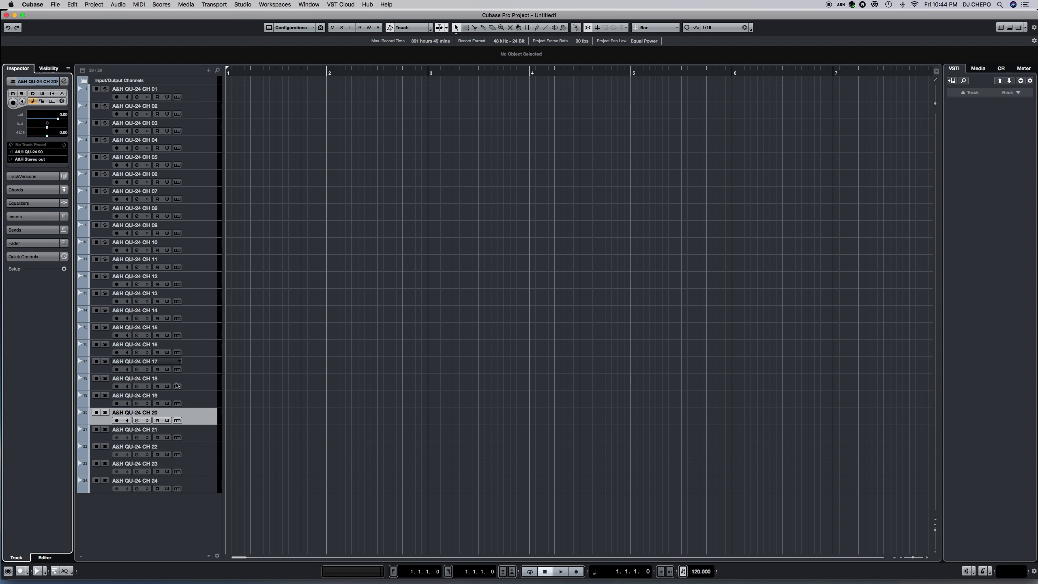
Reselect tracks between CH 14 and CH 20 one by one to check their input routing.
click(197, 403)
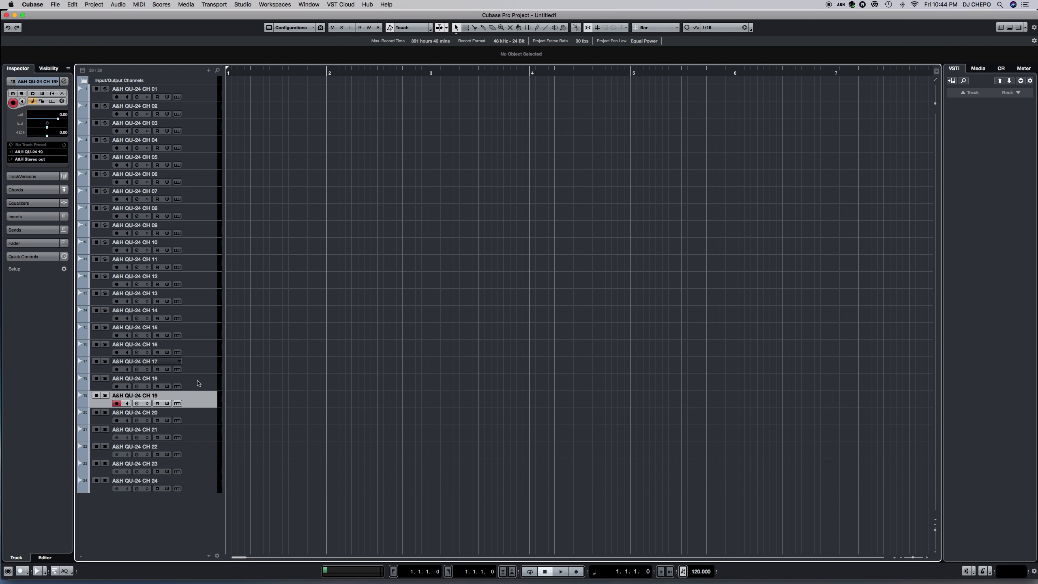
click(198, 383)
click(199, 364)
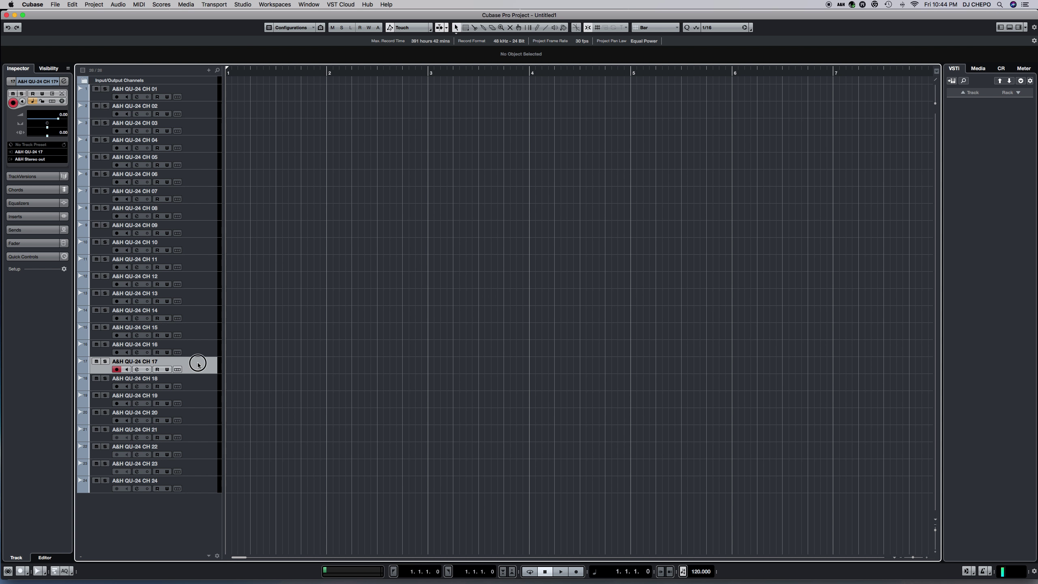
click(197, 346)
click(196, 330)
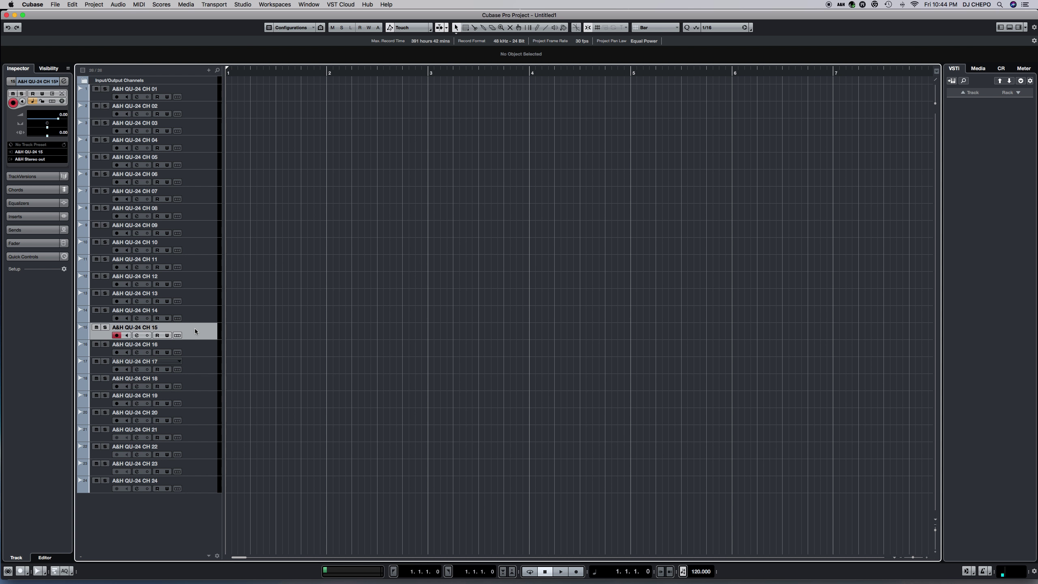
click(196, 313)
click(194, 335)
click(191, 405)
click(190, 423)
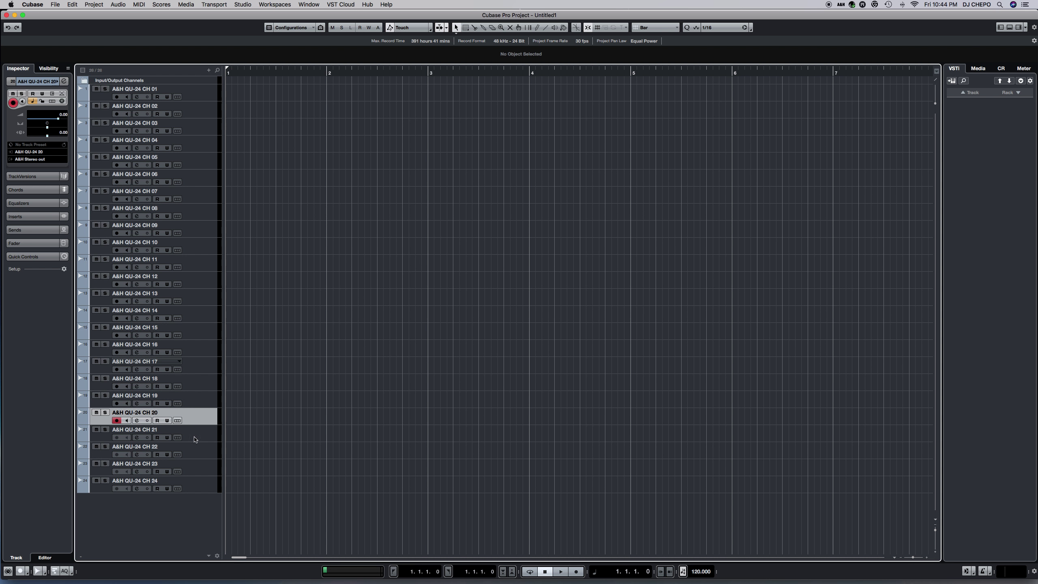
Set the input of track CH 21 to A&H QU-24 21 and of track CH 22 to A&H QU-24 22.
click(197, 431)
click(29, 152)
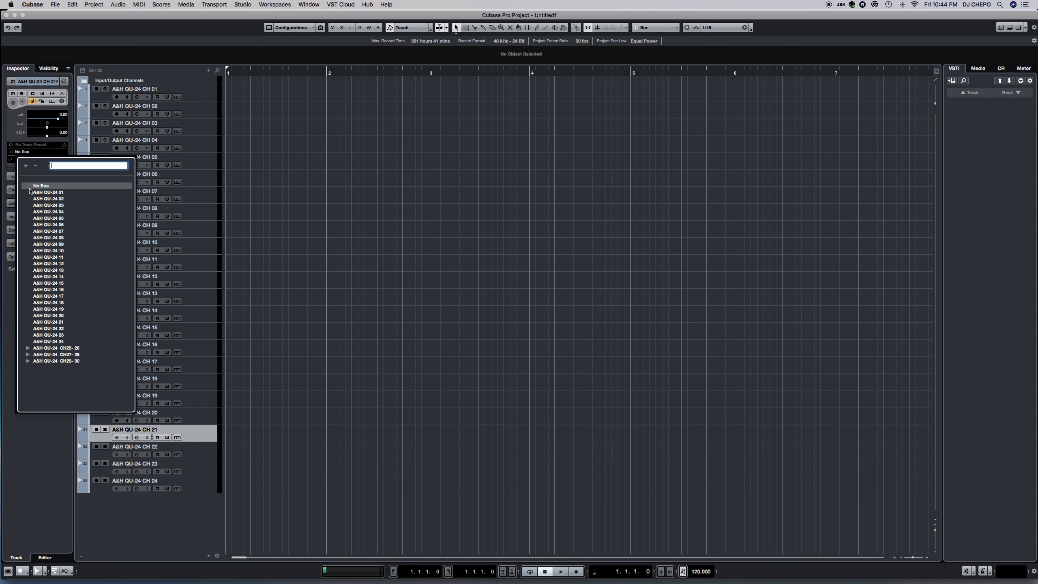
click(62, 322)
click(186, 456)
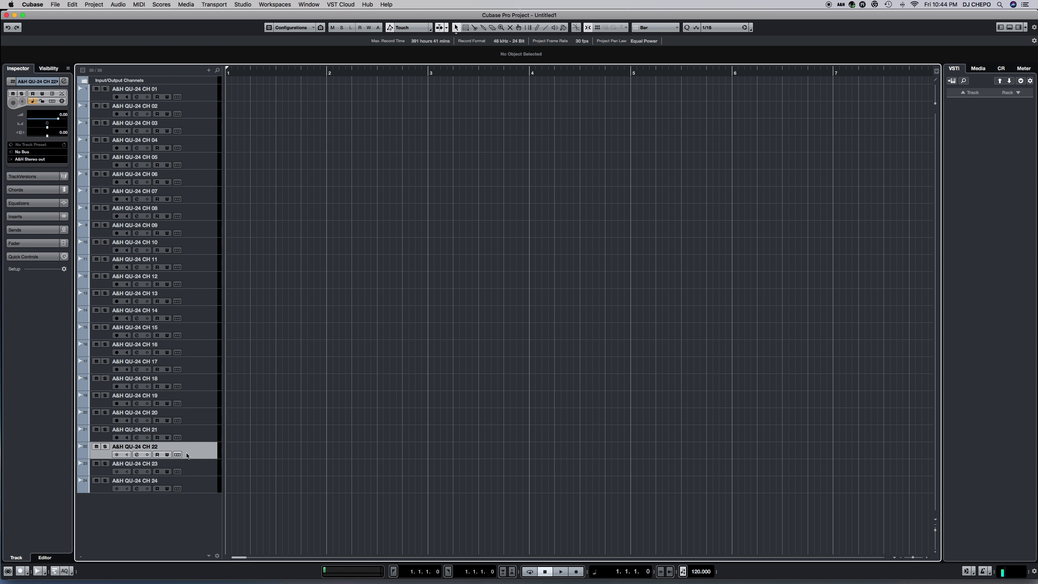
click(43, 153)
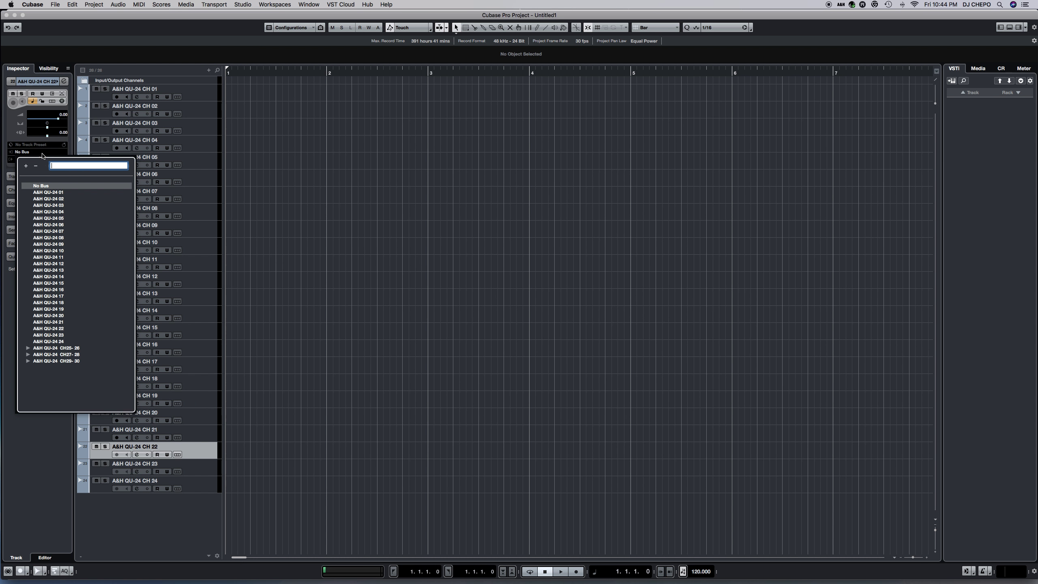
click(63, 332)
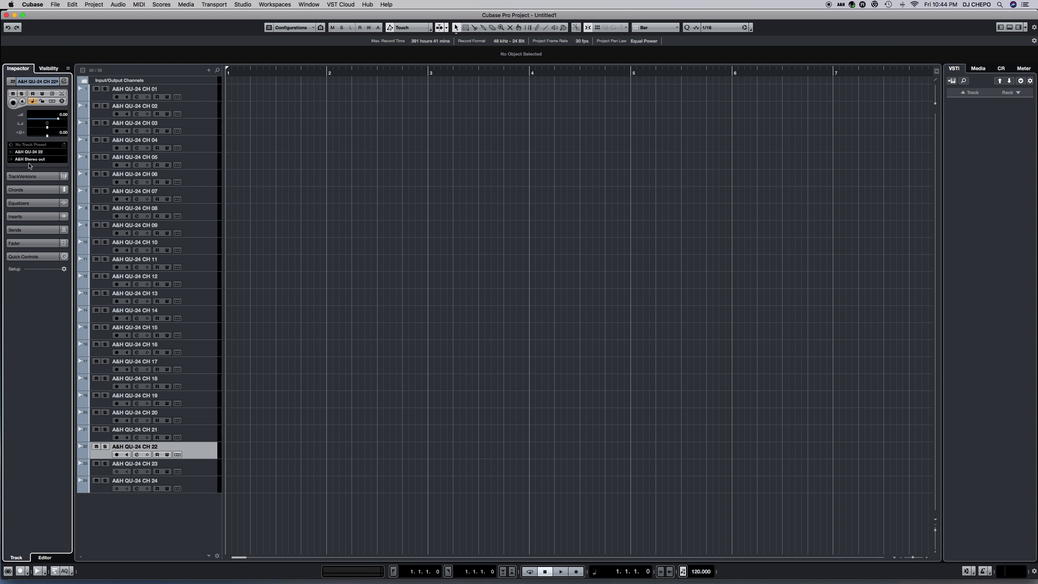
Set the input of track CH 23 to A&H QU-24 23 and of track CH 24 to A&H QU-24 24.
click(206, 469)
click(48, 153)
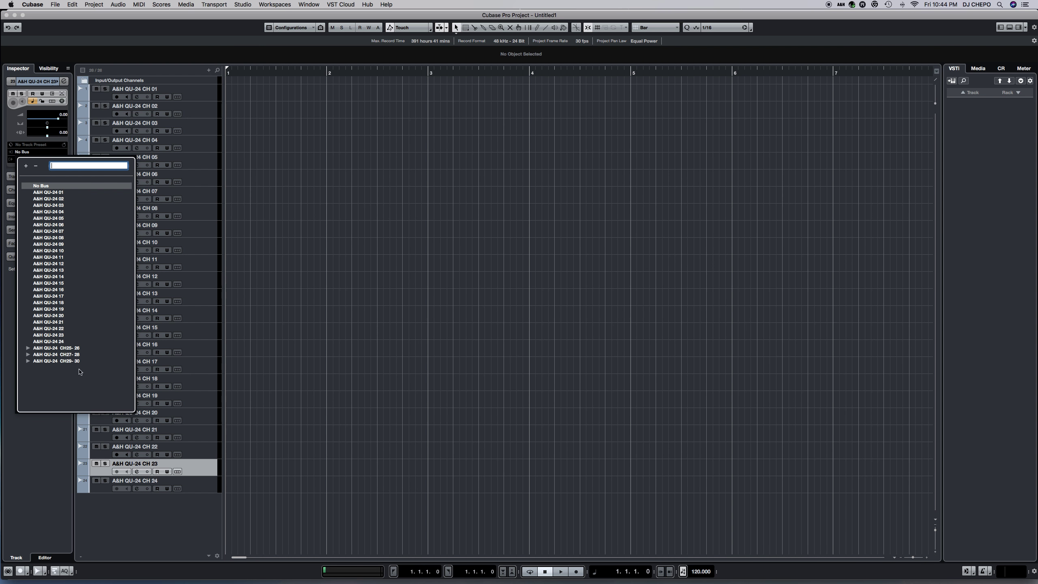
click(65, 335)
click(200, 487)
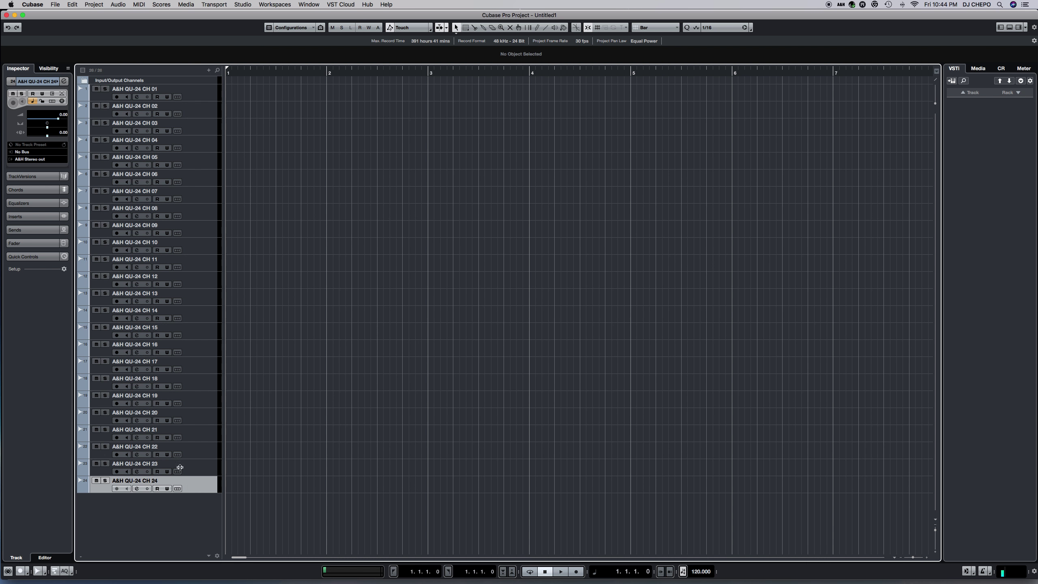
click(34, 153)
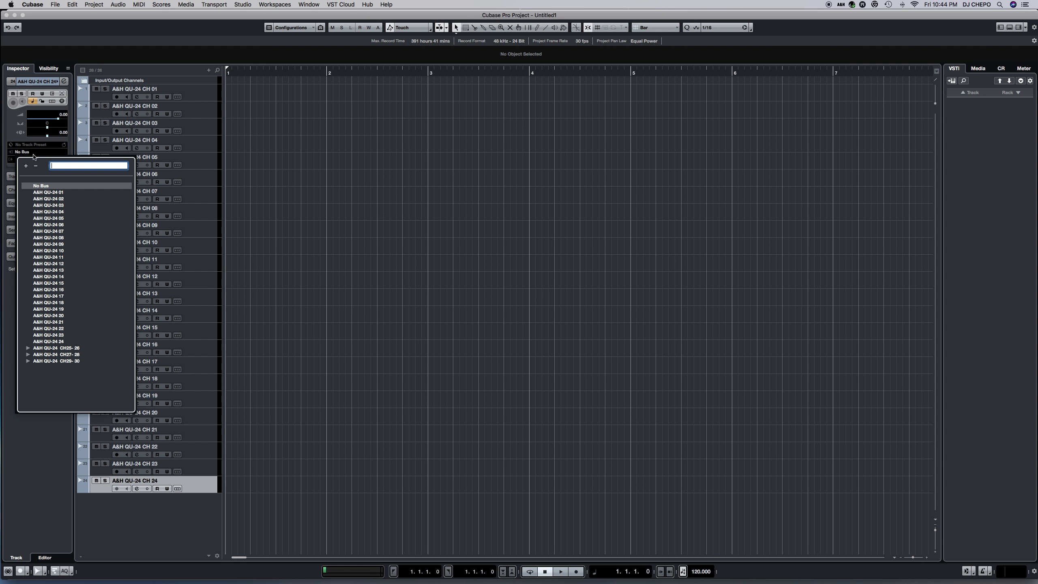
click(58, 341)
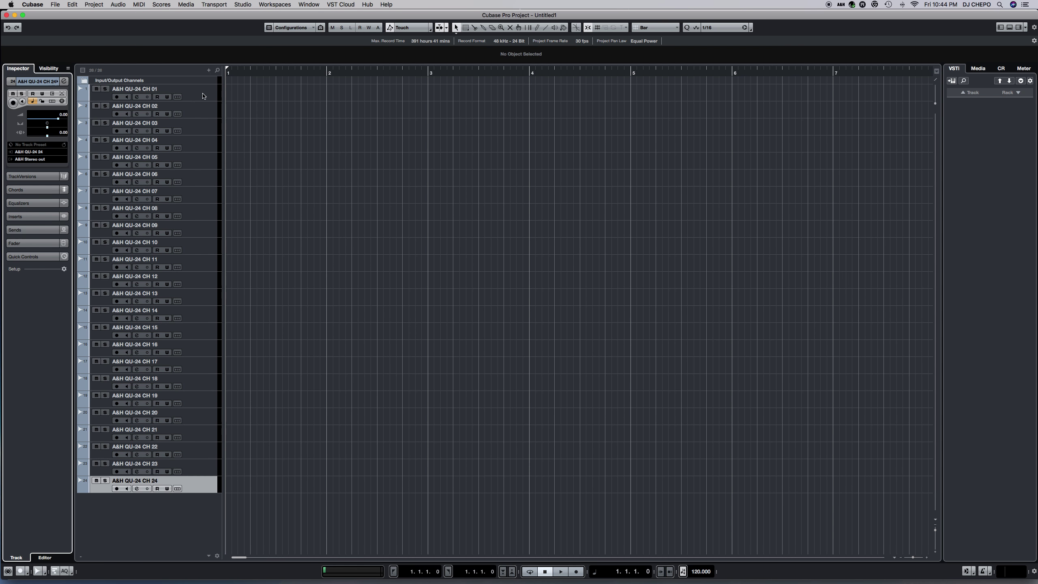
Select each track from CH 02 through CH 24 in turn to verify its assigned input bus.
click(200, 113)
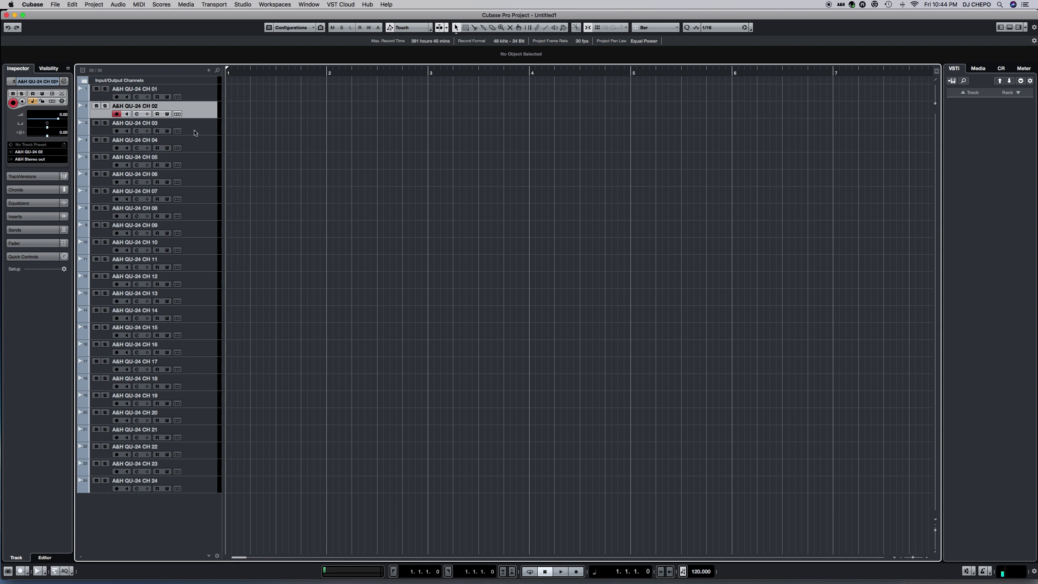
click(199, 127)
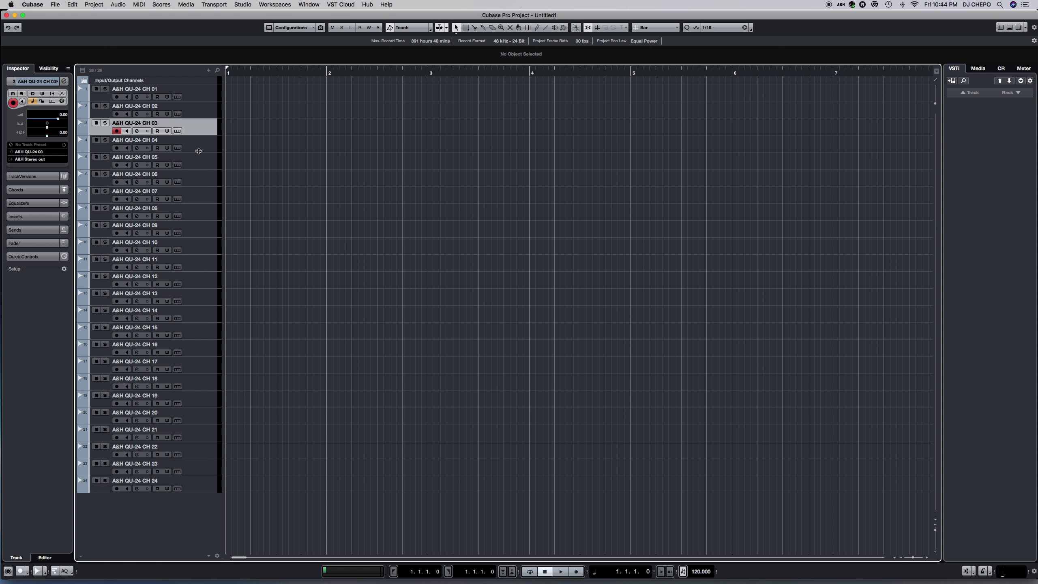
click(198, 151)
click(199, 163)
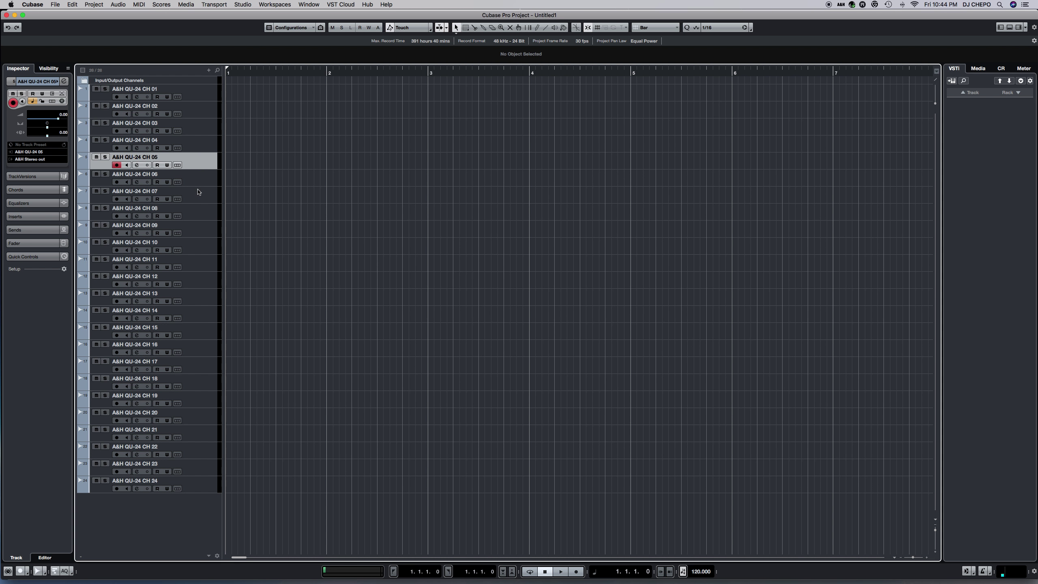
click(199, 180)
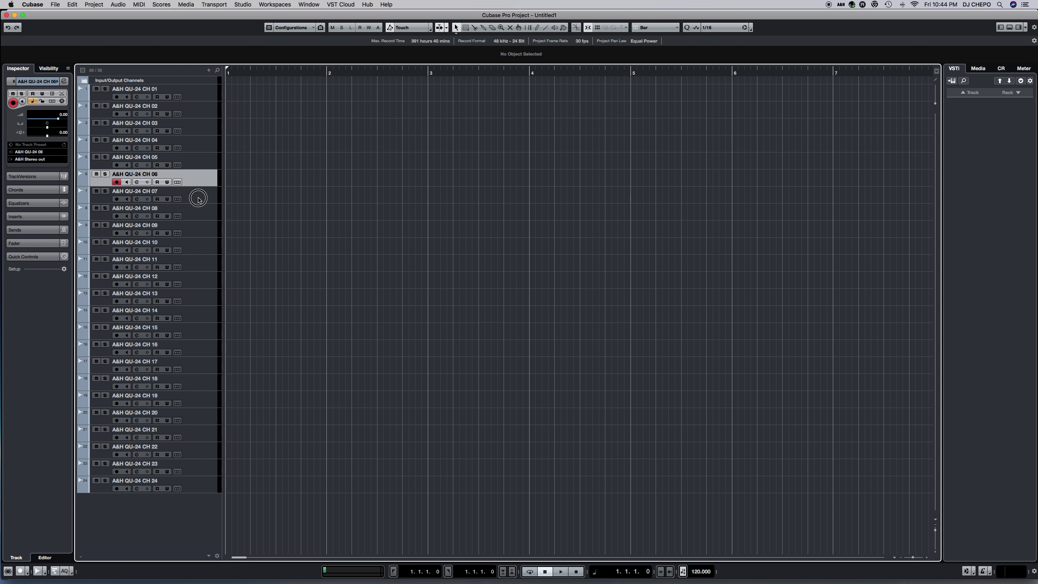
click(199, 202)
click(198, 216)
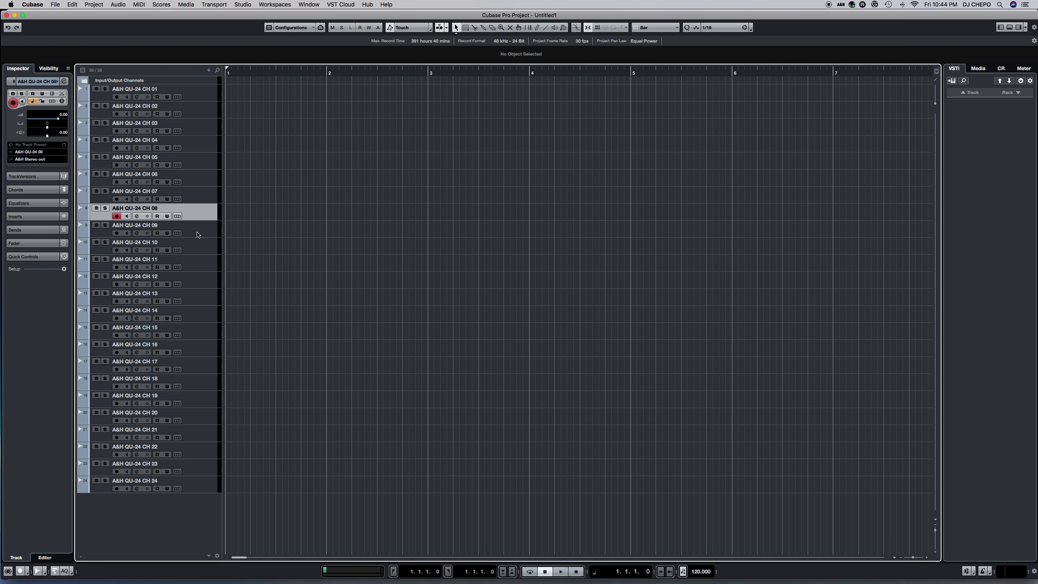
click(198, 234)
click(200, 252)
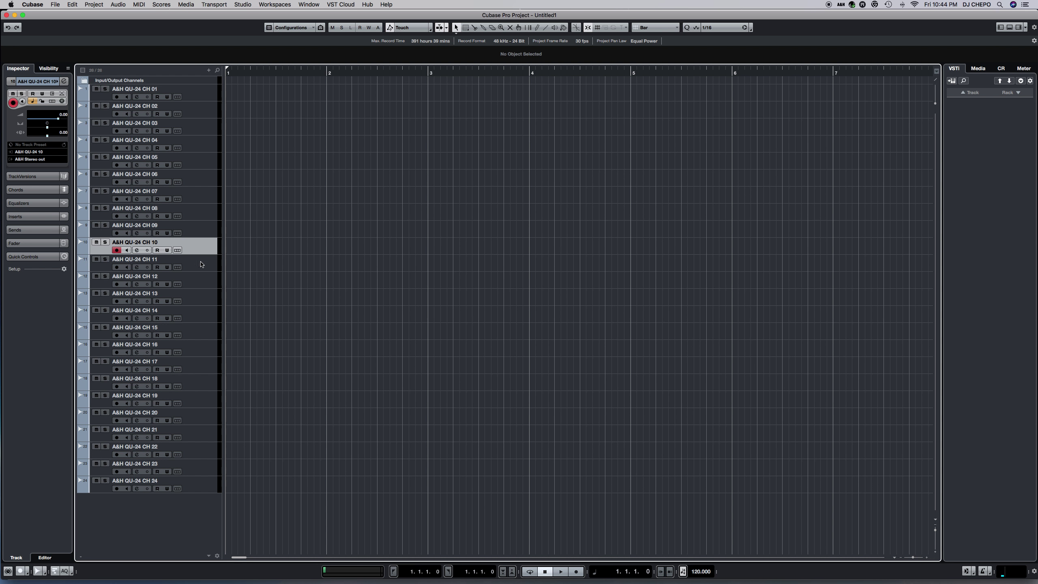
click(199, 266)
click(199, 283)
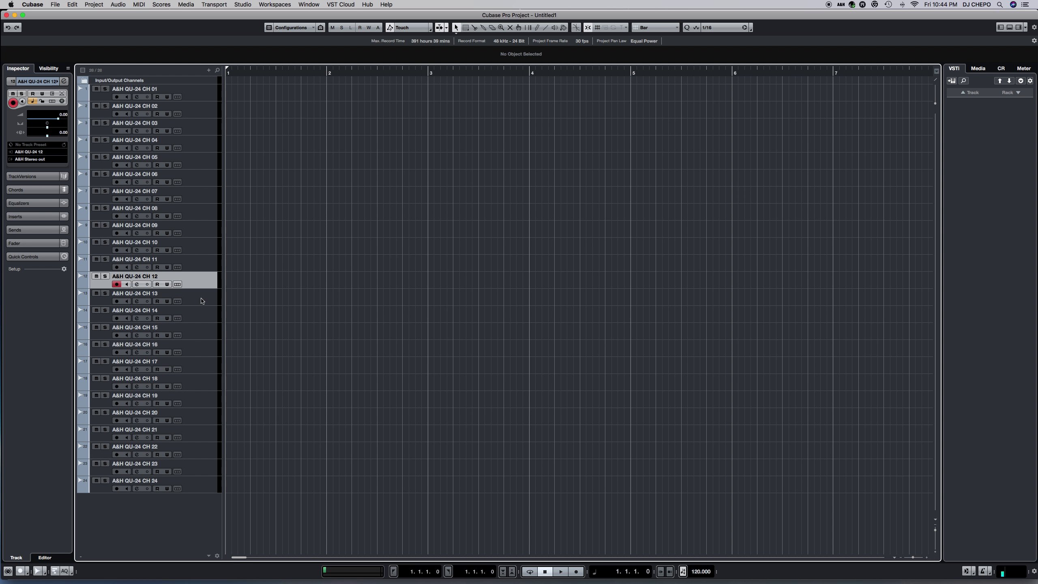
click(198, 302)
click(199, 320)
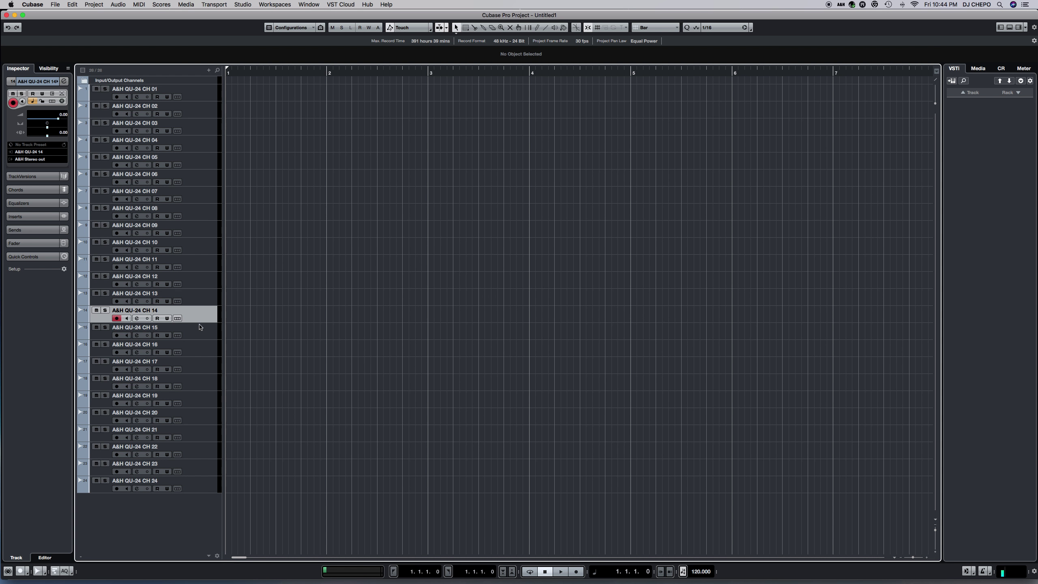
click(198, 332)
click(202, 351)
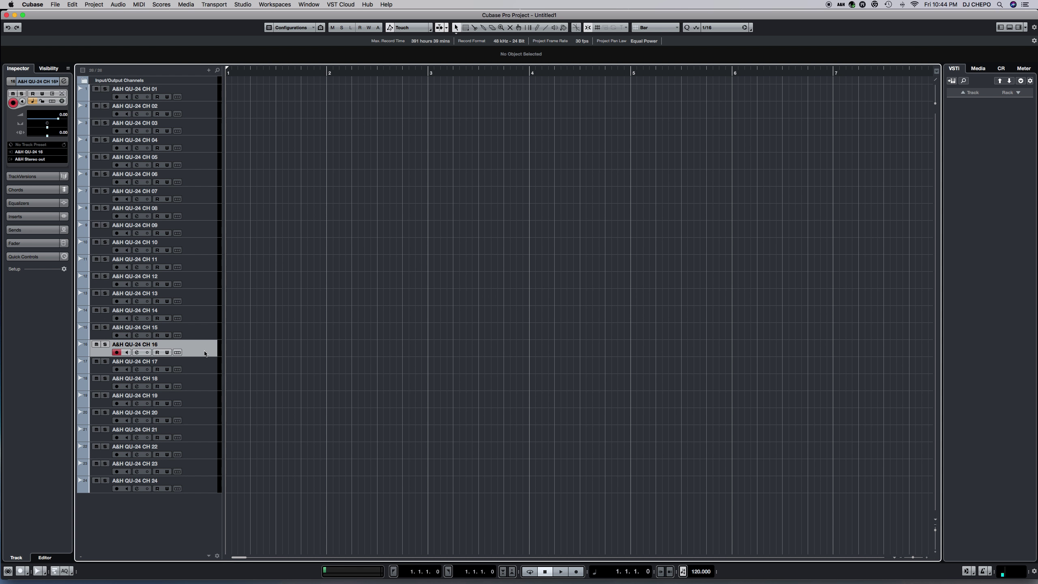
click(202, 365)
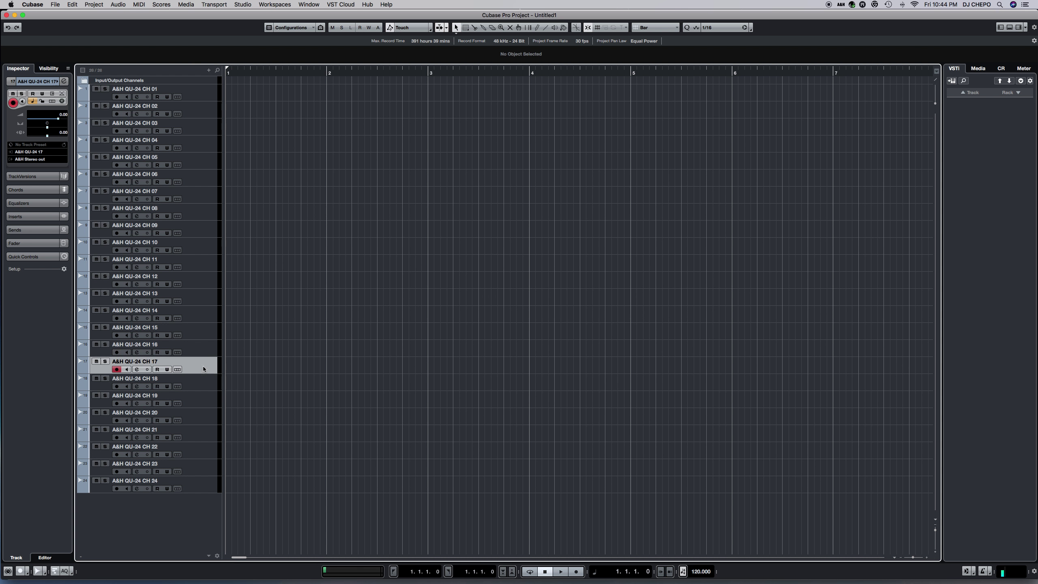
click(205, 388)
click(206, 404)
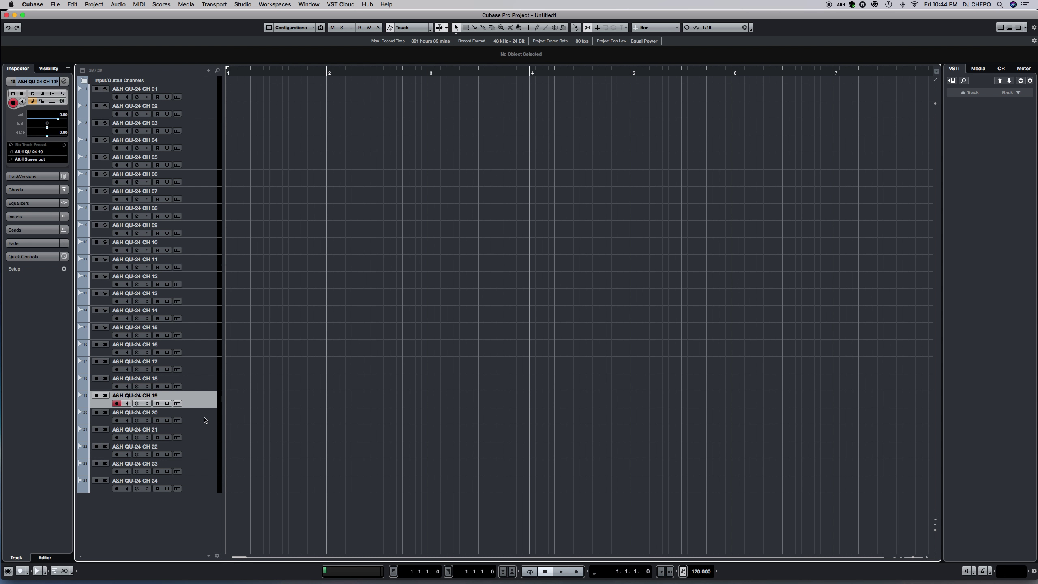
click(204, 417)
click(204, 438)
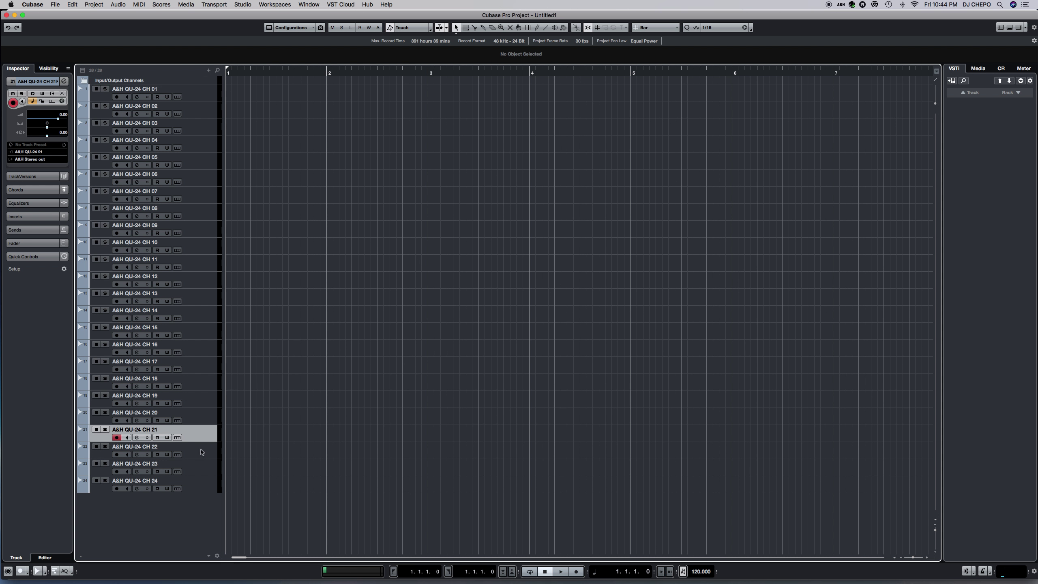
click(207, 454)
click(207, 474)
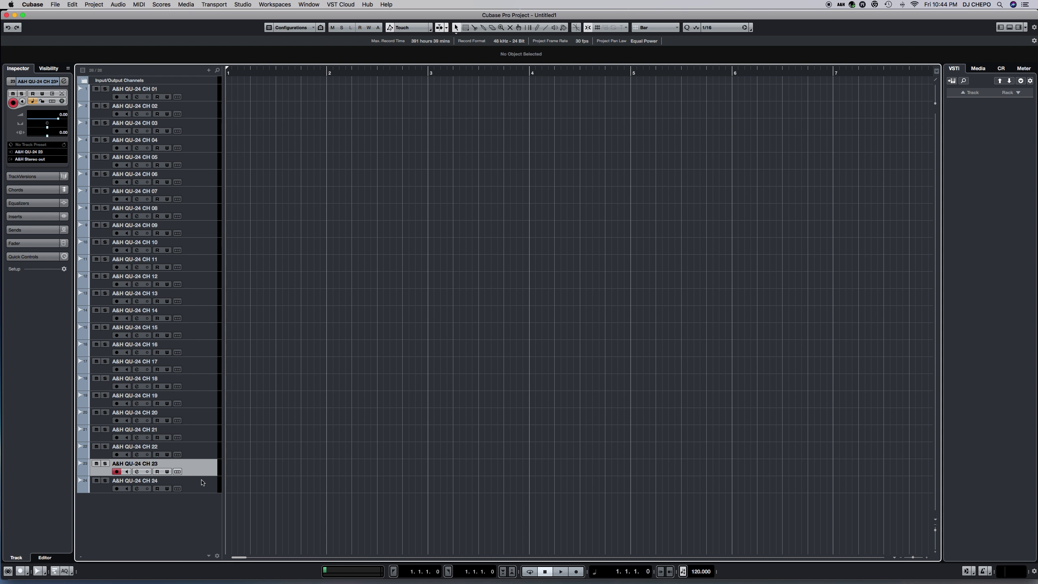
click(206, 482)
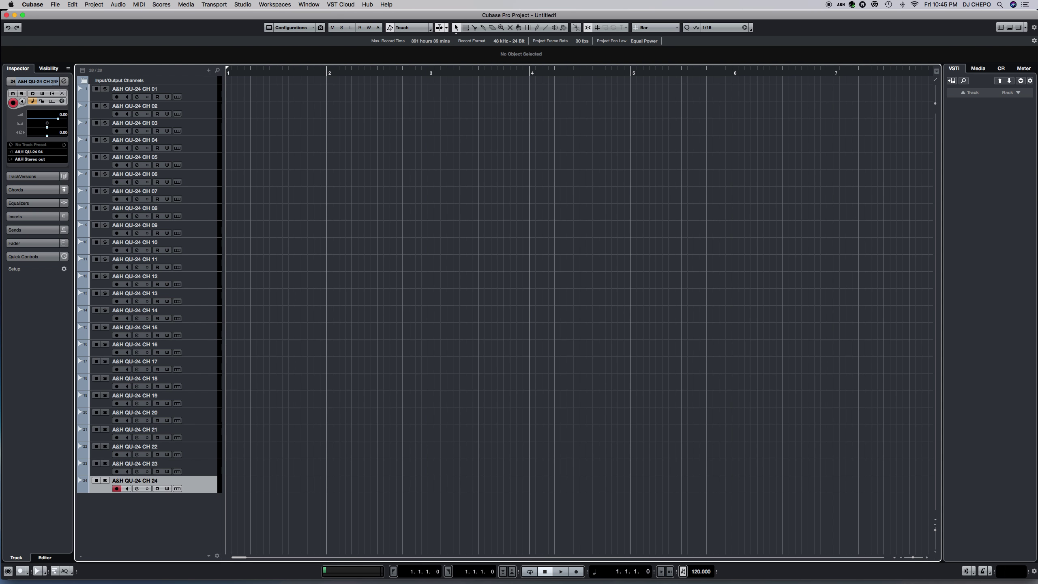
Open the MixConsole, move its window over the project, and look through the A&H QU-24 input channels and the audio track channels.
key(F3)
drag(635, 61, 233, 172)
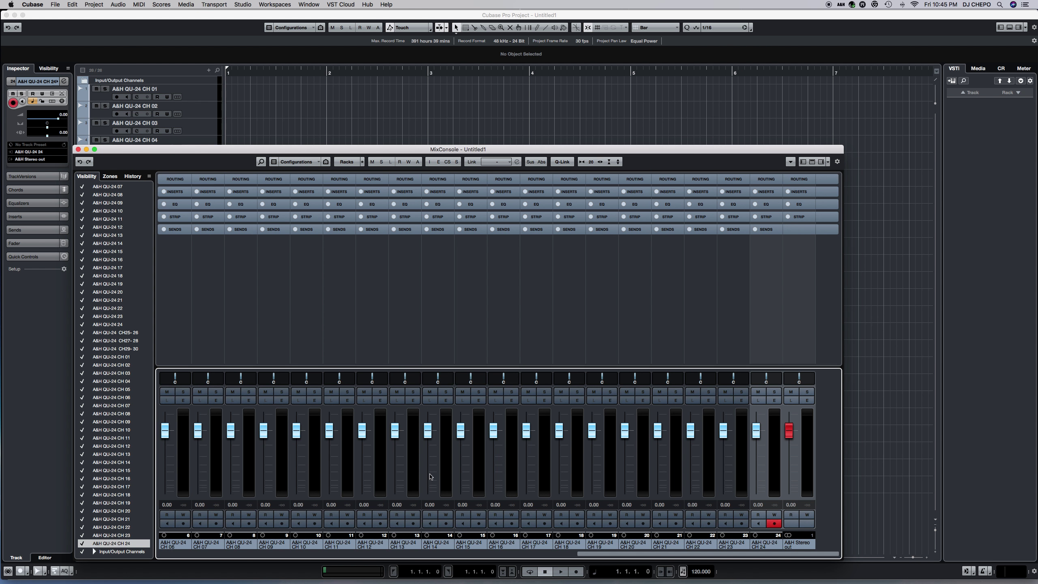
scroll(424, 478, left, 10)
scroll(424, 479, left, 10)
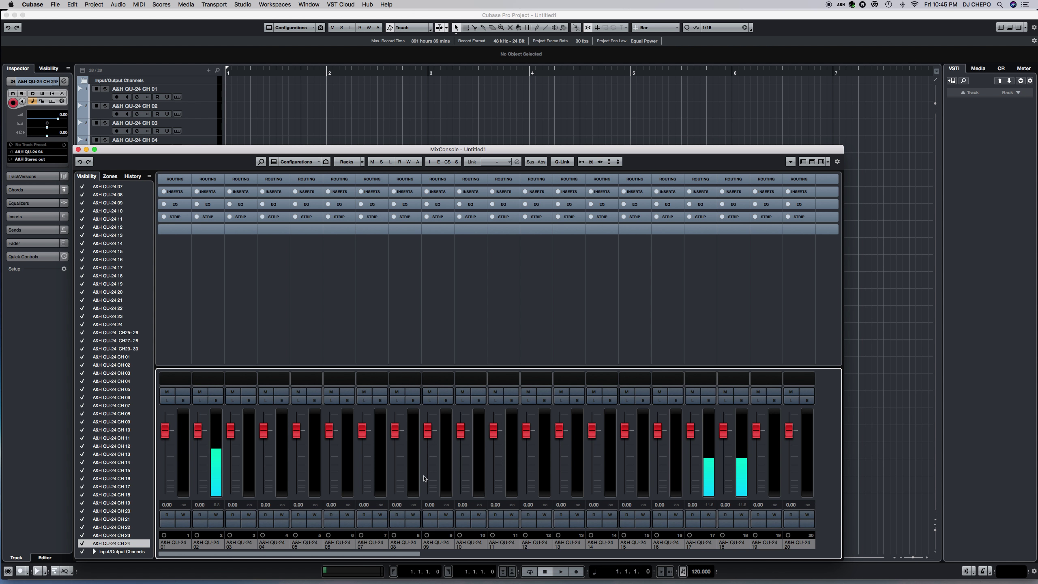
scroll(424, 479, right, 3)
scroll(424, 479, right, 6)
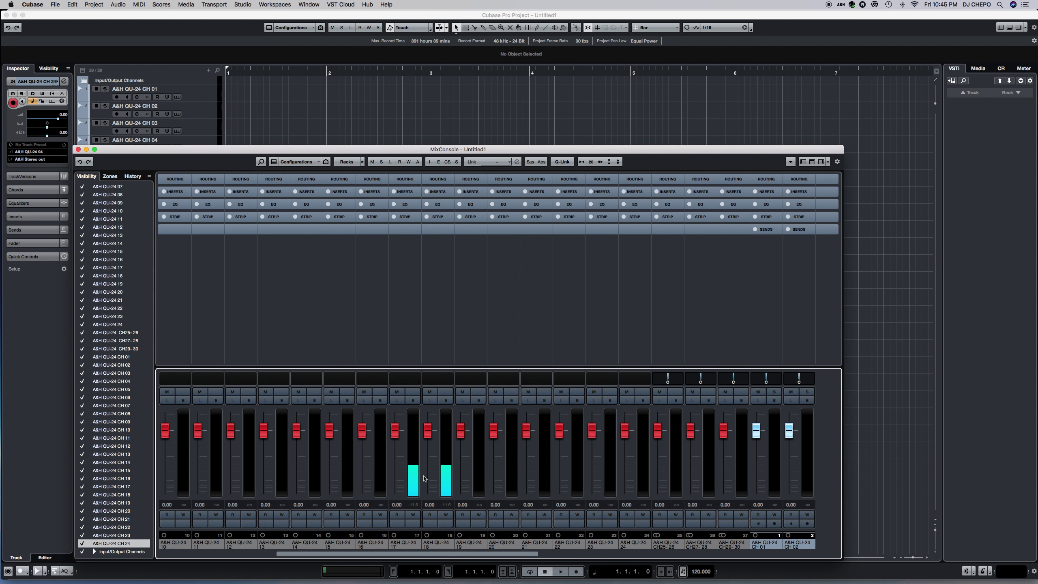
scroll(424, 478, right, 5)
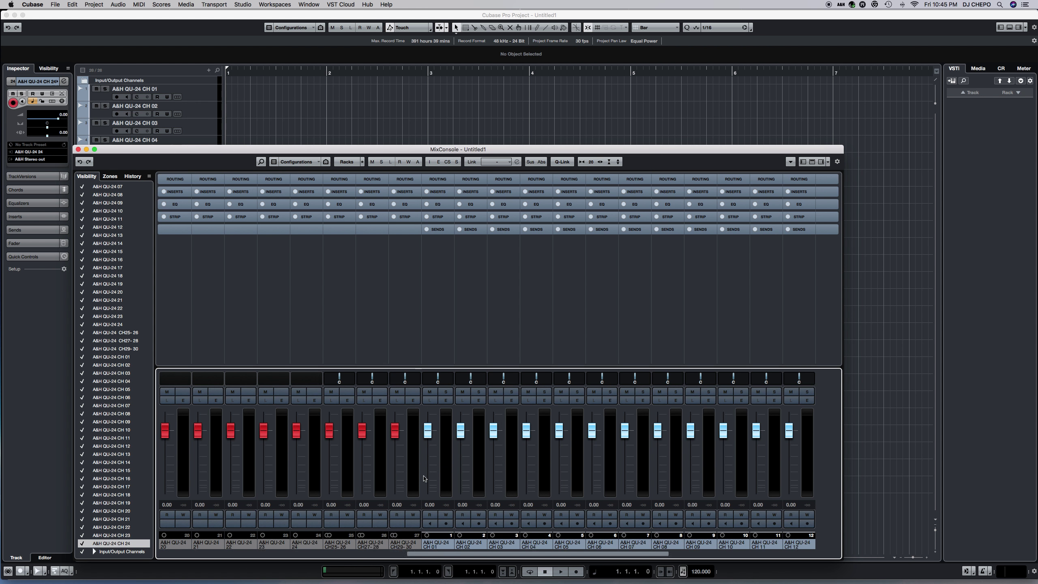
scroll(424, 479, left, 1)
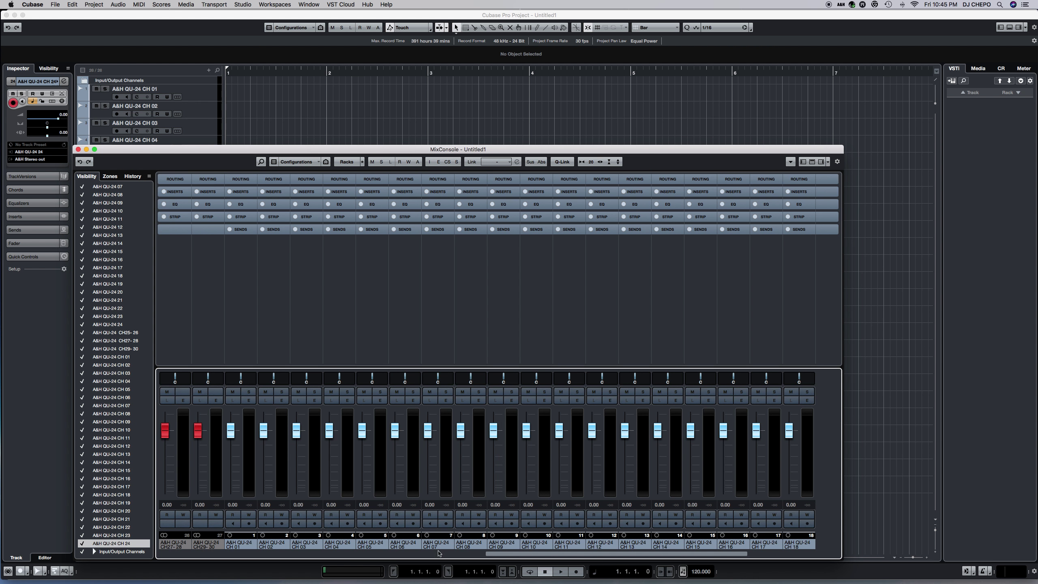
Look through the MixConsole from the input channels to CH 24 and the stereo output, and close the MixConsole.
scroll(393, 552, right, 7)
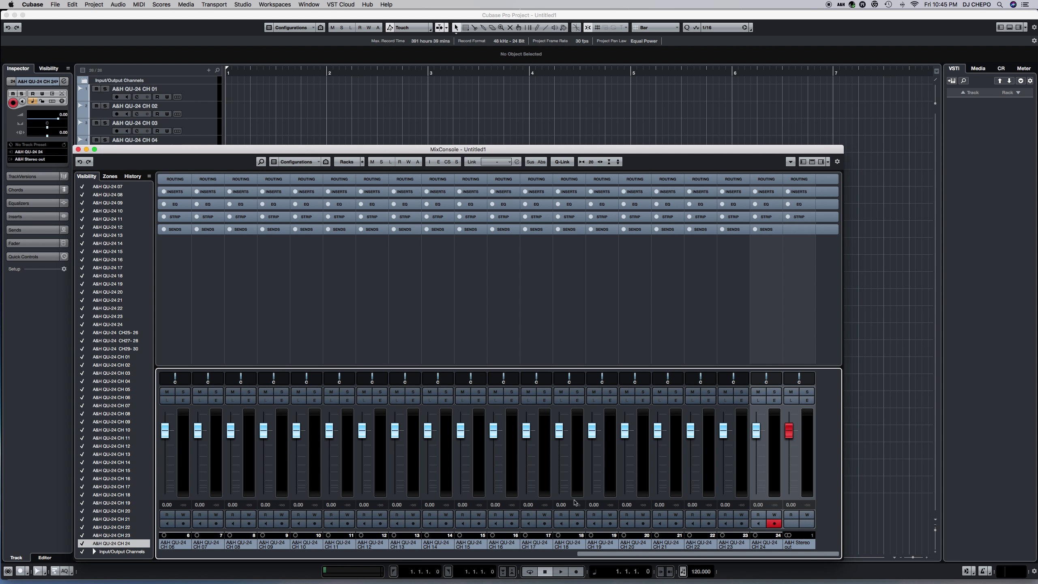
scroll(574, 502, left, 14)
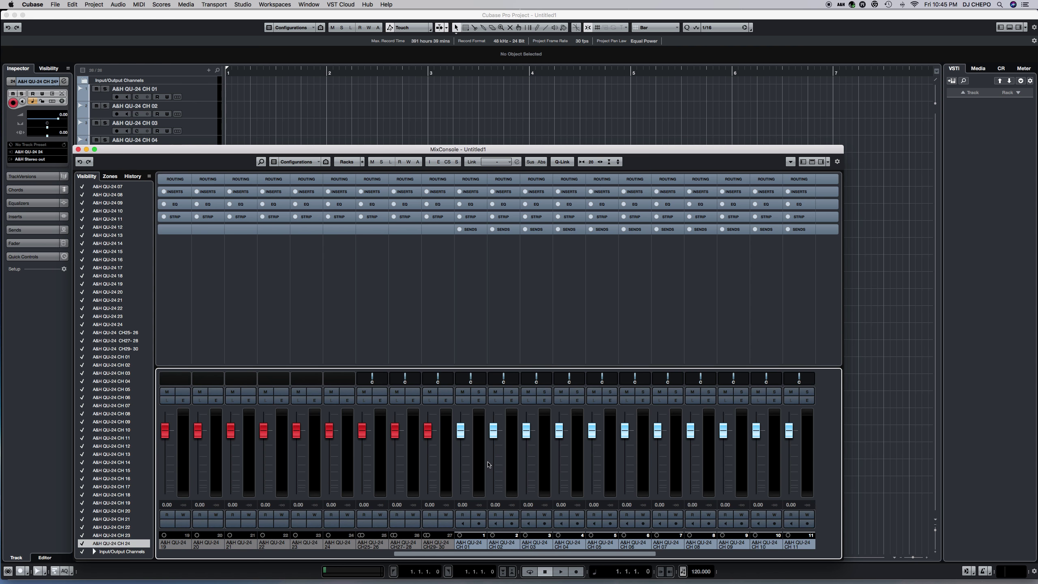
mouse_move(462, 431)
mouse_down()
mouse_move(466, 493)
mouse_move(465, 434)
mouse_up()
key(F3)
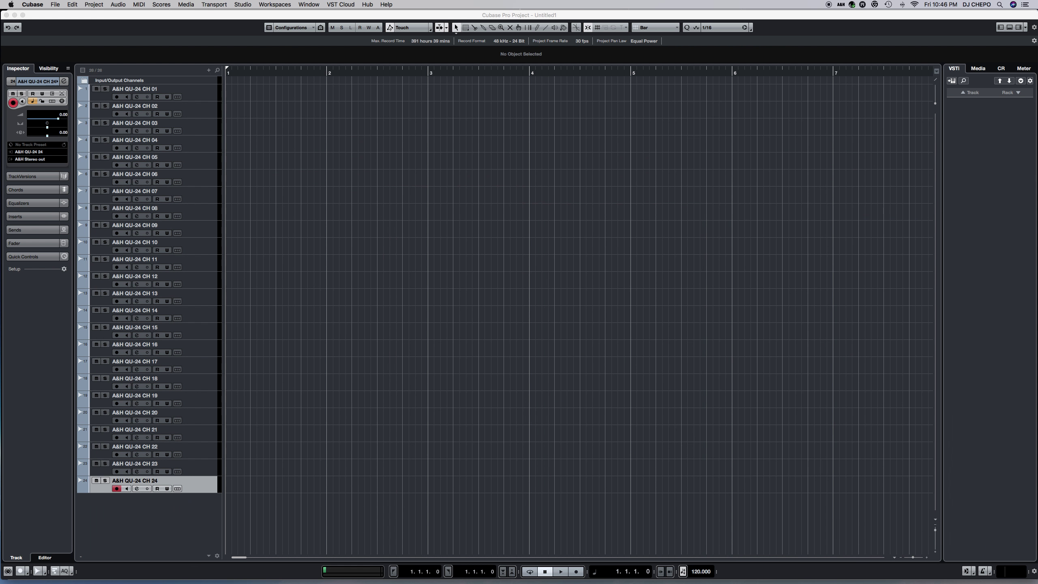
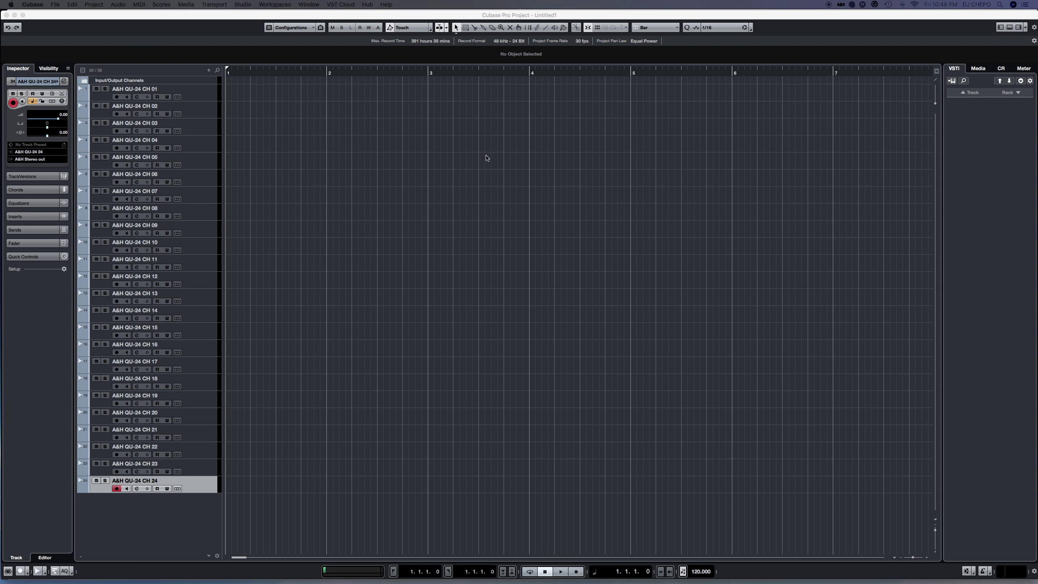
Move the track selection back and forth between the lowest tracks, CH 21 to CH 24, to test the selection control.
key(Up)
key(Down)
key(Up)
key(Up)
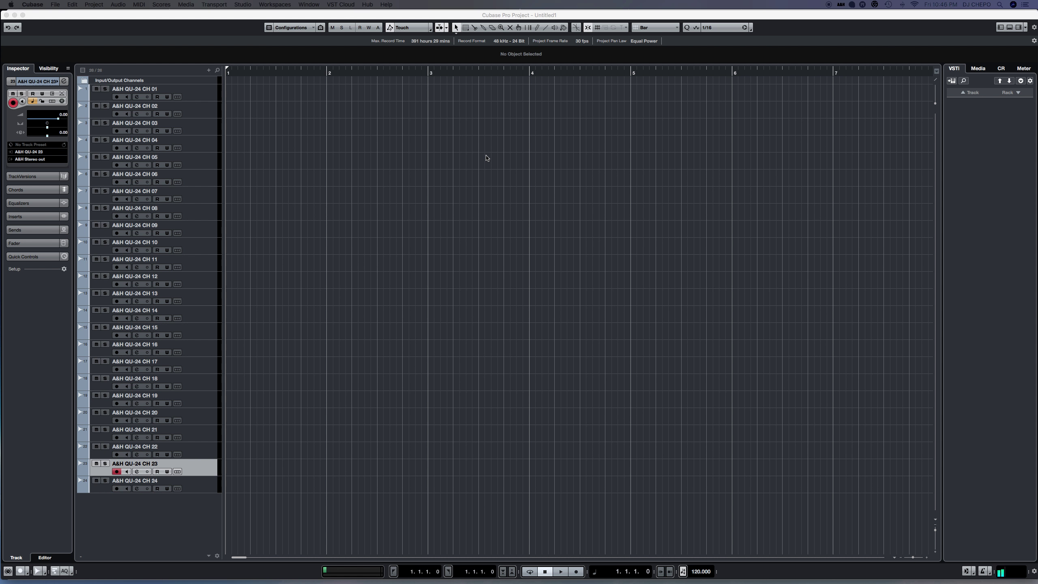
key(Down)
key(Down)
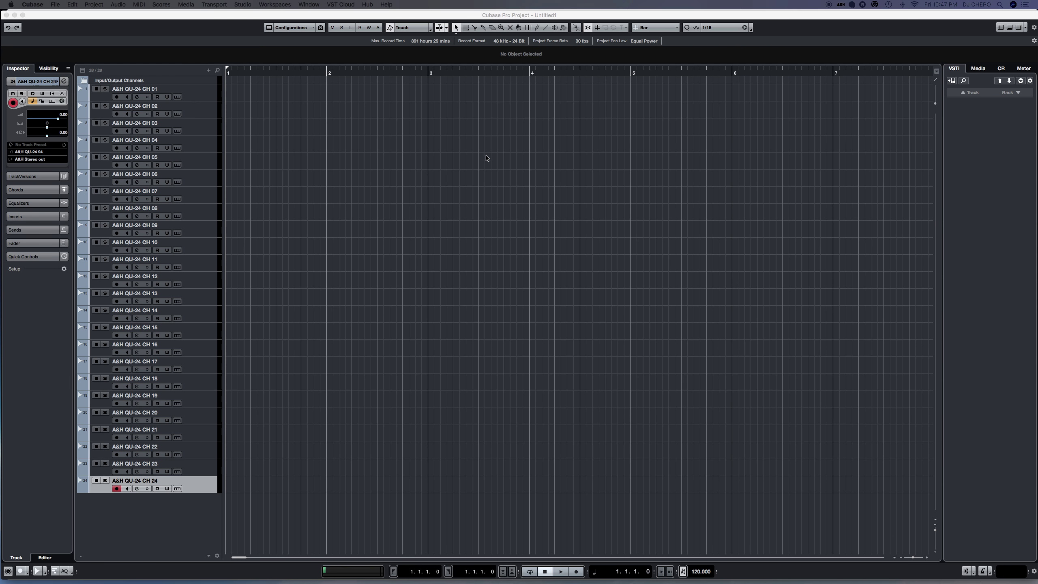
key(Up)
key(Up)
key(Up)
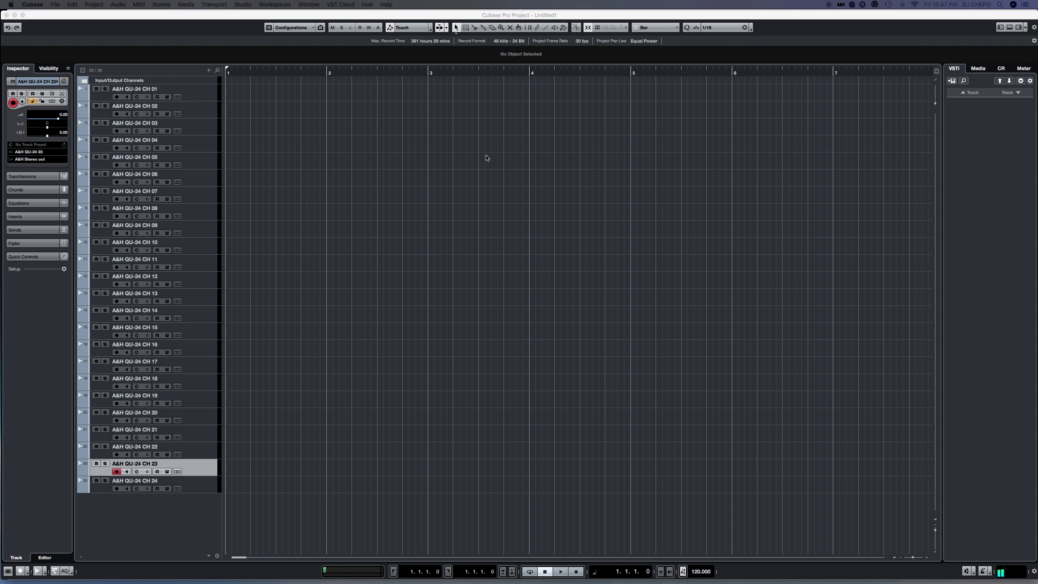
key(Up)
key(Down)
key(Down)
key(Down)
key(Down)
key(Up)
key(Up)
key(Up)
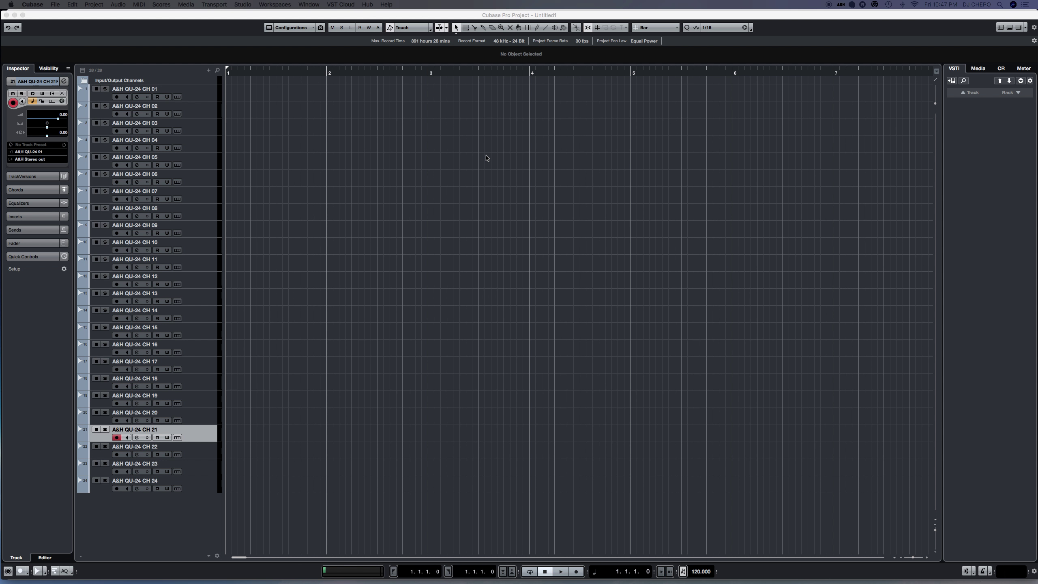
key(Down)
key(Down)
key(Down)
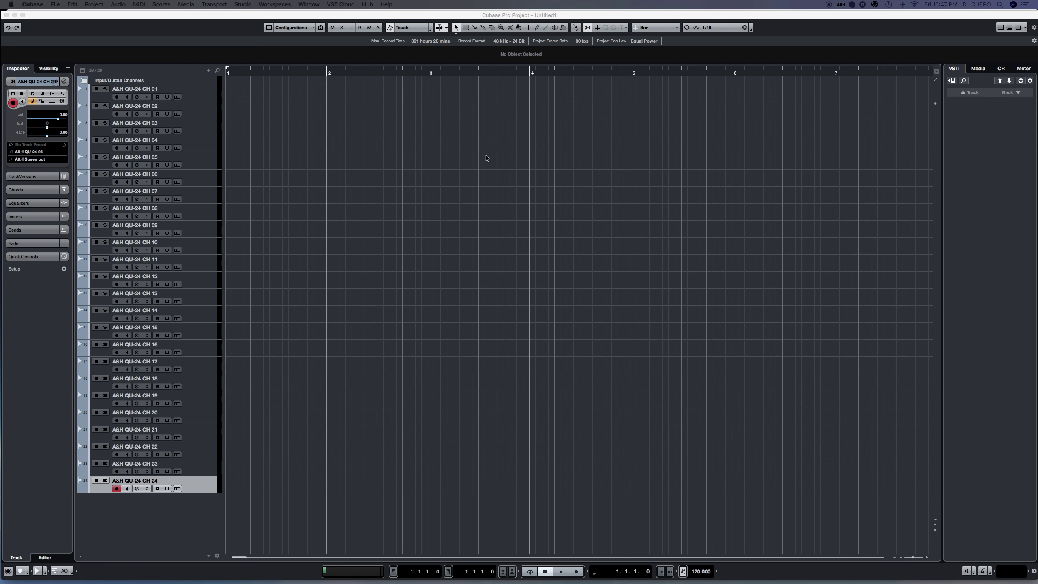
key(Up)
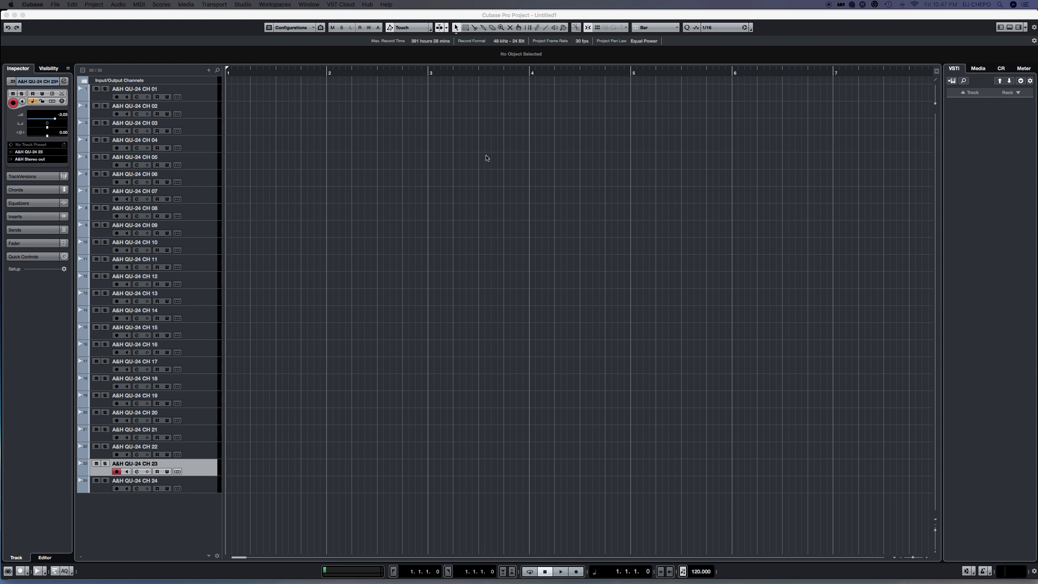
key(Down)
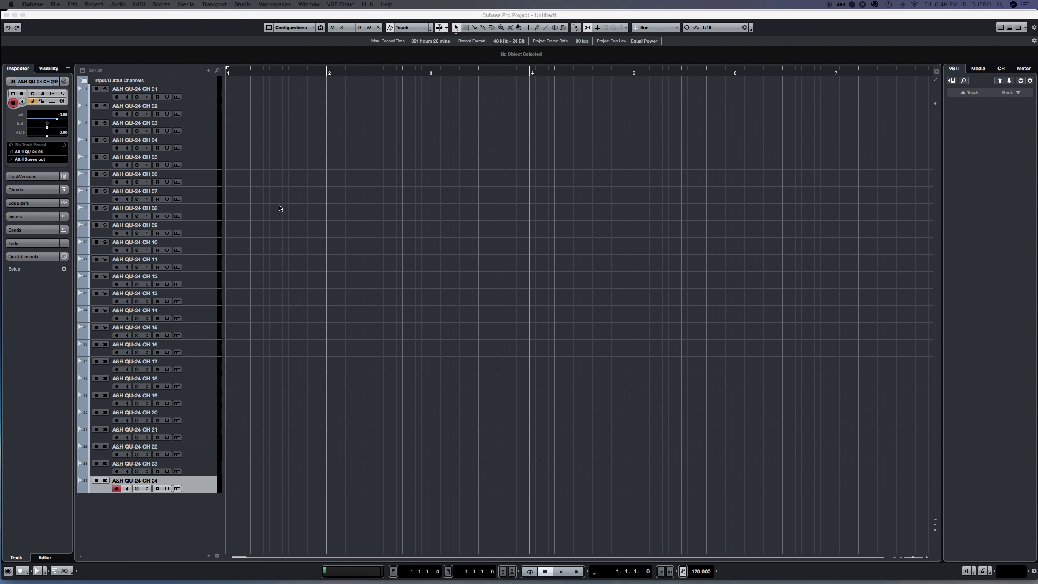
Quit Cubase Pro and switch to Logic Pro X.
click(178, 19)
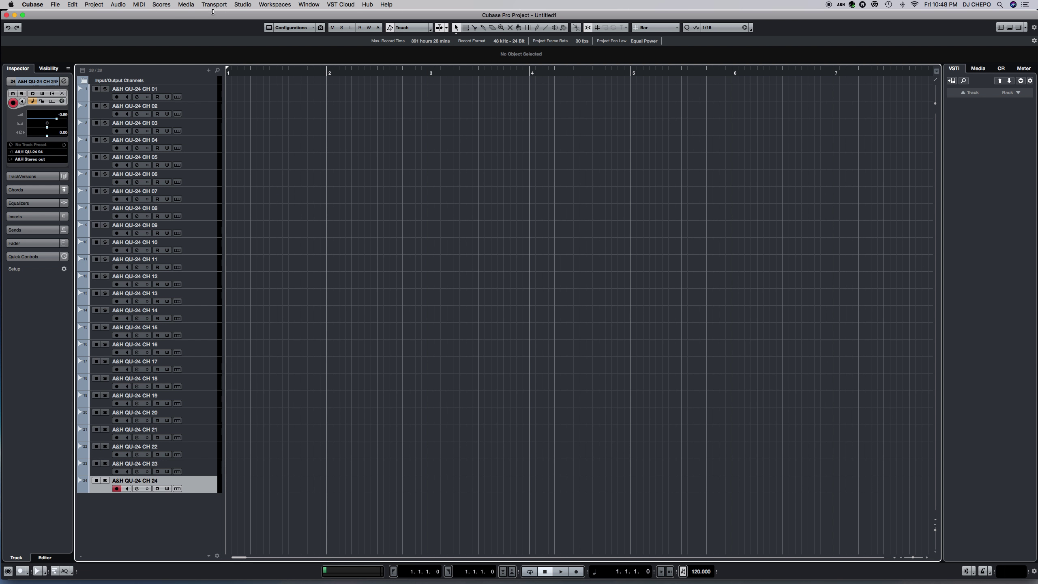
click(38, 5)
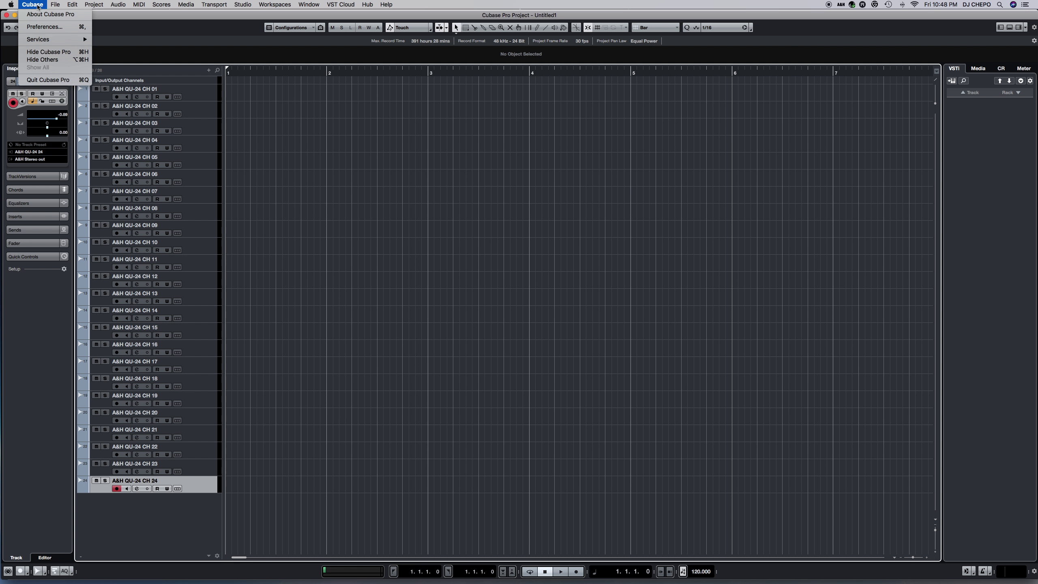
click(50, 81)
click(499, 192)
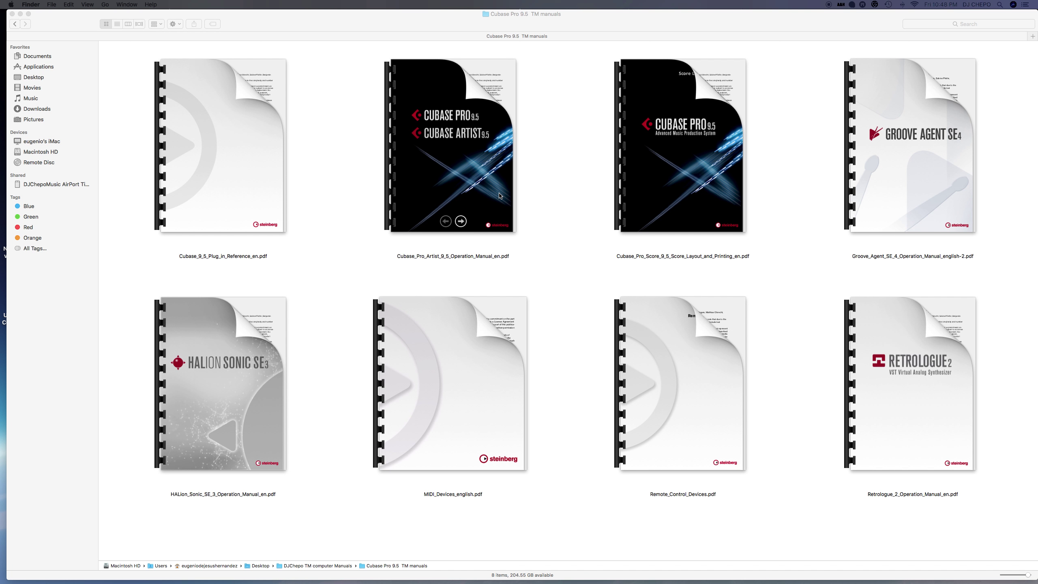
mouse_move(501, 581)
mouse_move(450, 582)
mouse_move(391, 581)
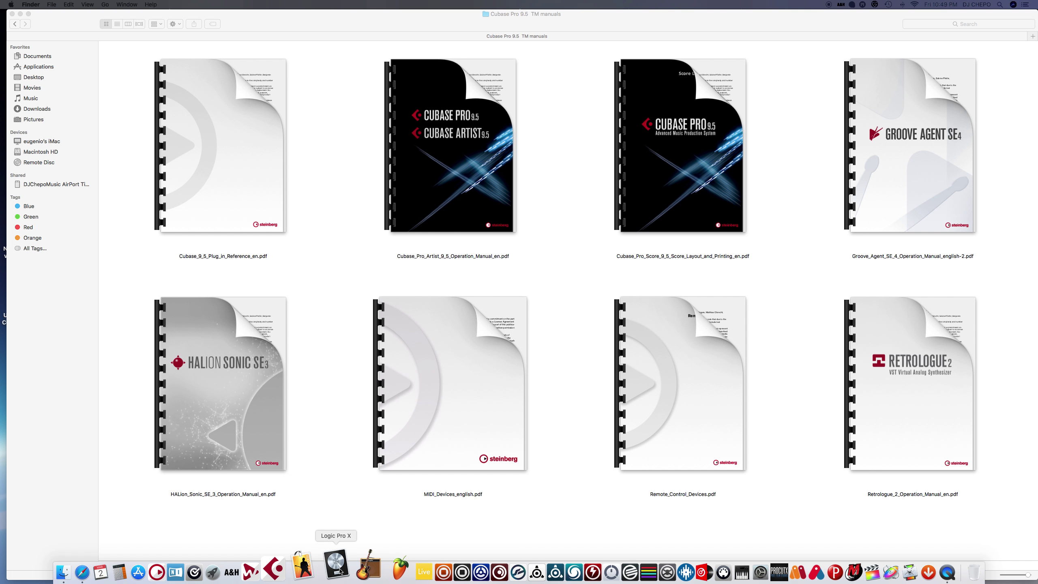
click(336, 566)
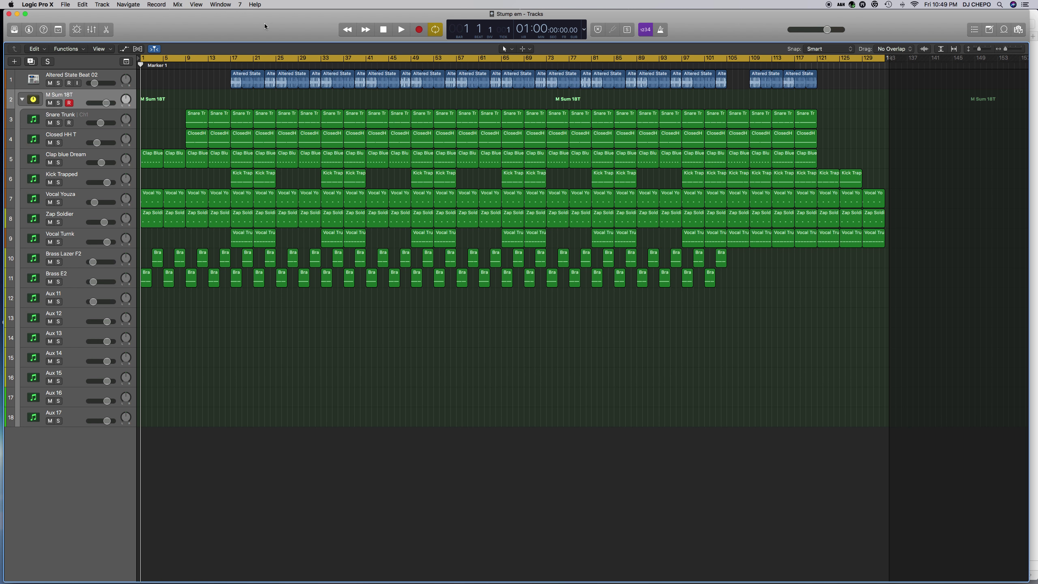
Open the Control Surface Setup and select each of the four Mackie Control devices to view its settings.
click(45, 5)
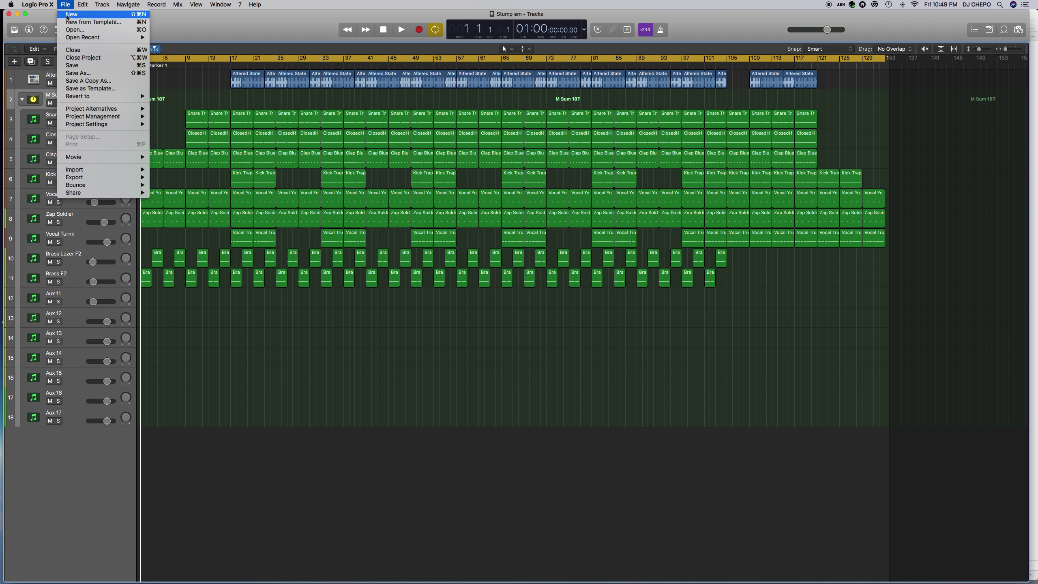
mouse_move(52, 44)
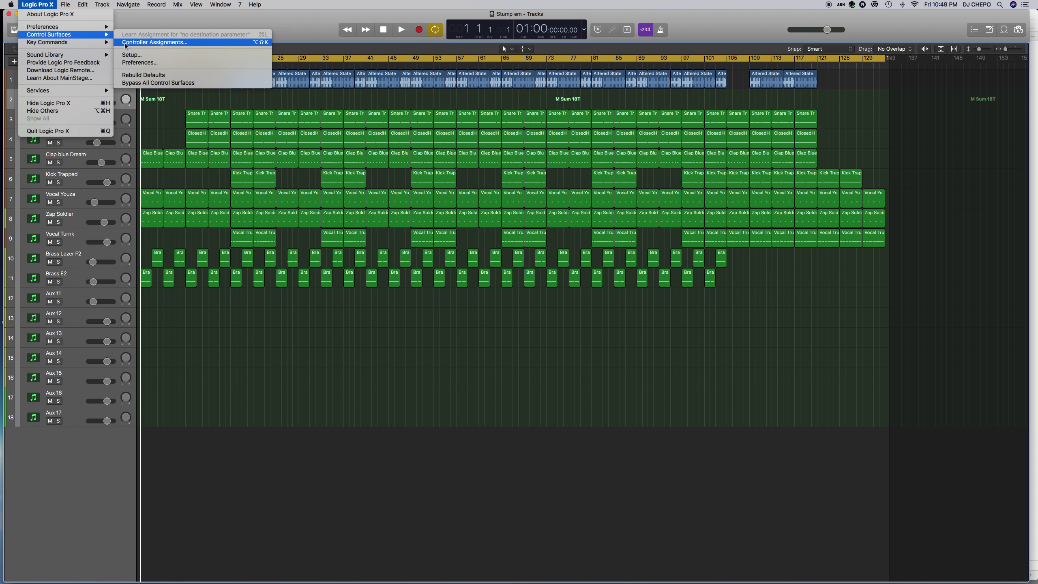
click(127, 54)
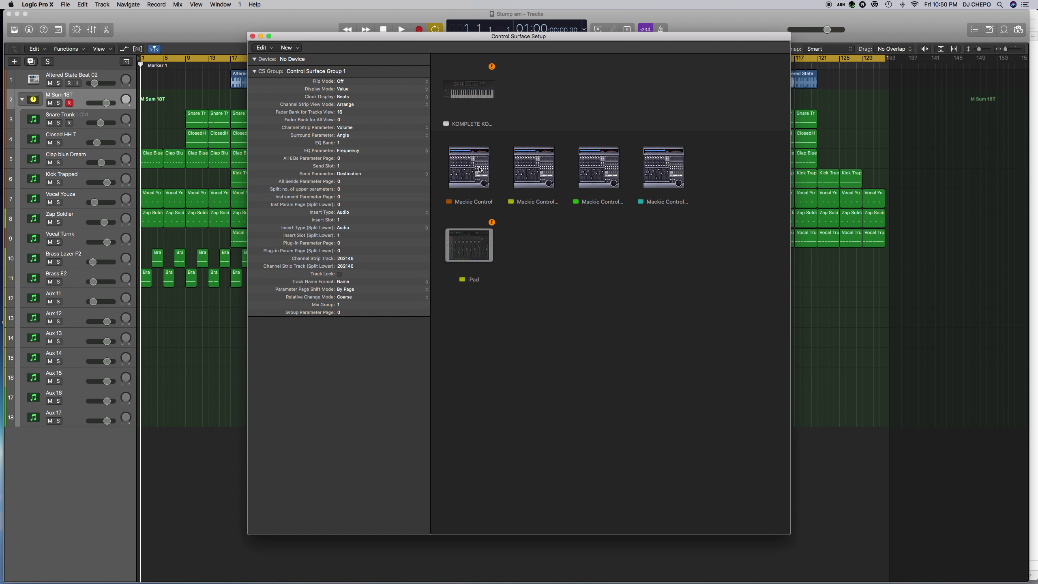
click(479, 169)
click(529, 169)
click(612, 175)
click(691, 180)
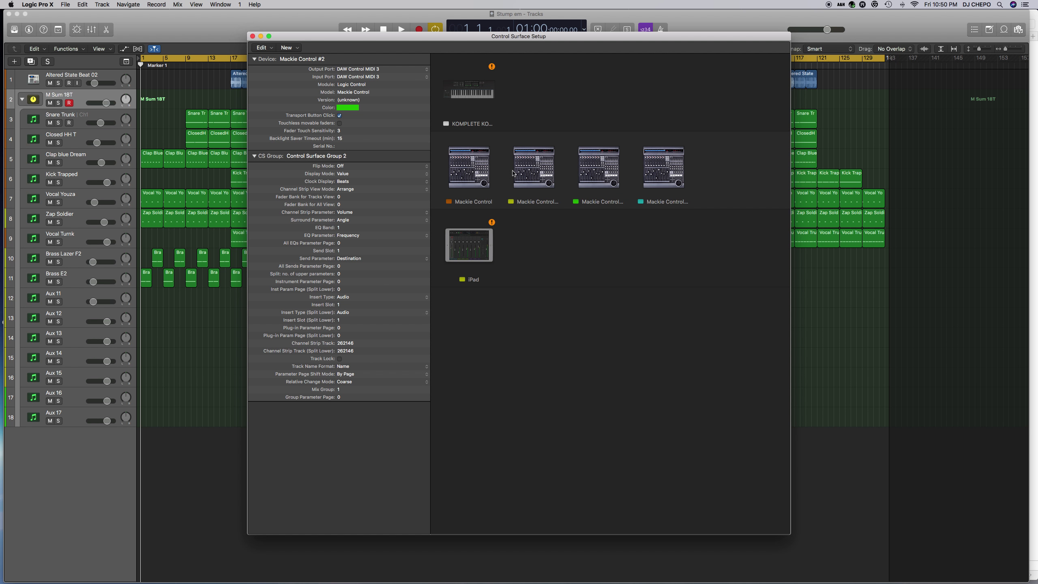
click(474, 174)
Find Mackie Control by Mackie Designs in the control surface install list, select it, and close the list.
click(289, 48)
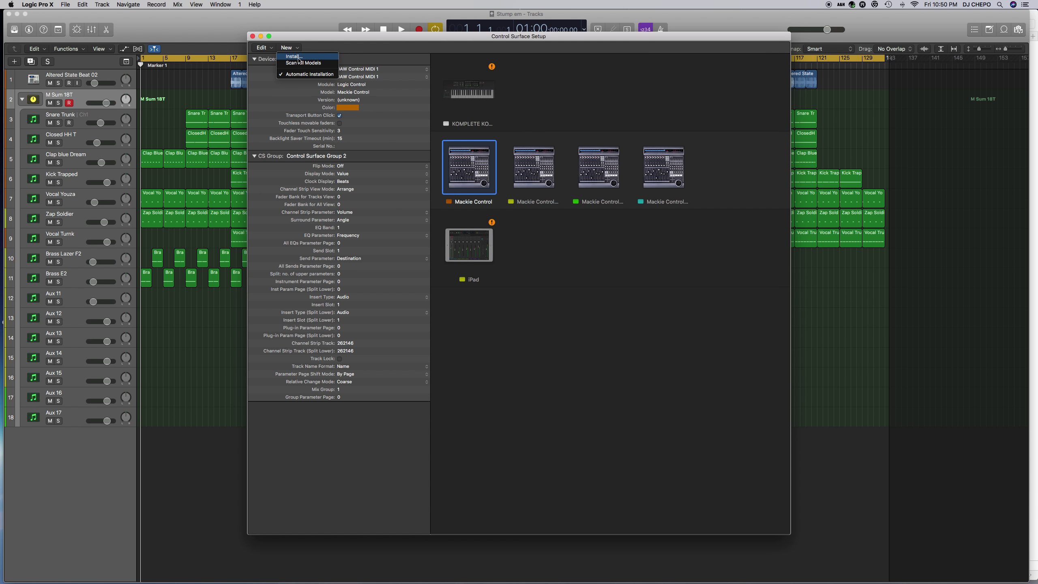
click(298, 57)
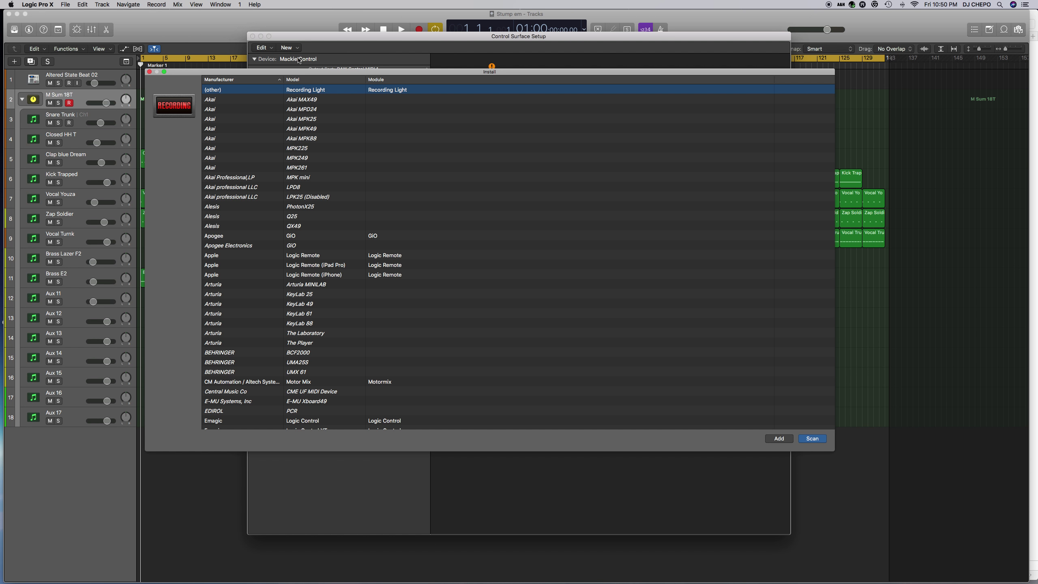
scroll(310, 176, down, 10)
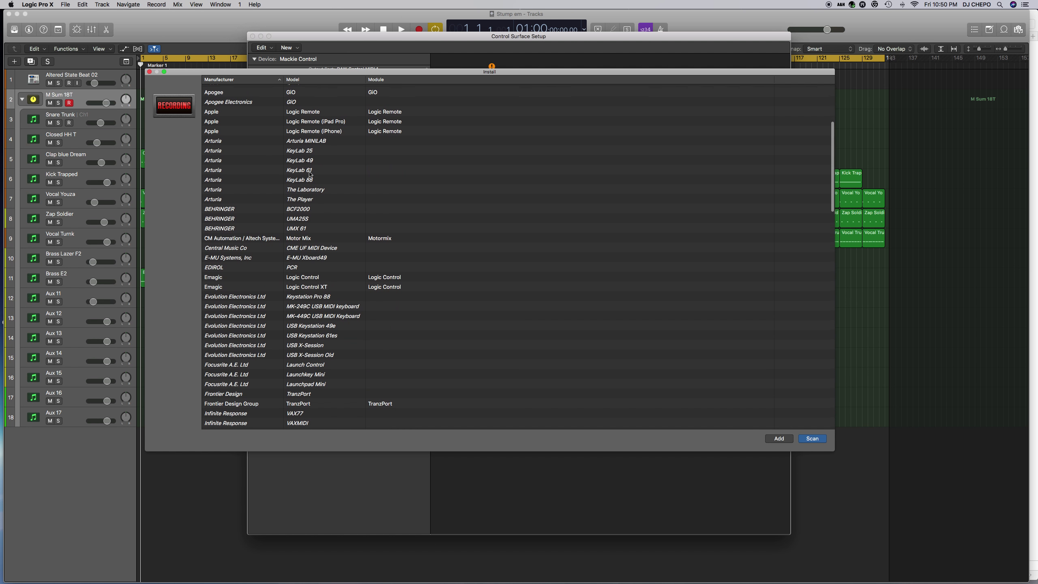
scroll(310, 174, down, 12)
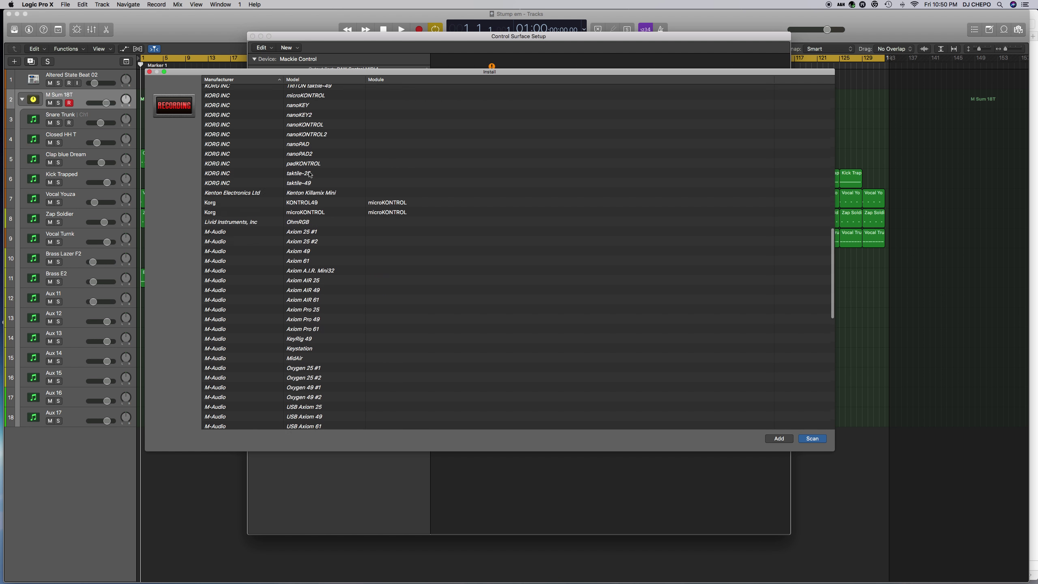
scroll(310, 174, down, 5)
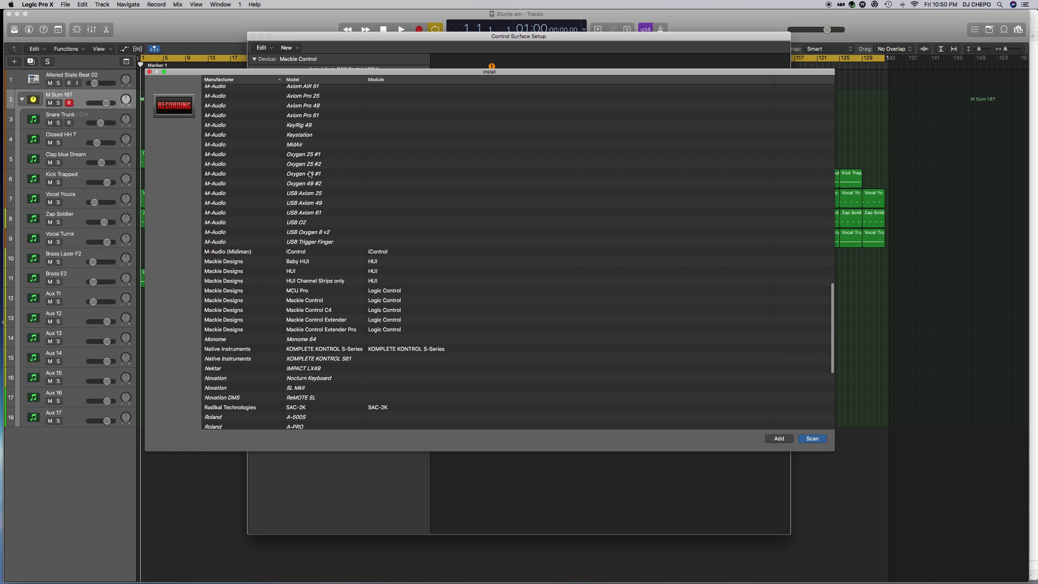
click(244, 301)
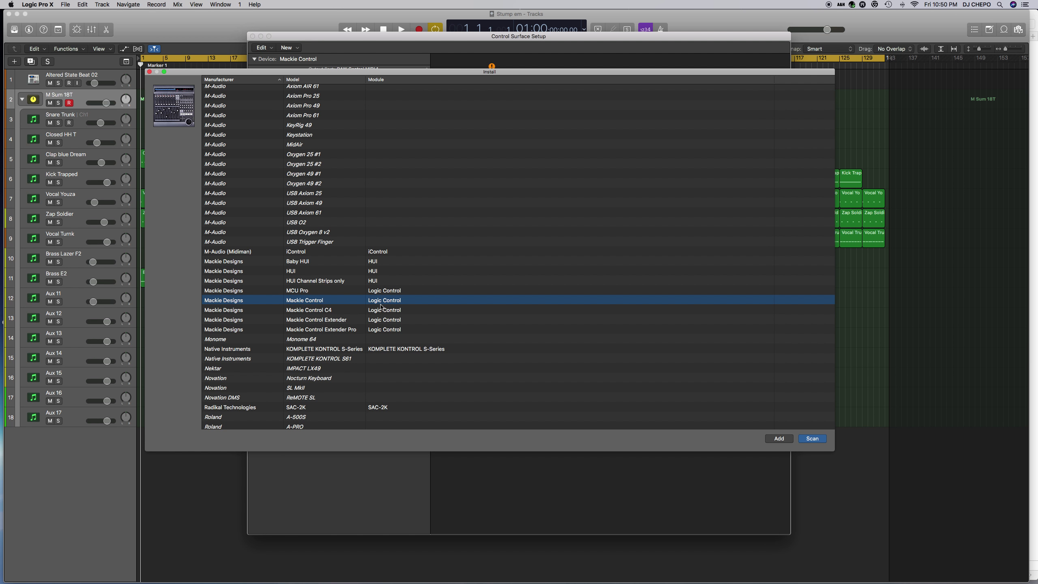
click(779, 438)
click(150, 71)
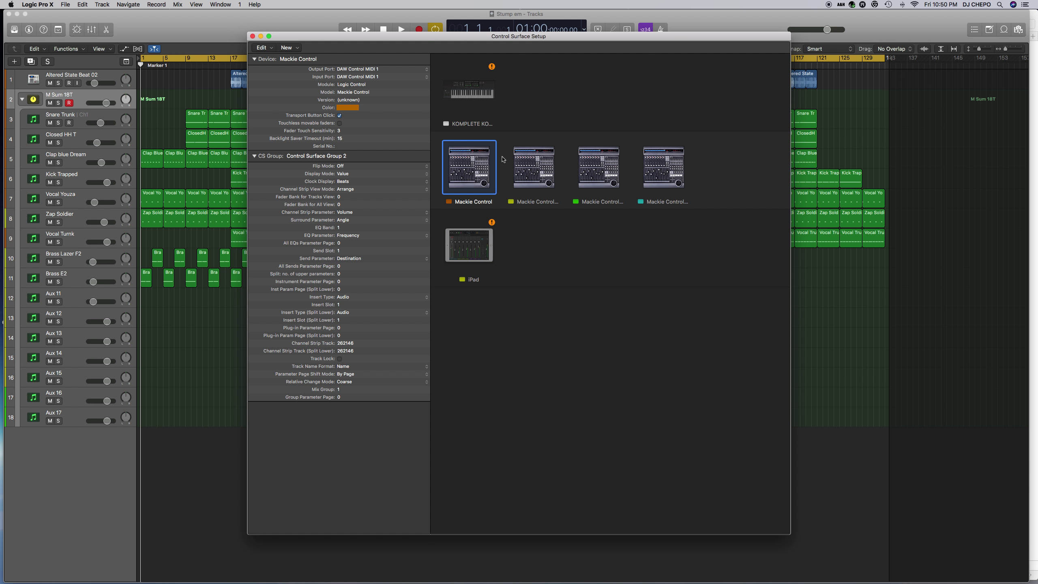
Check the output and input port assignments of all four Mackie Control devices, ending on the first one.
click(376, 70)
click(525, 178)
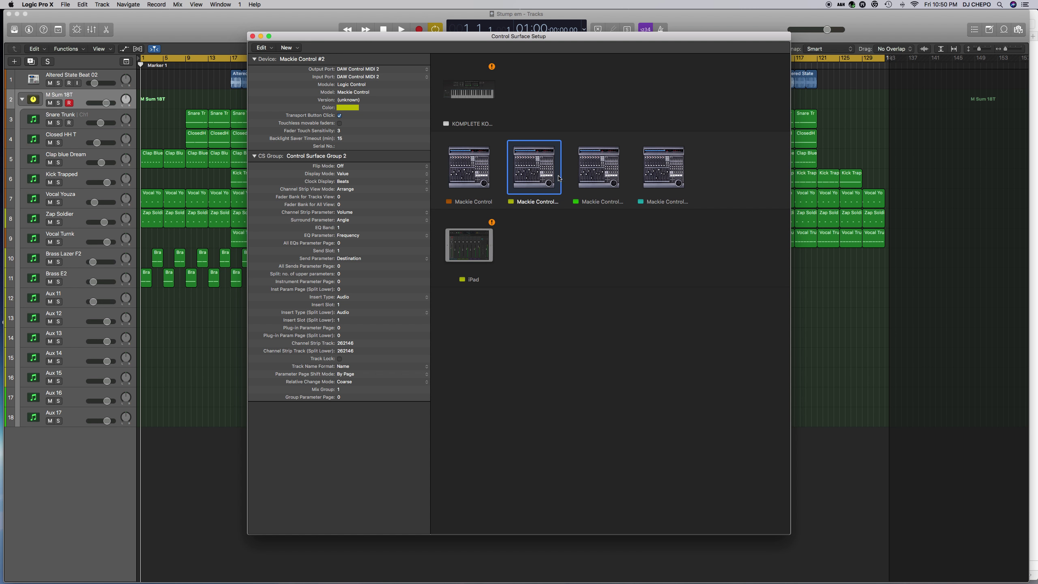
click(619, 179)
click(665, 172)
click(477, 176)
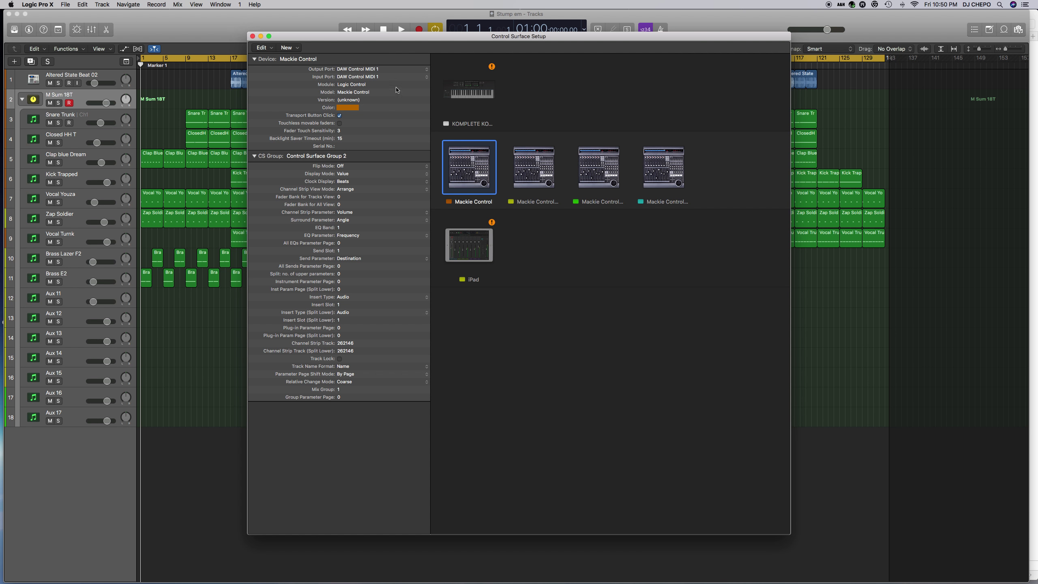
View the available output and input ports of the first Mackie Control, keeping DAW Control MIDI 1 for both.
click(378, 70)
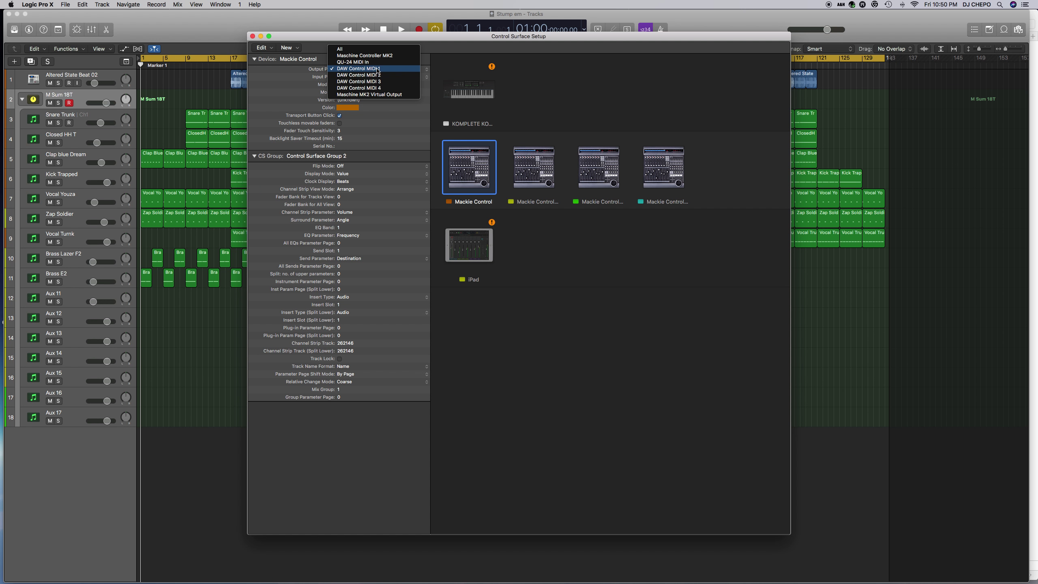
click(301, 77)
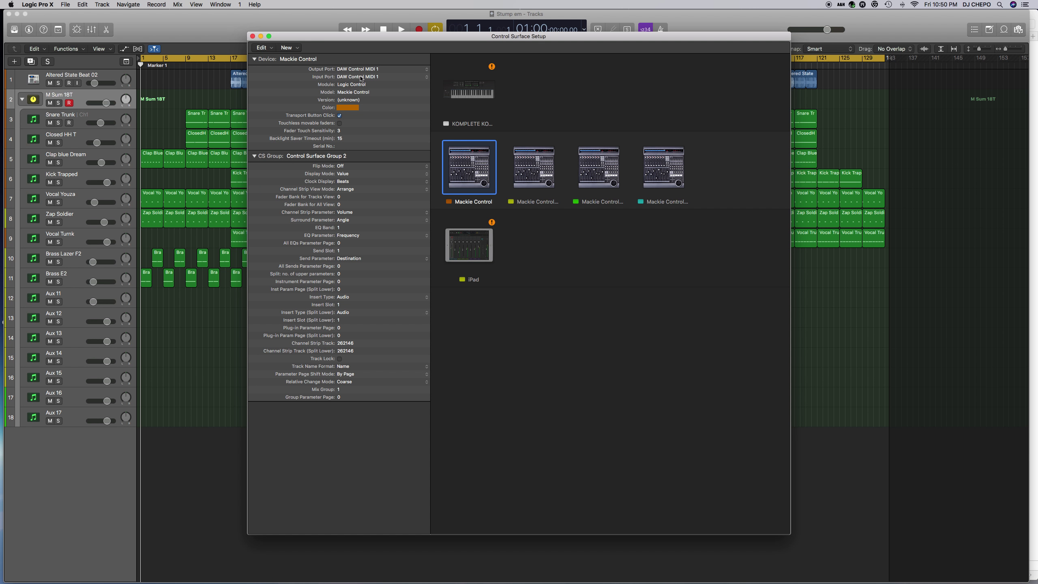
click(360, 77)
click(246, 79)
Go through the second, third and fourth Mackie Control devices to compare their DAW Control MIDI ports, and reselect the first.
click(539, 182)
click(612, 184)
click(671, 183)
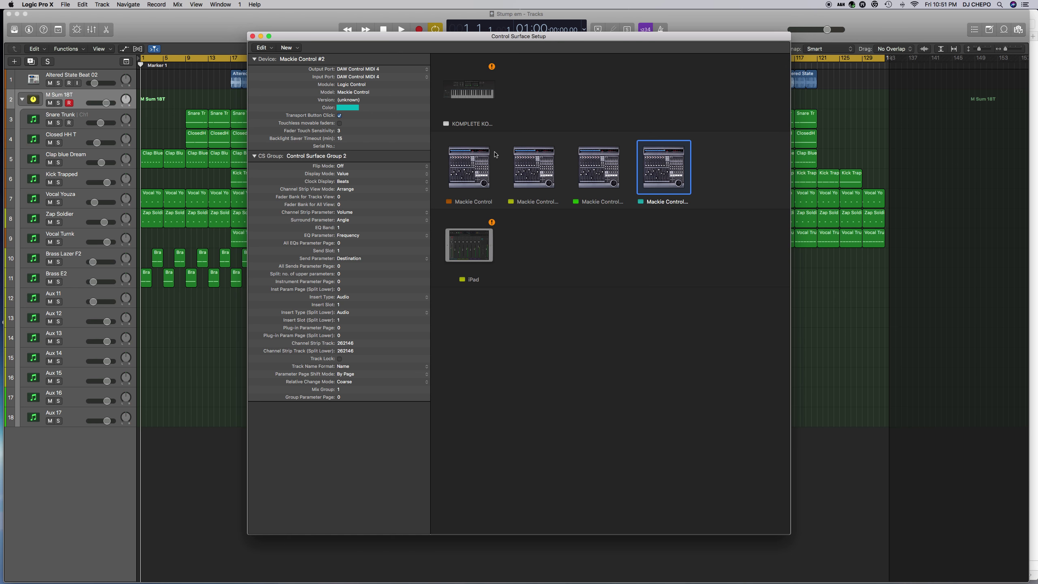
click(452, 151)
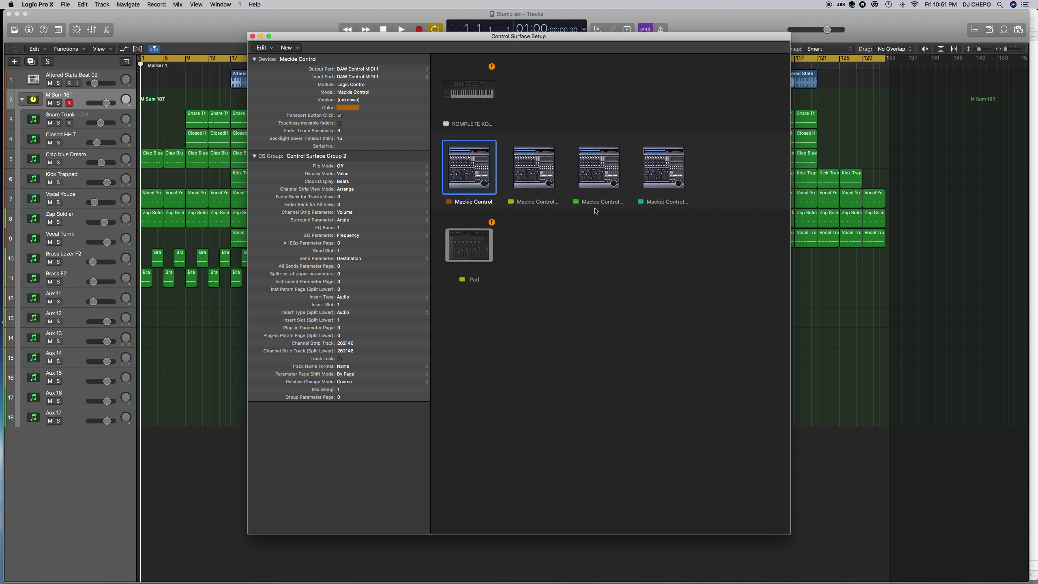
Close the Control Surface Setup and open the MIDI Environment window.
click(252, 36)
click(217, 4)
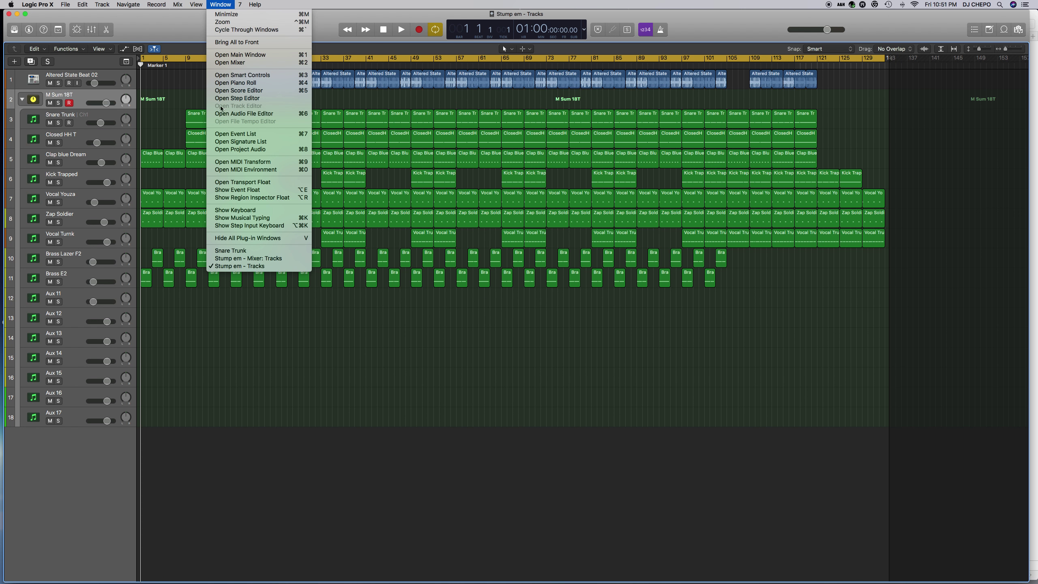
click(235, 170)
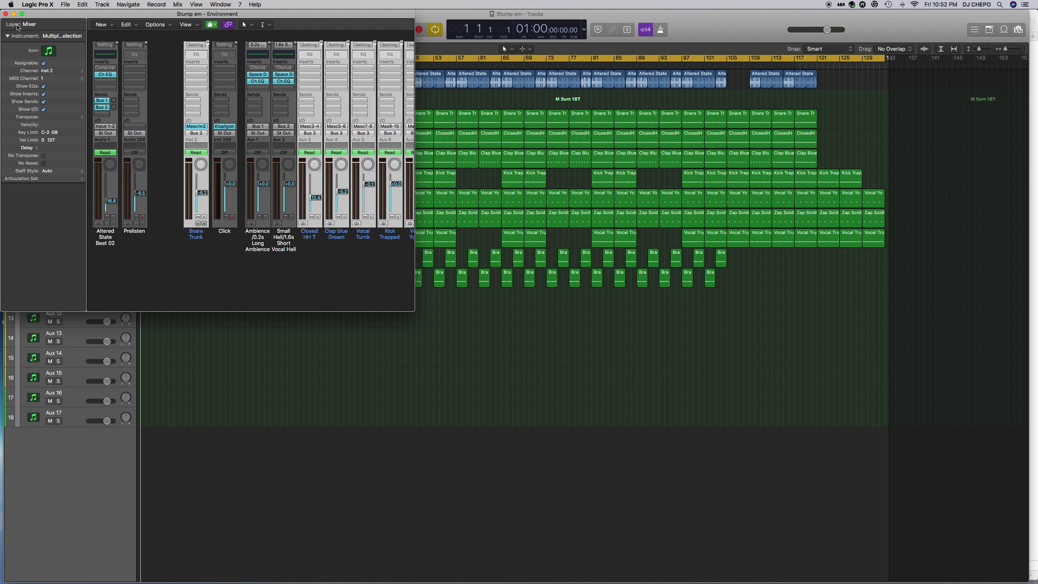
Enlarge the Environment window and switch its layer from Mixer to Click & Ports.
drag(414, 310, 776, 514)
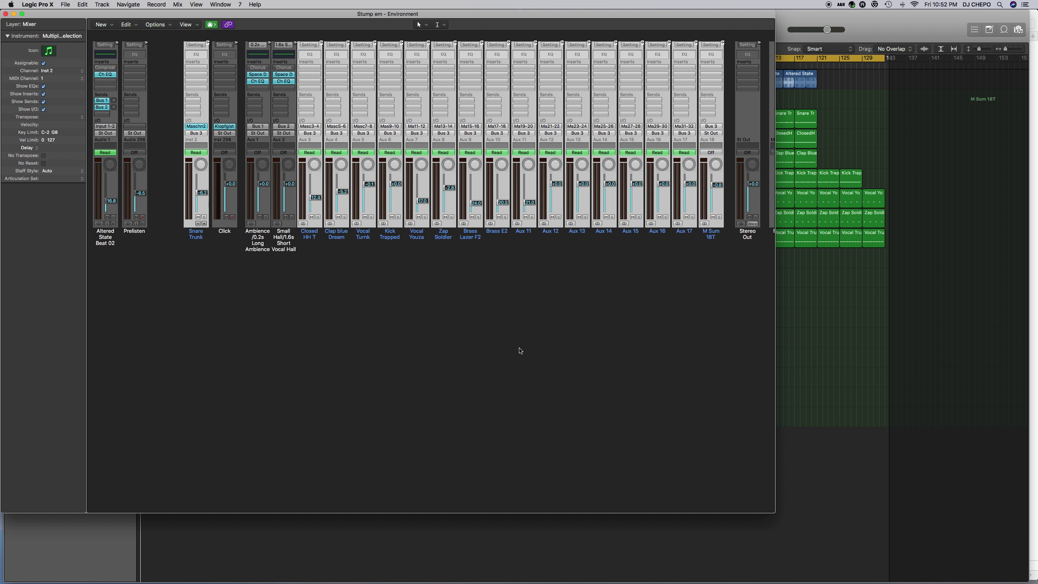
click(32, 24)
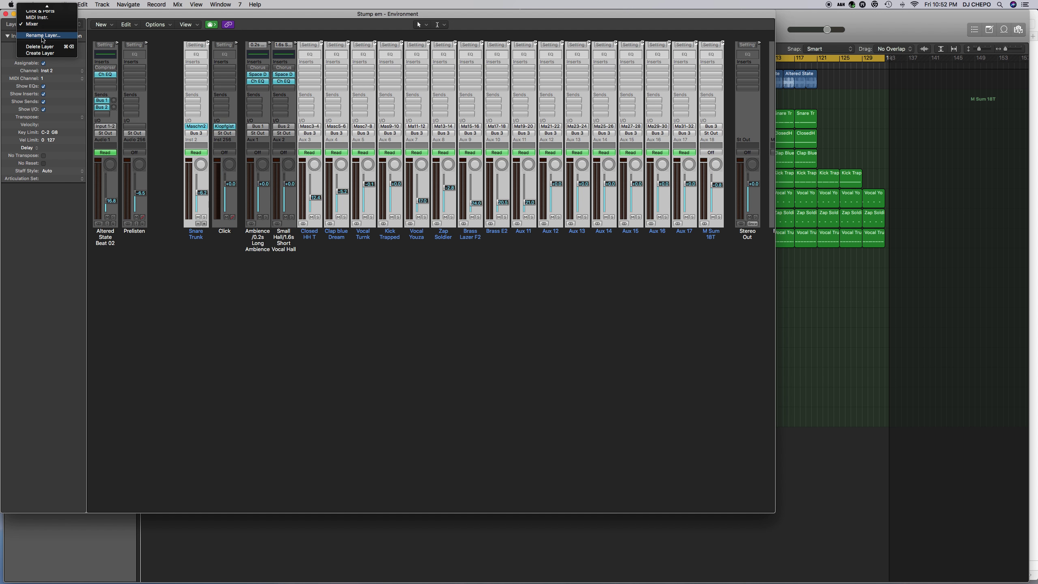
scroll(41, 20, up, 2)
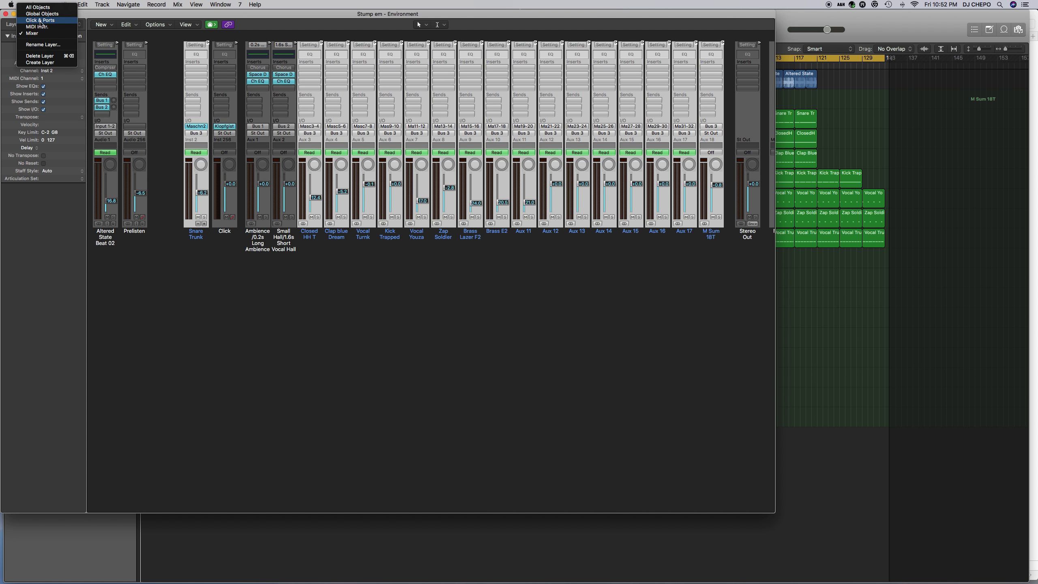
click(41, 21)
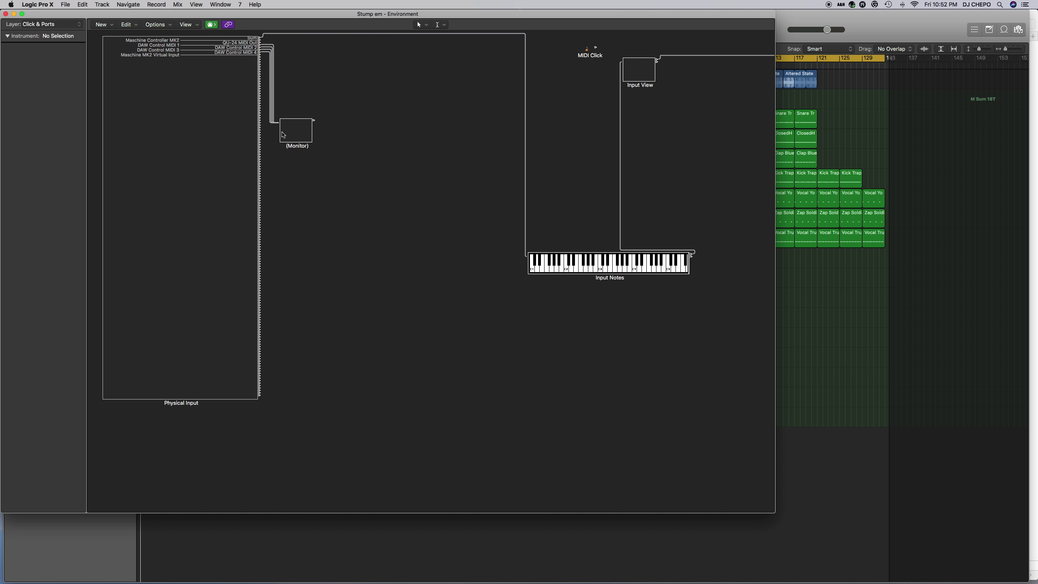
Look up Monitor among the objects that can be added and examine the cables from the physical input ports to the existing monitor.
click(102, 24)
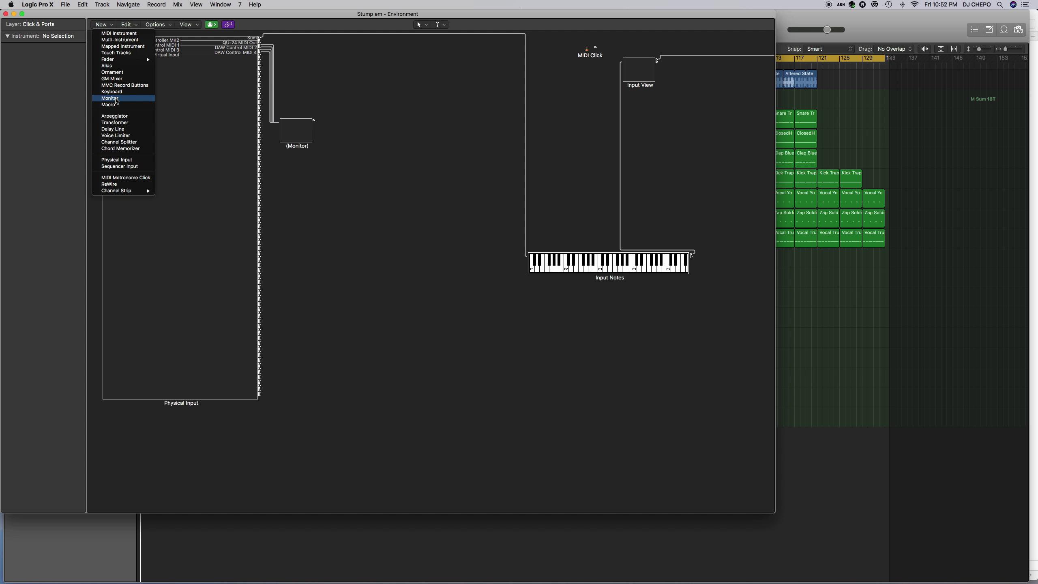
click(318, 166)
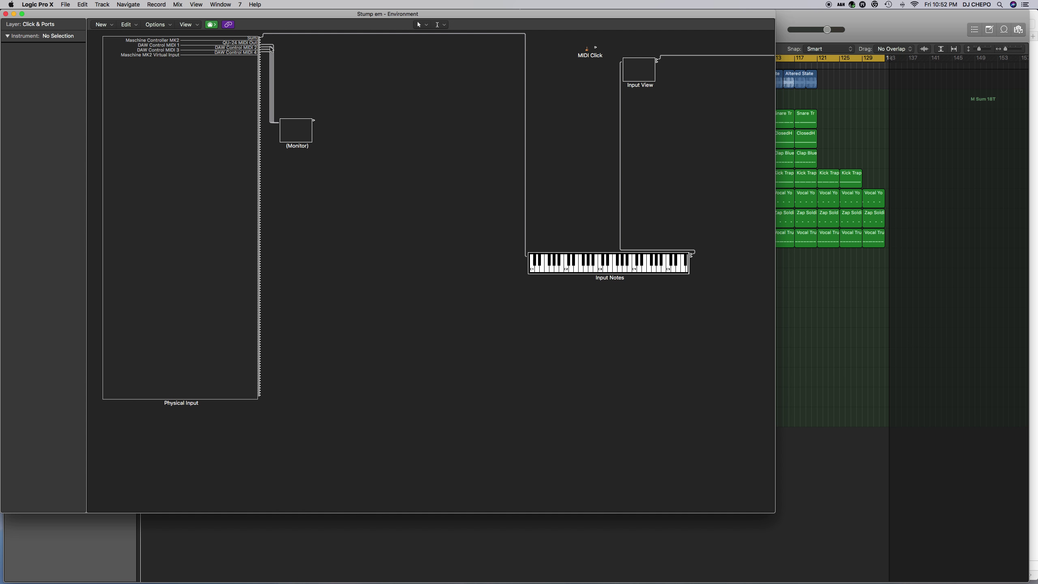
drag(260, 53, 273, 95)
click(314, 122)
click(317, 134)
Save the project and close the Environment window.
click(66, 5)
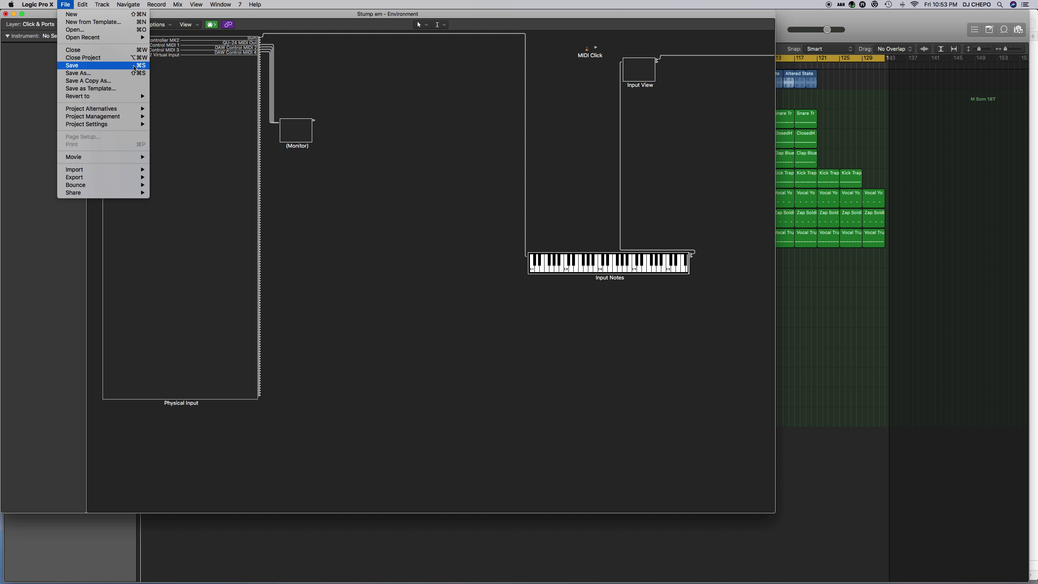
click(135, 67)
key(super+w)
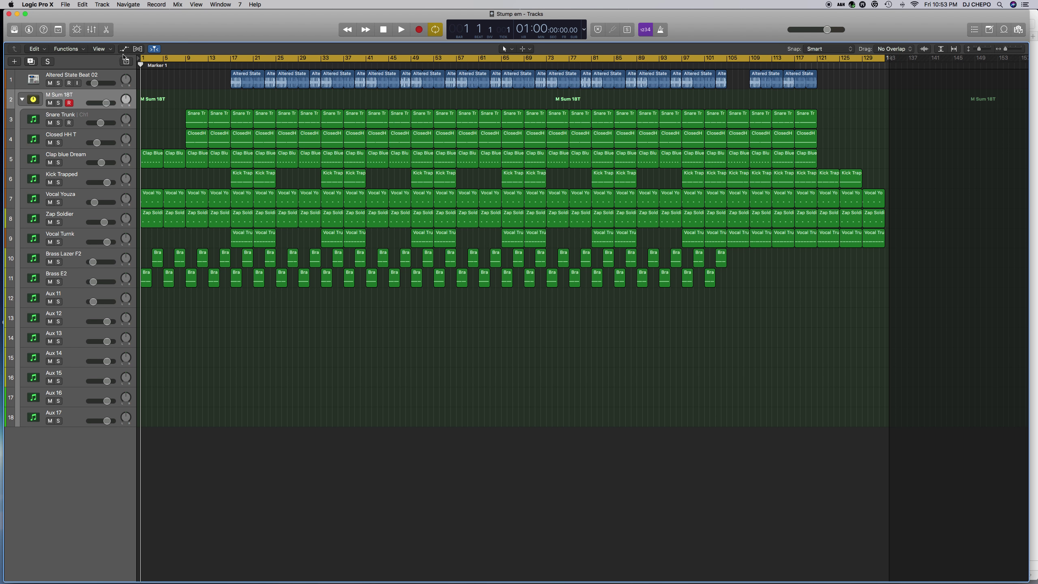
Play the song briefly from the start, stop it, and quit Logic Pro X.
click(401, 30)
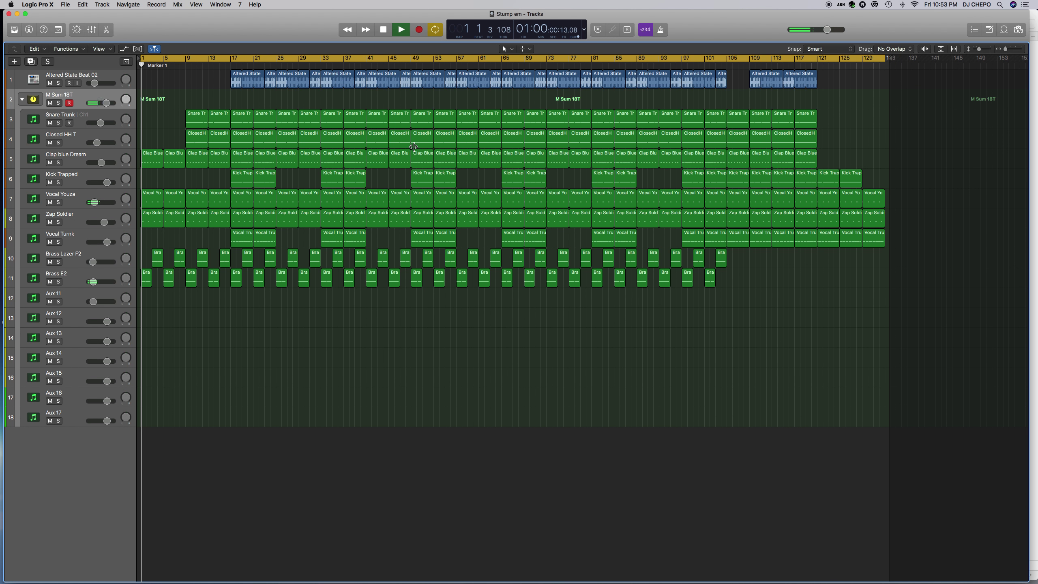
click(390, 30)
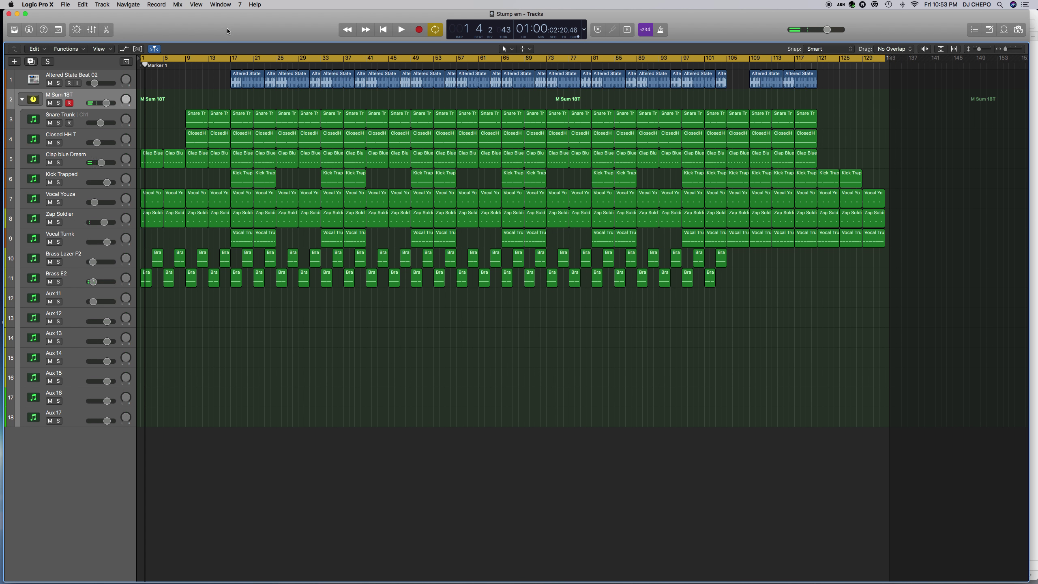
click(38, 5)
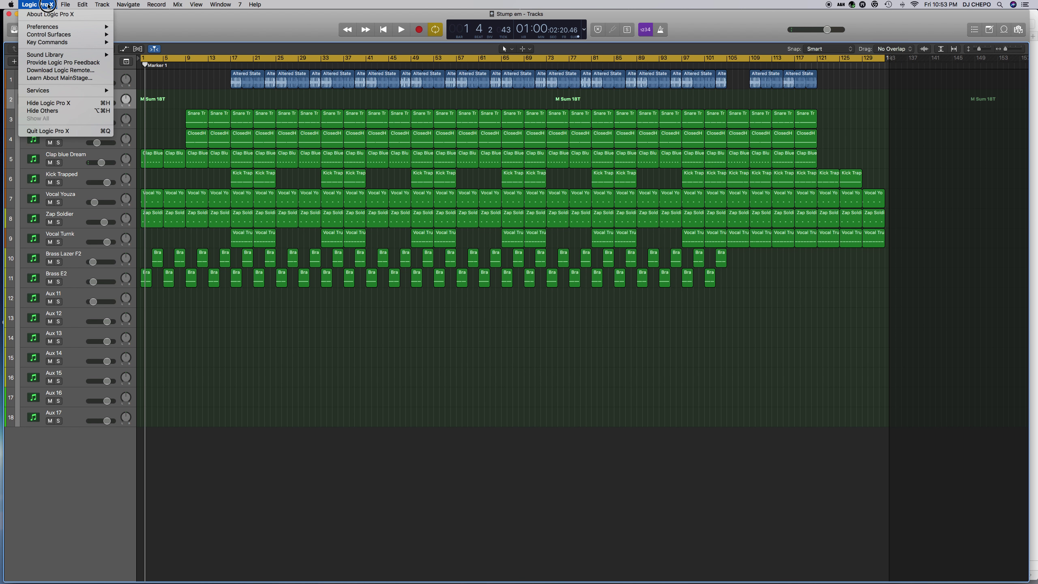
click(63, 132)
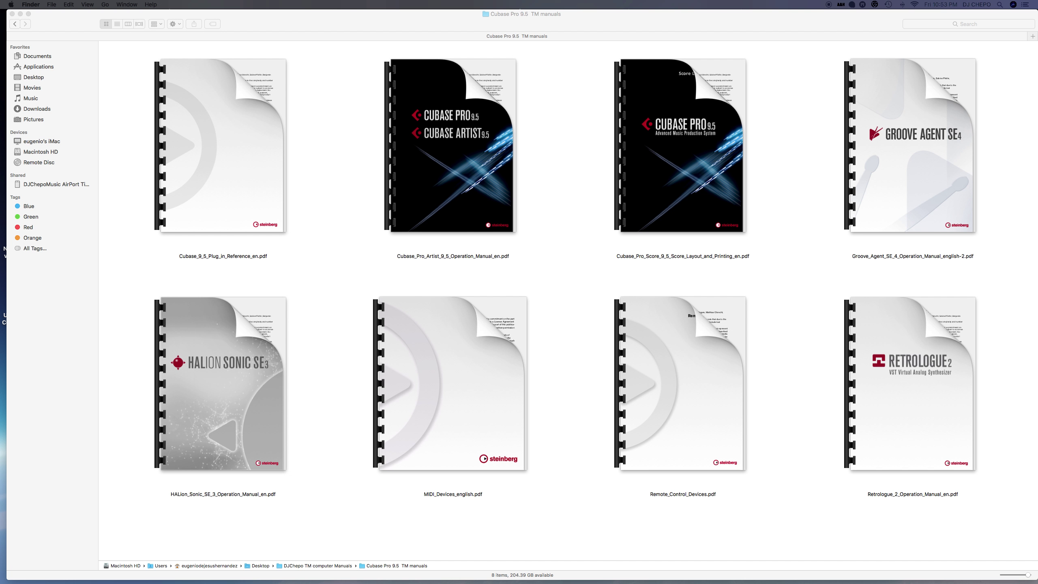
Launch Cubase and create an empty project in the default location from the Steinberg Hub.
scroll(306, 384, down, 1)
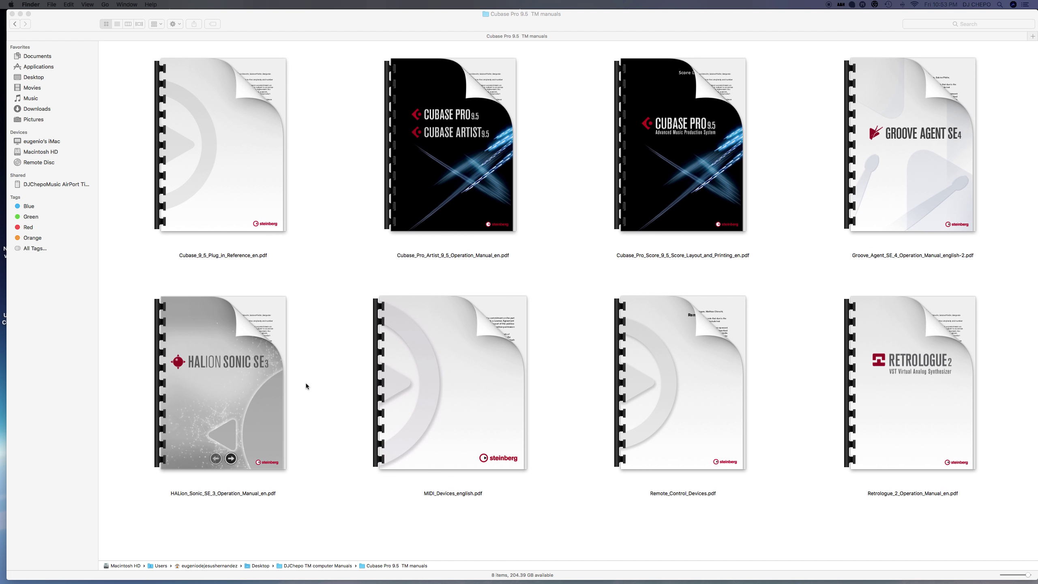
scroll(306, 385, down, 1)
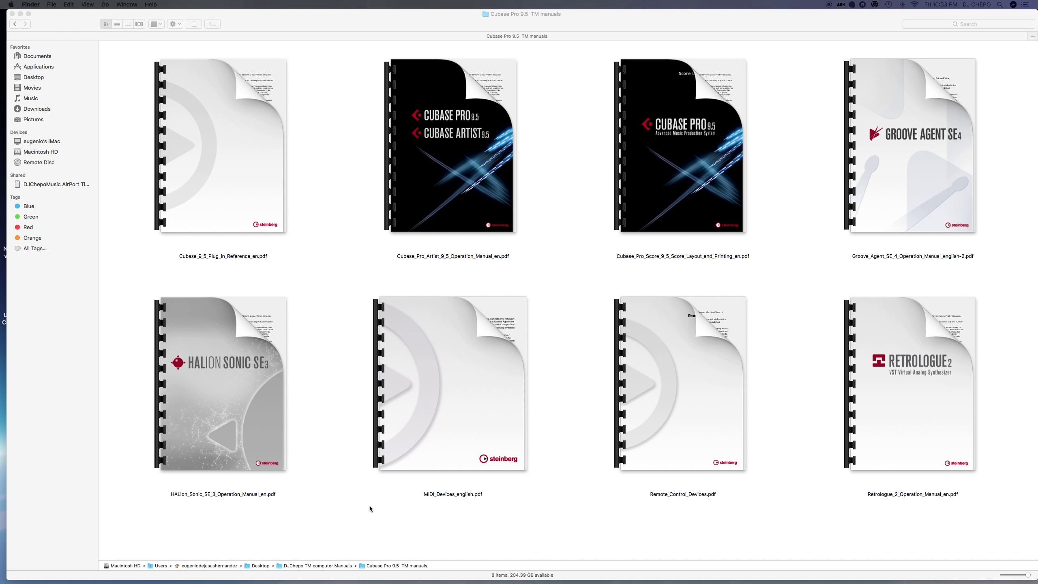
mouse_move(334, 580)
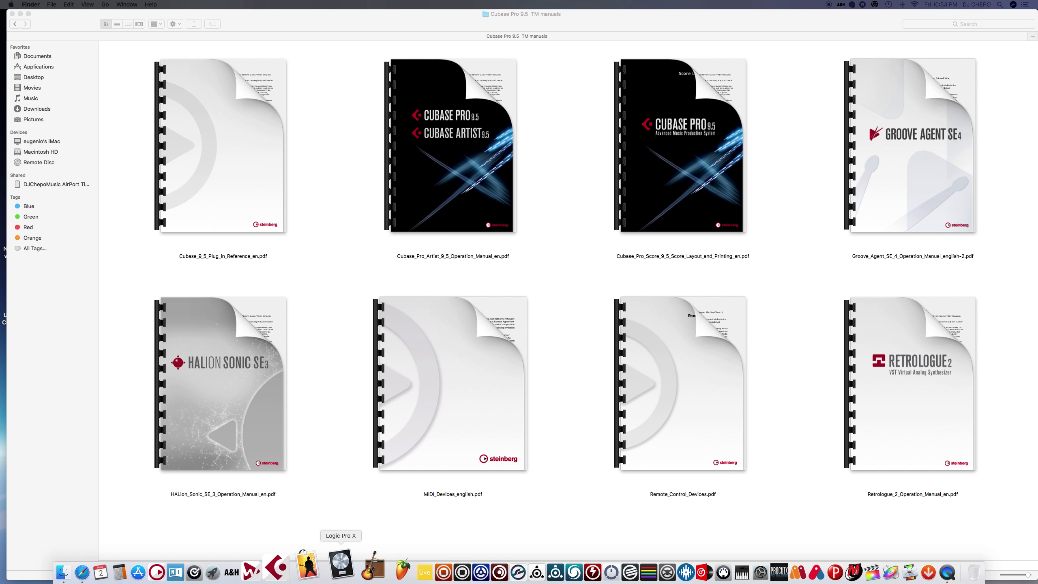
click(300, 575)
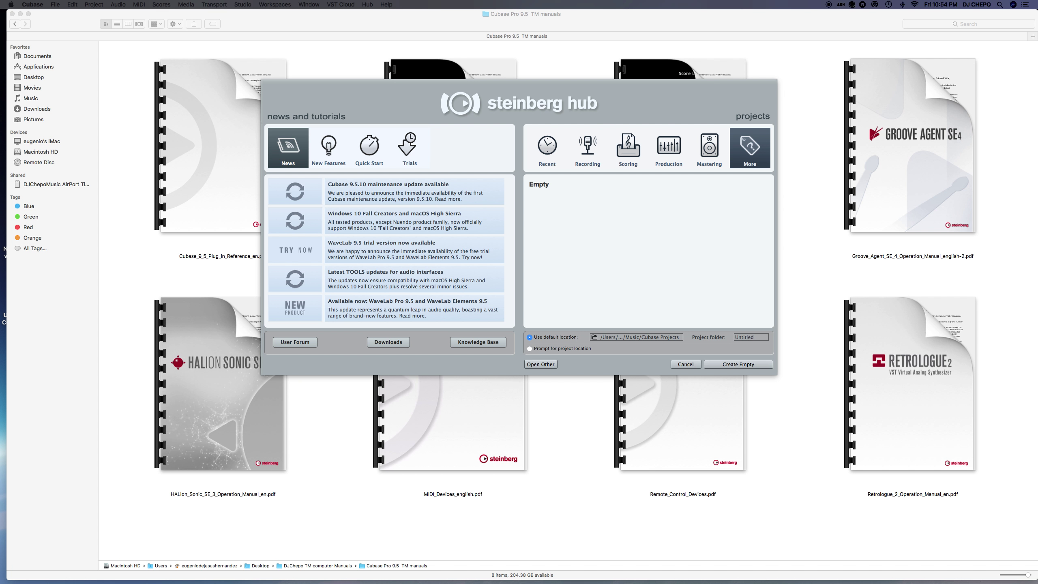
mouse_move(881, 220)
click(542, 185)
click(745, 364)
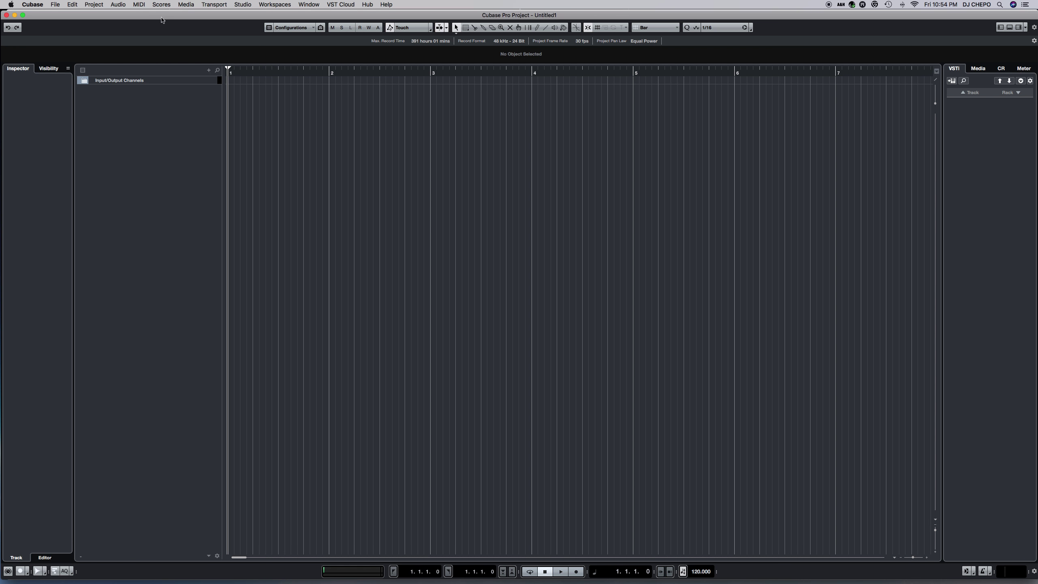
Open Studio Setup, compare the MIDI ports of the four Mackie Control devices, and view the remote device types that can be added.
click(242, 6)
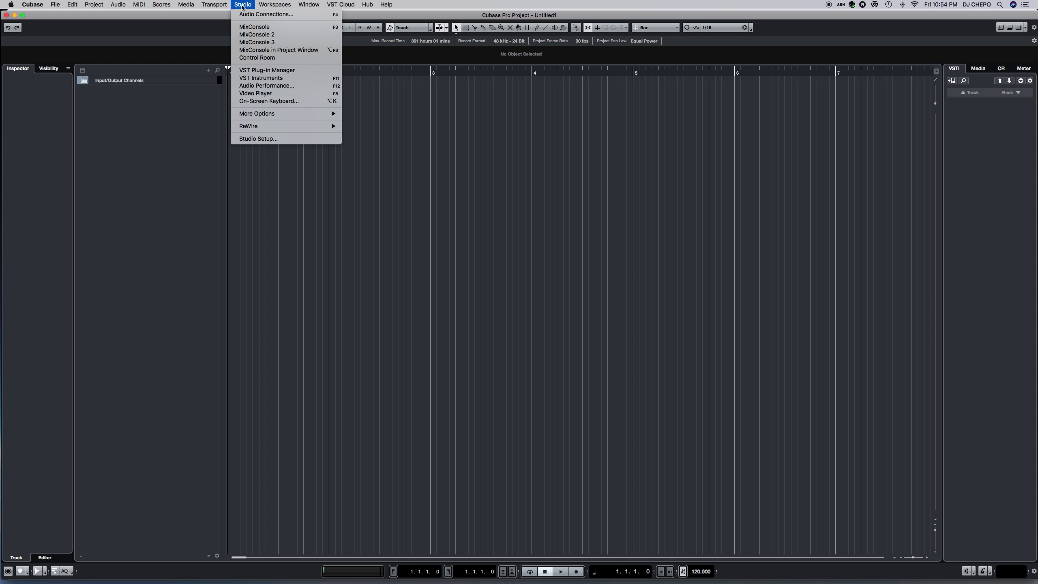
click(268, 139)
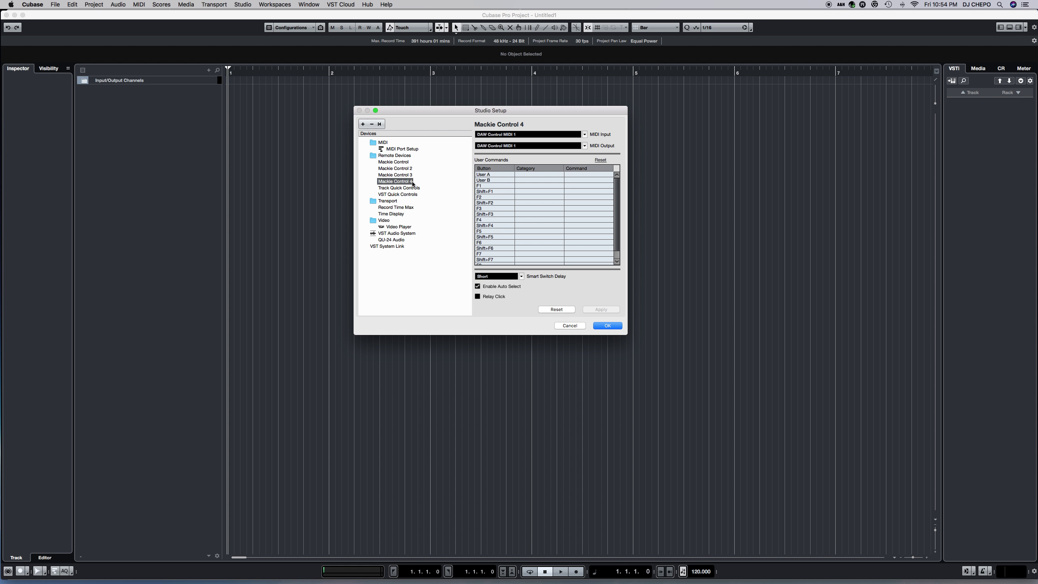
click(398, 163)
click(399, 168)
click(400, 175)
click(400, 181)
click(400, 163)
click(364, 124)
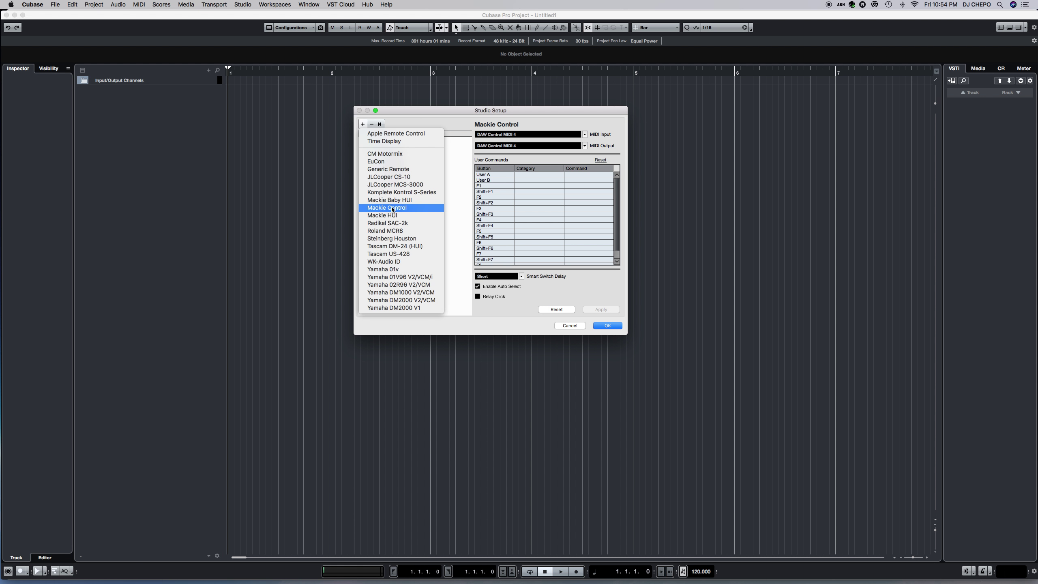
click(453, 118)
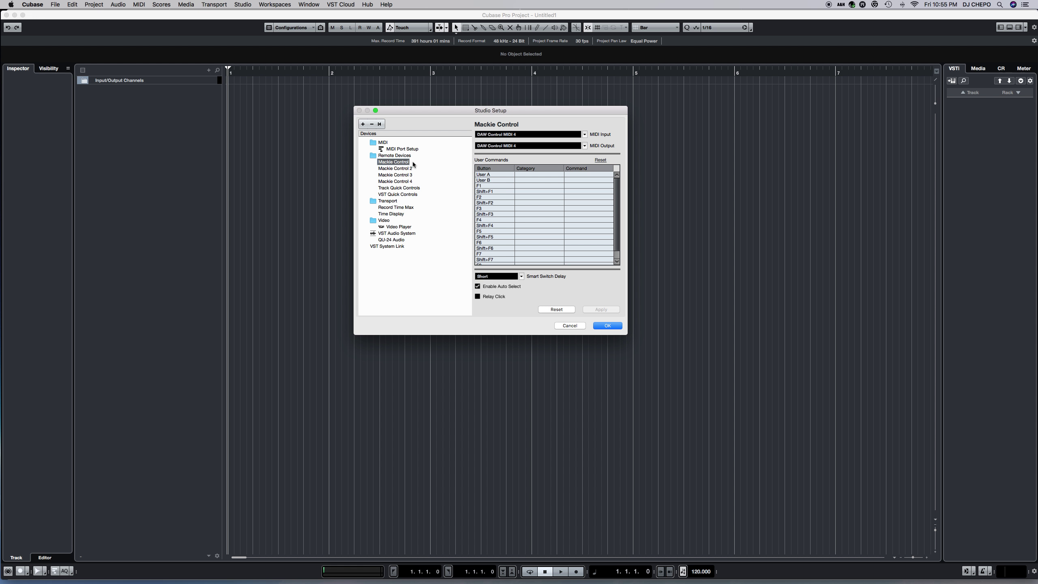
Select DAW Control MIDI 4 as both MIDI input and MIDI output of the first Mackie Control and apply the change.
click(585, 135)
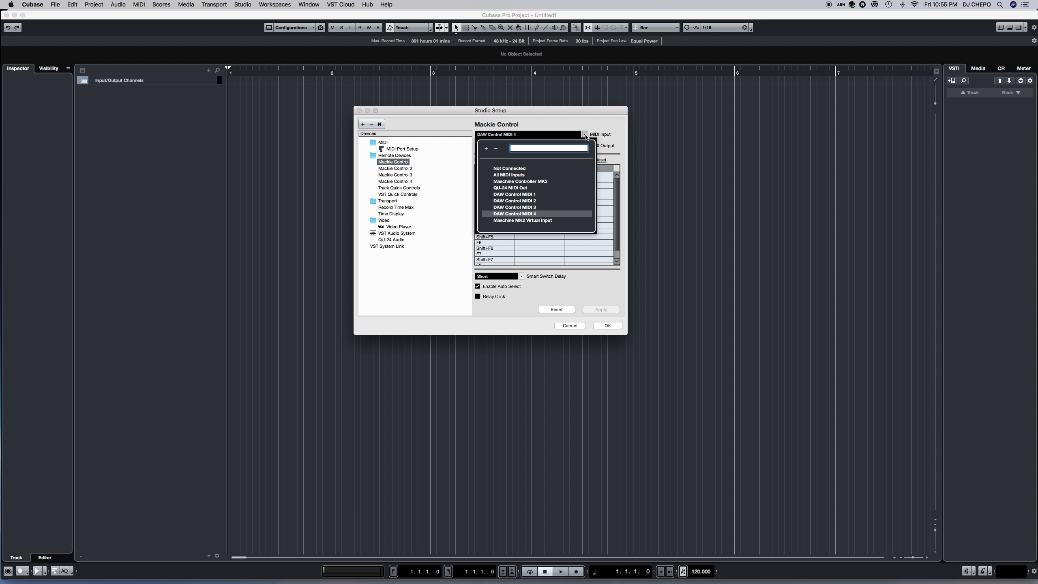
click(529, 213)
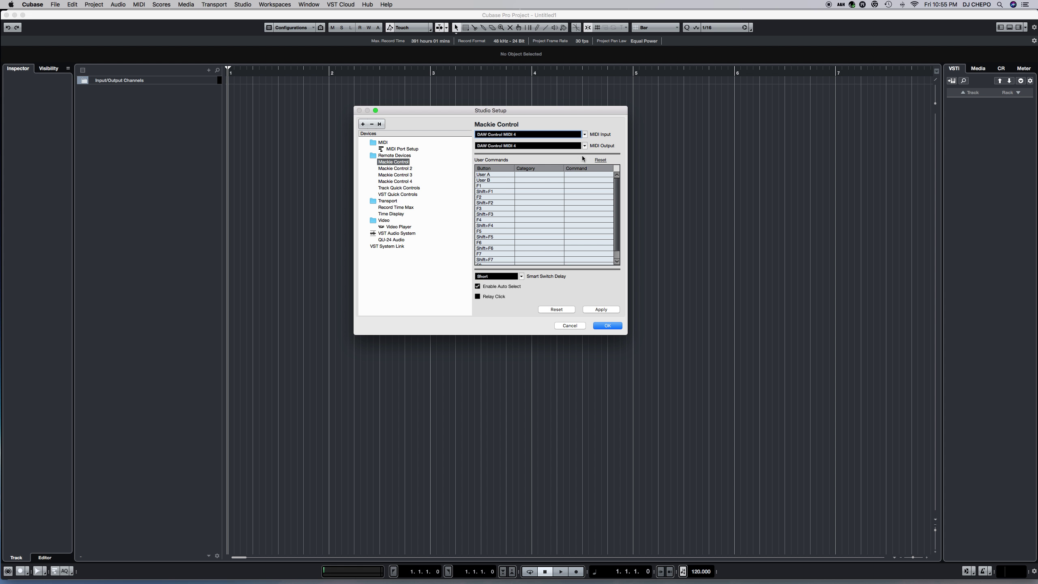
click(584, 146)
click(531, 218)
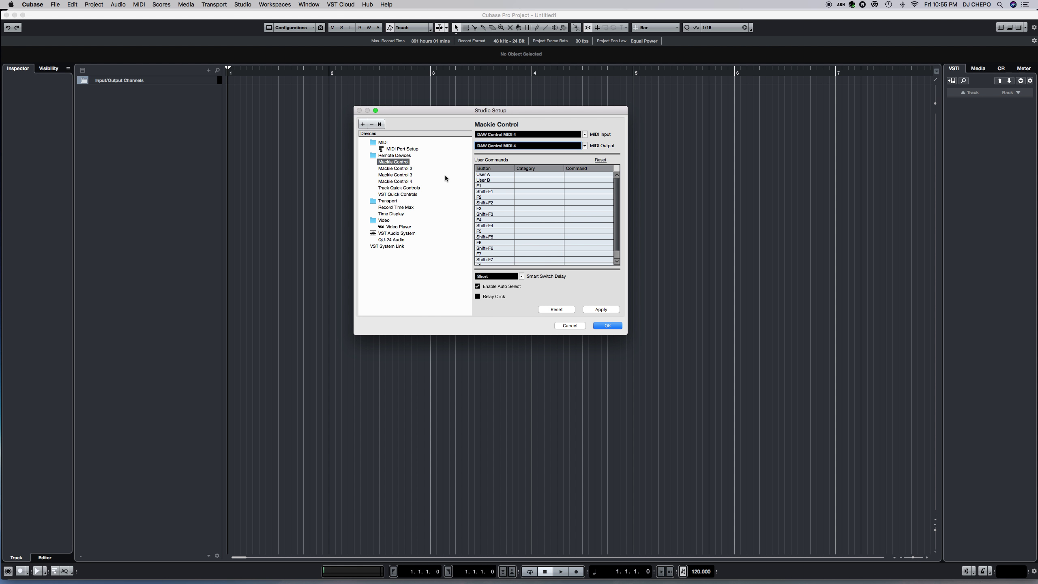
click(410, 168)
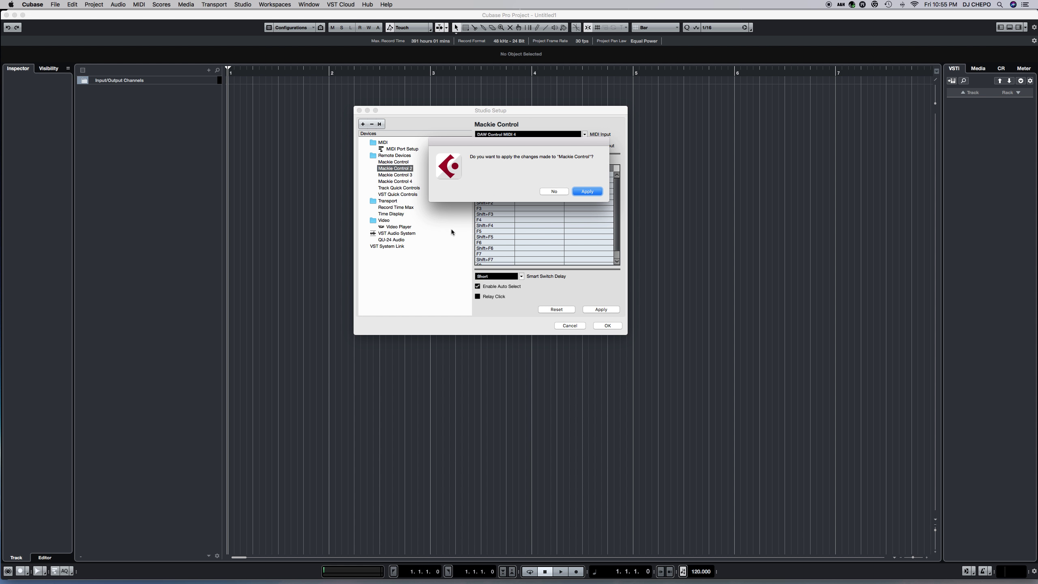
click(587, 191)
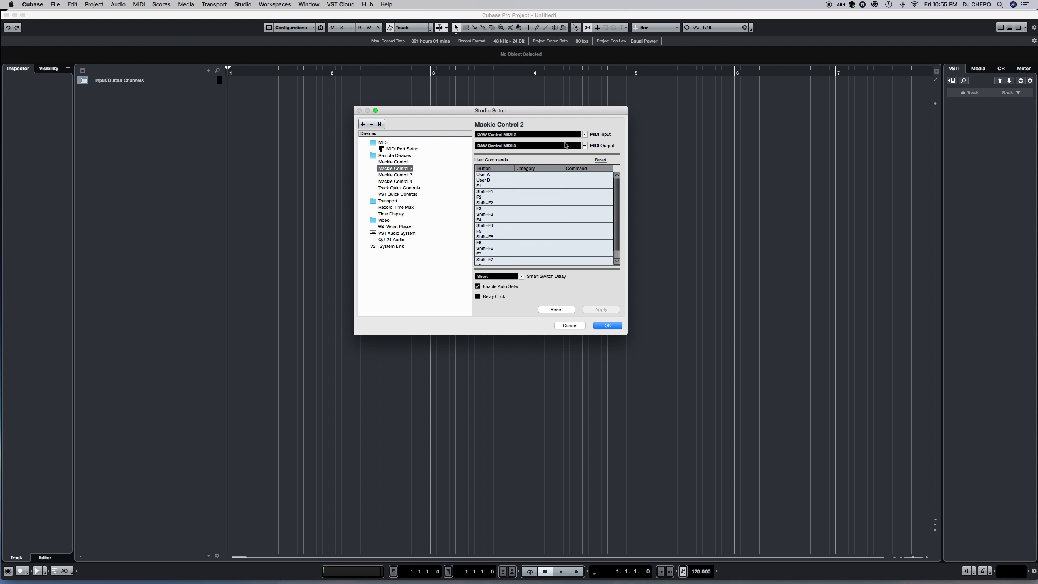
Check the MIDI ports of the Mackie Control devices once more and close Studio Setup with its settings accepted.
click(394, 176)
click(402, 182)
click(400, 175)
click(400, 168)
click(402, 161)
click(610, 327)
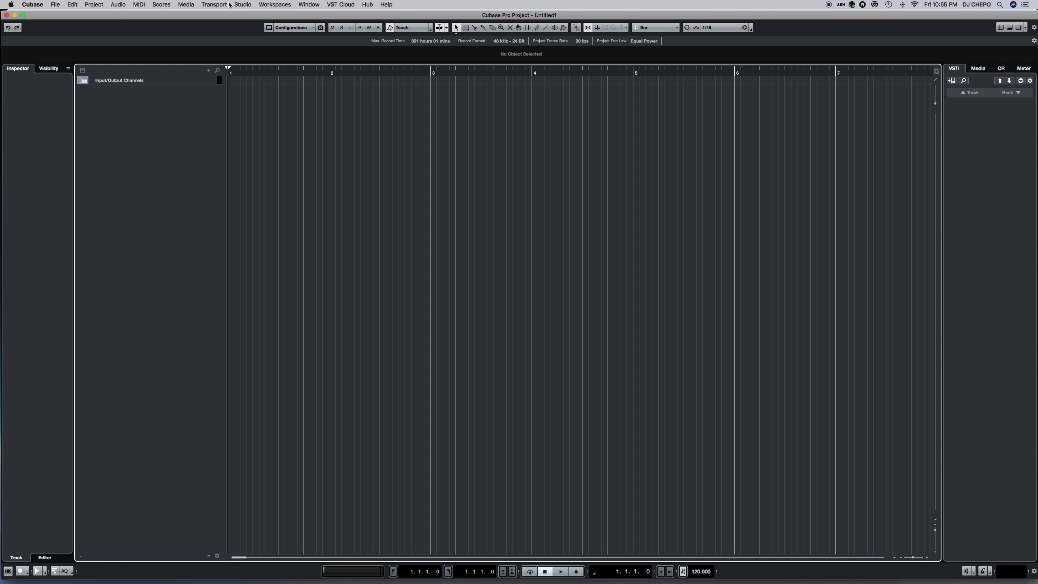
click(241, 4)
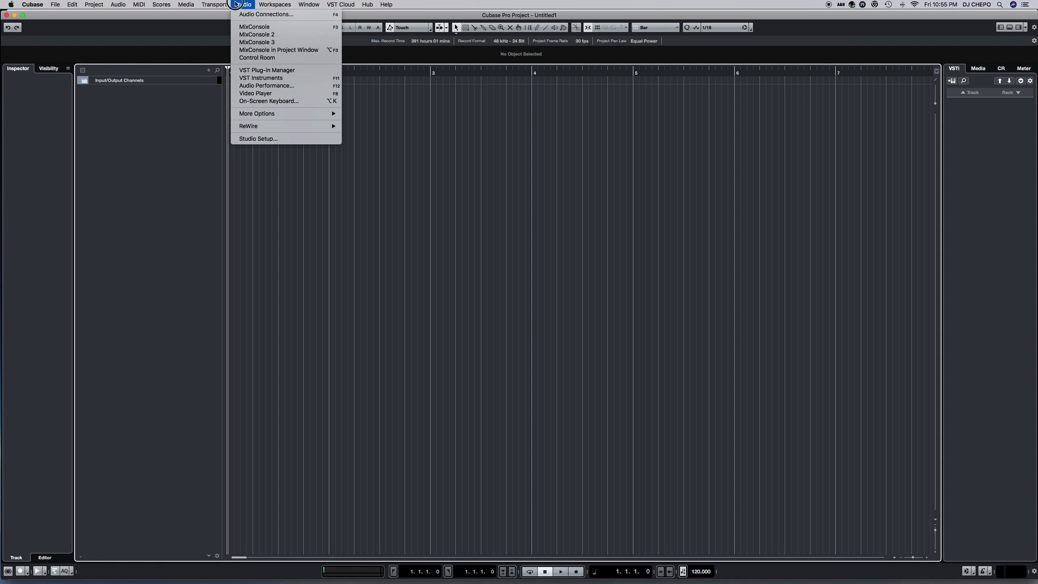
click(173, 117)
right_click(164, 99)
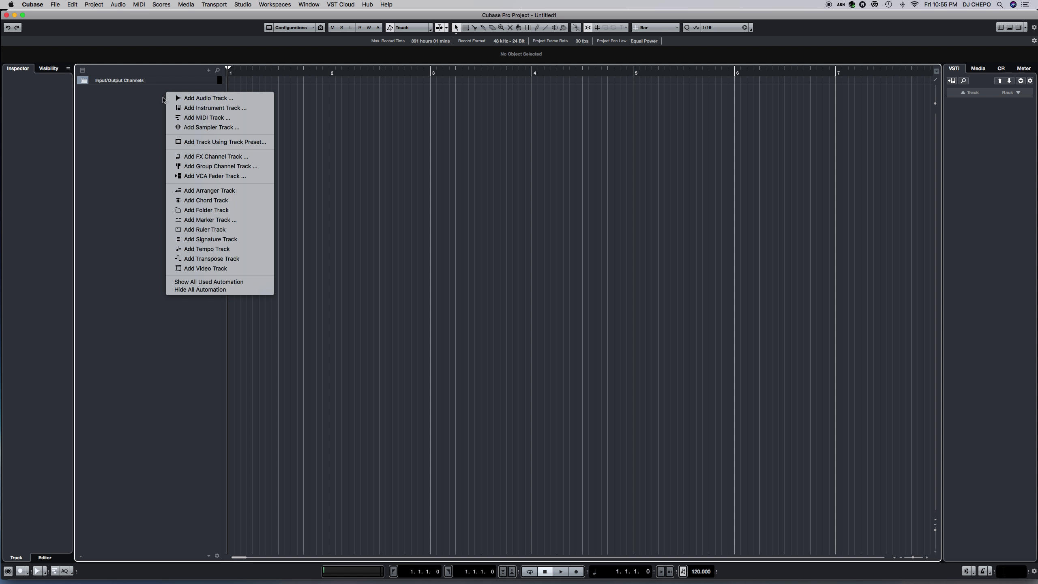
click(136, 113)
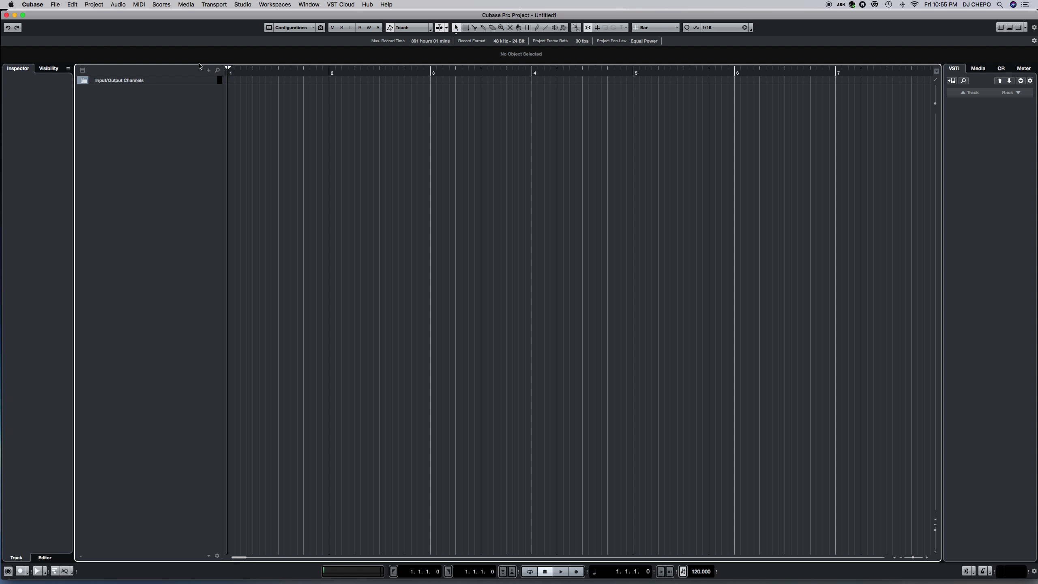
View the Stereo Out bus and its device ports in Audio Connections, and close the window.
click(243, 4)
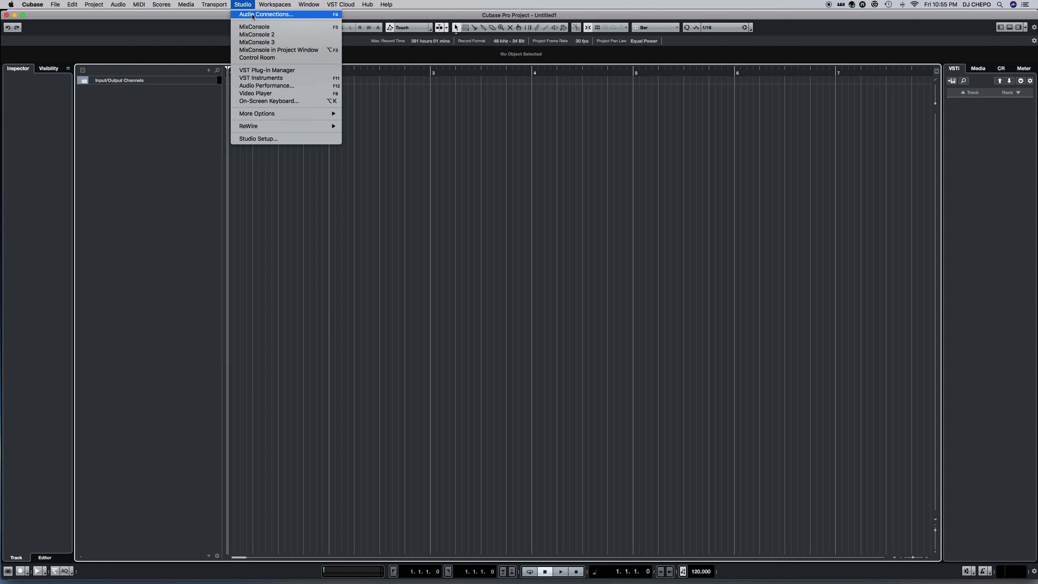
click(253, 15)
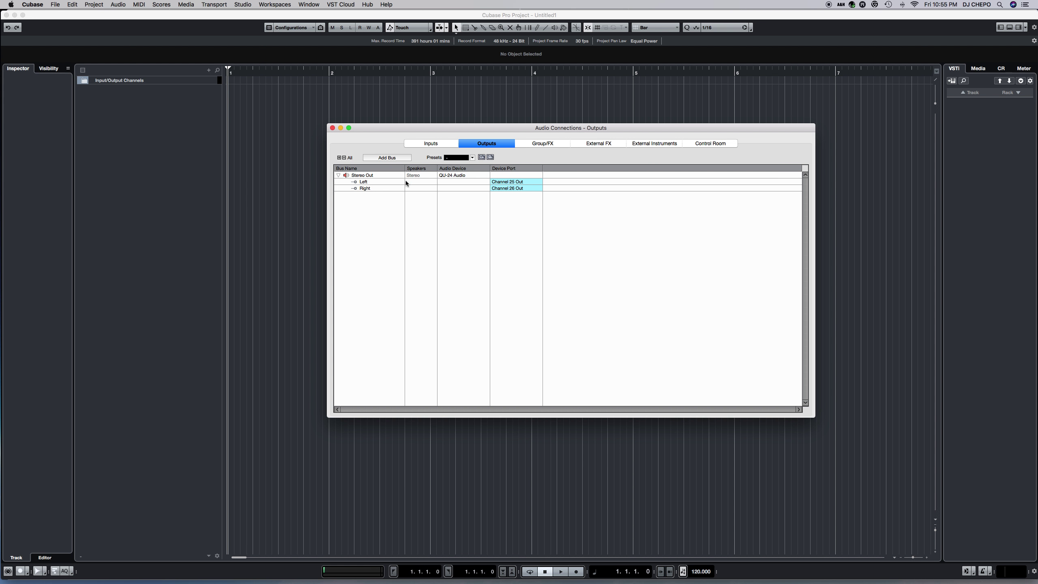
click(332, 128)
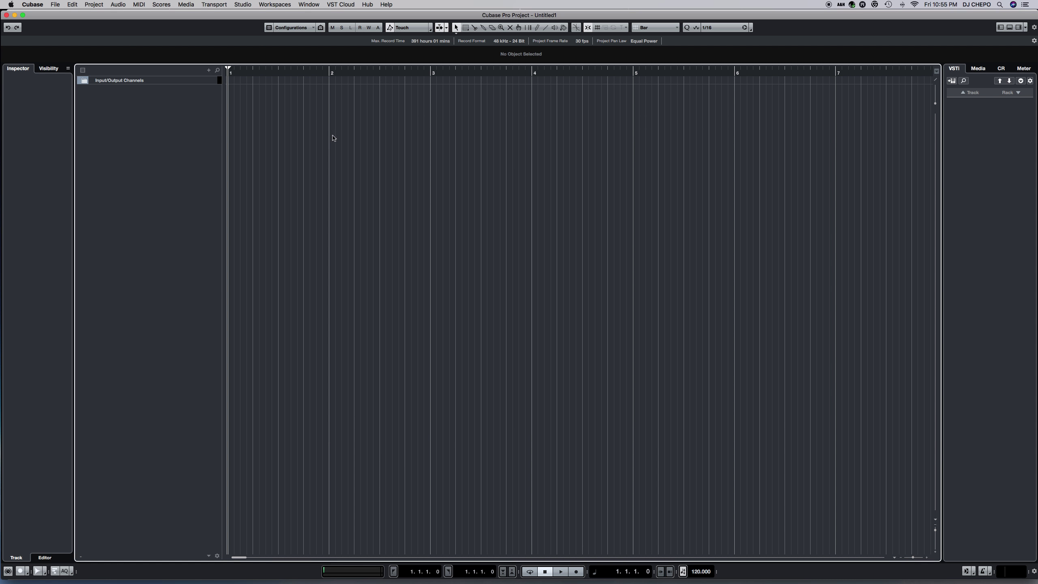
Add 24 mono audio tracks starting with the name "A&H QU-24 CH 01" and routed to Stereo Out.
right_click(122, 99)
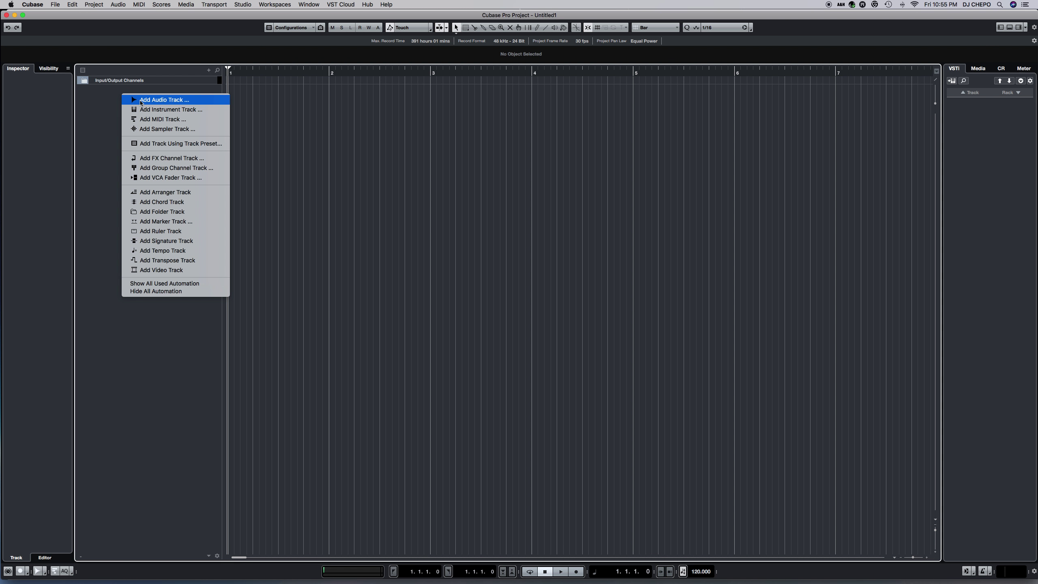
click(141, 102)
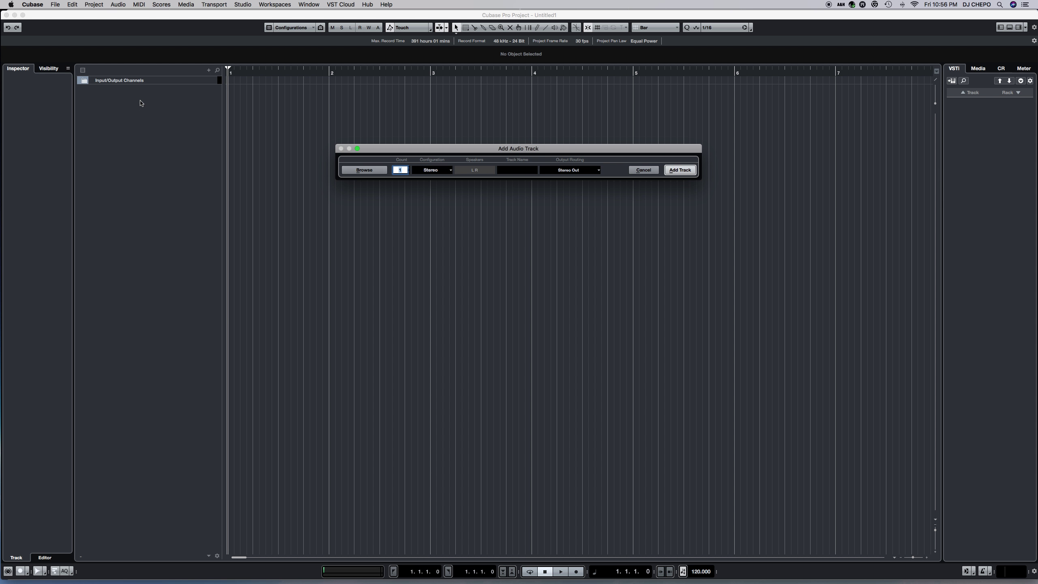
click(399, 170)
text(24)
click(429, 169)
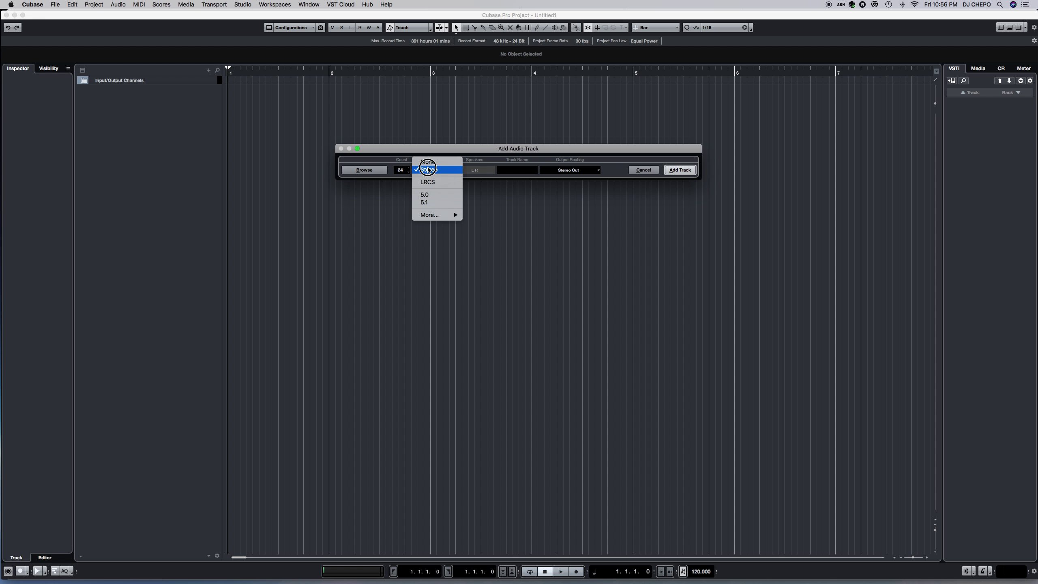
click(428, 162)
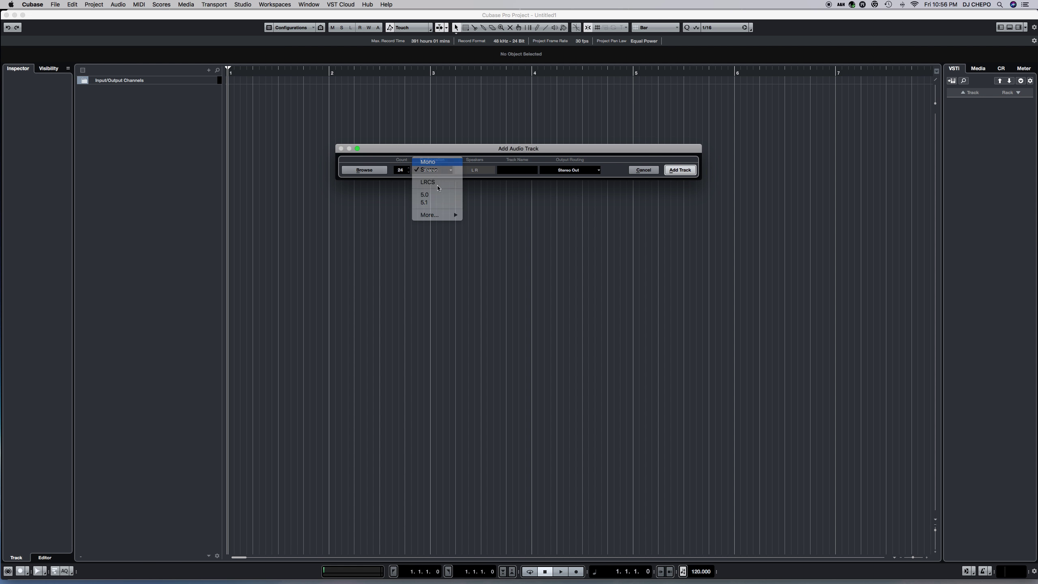
click(517, 172)
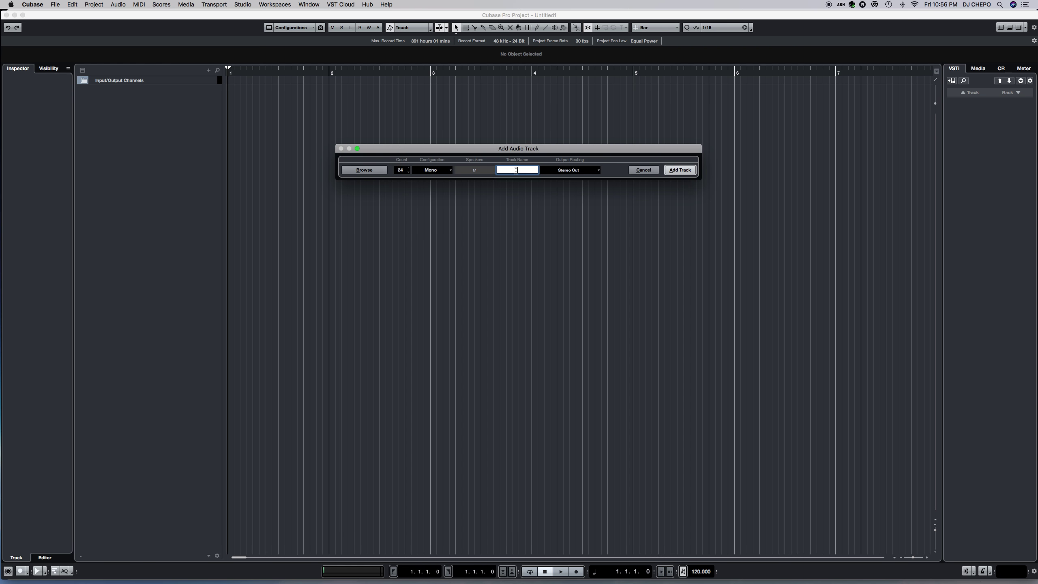
text(A&H QU-24 CH 01)
click(682, 172)
click(681, 171)
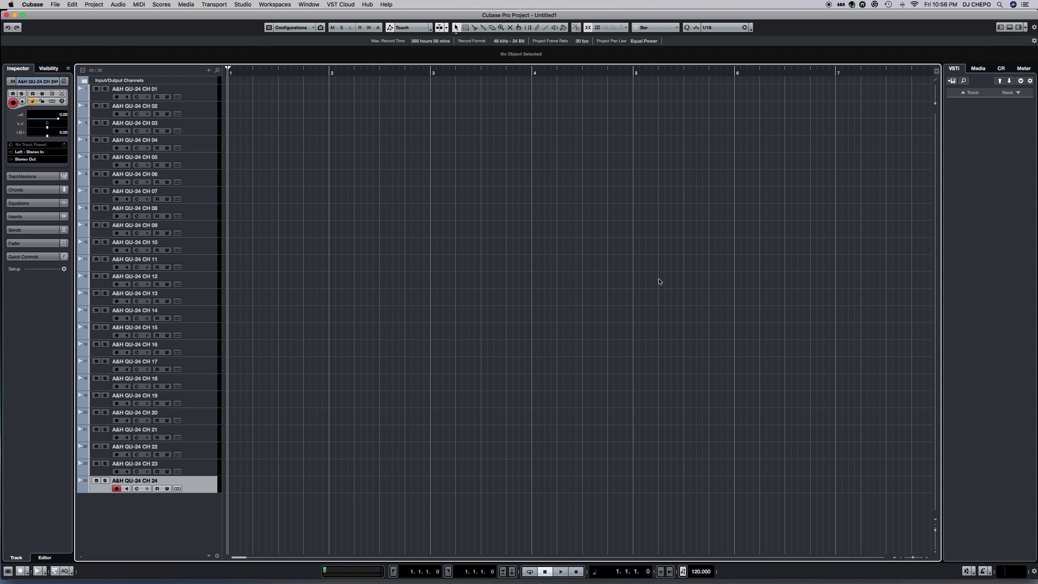
Remove the "Stereo In" input bus in Audio Connections, accepting its deletion although the project uses it.
click(204, 92)
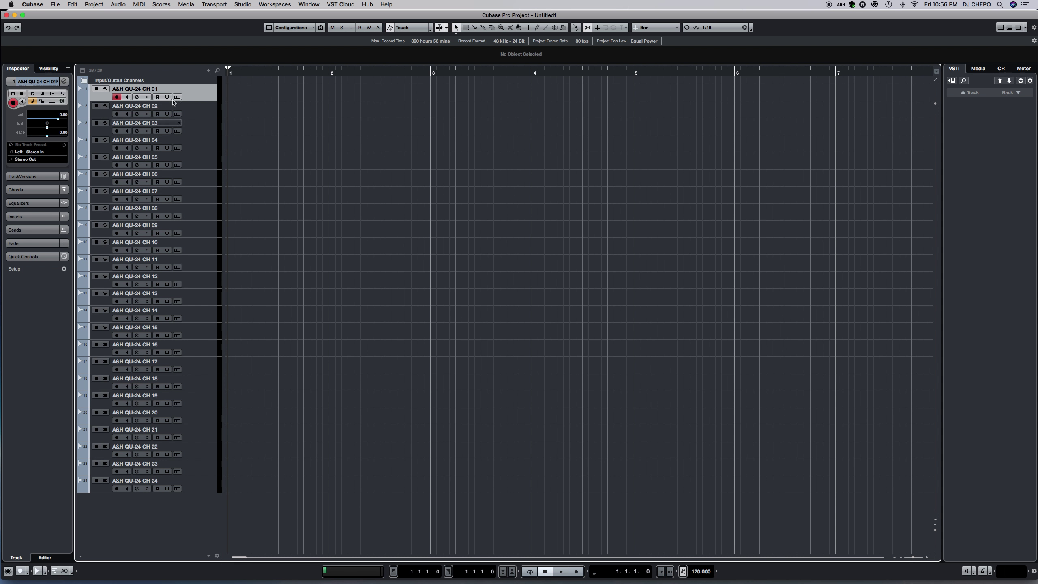
click(243, 5)
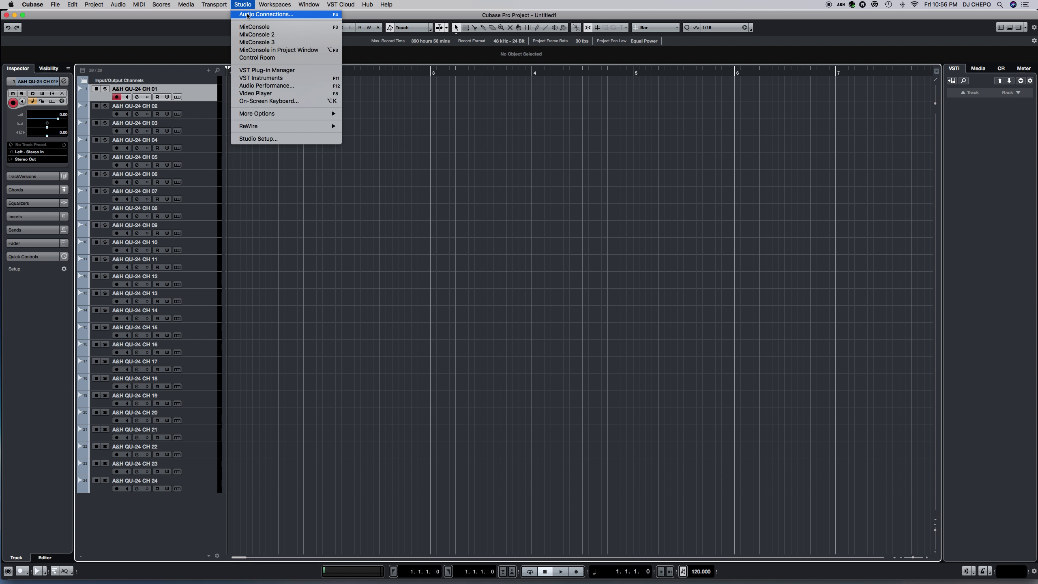
click(247, 16)
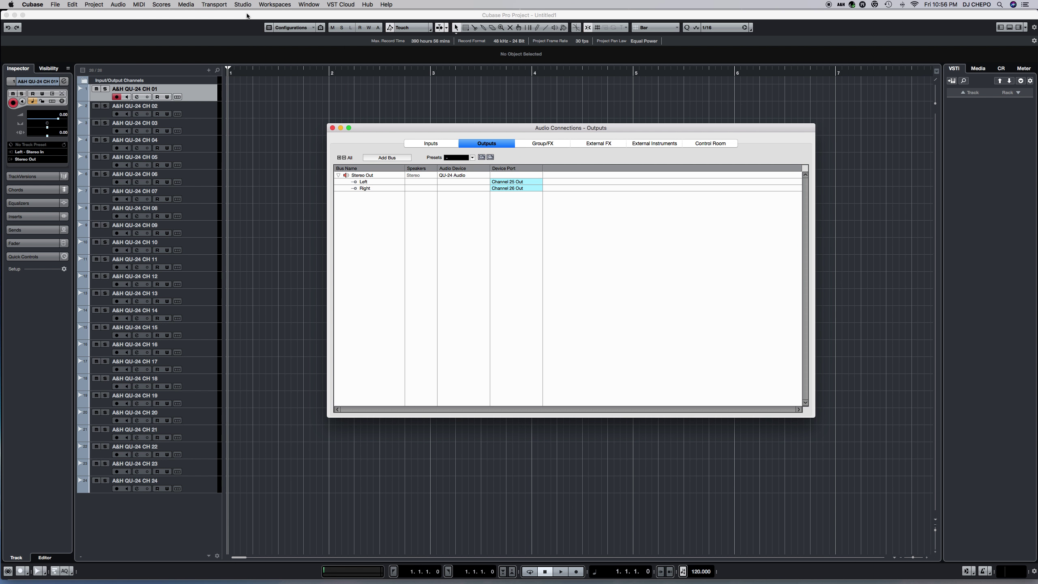
click(438, 144)
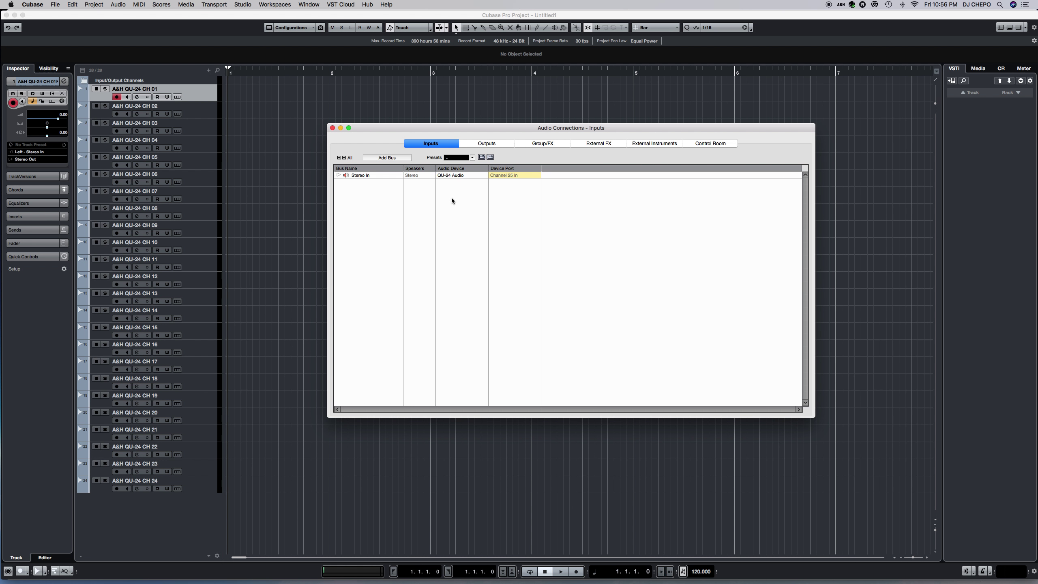
right_click(394, 175)
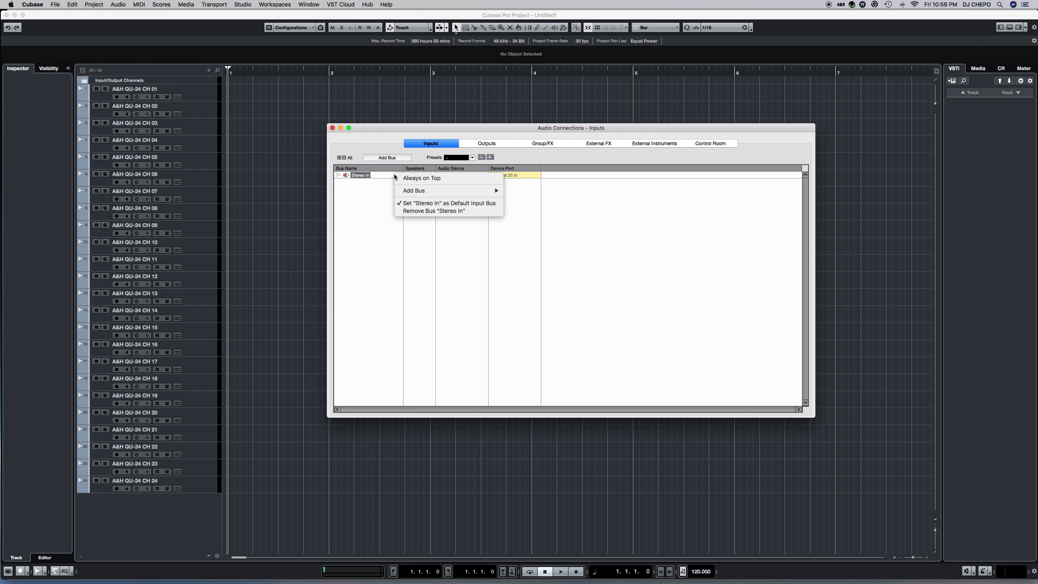
click(429, 211)
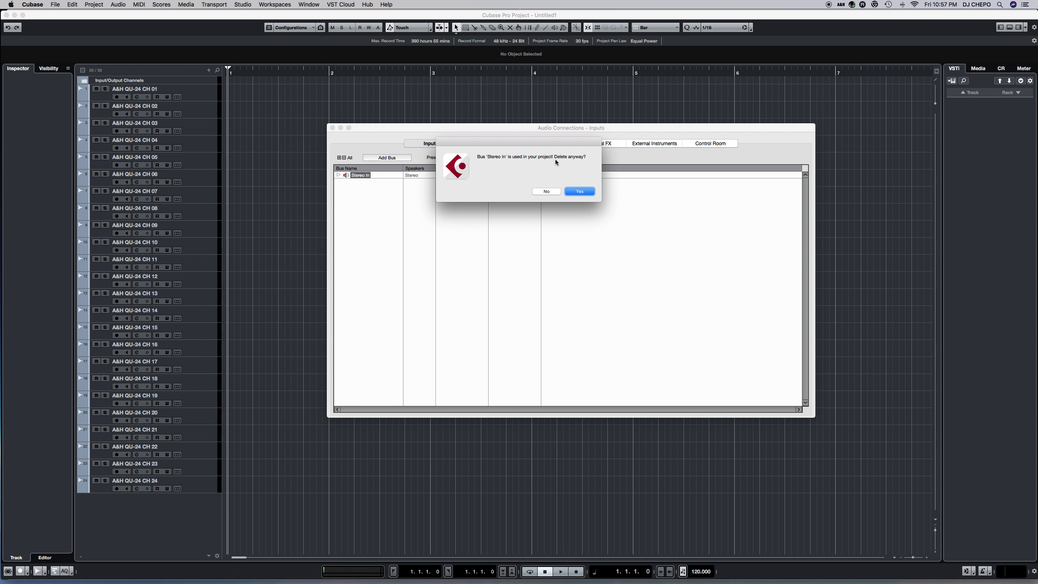
click(581, 191)
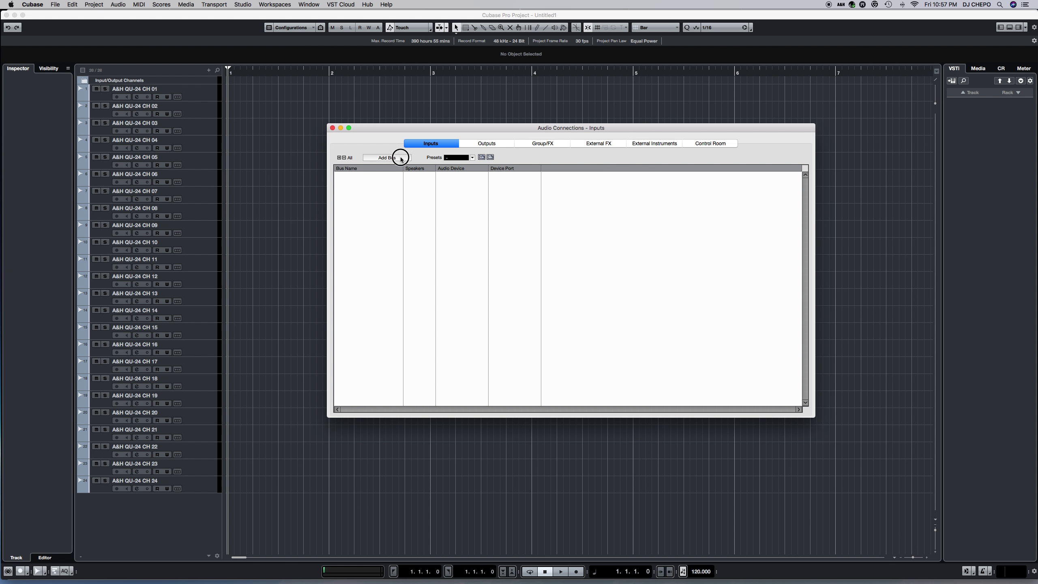
Add 24 mono input buses starting with the name "A&H QU-24 CH 01".
click(401, 157)
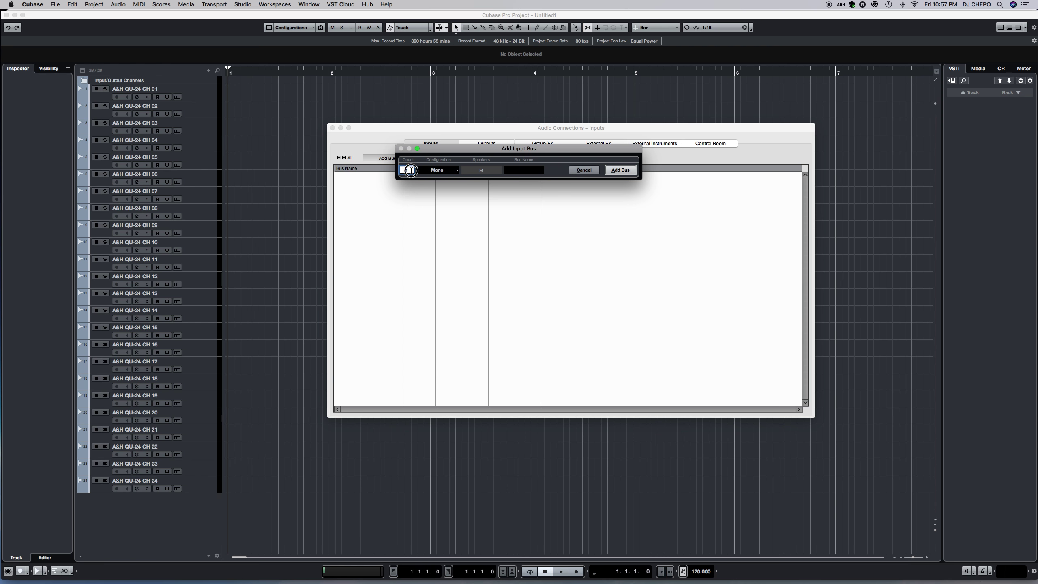
text(24)
click(522, 170)
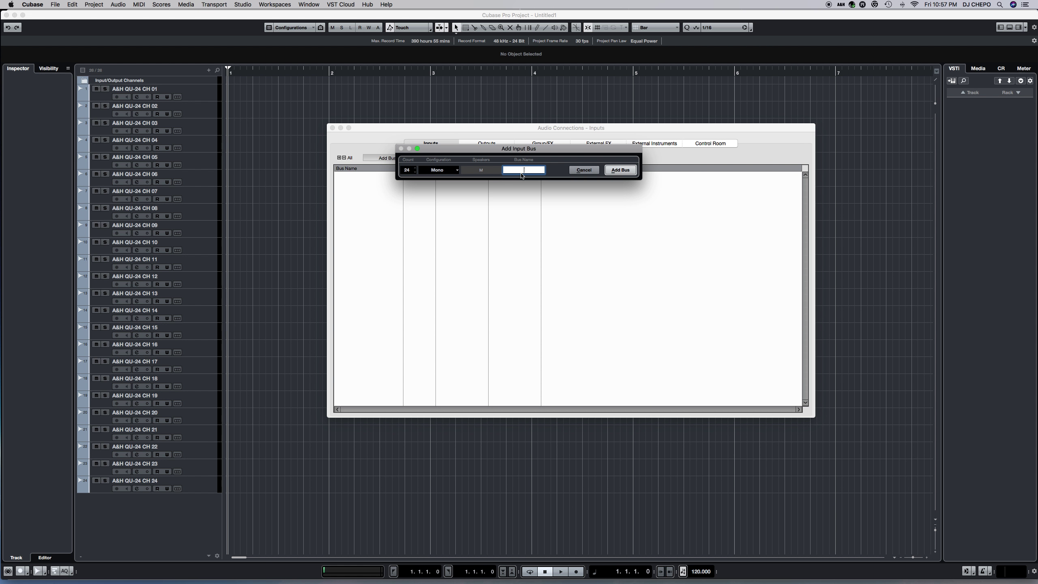
text(A&H QU-24 CH 01)
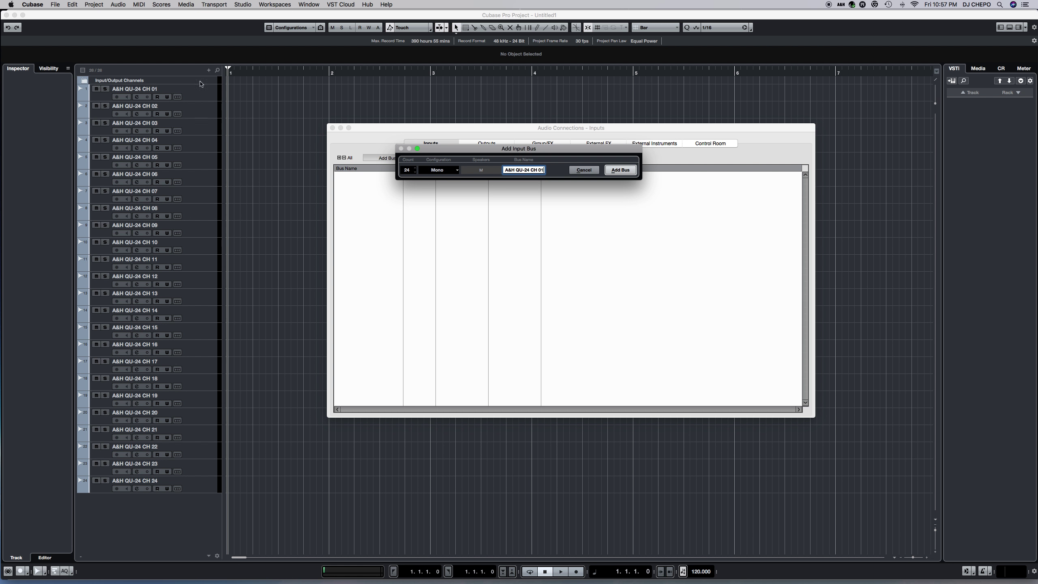
click(620, 170)
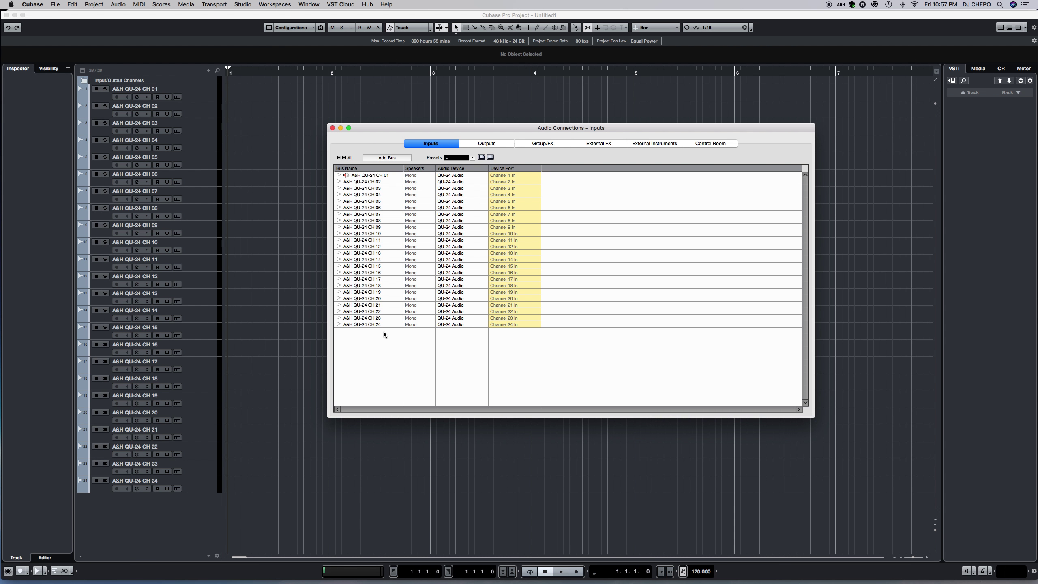
Add three stereo input buses starting with the name "A&H QU-24 CH 25-26".
click(394, 158)
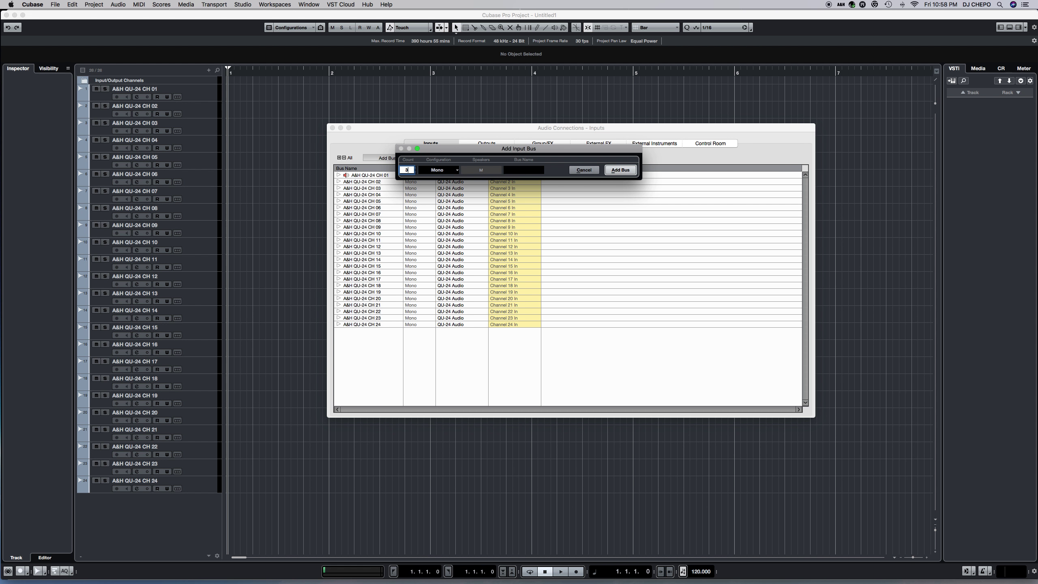
click(453, 171)
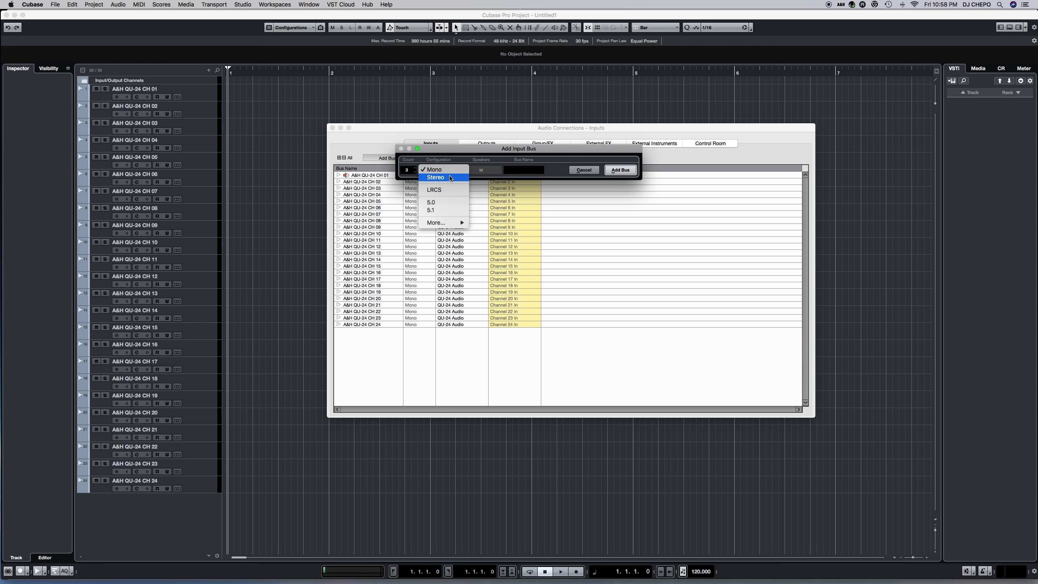
click(450, 177)
click(534, 172)
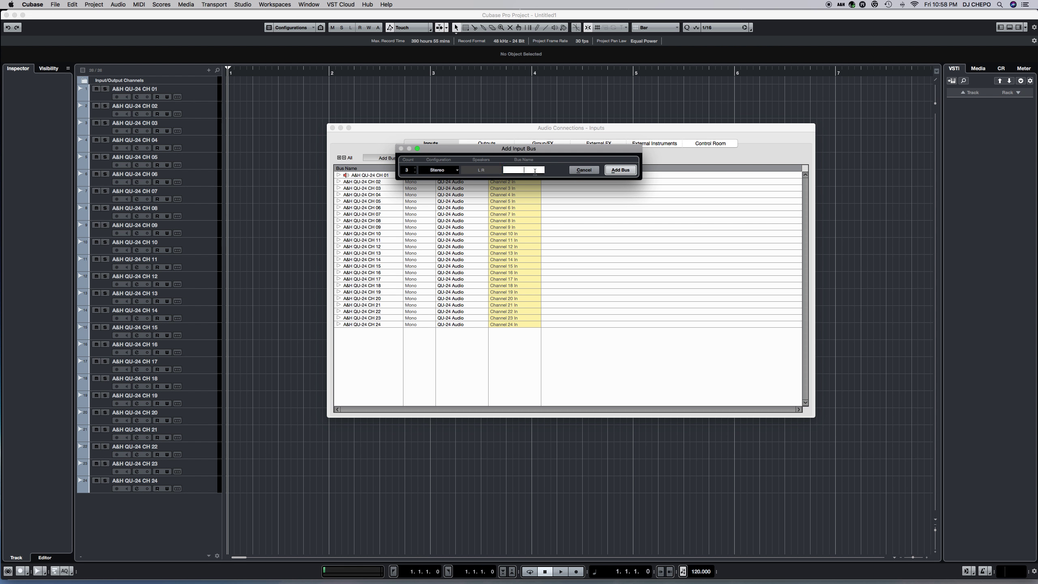
text(A&H)
text( QU-24)
text(CH)
text( 2)
text(5)
text(-)
text(26)
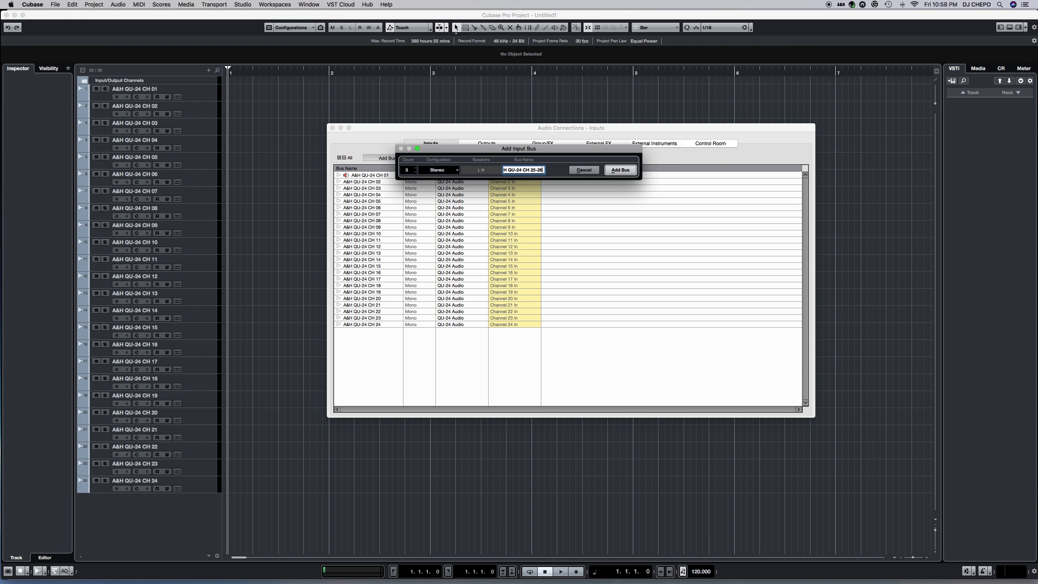
click(628, 172)
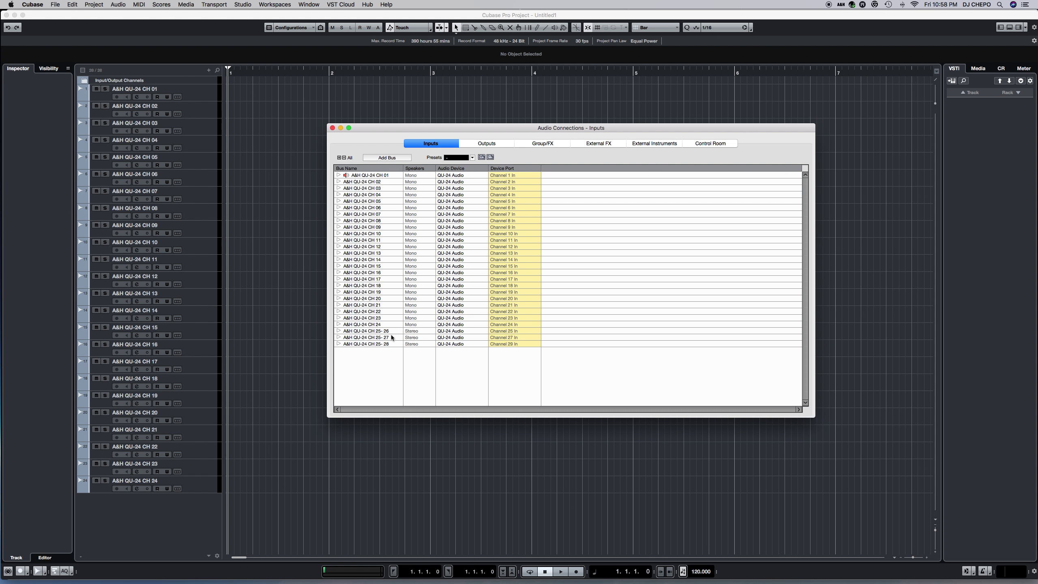
Rename the second stereo input bus to "A&H QU-24 CH 27- 28".
double_click(389, 338)
click(382, 338)
text(7)
key(BackSpace)
text(8)
key(Return)
Rename the third stereo input bus to "A&H QU-24 CH 29- 30".
click(391, 344)
double_click(380, 343)
click(382, 344)
key(BackSpace)
text(9)
click(395, 344)
text(30)
key(Return)
Assign Channel 31 Out to the left side and Channel 32 Out to the right side of the Stereo Out bus.
click(492, 144)
click(524, 182)
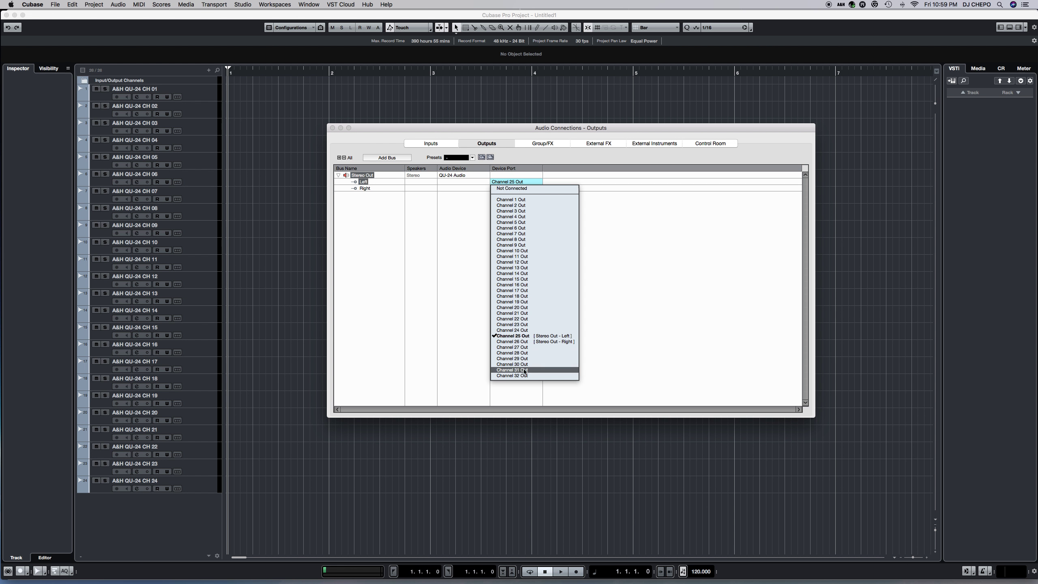
click(457, 298)
click(515, 182)
click(513, 370)
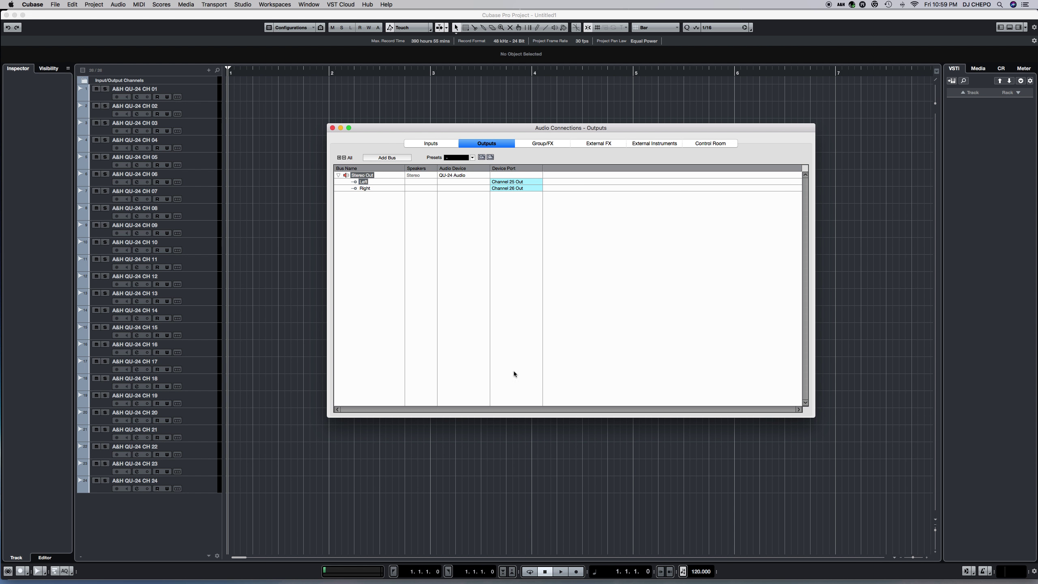
click(516, 189)
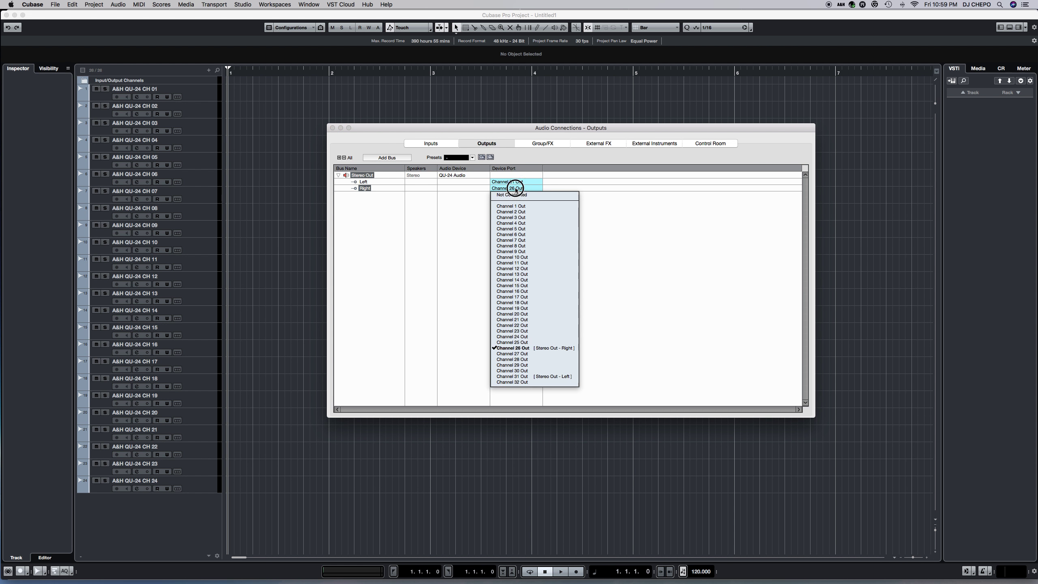
click(517, 382)
Rename the stereo output bus to "A&H Stereo out".
double_click(373, 175)
key(BackSpace)
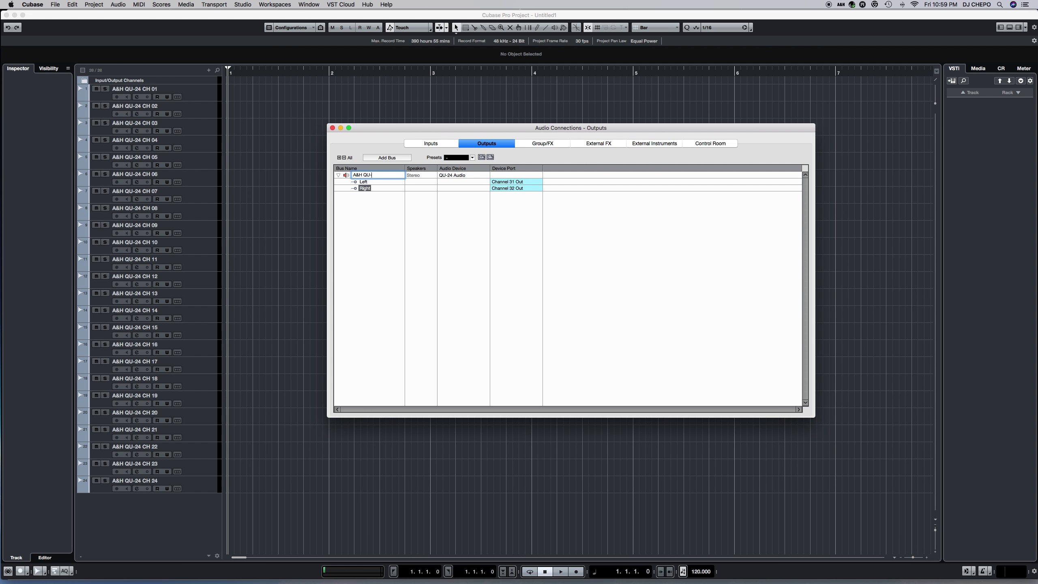
text(24)
click(416, 209)
Compare the input and output buses in Audio Connections, and close the window.
click(424, 143)
click(480, 145)
click(434, 145)
click(479, 145)
click(430, 144)
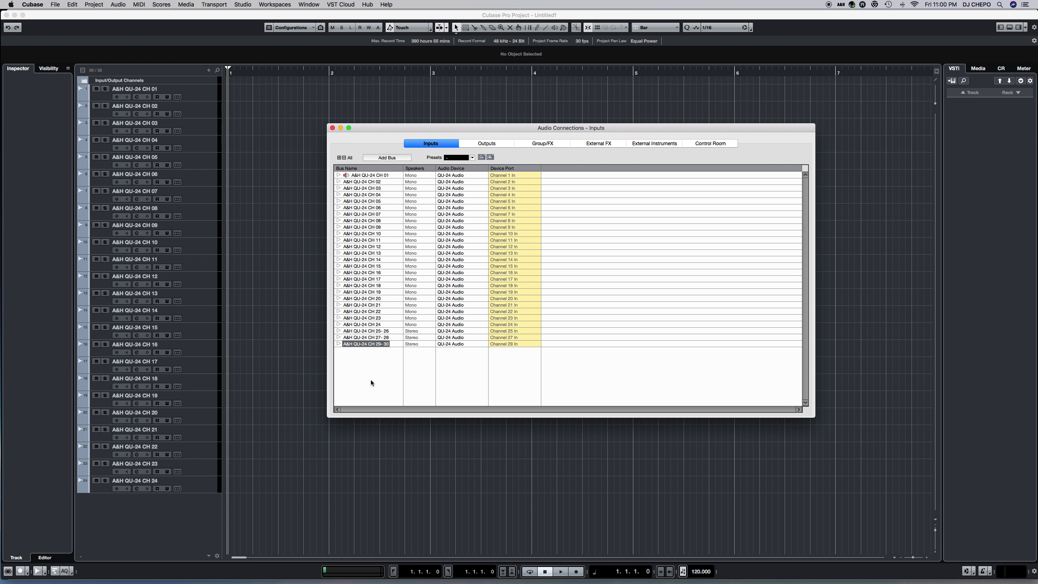
click(492, 144)
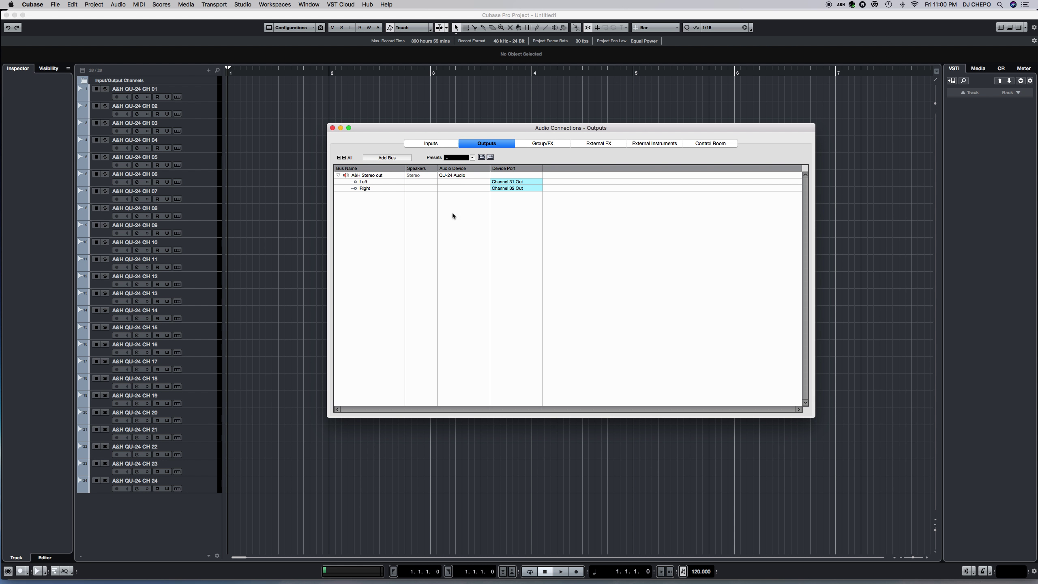
click(333, 129)
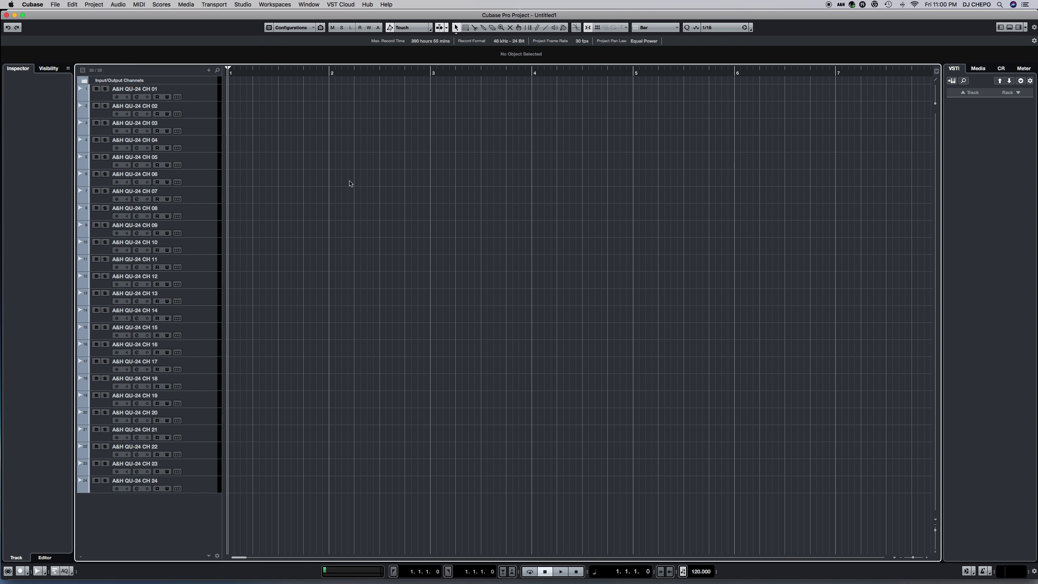
Check the input and output routing of the first three tracks and view the input buses available for track 01.
click(201, 97)
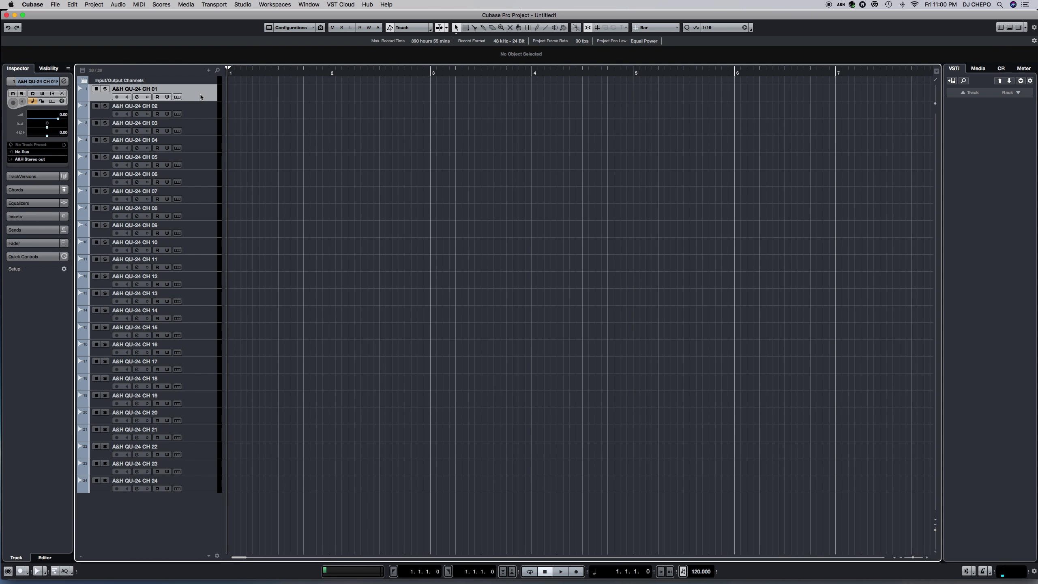
click(194, 113)
click(194, 98)
click(195, 124)
click(195, 107)
click(196, 96)
click(198, 115)
click(195, 125)
click(199, 97)
click(40, 153)
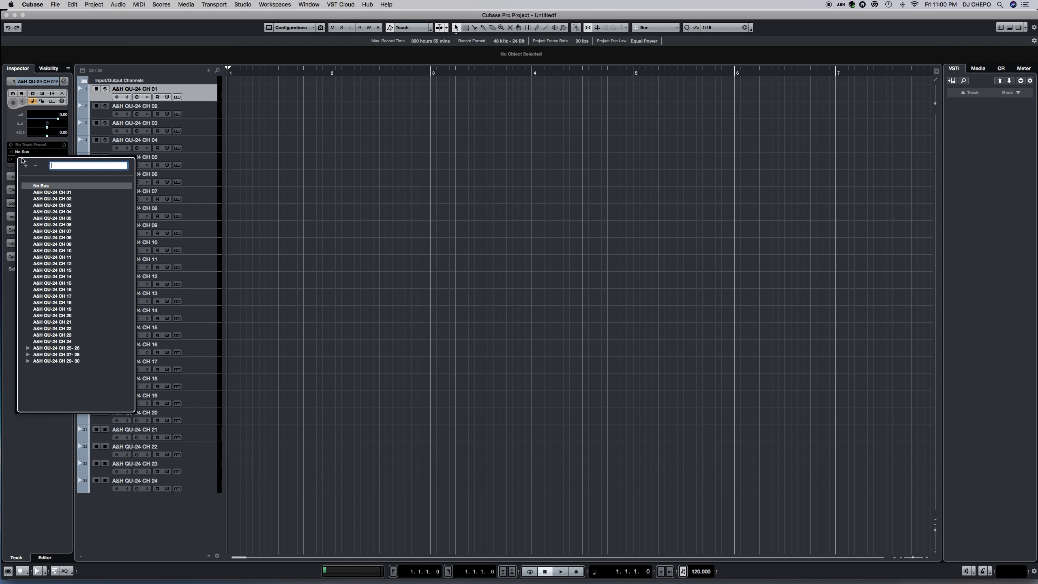
click(213, 119)
click(203, 121)
Set the input routing of track A&H QU-24 CH 01 to the input bus A&H QU-24 CH 01.
click(201, 96)
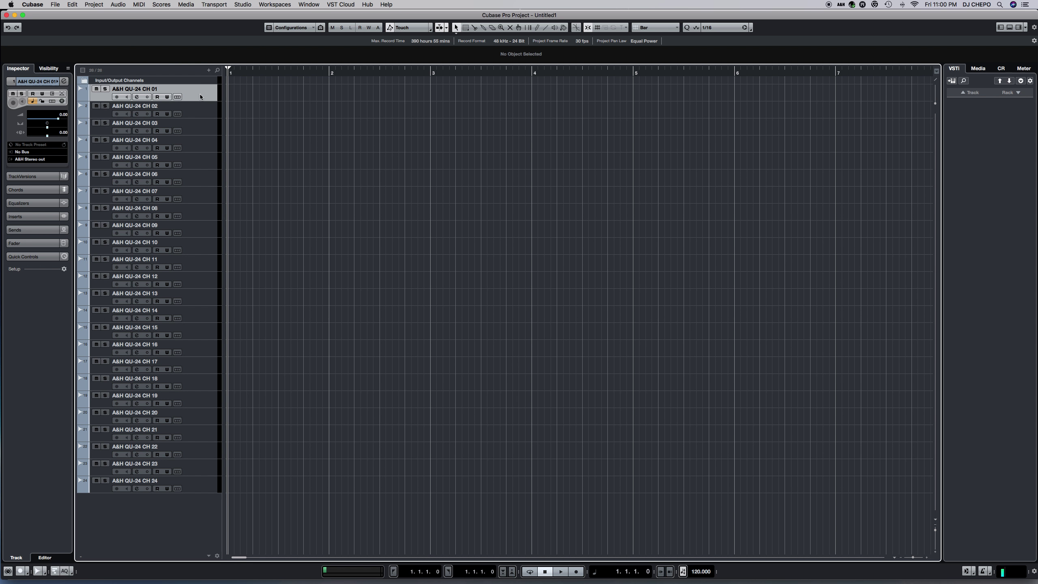
click(194, 113)
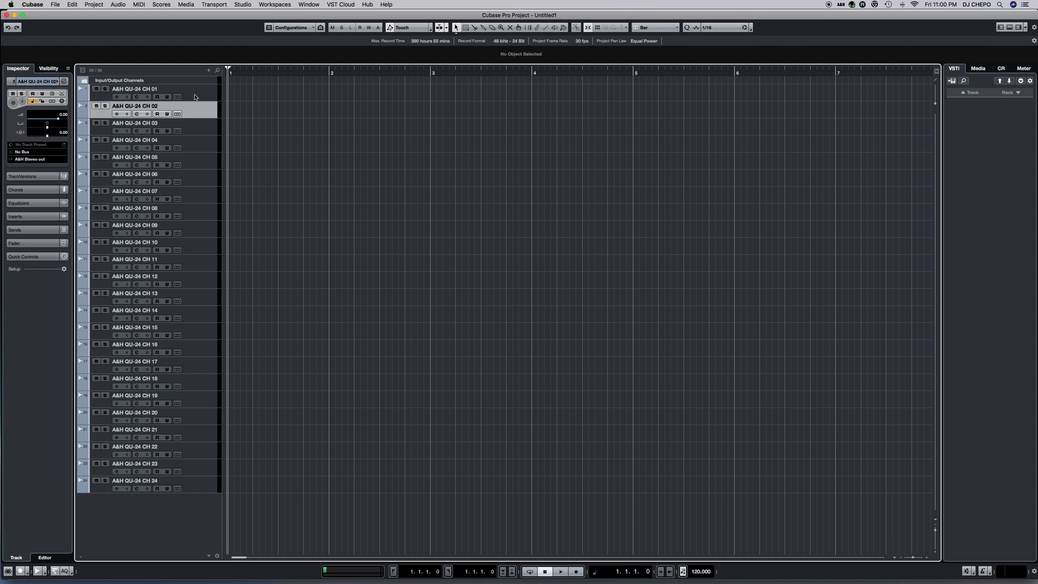
click(194, 97)
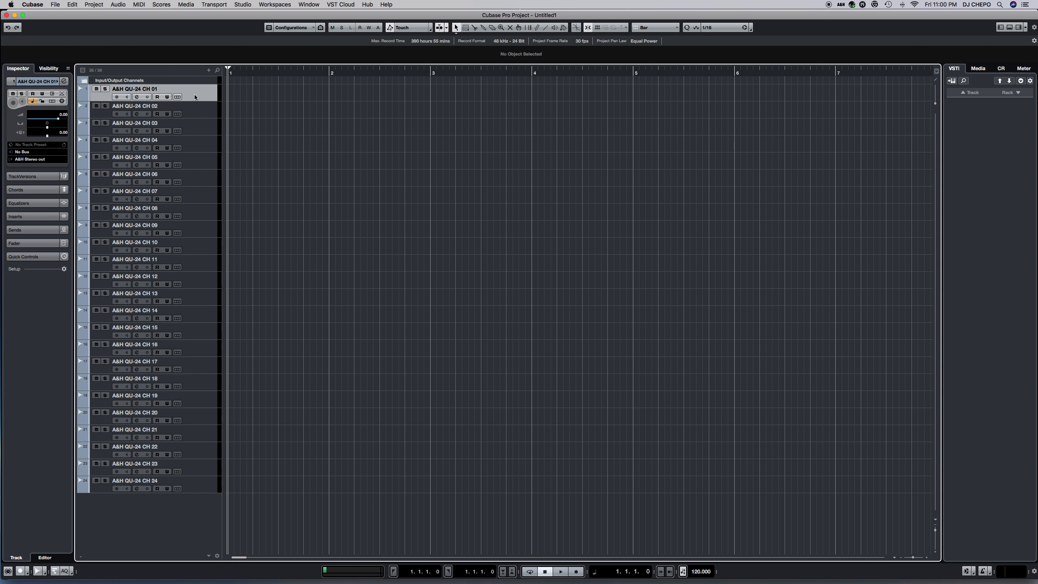
click(57, 152)
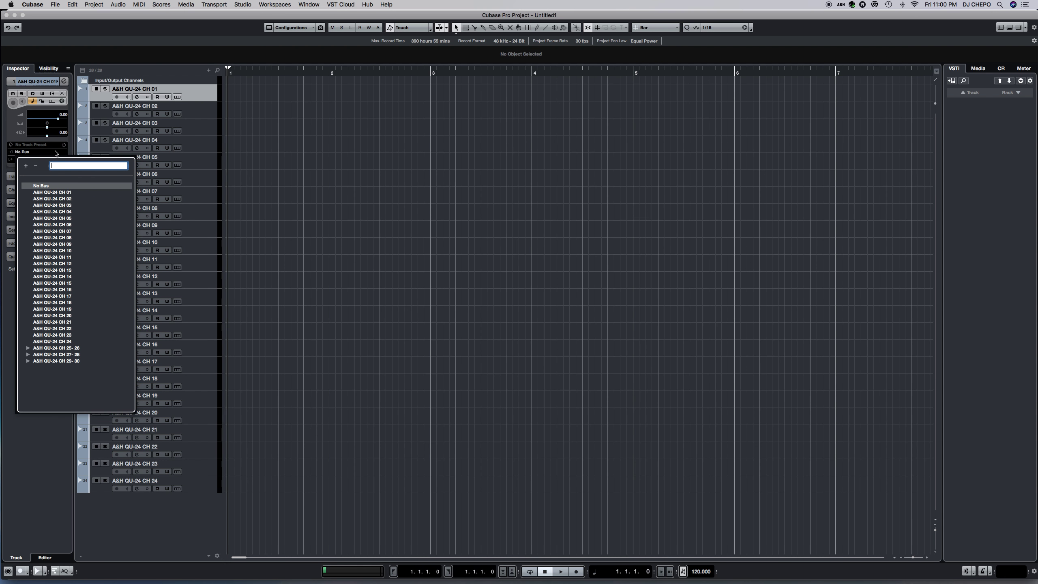
click(62, 192)
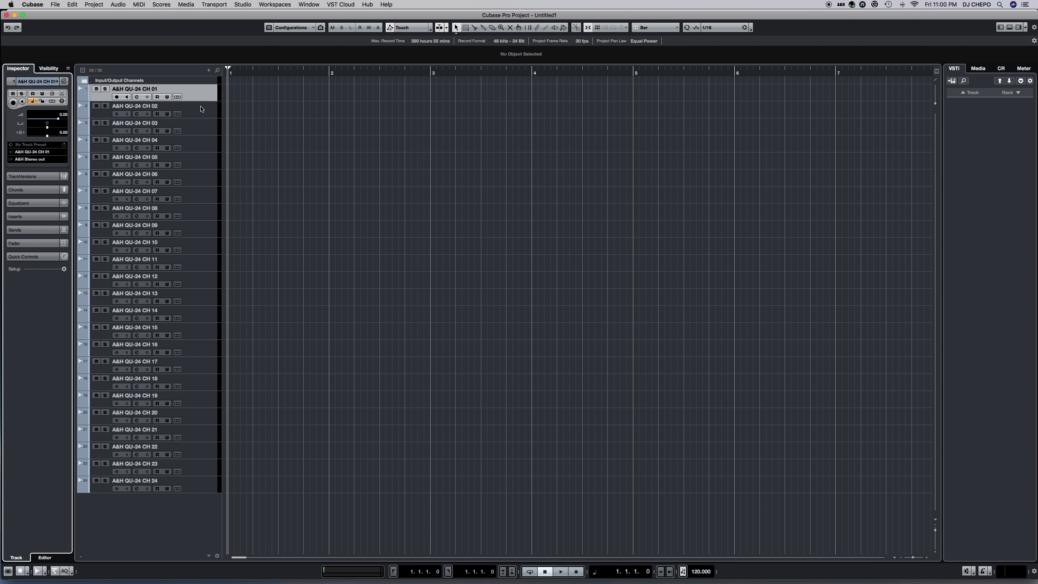
Route the inputs of tracks CH 02 and CH 03 to the matching buses A&H QU-24 CH 02 and CH 03.
click(194, 113)
click(45, 152)
click(61, 200)
click(188, 128)
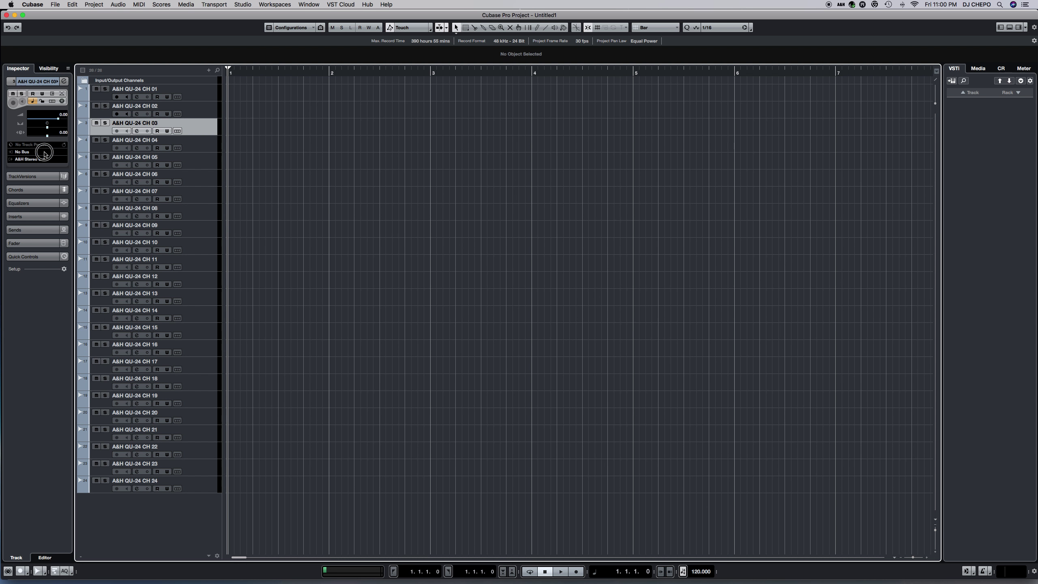
click(45, 152)
click(70, 207)
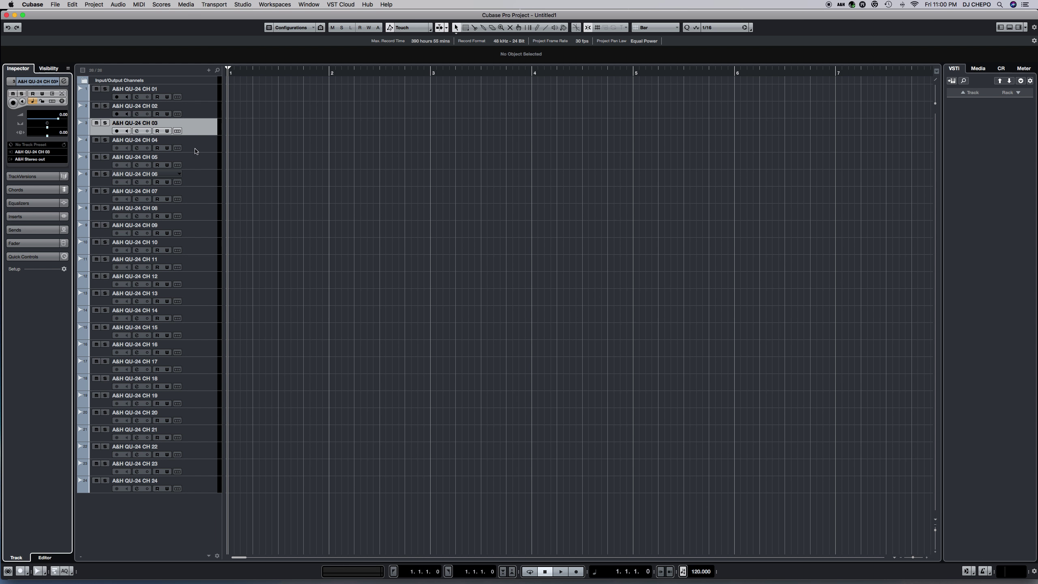
Route the inputs of tracks CH 04 and CH 05 to the matching buses A&H QU-24 CH 04 and CH 05.
click(188, 141)
click(47, 152)
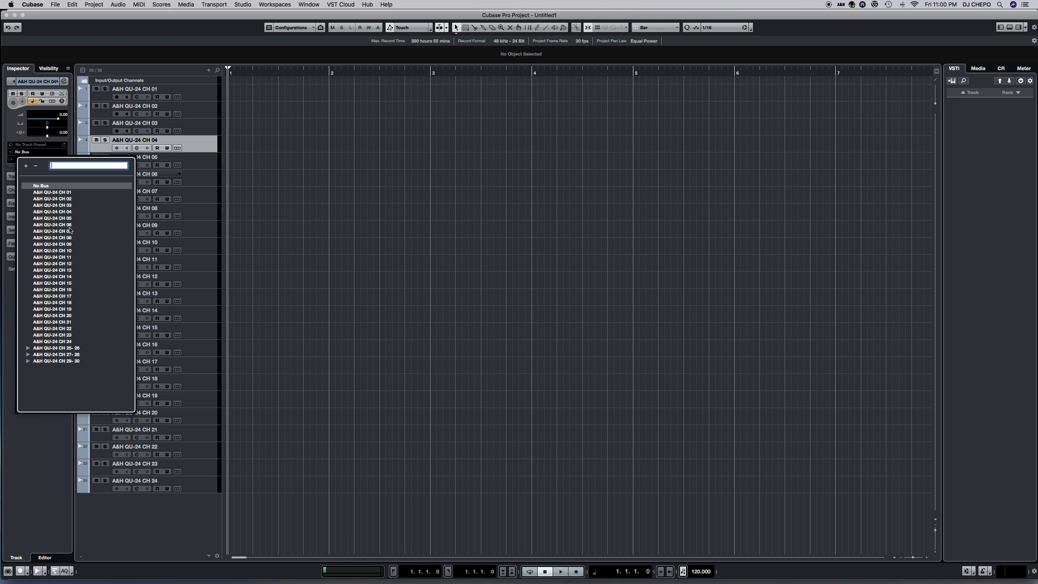
click(68, 212)
click(189, 159)
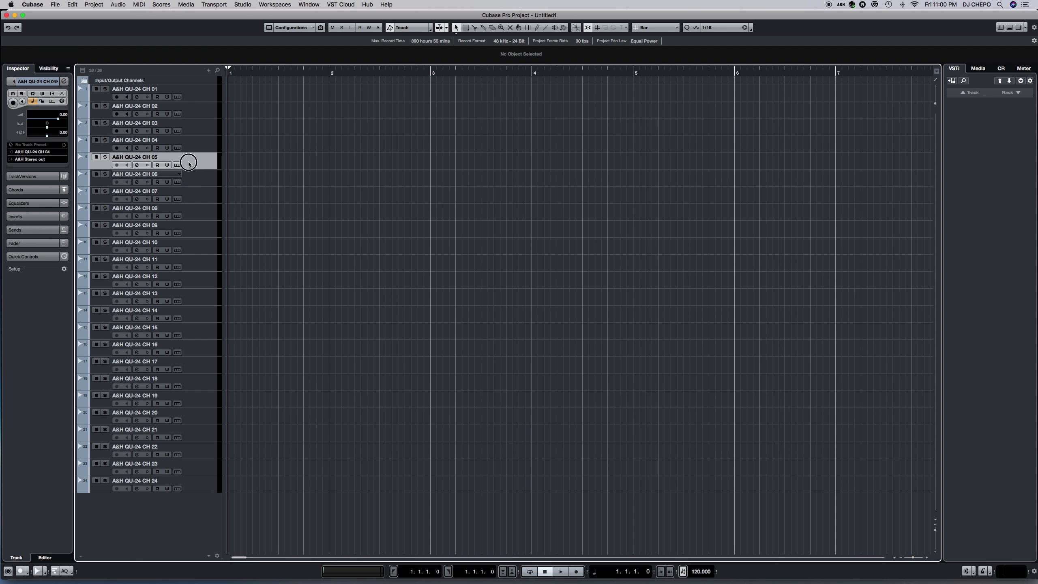
click(37, 152)
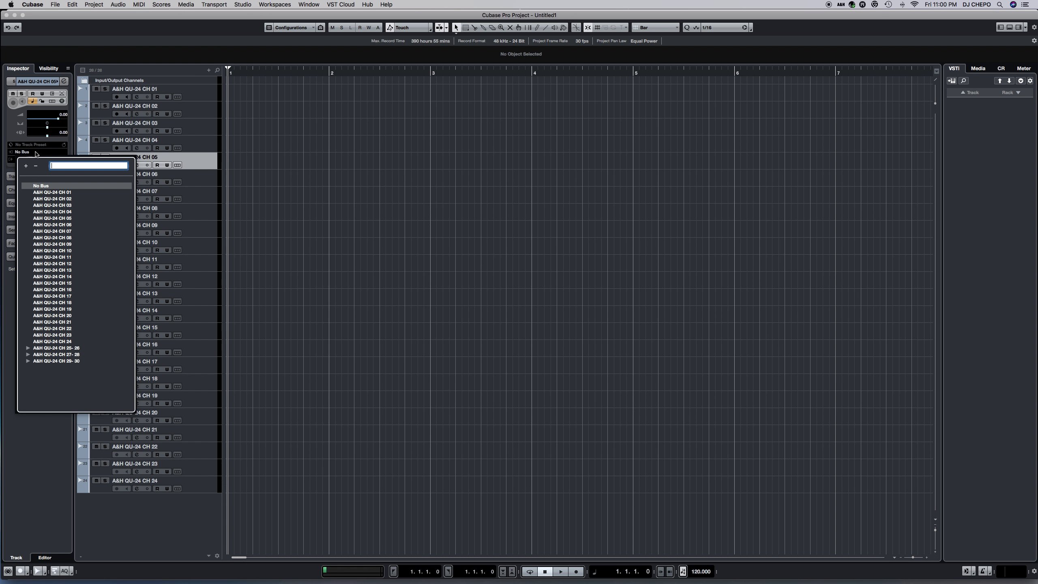
click(68, 218)
Route the inputs of tracks CH 06 and CH 07 to the matching buses A&H QU-24 CH 06 and CH 07.
click(91, 169)
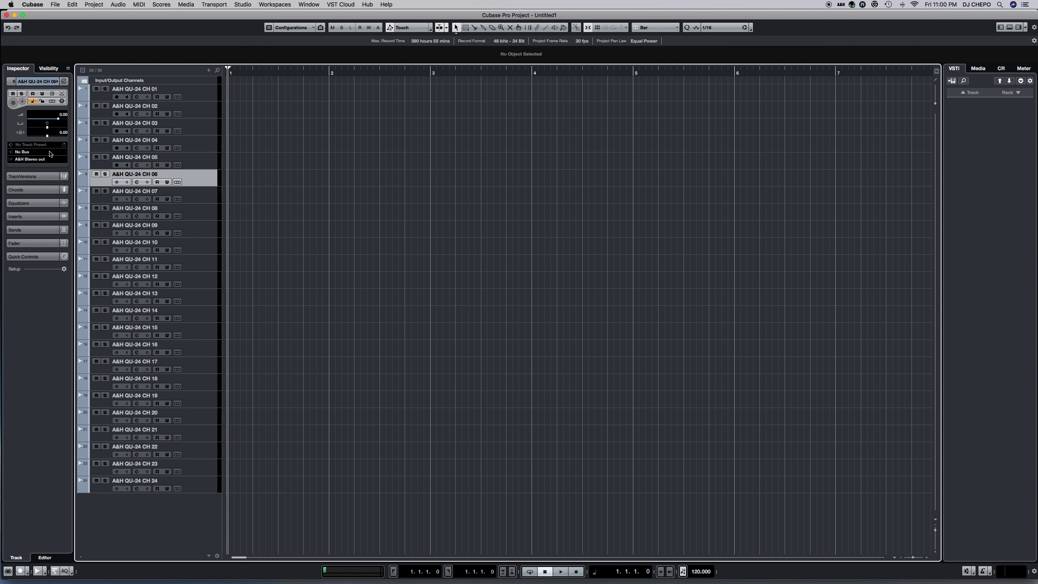
click(51, 152)
click(69, 228)
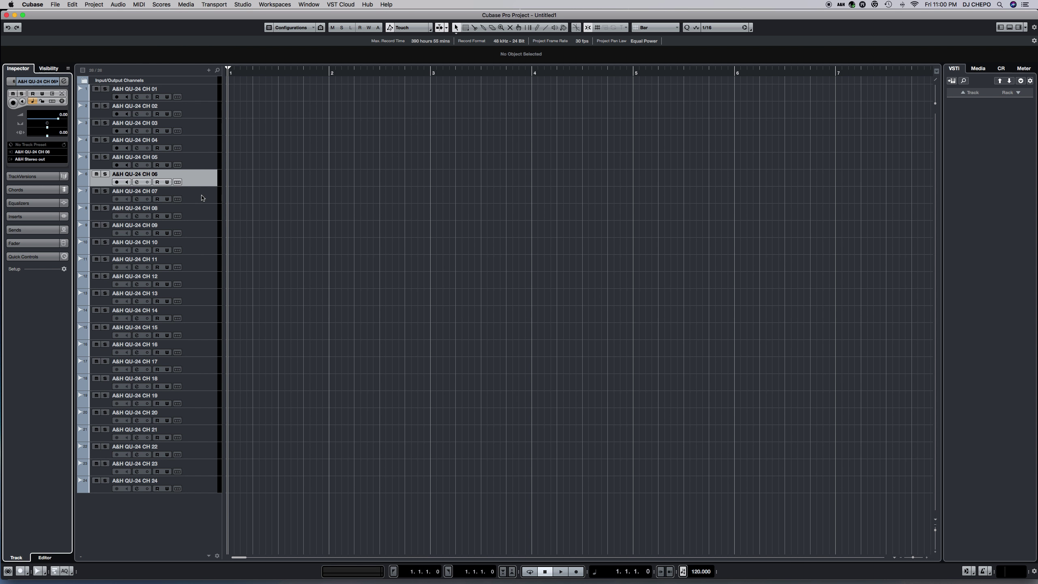
click(91, 192)
click(45, 152)
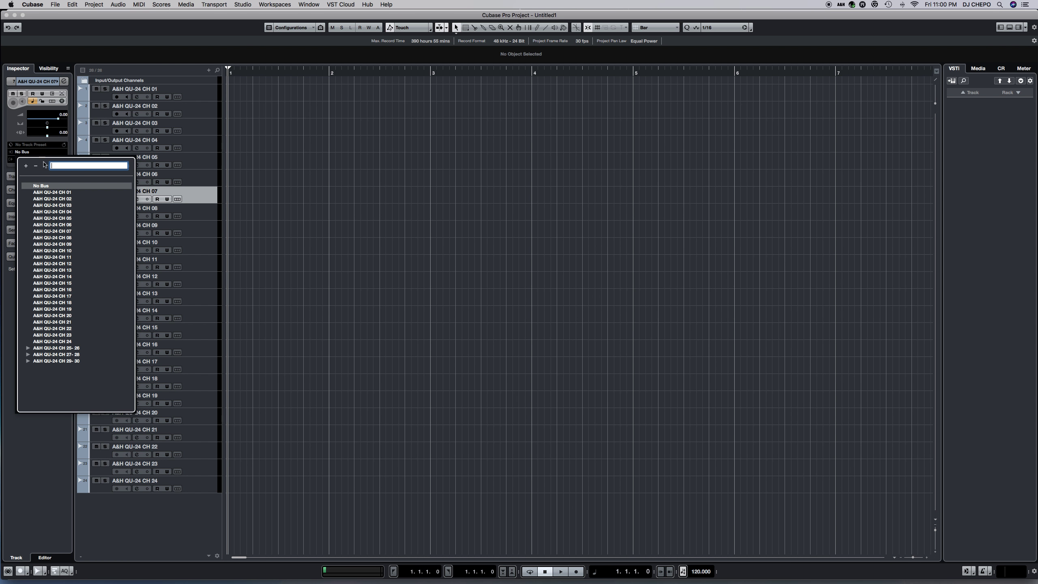
click(69, 231)
Route the inputs of tracks CH 08 and CH 09 to the matching buses A&H QU-24 CH 08 and CH 09.
click(184, 215)
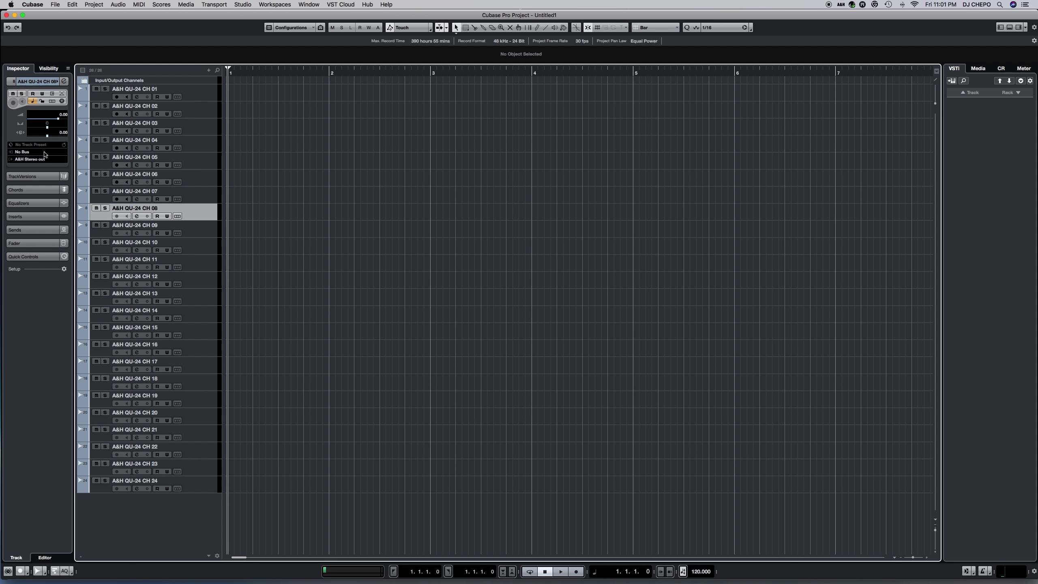
click(44, 153)
click(69, 242)
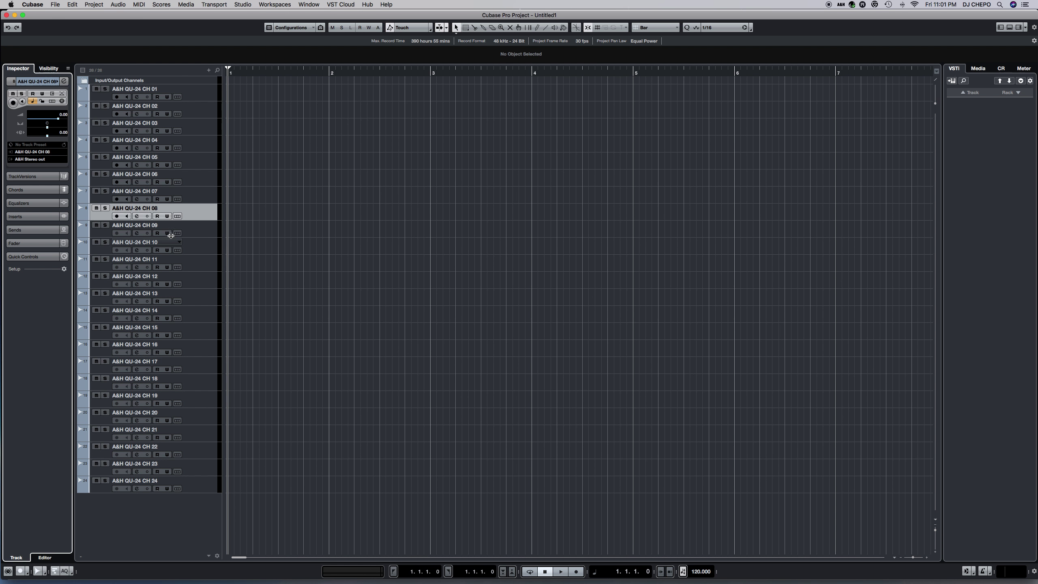
click(193, 234)
click(47, 153)
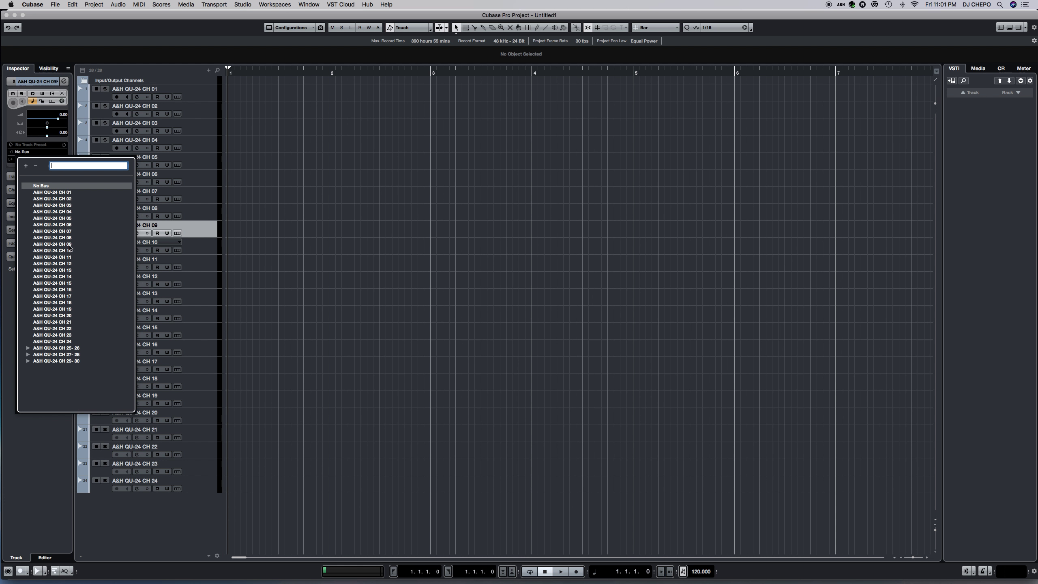
click(52, 245)
Route the inputs of tracks CH 10 and CH 11 to the matching buses A&H QU-24 CH 10 and CH 11.
click(193, 253)
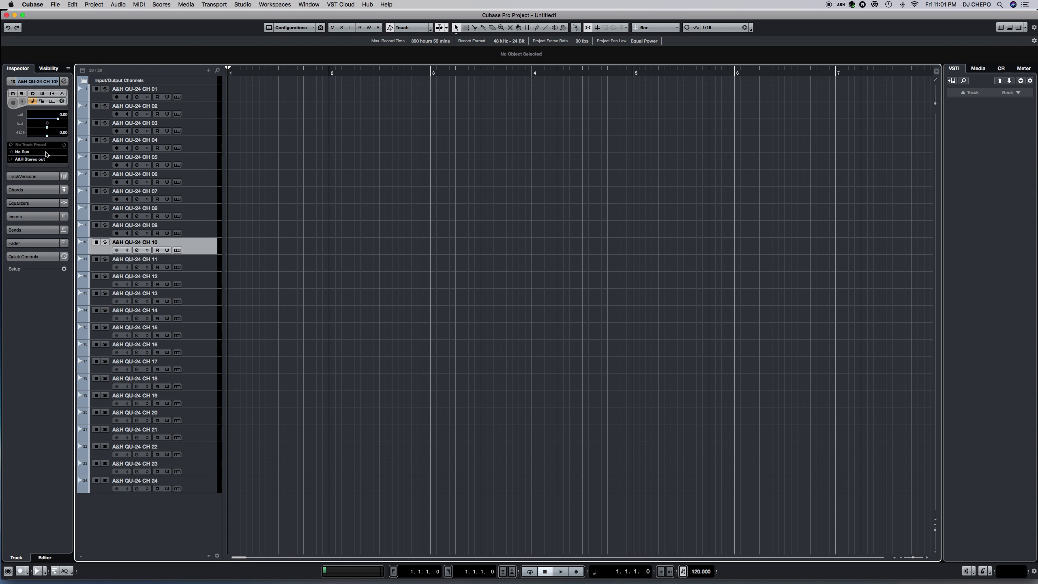
click(48, 153)
click(72, 251)
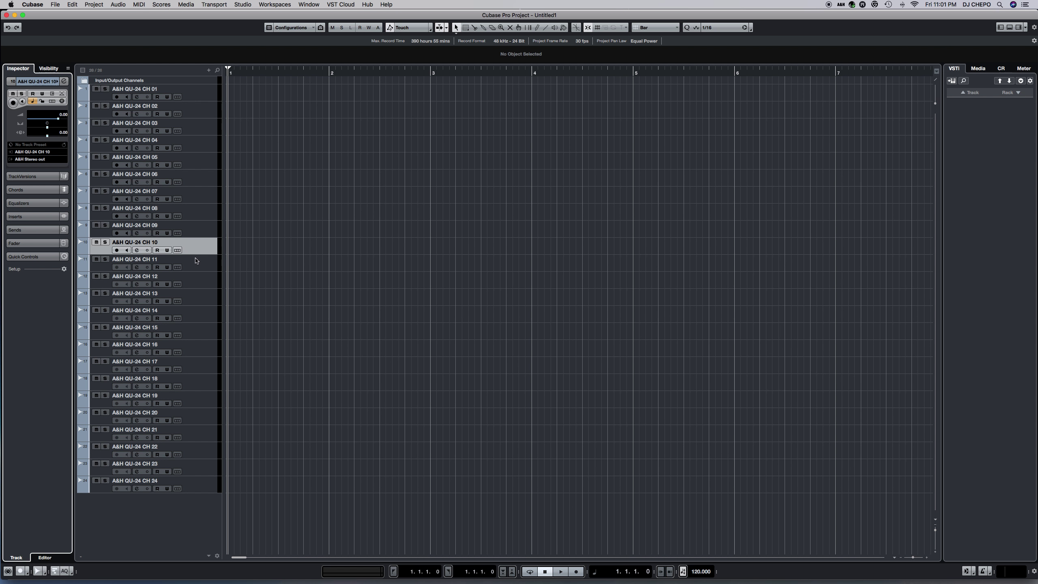
click(193, 267)
click(30, 154)
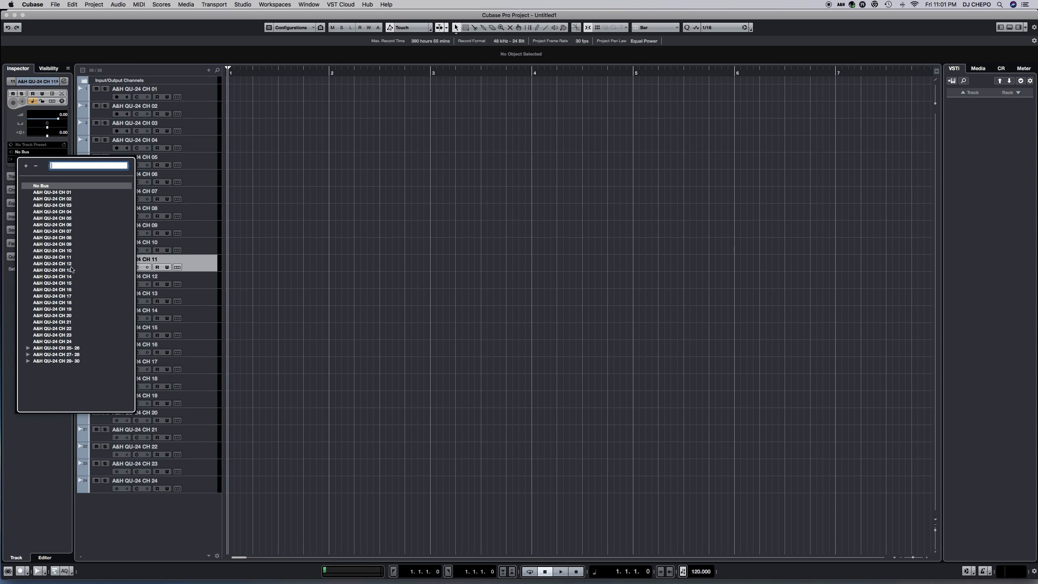
click(70, 259)
Route the inputs of tracks CH 12 and CH 13 to the matching buses A&H QU-24 CH 12 and CH 13.
key(Down)
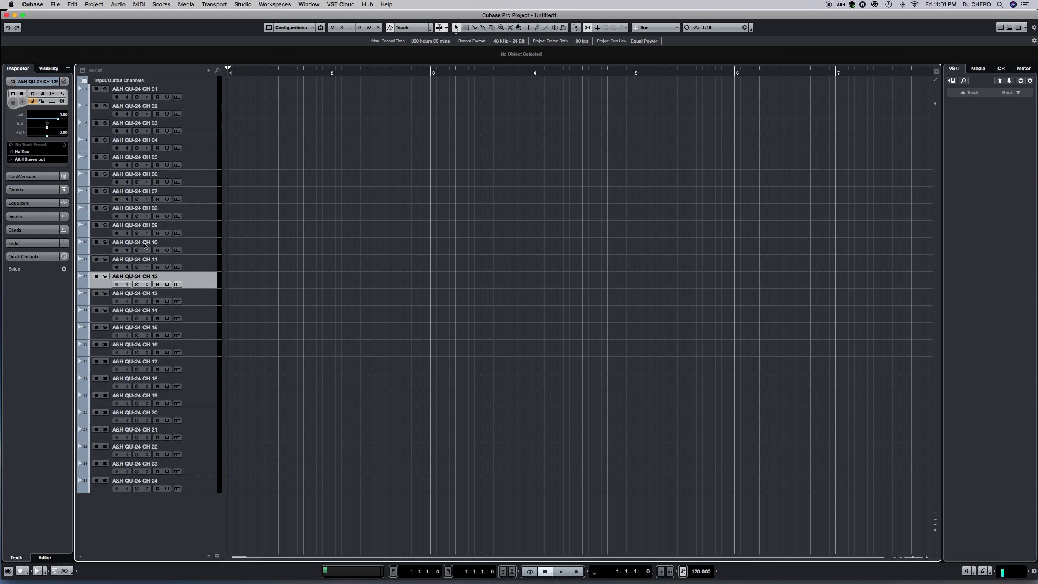
click(49, 153)
click(69, 263)
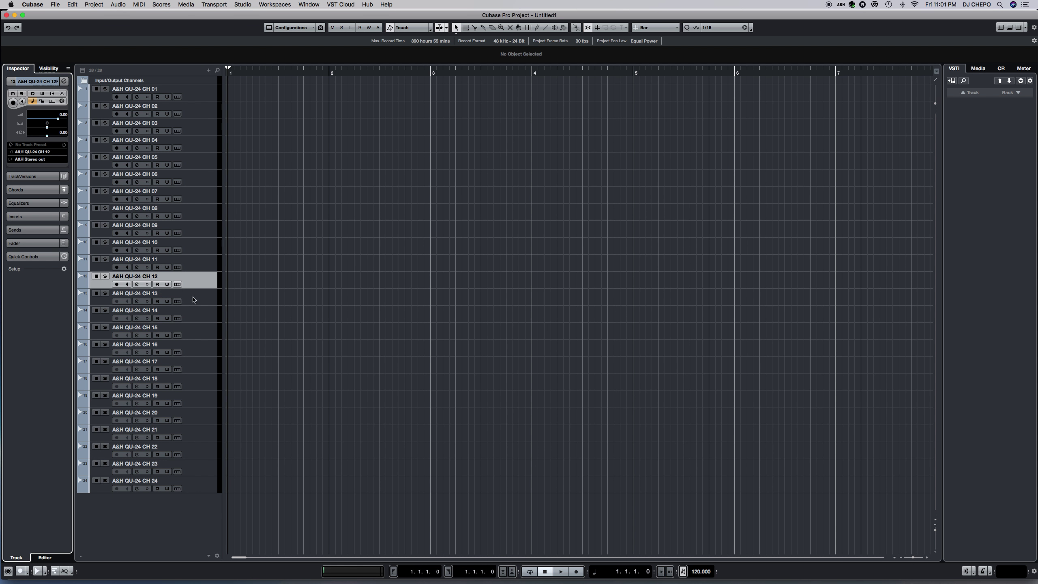
key(Down)
click(37, 153)
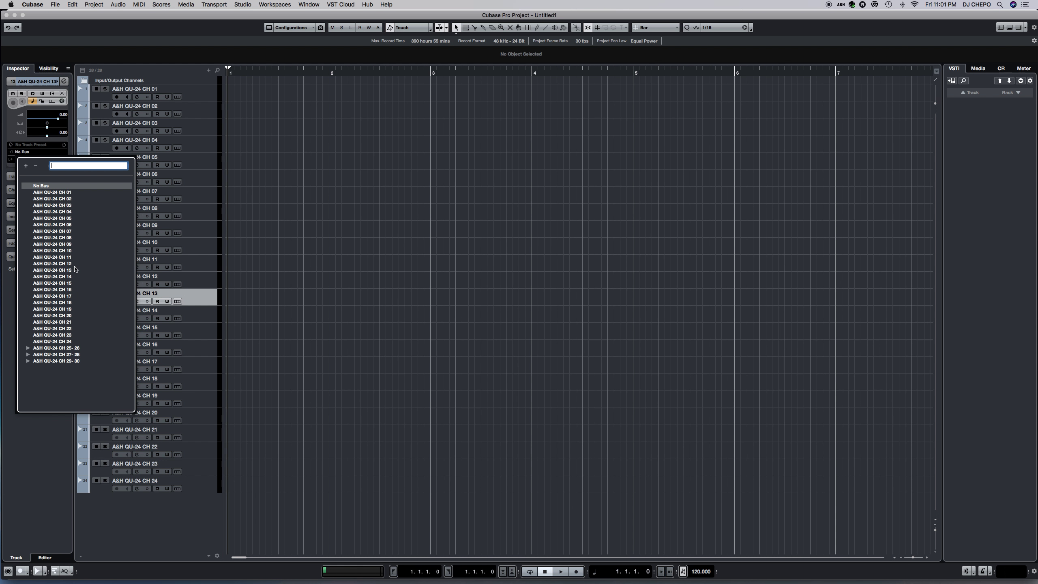
click(74, 269)
Route the inputs of tracks CH 14 and CH 15 to the matching buses A&H QU-24 CH 14 and CH 15.
key(Down)
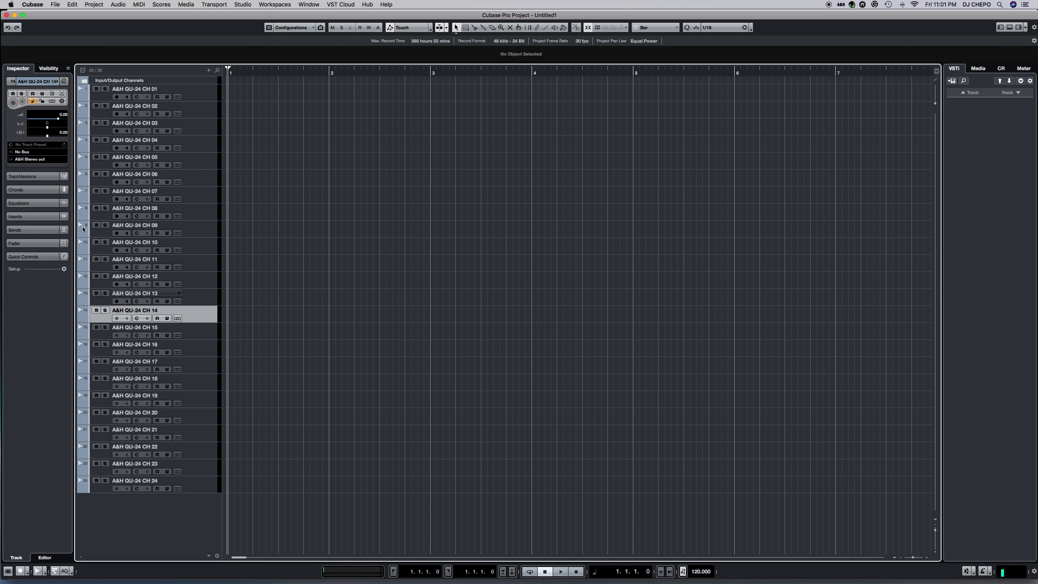
click(30, 153)
click(67, 283)
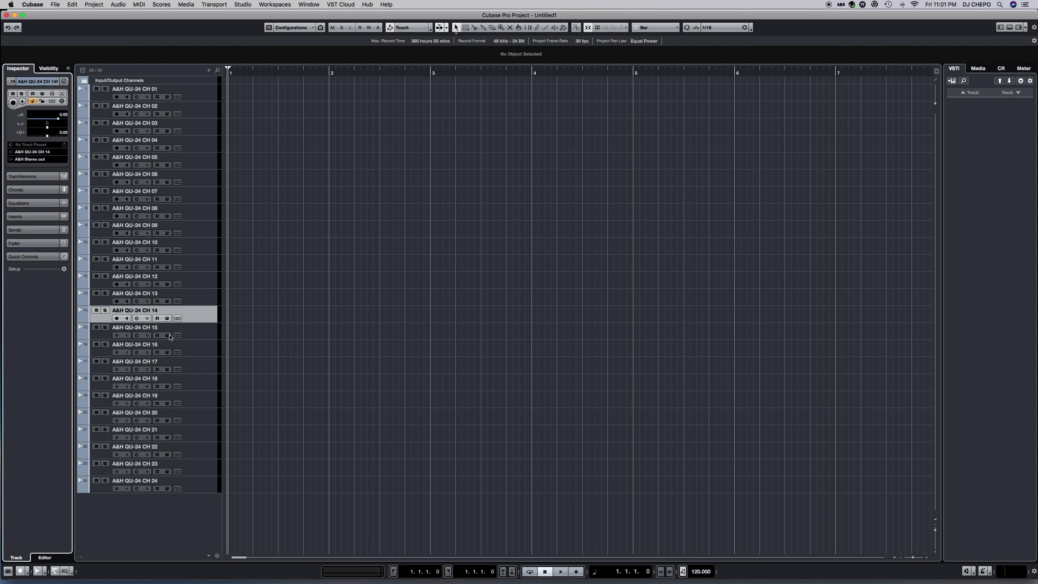
click(191, 330)
click(33, 155)
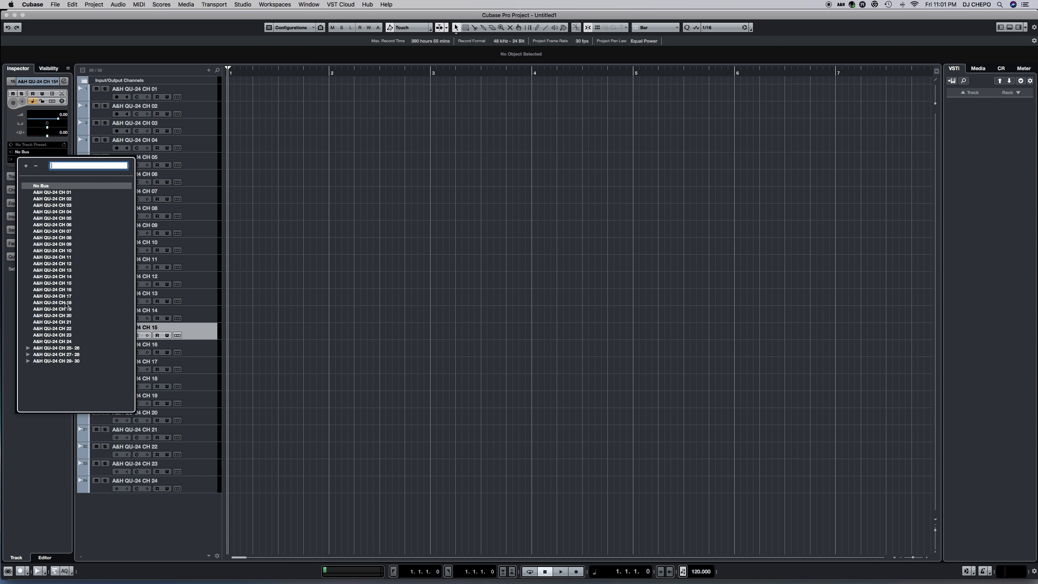
click(69, 285)
Route the inputs of tracks CH 16 and CH 17 to the matching buses A&H QU-24 CH 16 and CH 17.
click(200, 352)
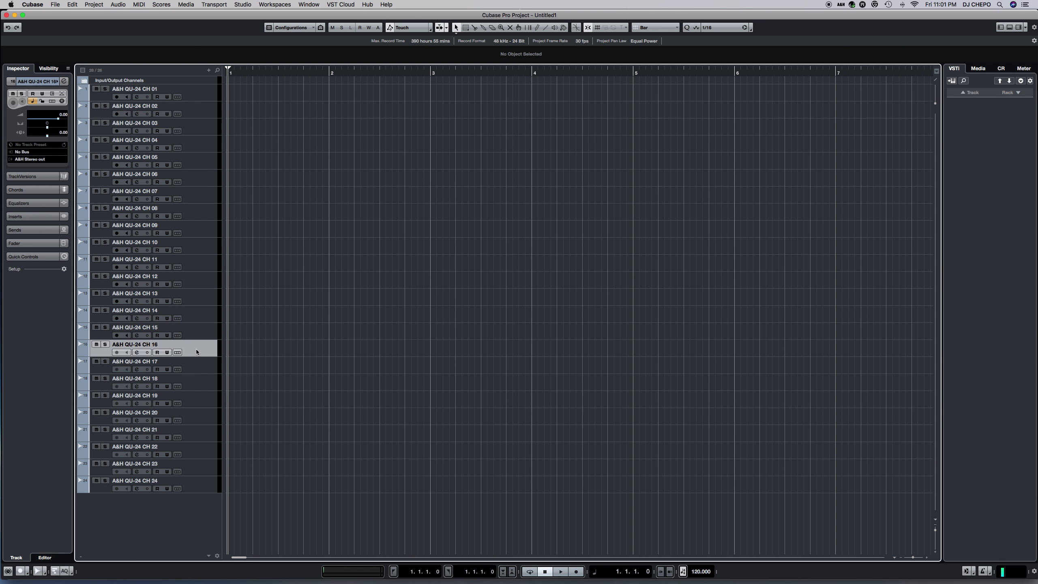
click(20, 153)
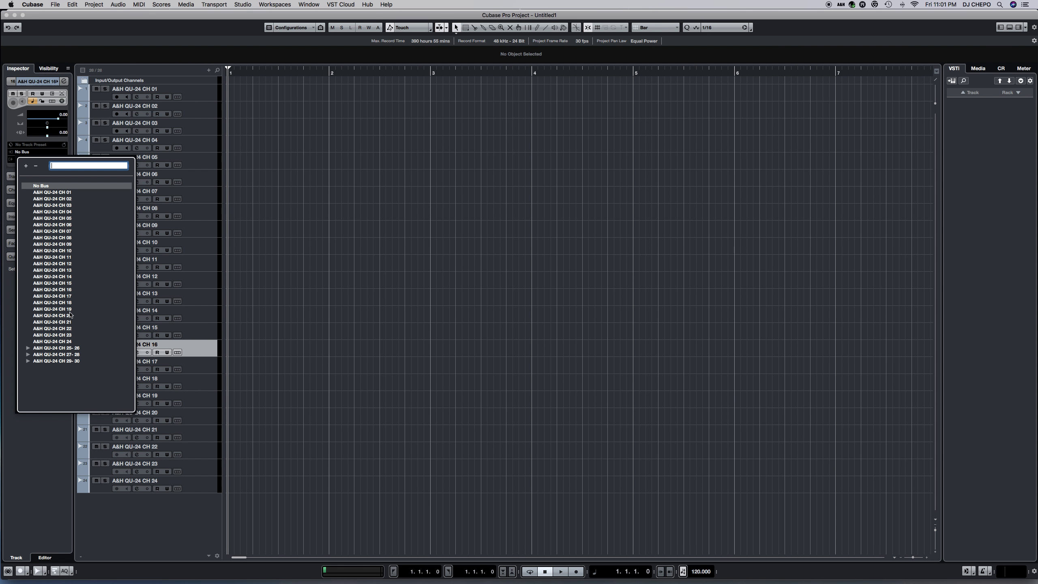
click(69, 288)
click(199, 366)
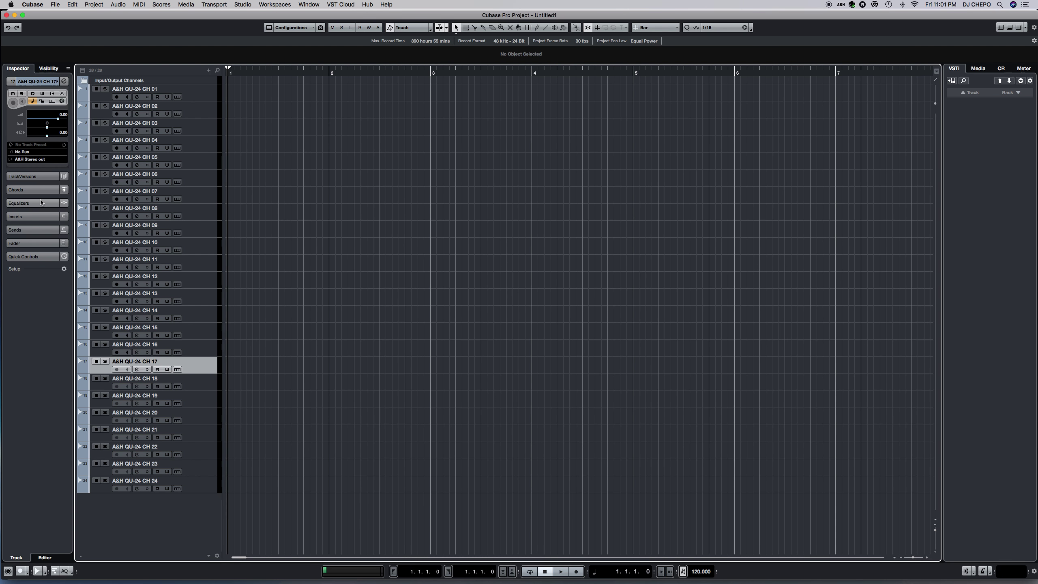
click(25, 152)
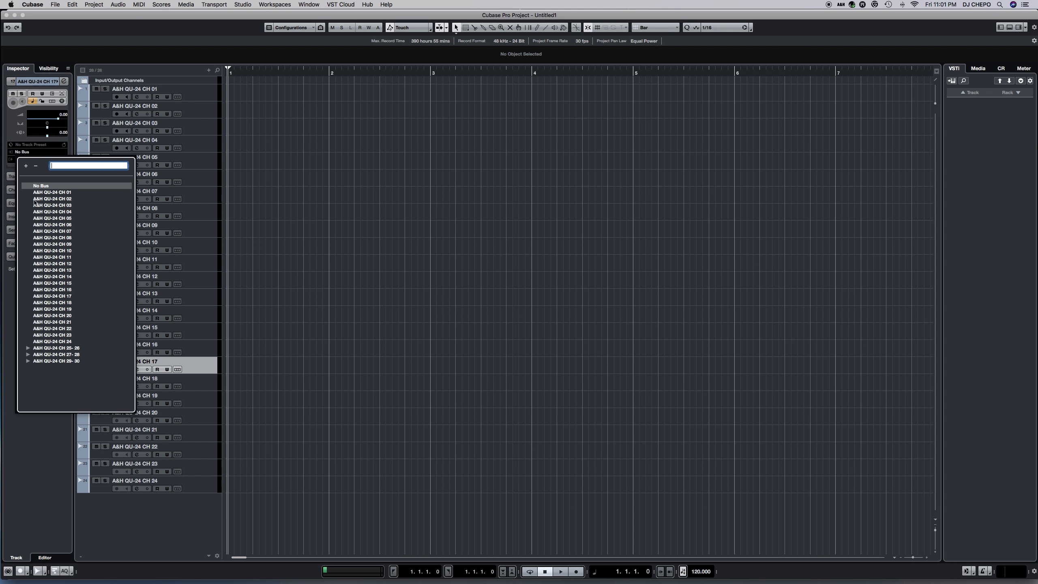
click(70, 296)
Route the inputs of tracks CH 18 and CH 19 to the matching buses A&H QU-24 CH 18 and CH 19.
click(194, 384)
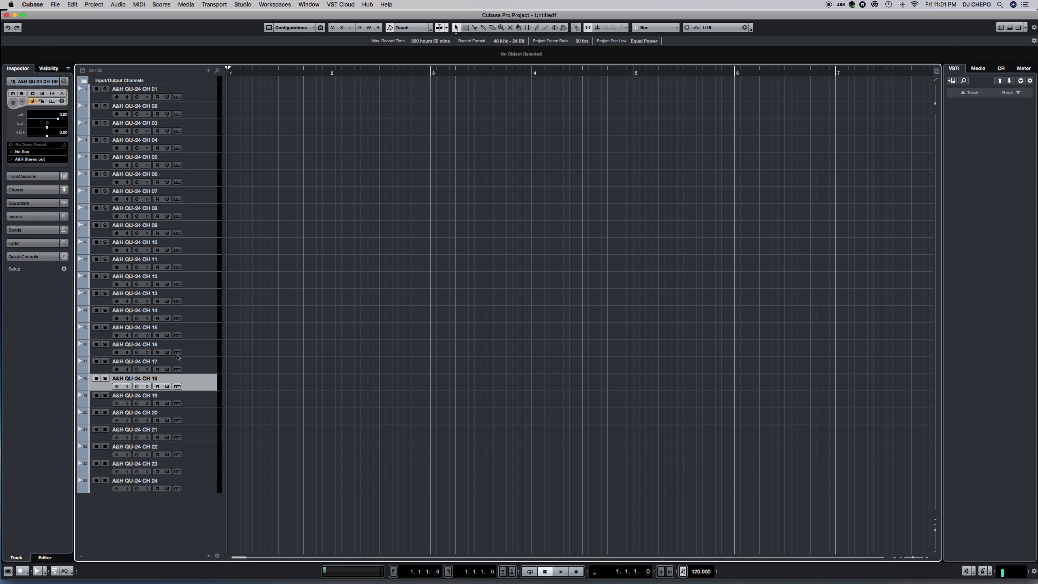
click(36, 152)
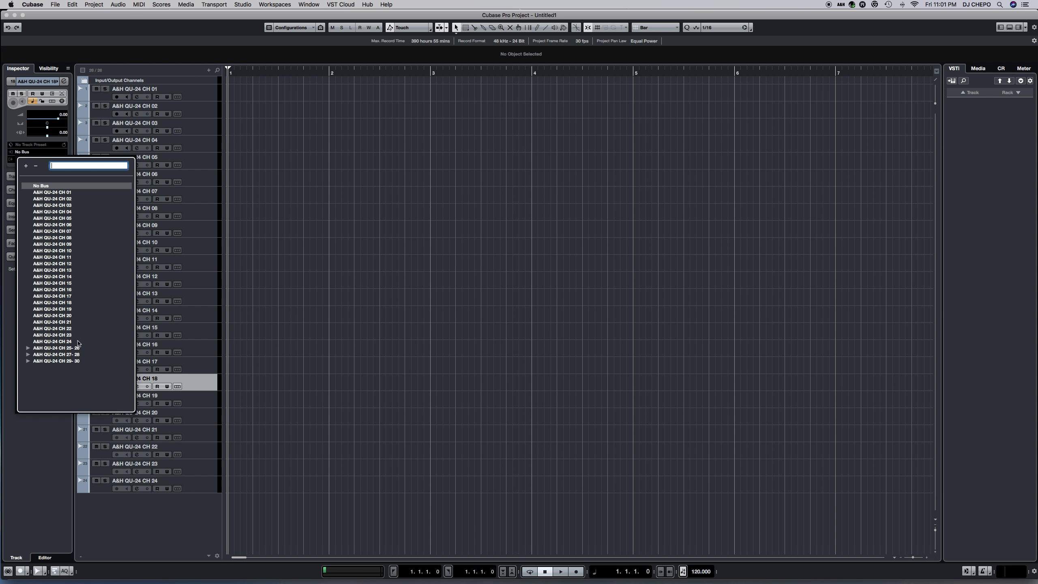
click(69, 303)
click(199, 403)
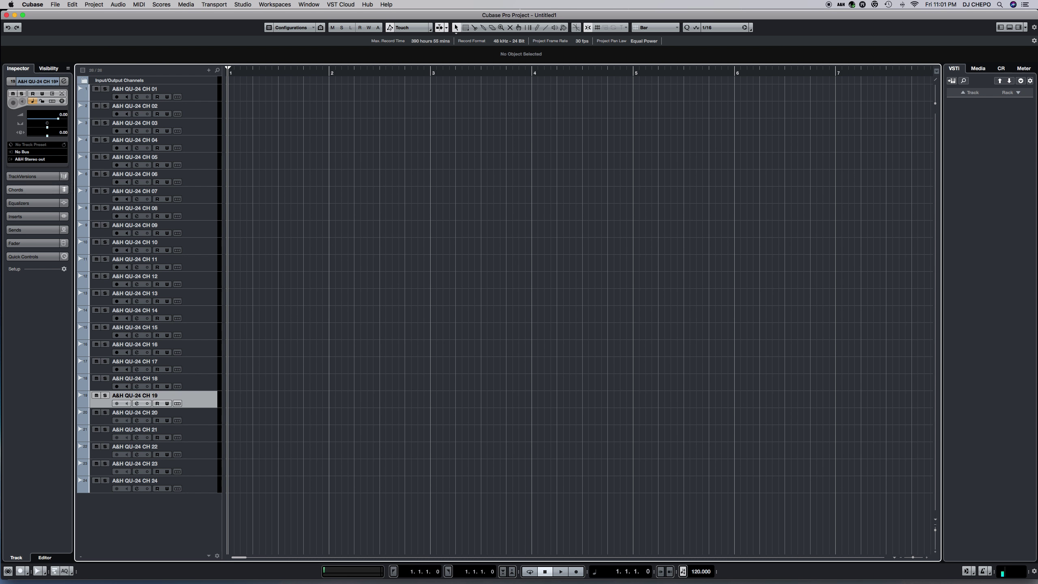
click(39, 152)
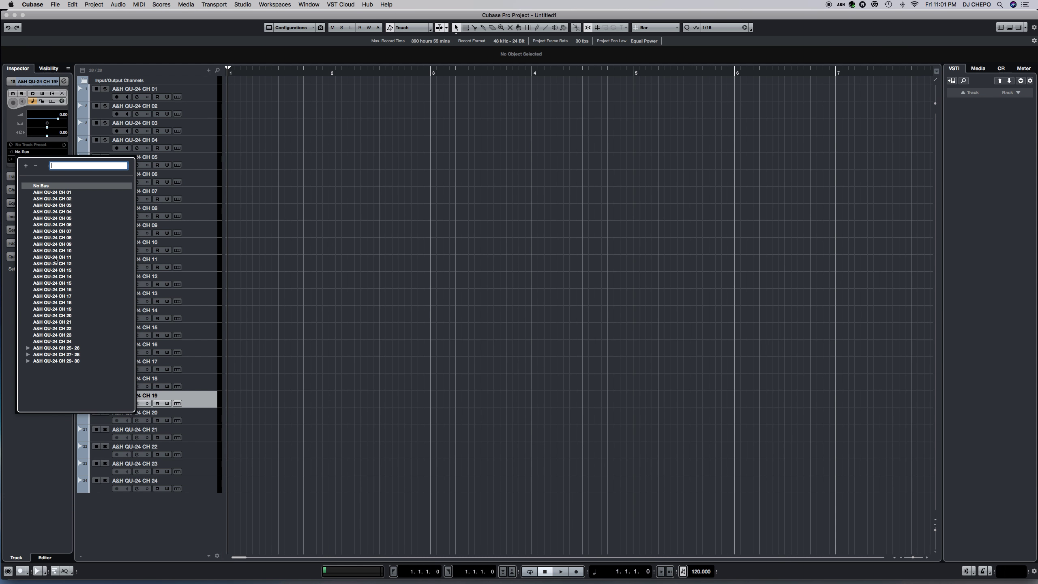
click(69, 309)
Route the inputs of tracks CH 20 and CH 21 to the matching buses A&H QU-24 CH 20 and CH 21.
click(205, 422)
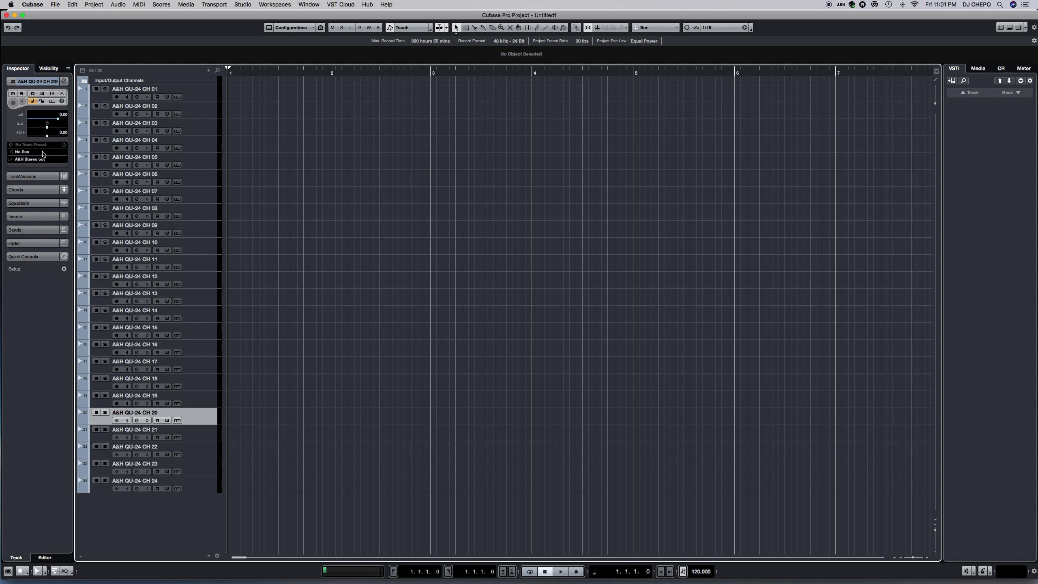
click(41, 152)
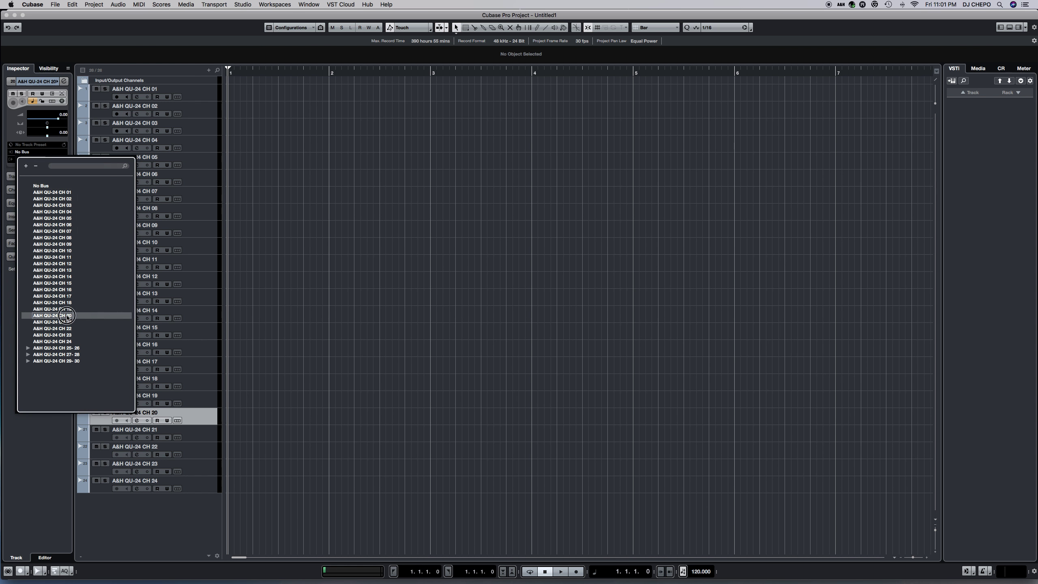
click(69, 315)
click(193, 434)
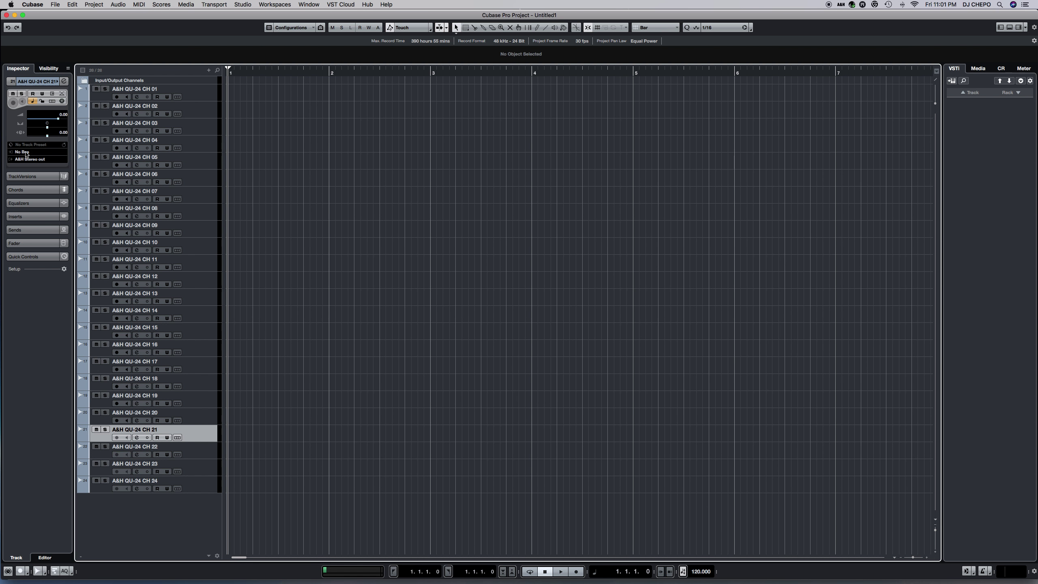
click(27, 152)
click(68, 323)
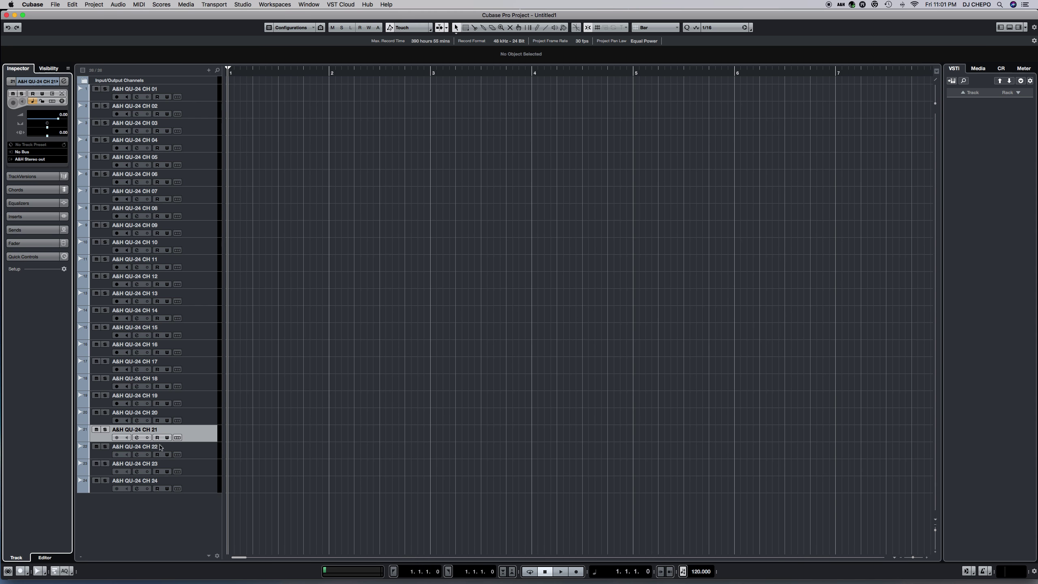
Route the inputs of tracks CH 22 and CH 23 to the matching buses A&H QU-24 CH 22 and CH 23.
click(191, 451)
click(36, 152)
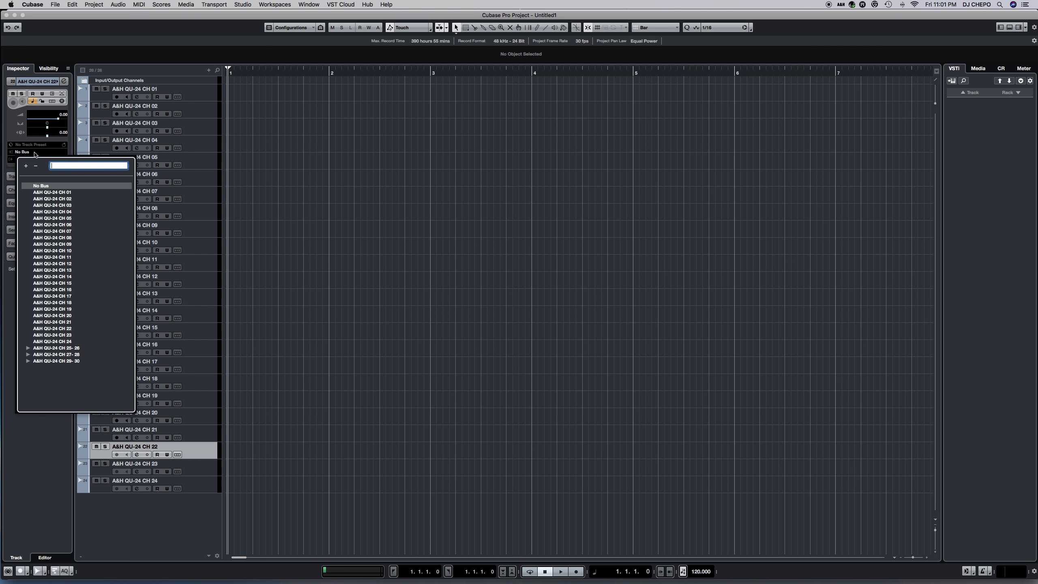
click(69, 328)
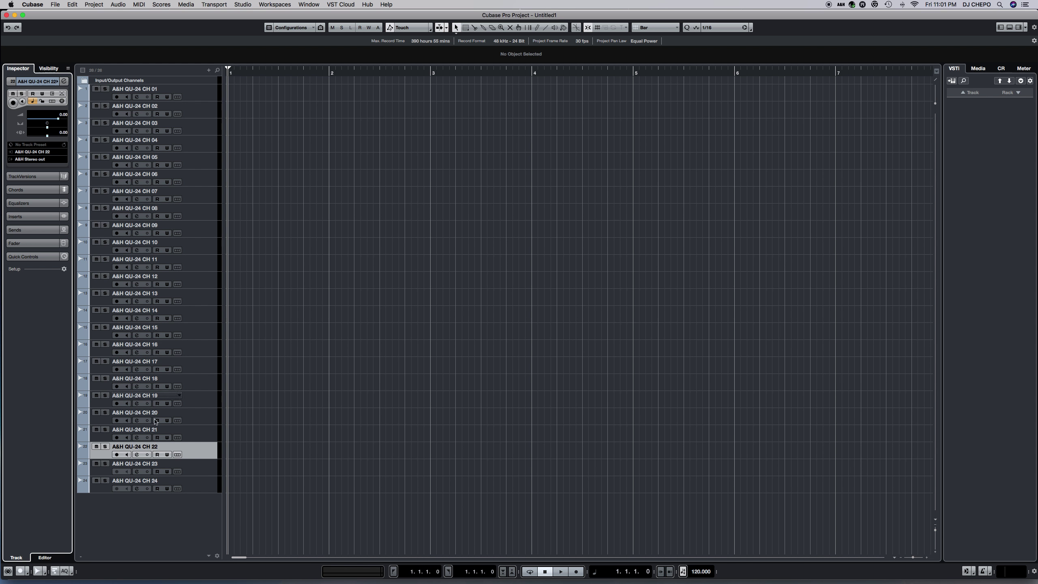
click(201, 474)
click(49, 155)
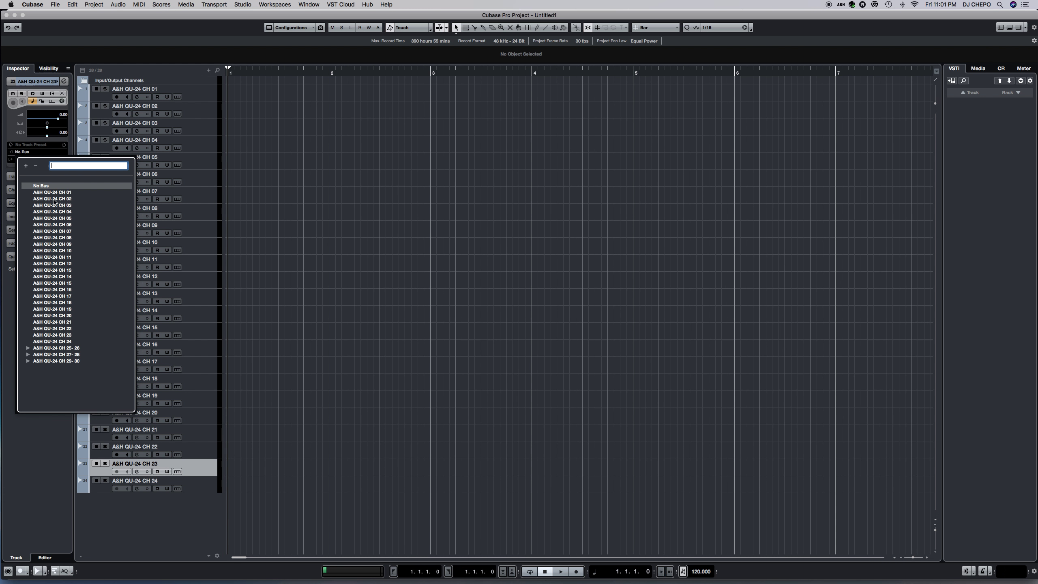
click(76, 338)
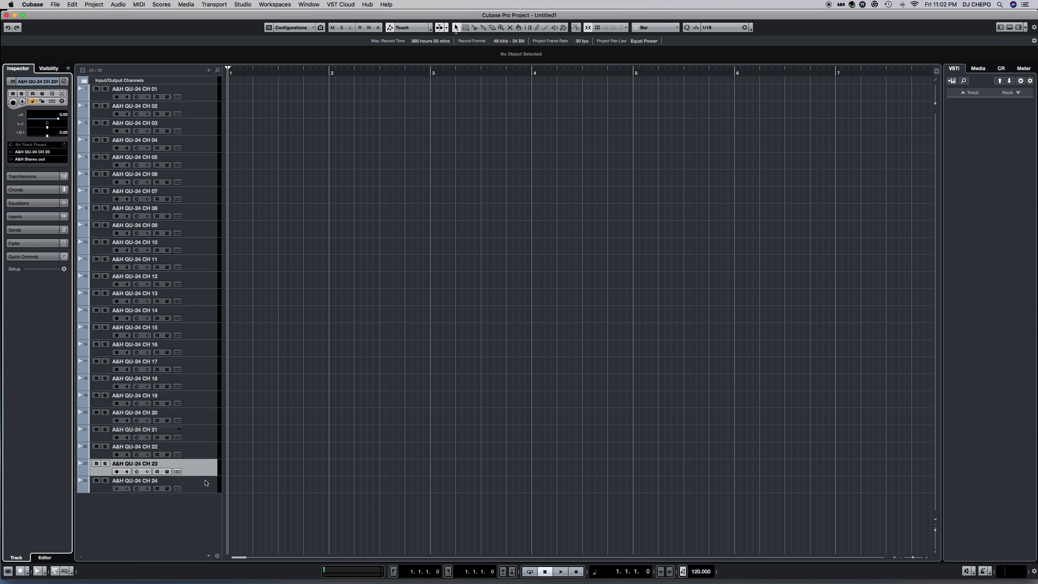
Route the input of track CH 24 to the bus A&H QU-24 CH 24.
click(189, 483)
click(33, 152)
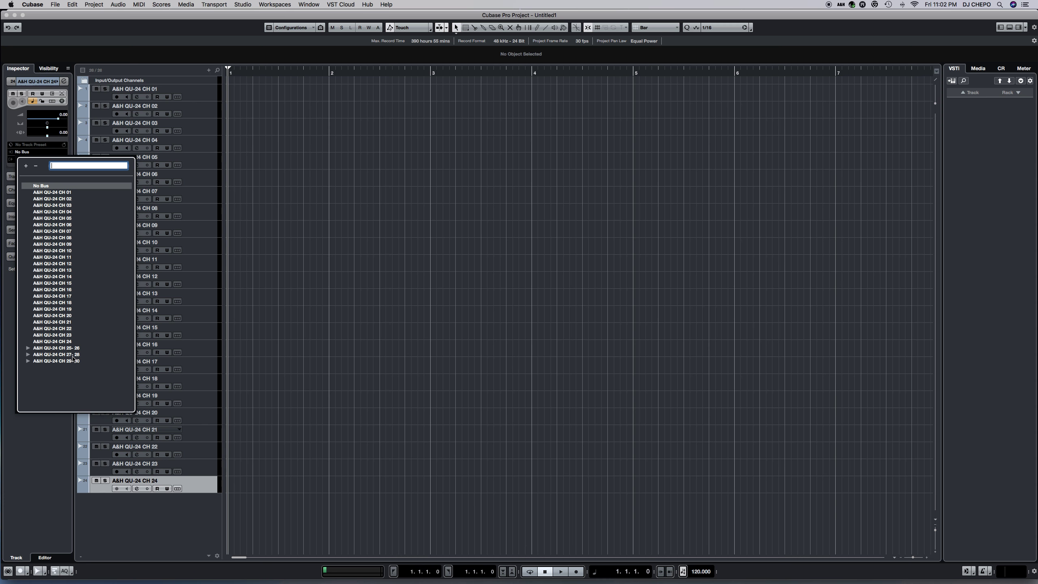
click(72, 343)
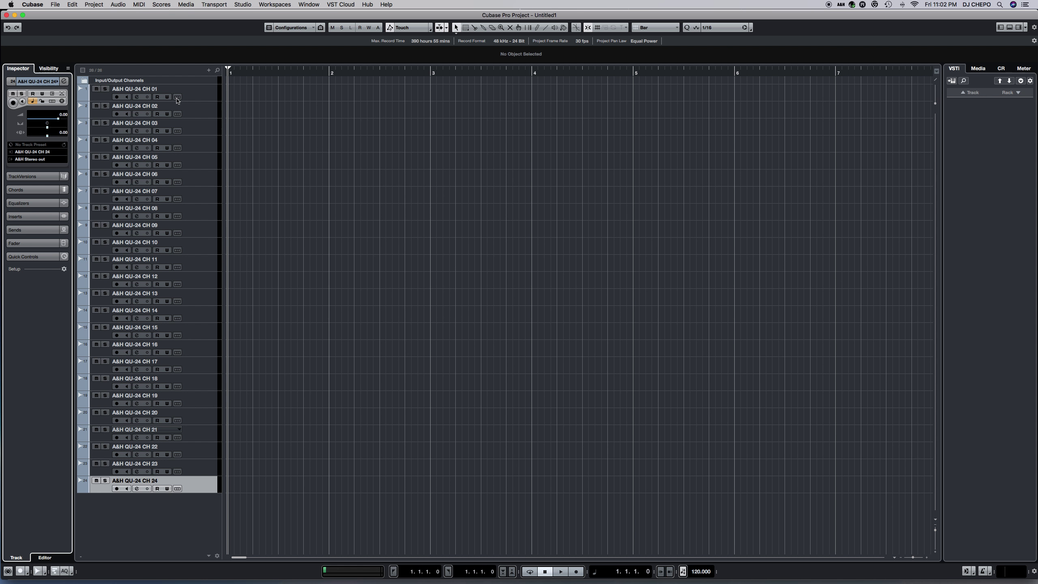
Check the input routing of the tracks one after another, working from CH 24 back up to CH 01.
click(190, 91)
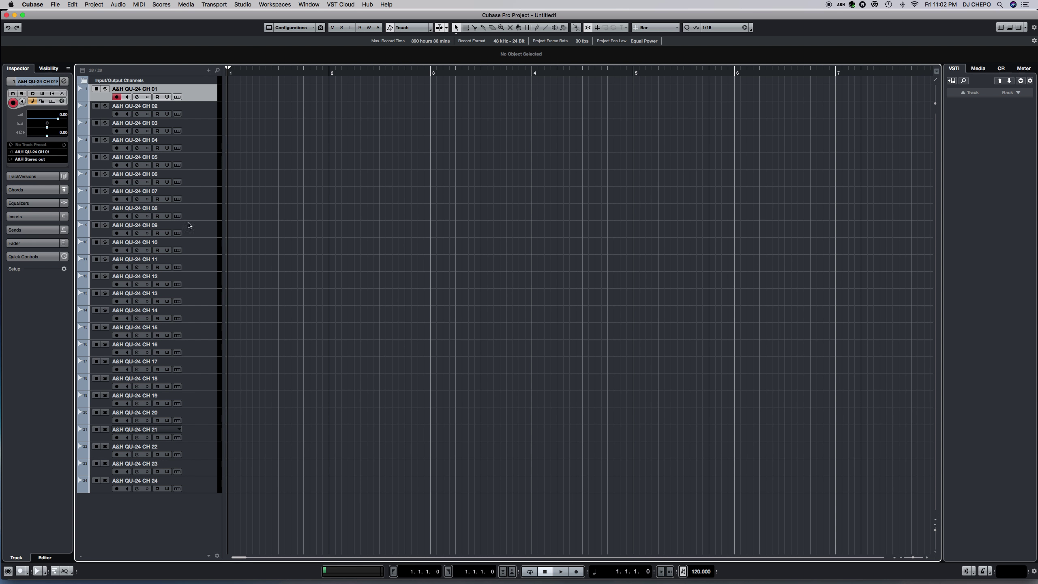
click(202, 483)
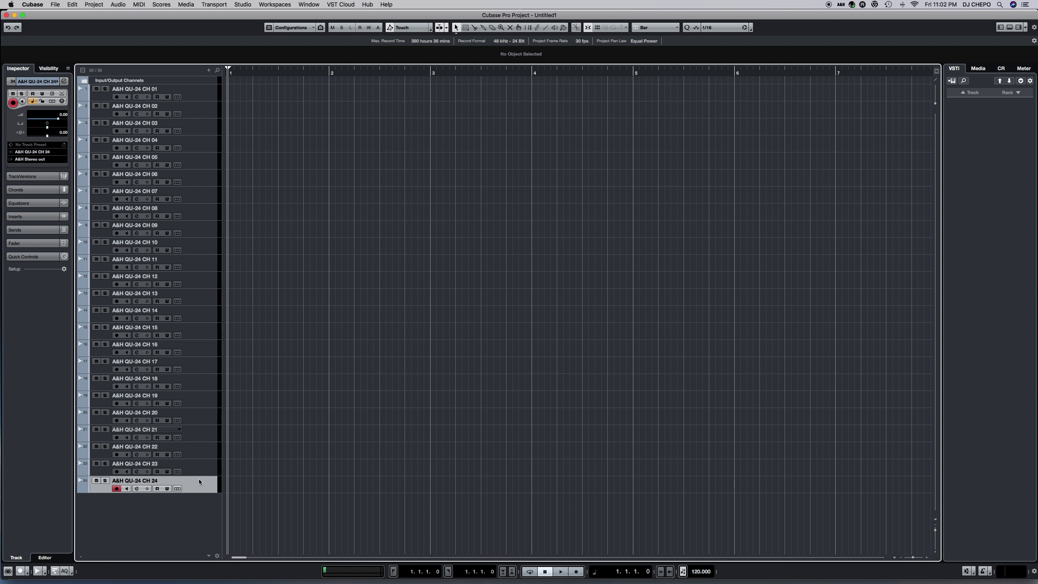
click(199, 450)
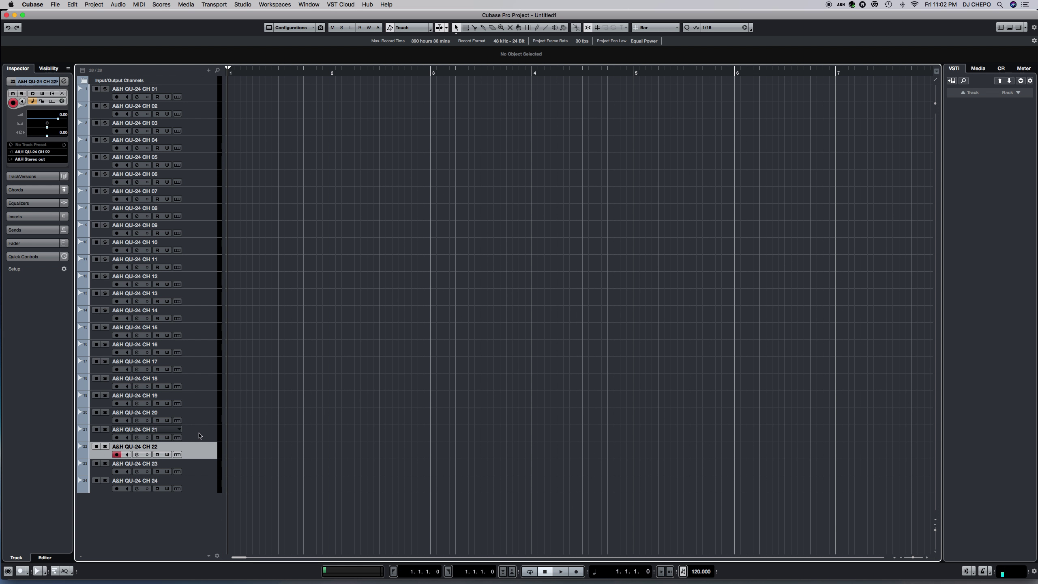
click(199, 429)
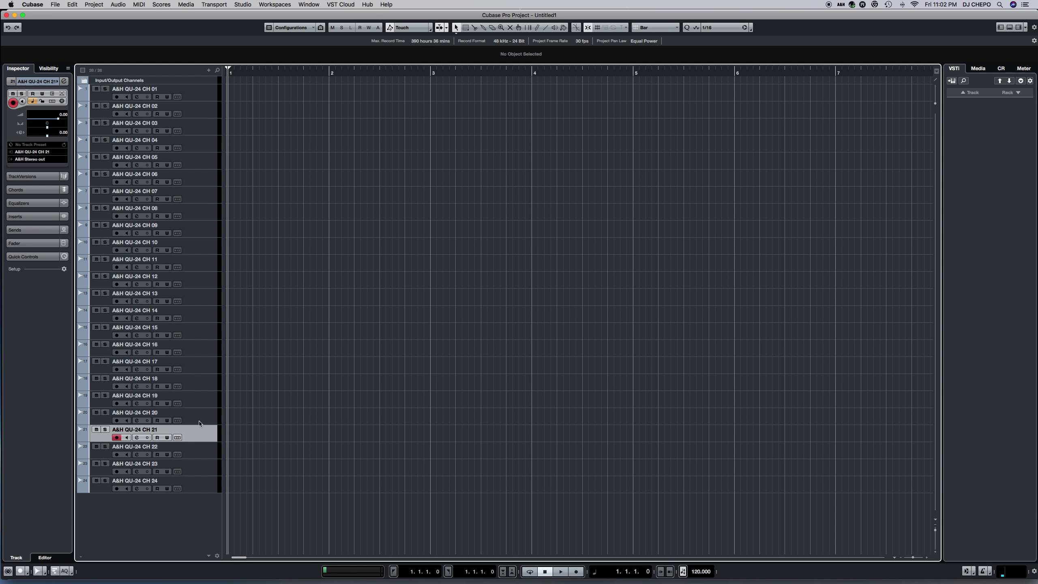
click(194, 416)
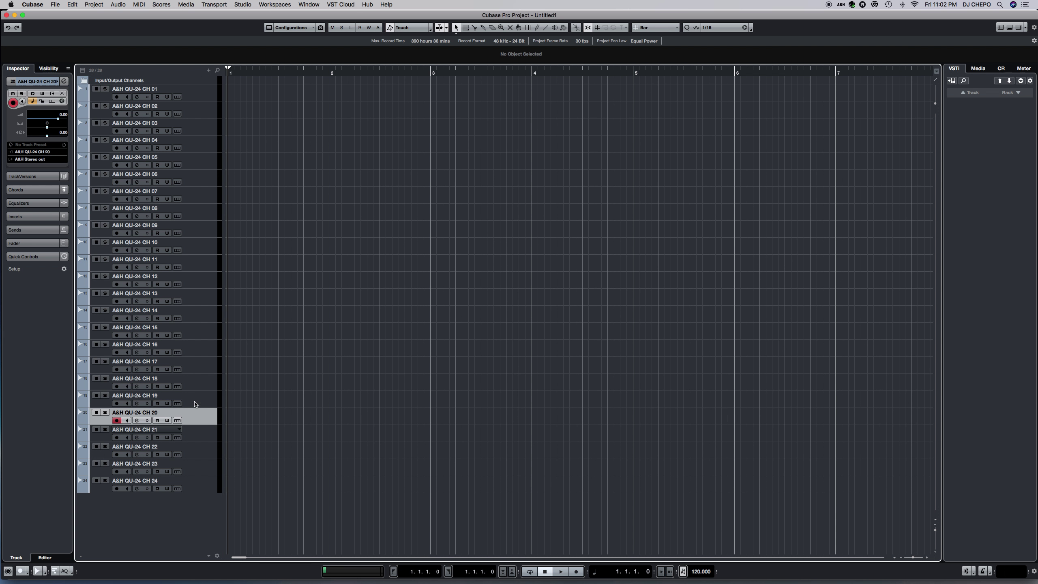
click(194, 395)
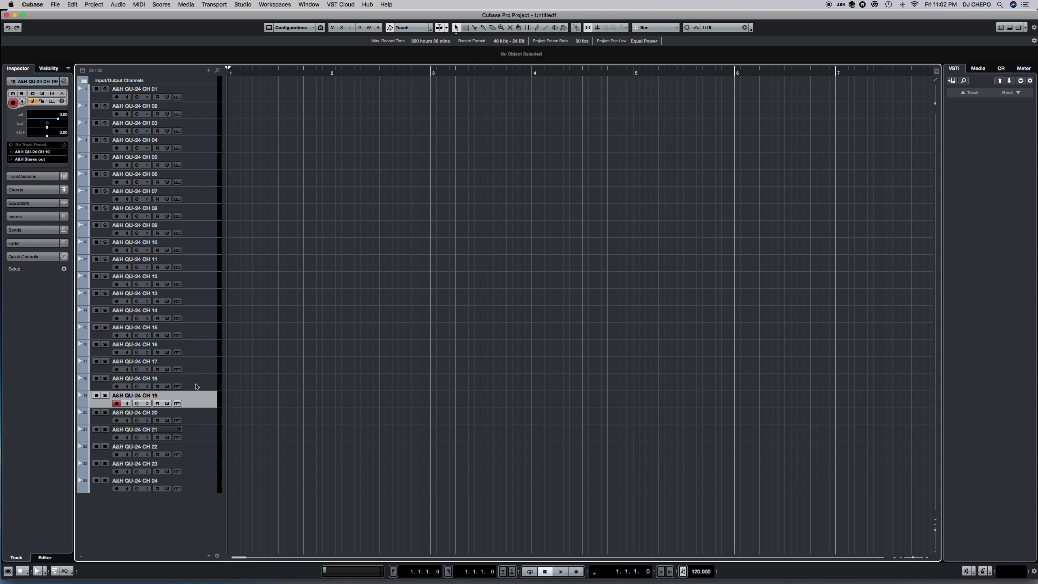
click(195, 386)
click(198, 368)
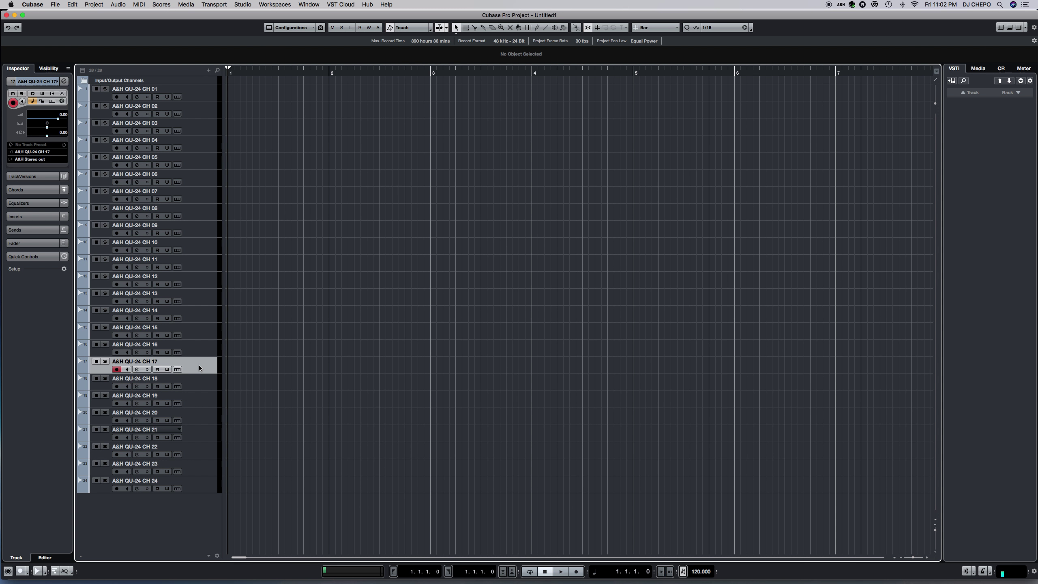
click(195, 383)
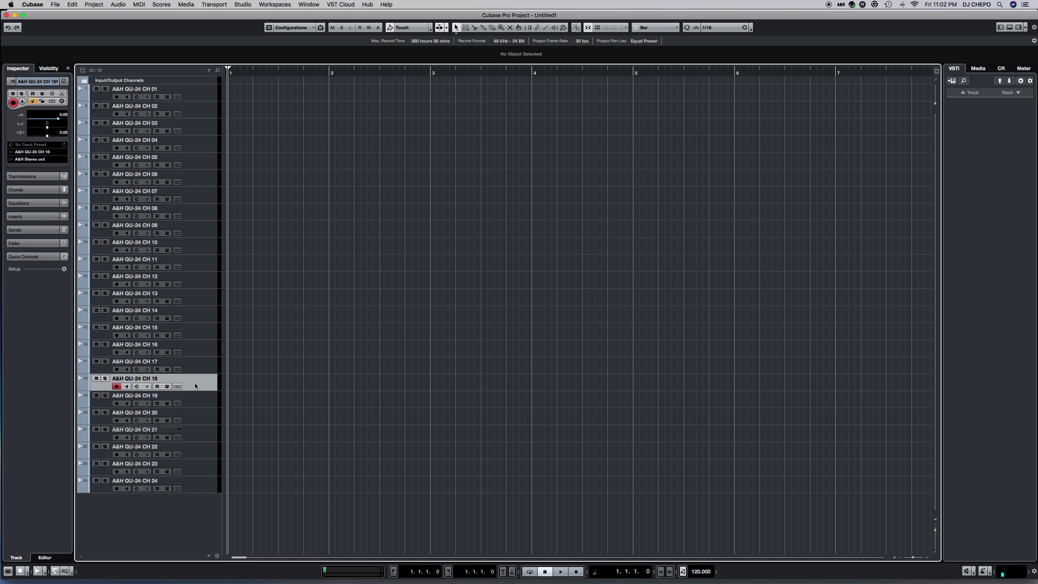
click(195, 368)
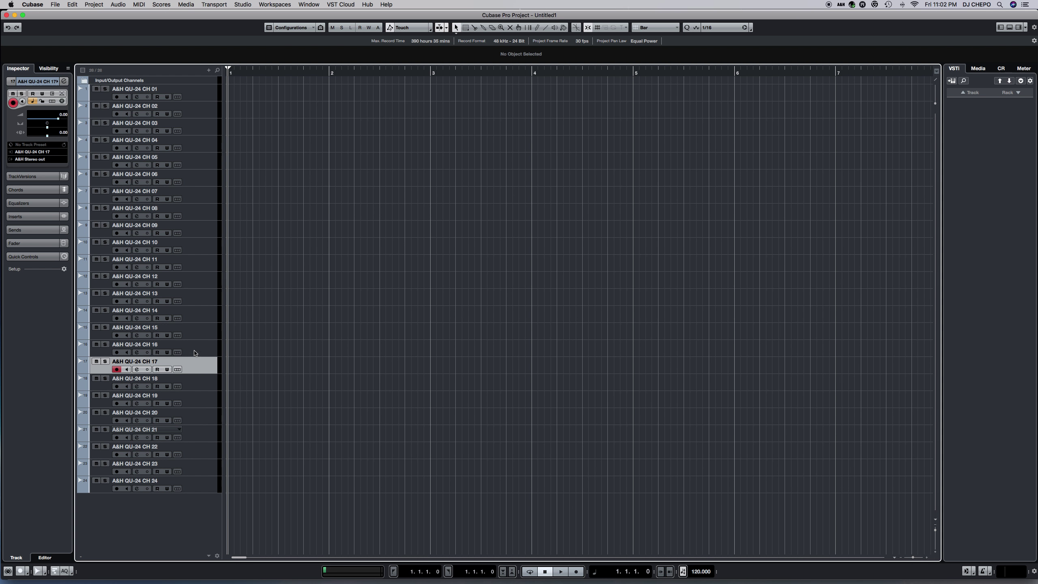
click(195, 349)
click(198, 332)
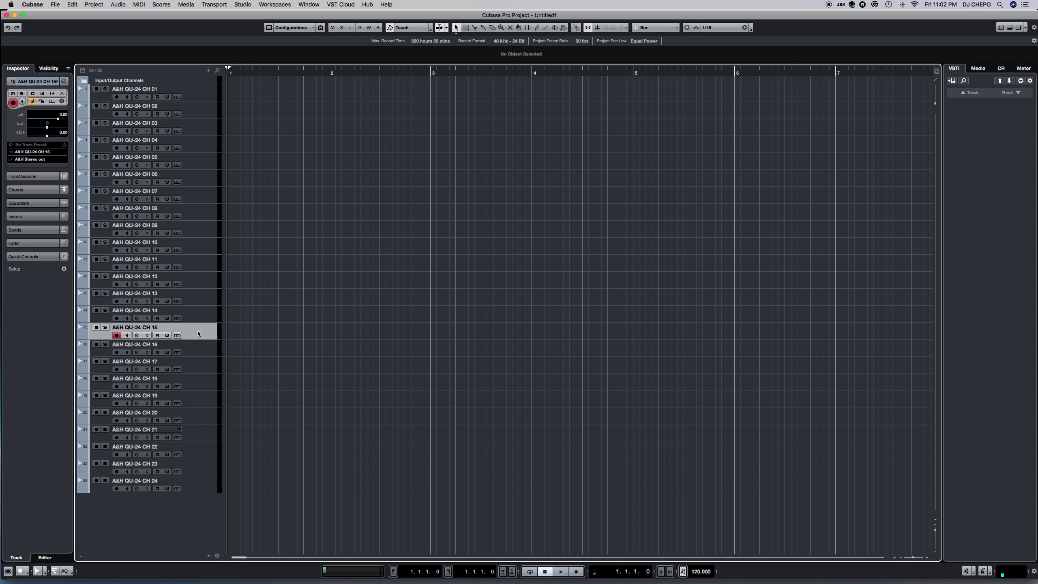
click(201, 314)
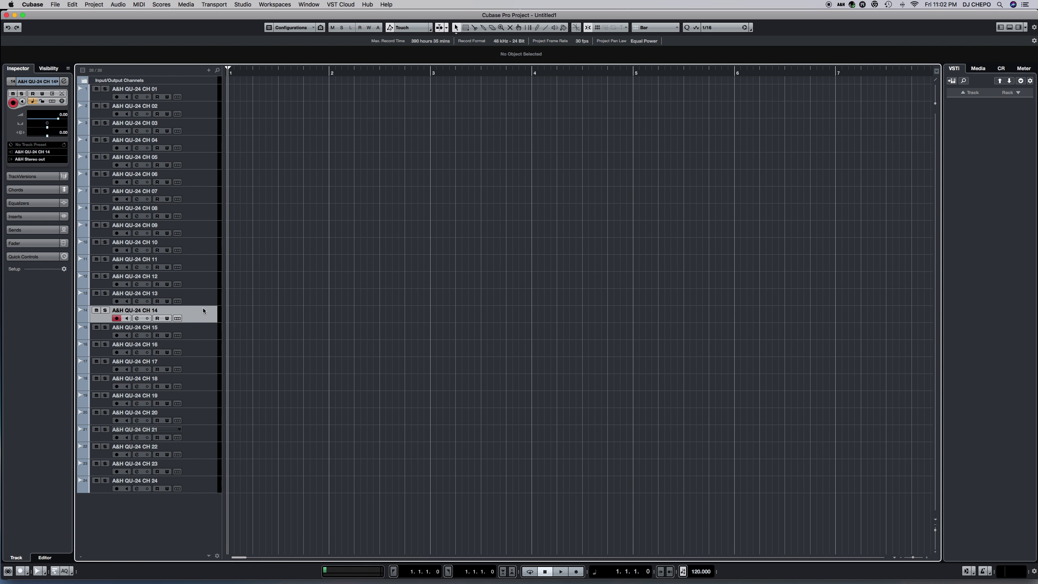
click(203, 299)
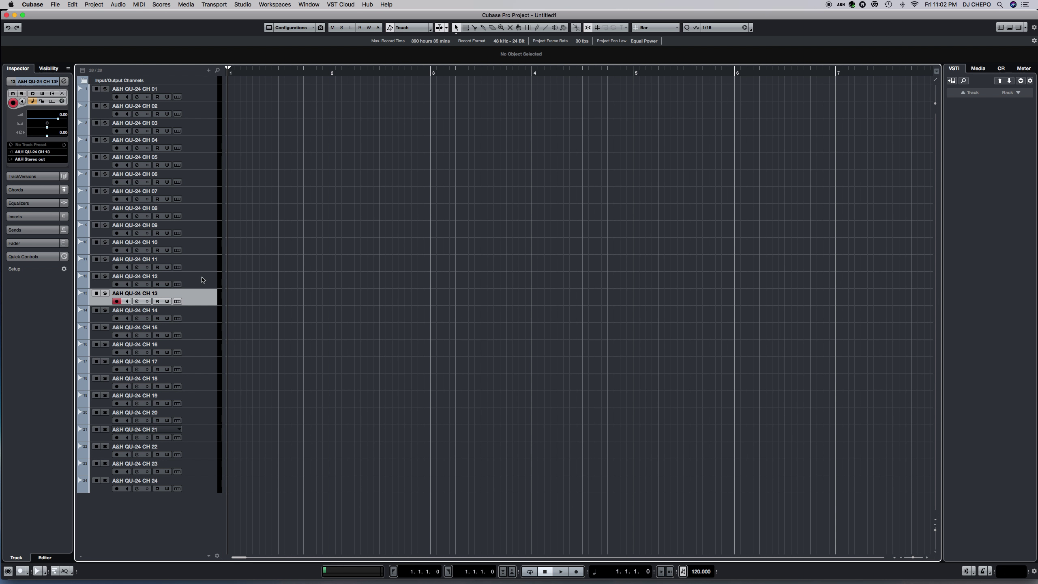
click(199, 313)
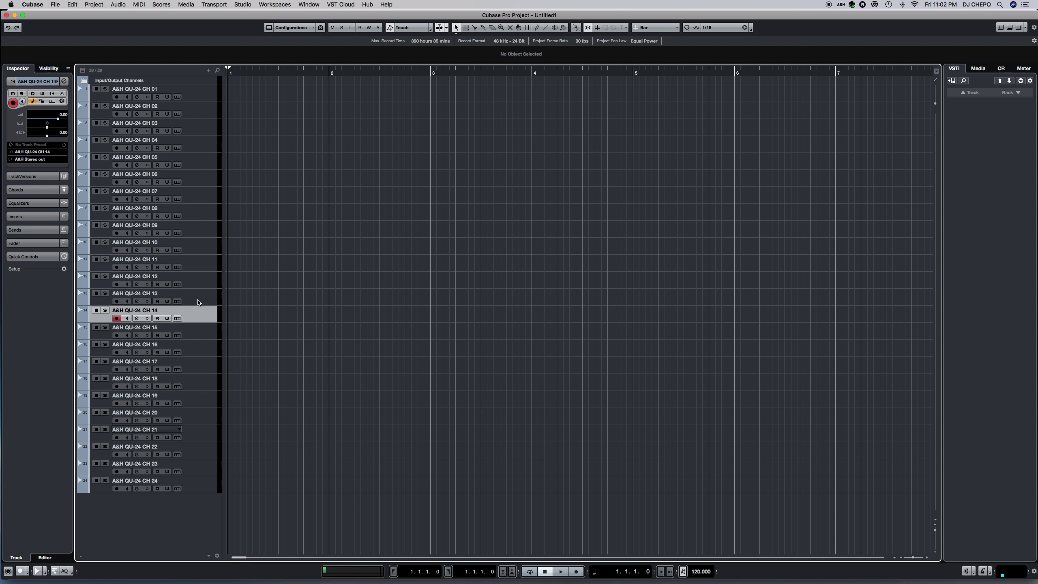
click(199, 299)
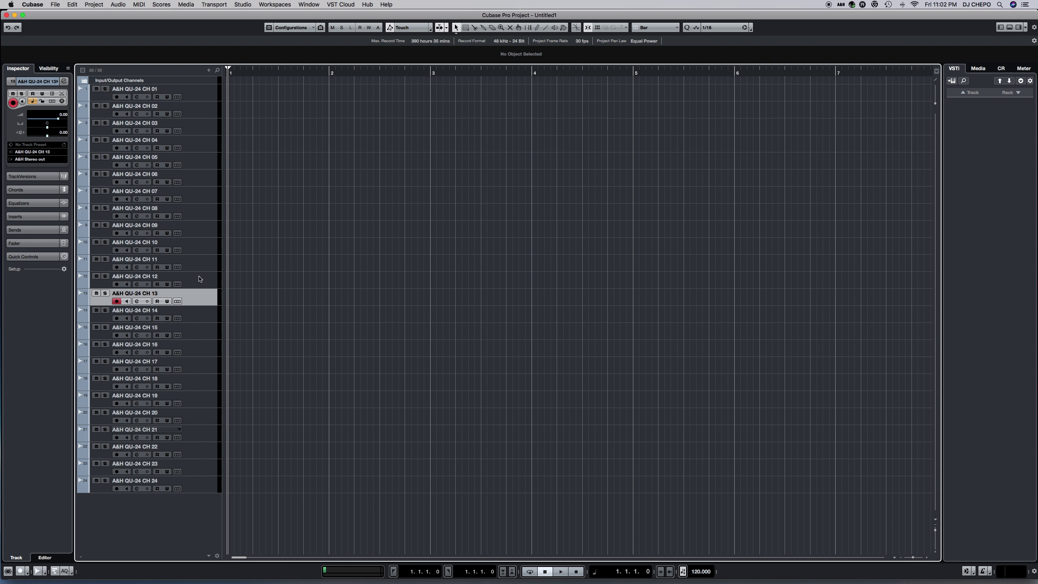
click(200, 276)
click(201, 261)
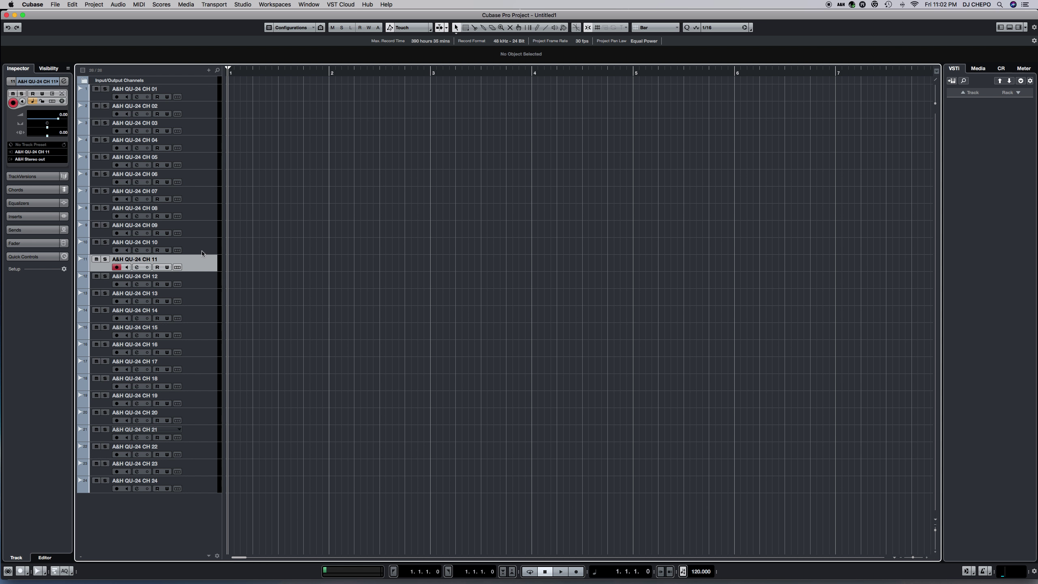
click(202, 249)
click(200, 228)
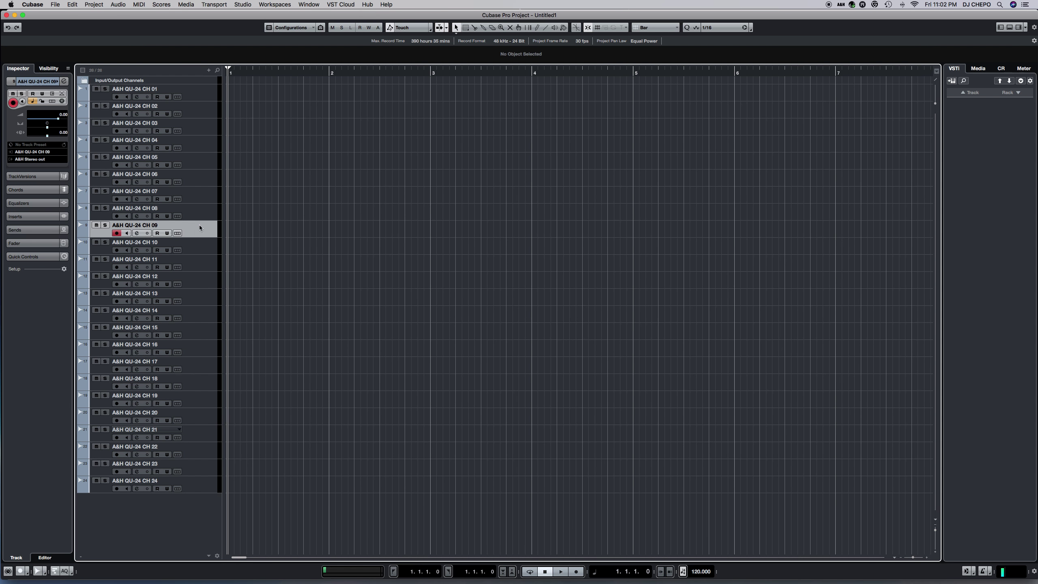
click(196, 216)
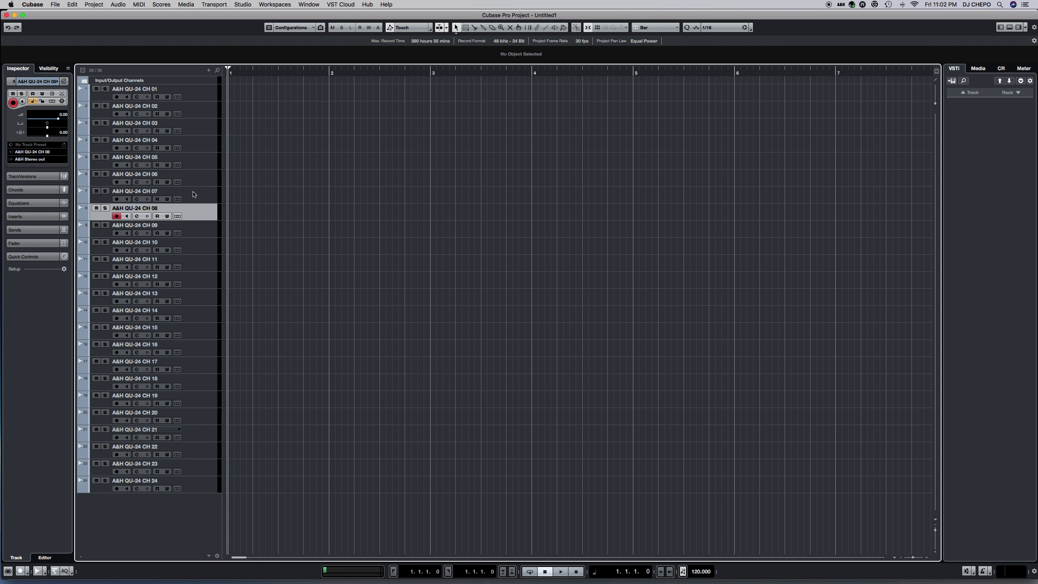
click(195, 193)
click(197, 181)
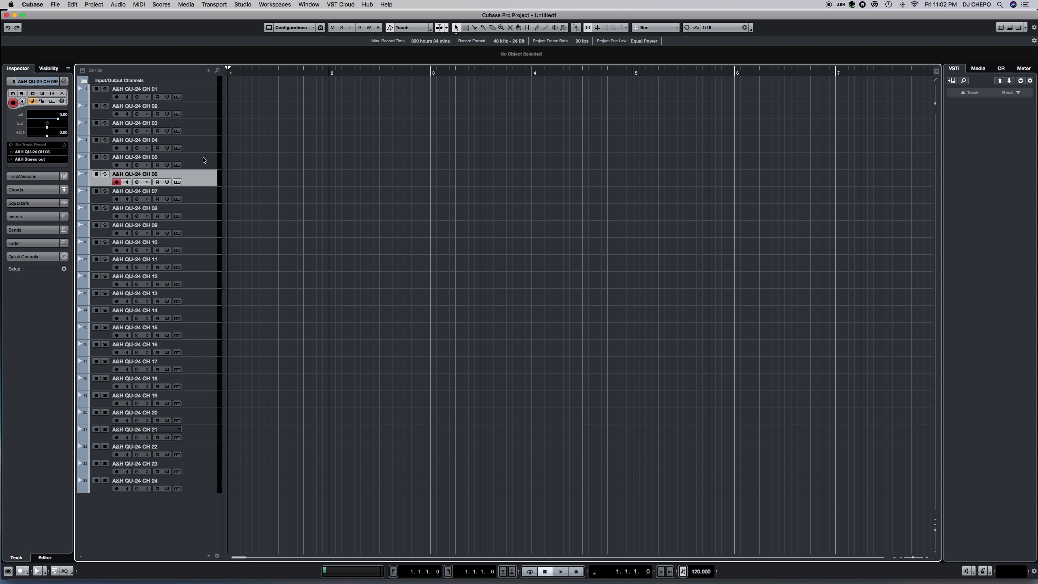
click(203, 160)
click(202, 143)
click(201, 128)
click(200, 112)
click(198, 92)
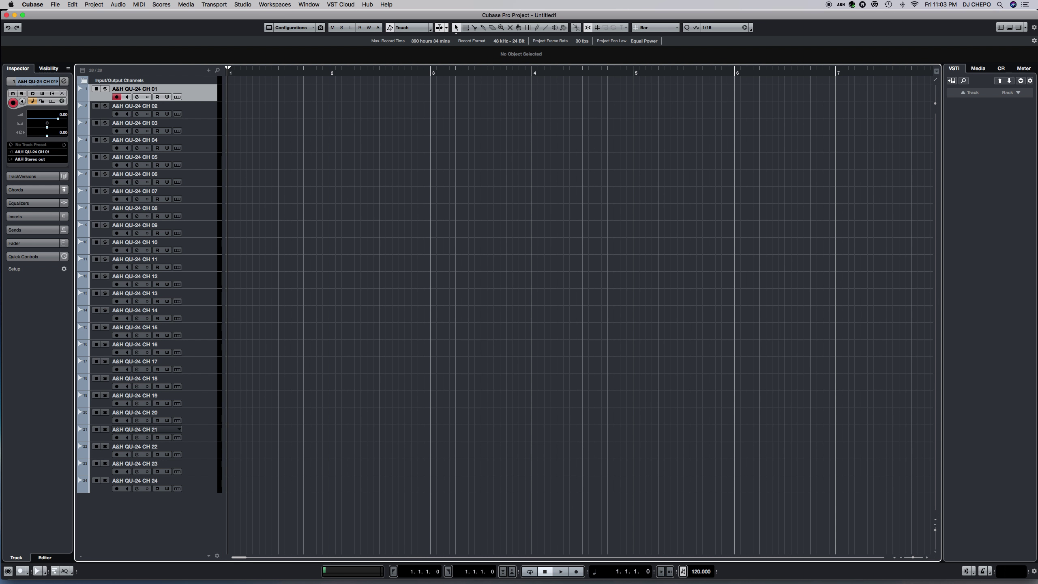
Open the MixConsole and lower the faders of CH 01, CH 02 and CH 03 to about -0.7, -1.3 and -6.2 dB.
key(F3)
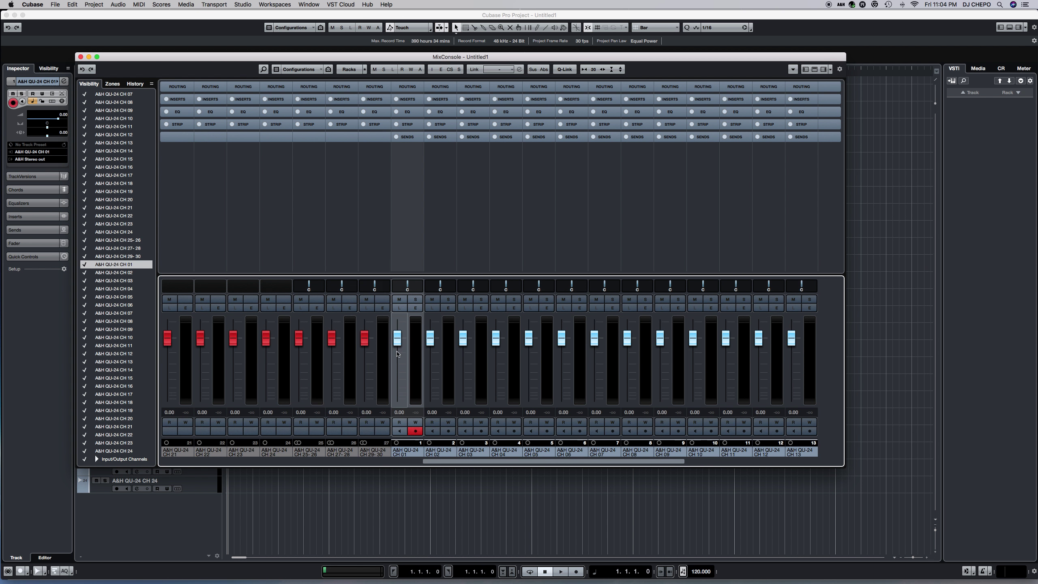
mouse_move(397, 339)
mouse_down()
mouse_move(399, 362)
mouse_move(403, 335)
mouse_up()
mouse_move(402, 354)
mouse_down()
mouse_move(400, 341)
mouse_move(400, 367)
mouse_move(404, 328)
mouse_move(399, 340)
mouse_up()
drag(430, 337, 463, 359)
Turn off record enable on CH 01 and set the CH 03 to CH 06 faders to about -1.3, -0.9, -6.5 and -2.3 dB.
click(415, 432)
click(415, 432)
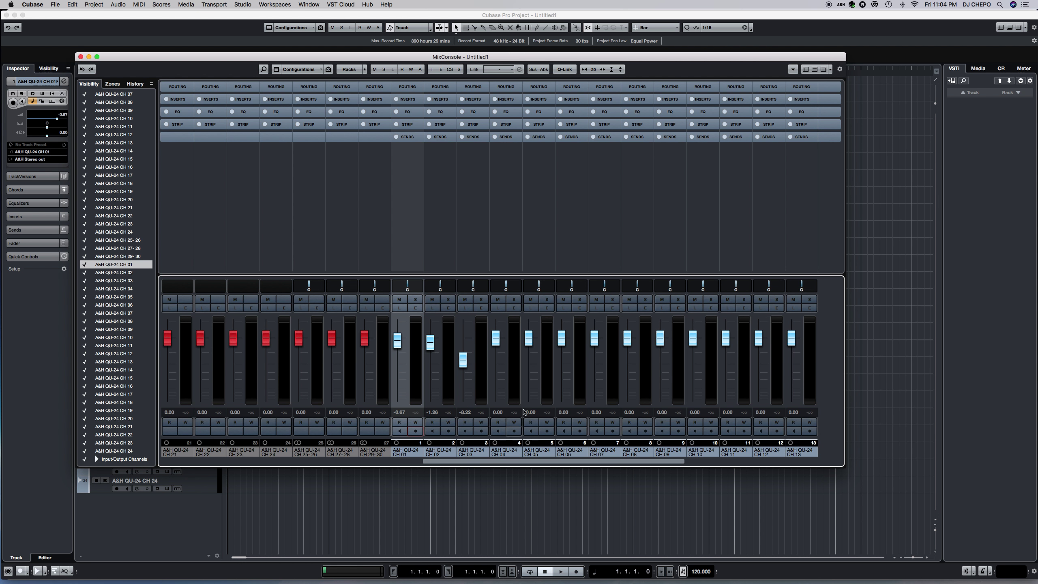
drag(464, 364, 563, 364)
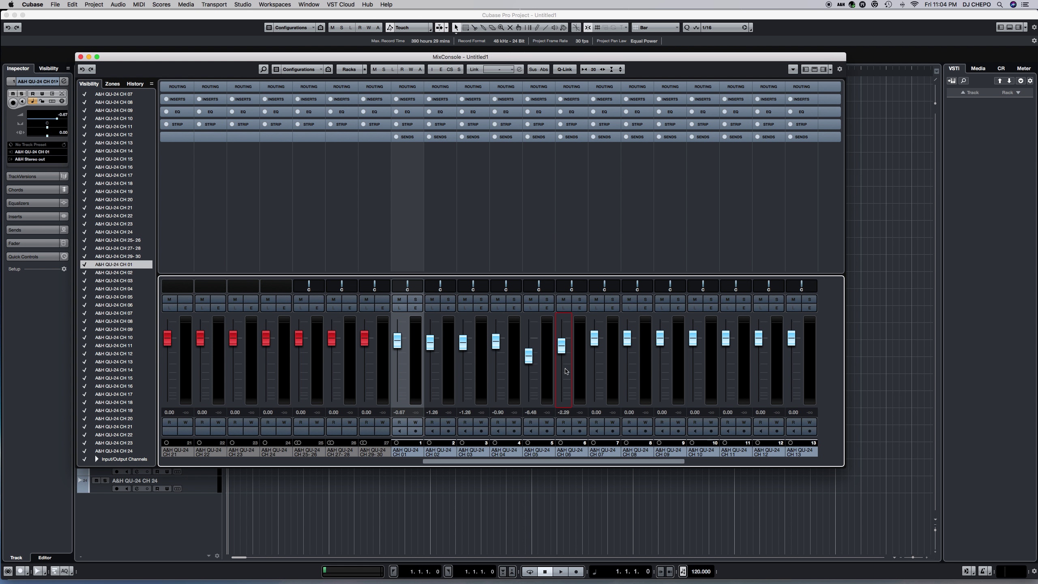
Move the channel selection in the MixConsole to CH 21, passing through CH 23 and CH 22.
key(Up)
key(Up)
key(Down)
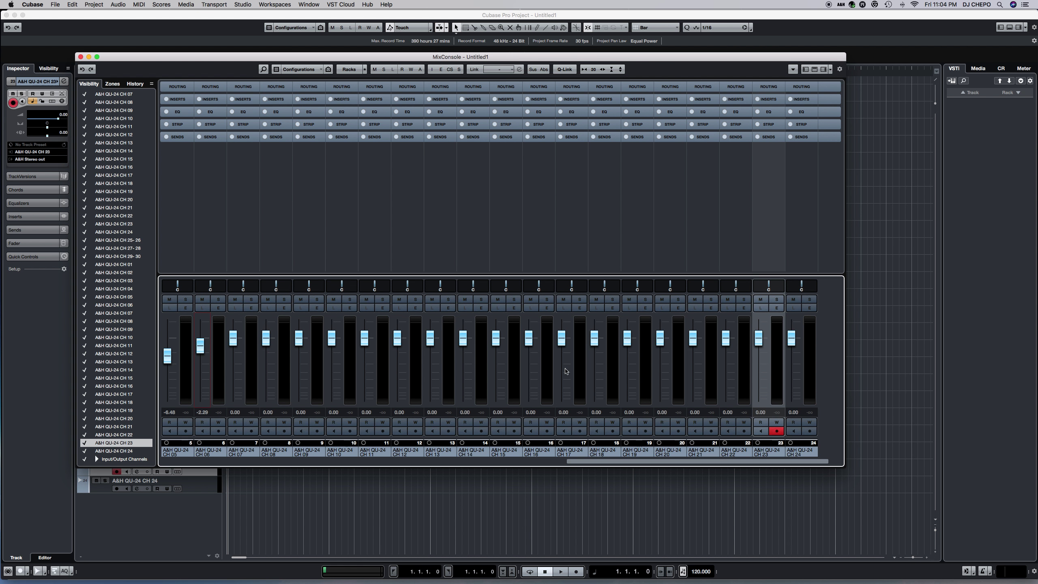
key(Up)
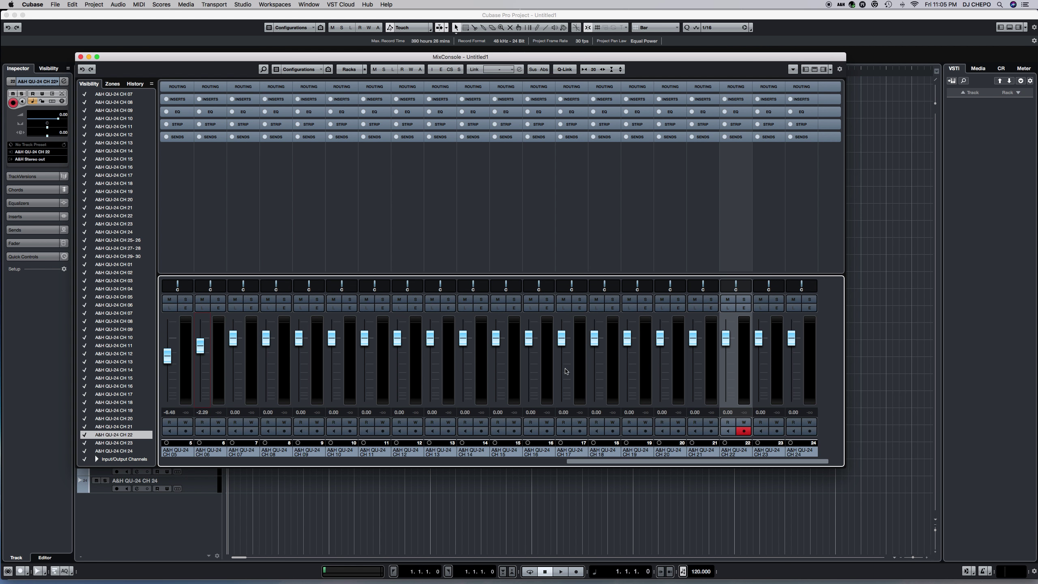
key(Up)
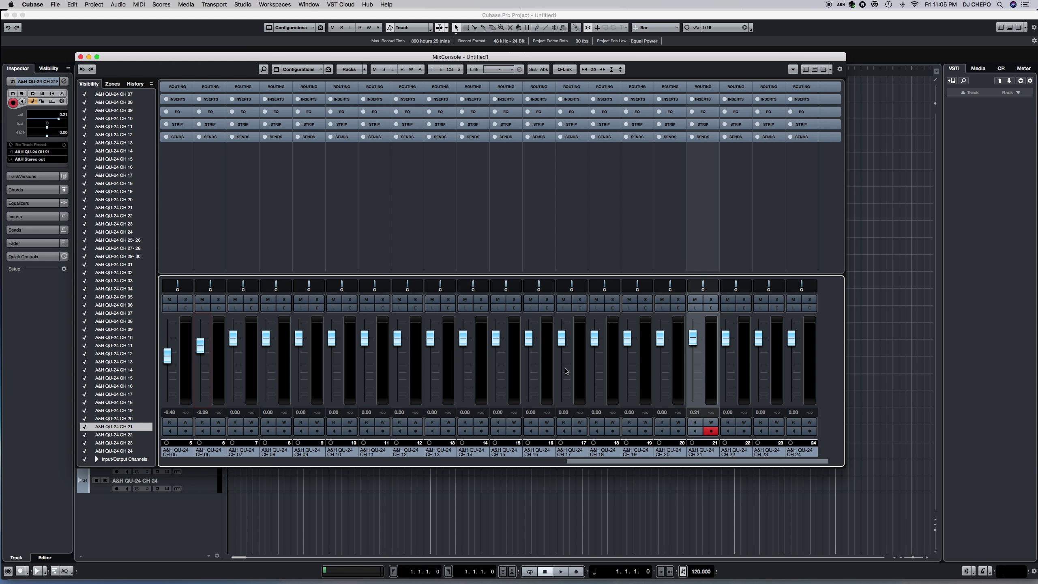
Lower the faders of CH 10 through CH 14 to about -7.9, -8.4, -5.0, -4.6 and -5.4 dB.
drag(392, 347, 330, 358)
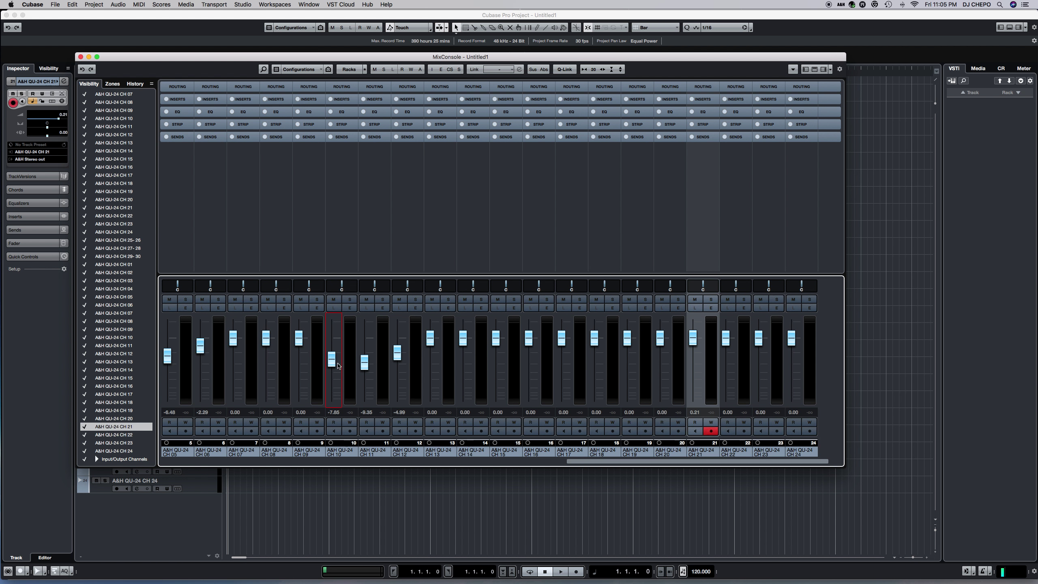
drag(430, 347, 463, 358)
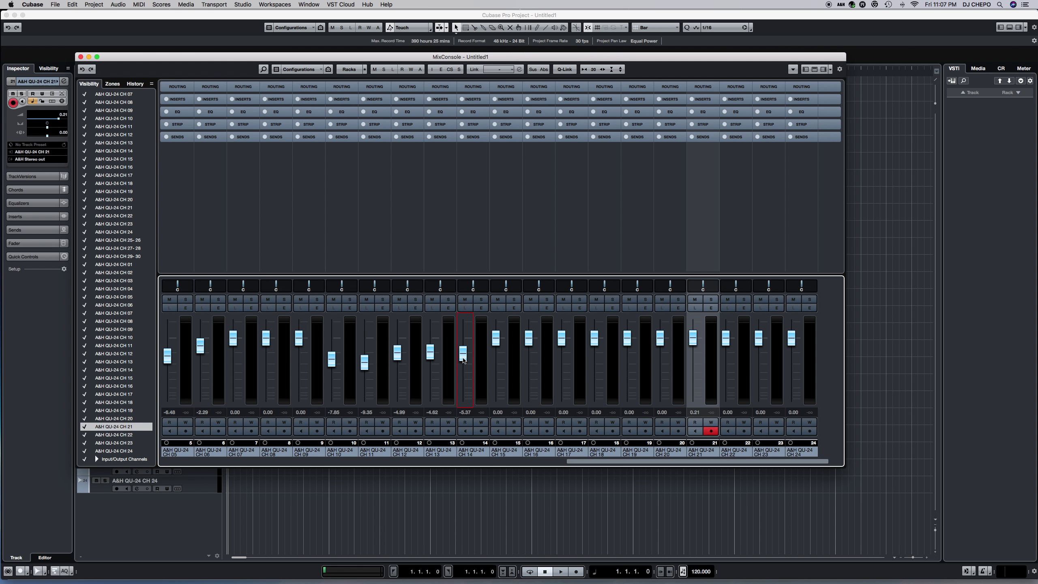
drag(463, 360, 462, 373)
drag(463, 357, 463, 358)
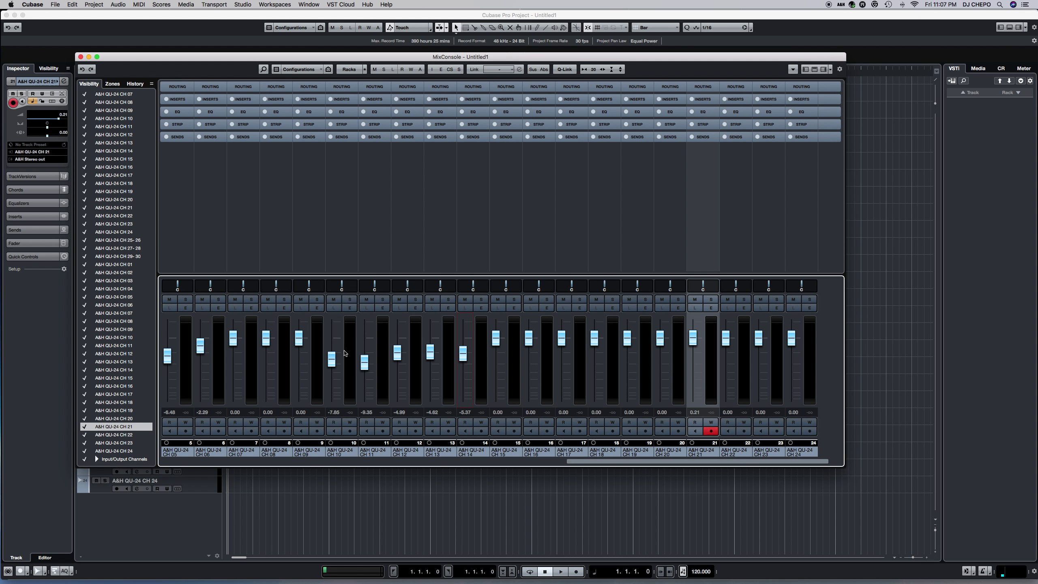